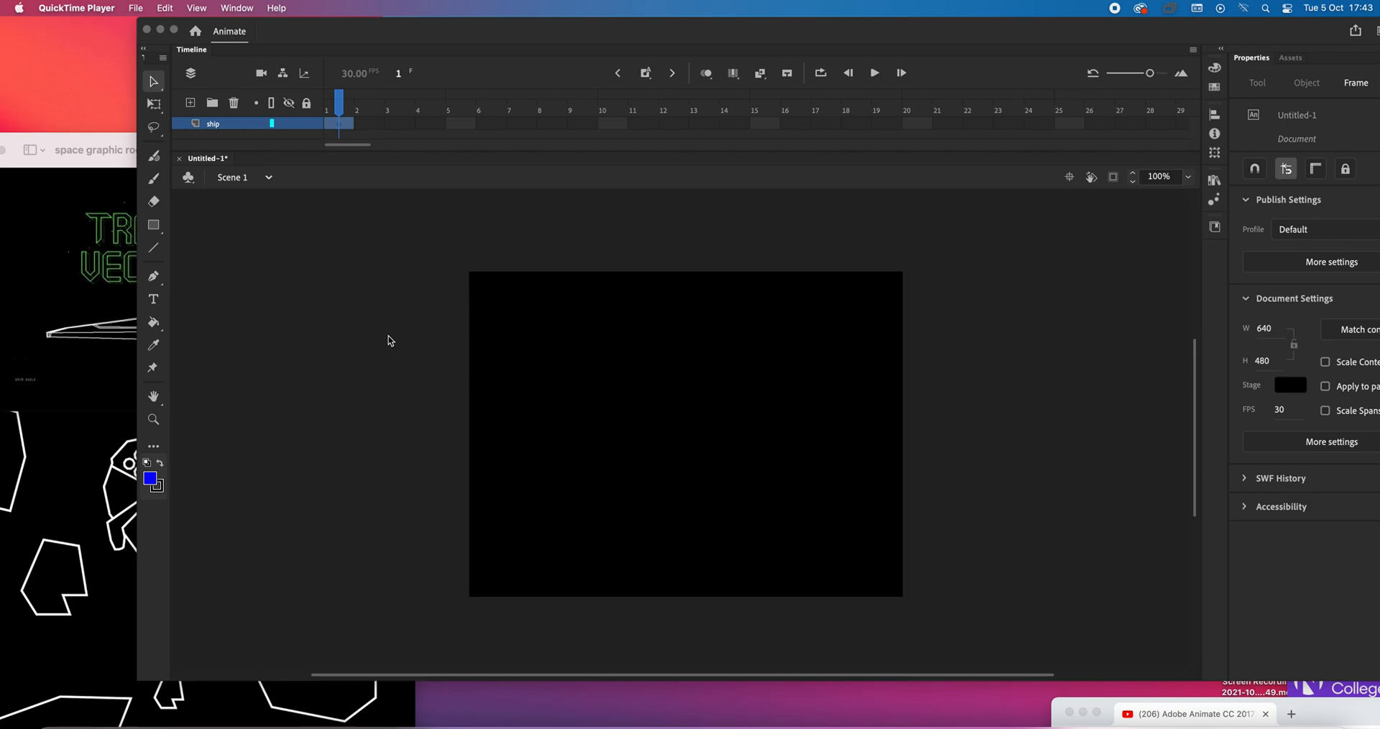
Examine the space graphic rocket and game asteroid reference images in Preview, and return to Animate with its whole window in view.
click(81, 150)
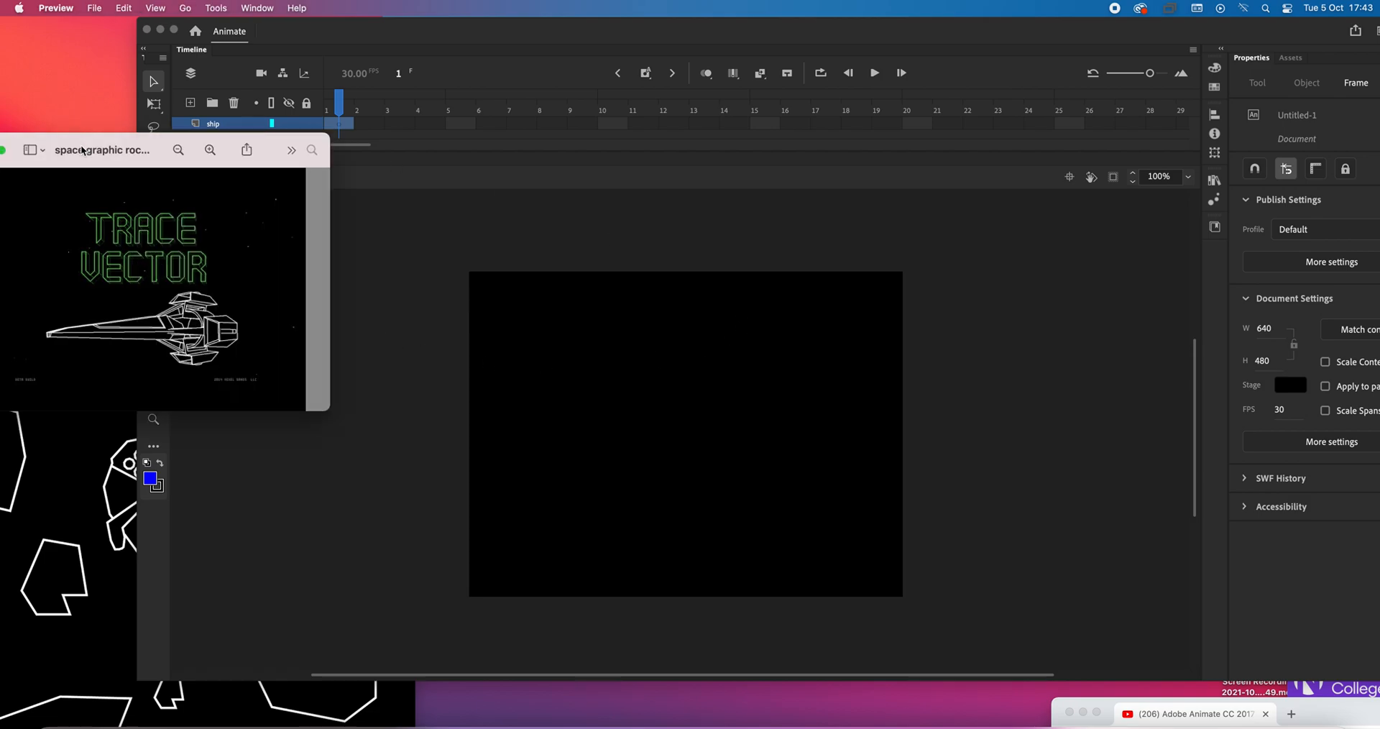
click(203, 148)
click(259, 142)
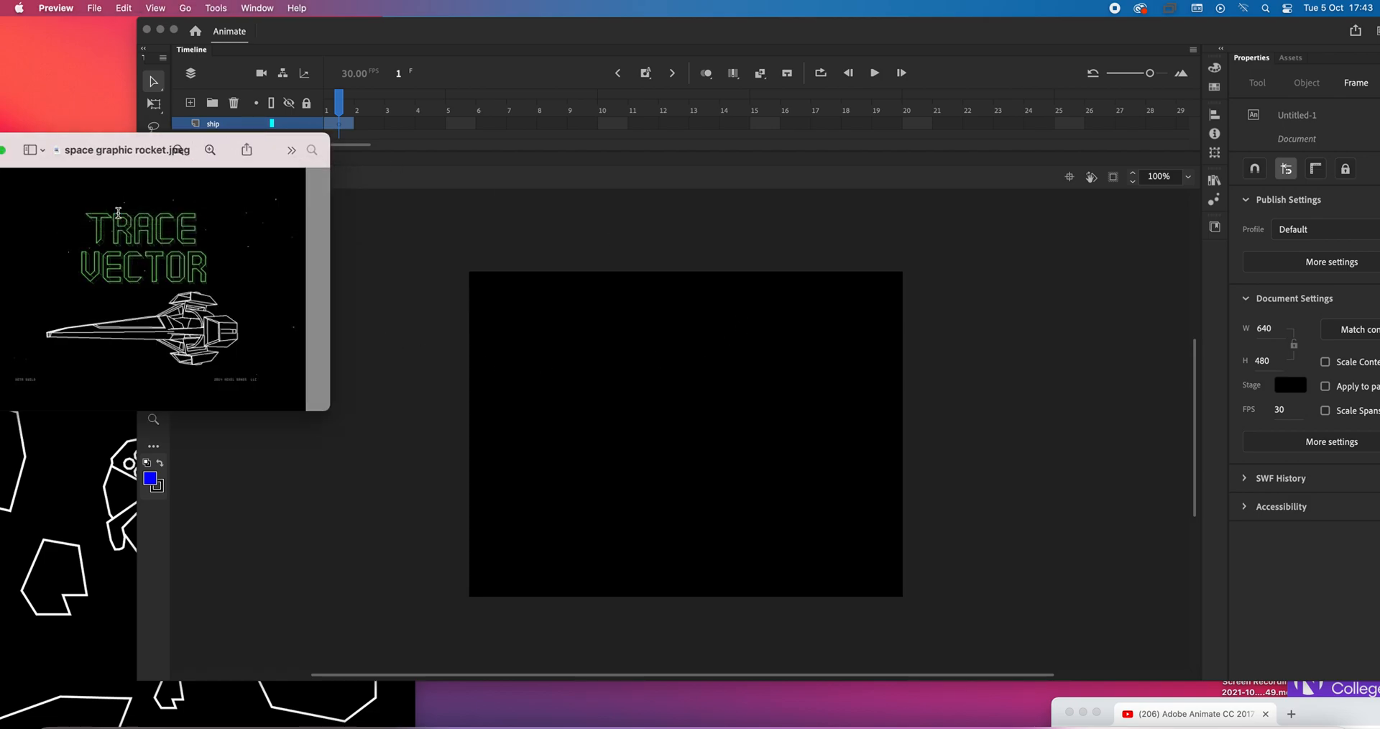
drag(280, 140, 694, 176)
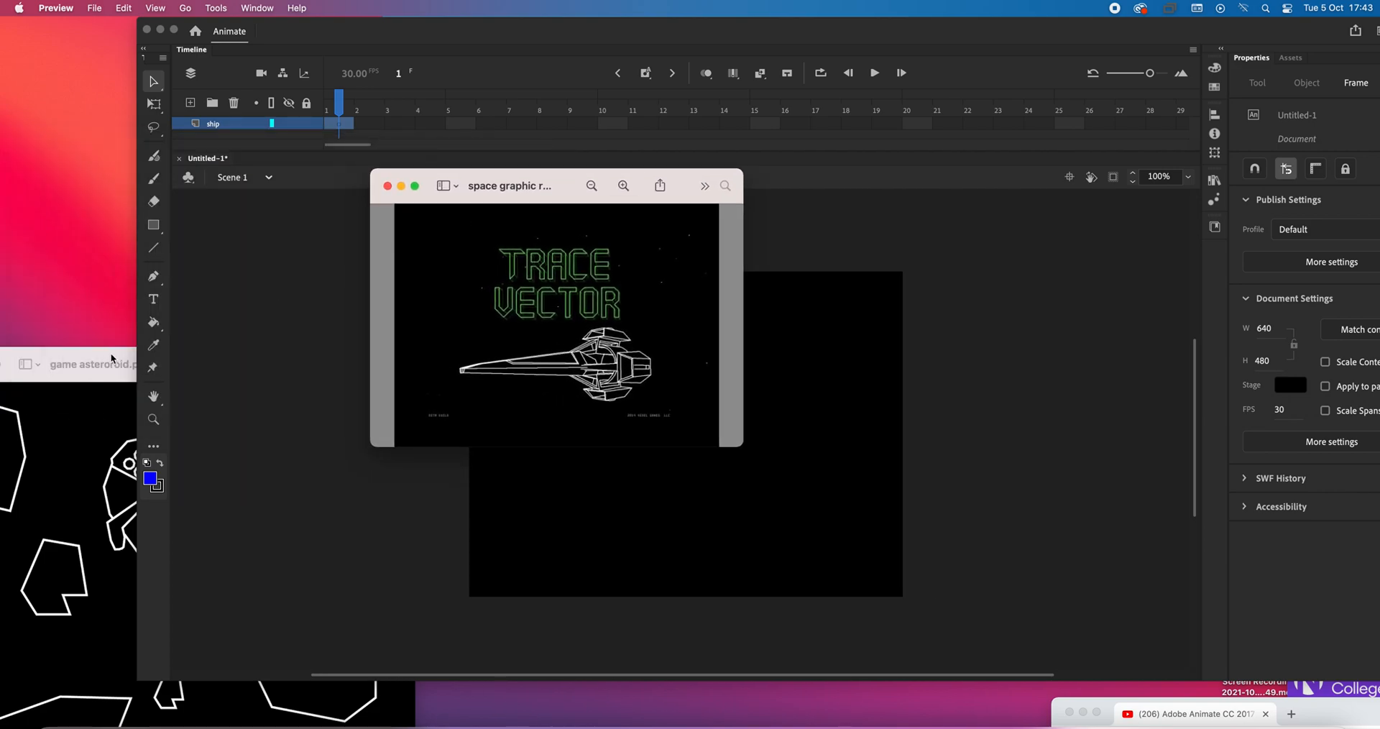
drag(112, 355, 908, 128)
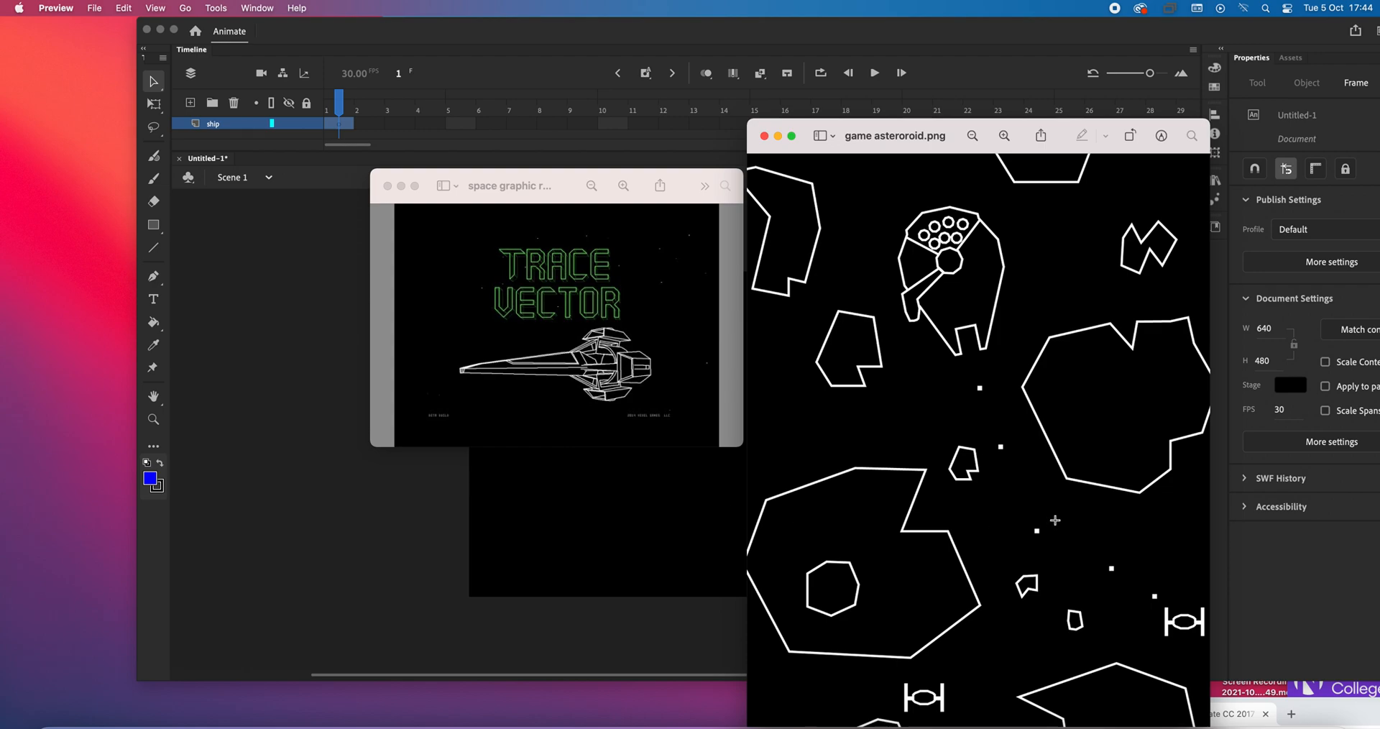
drag(1035, 142, 193, 379)
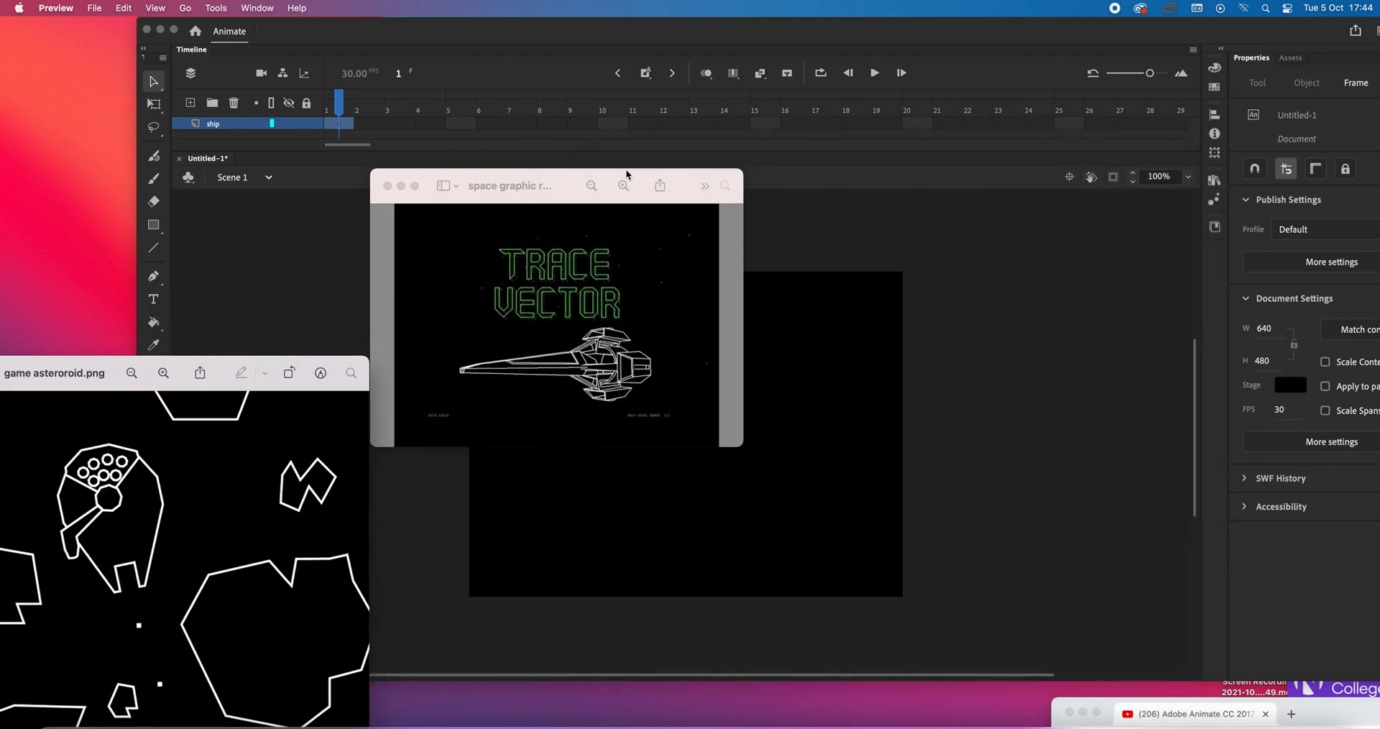
drag(573, 177, 240, 252)
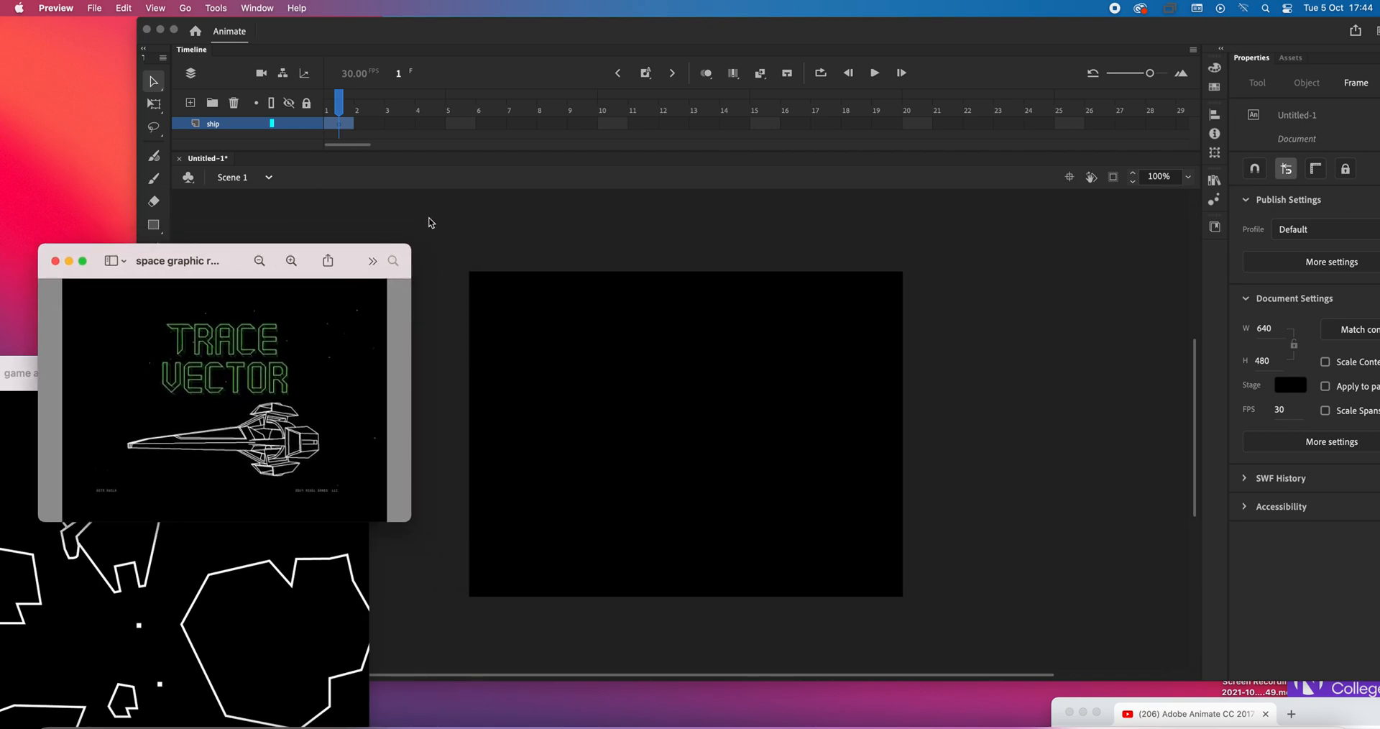
click(431, 221)
drag(385, 25, 308, 24)
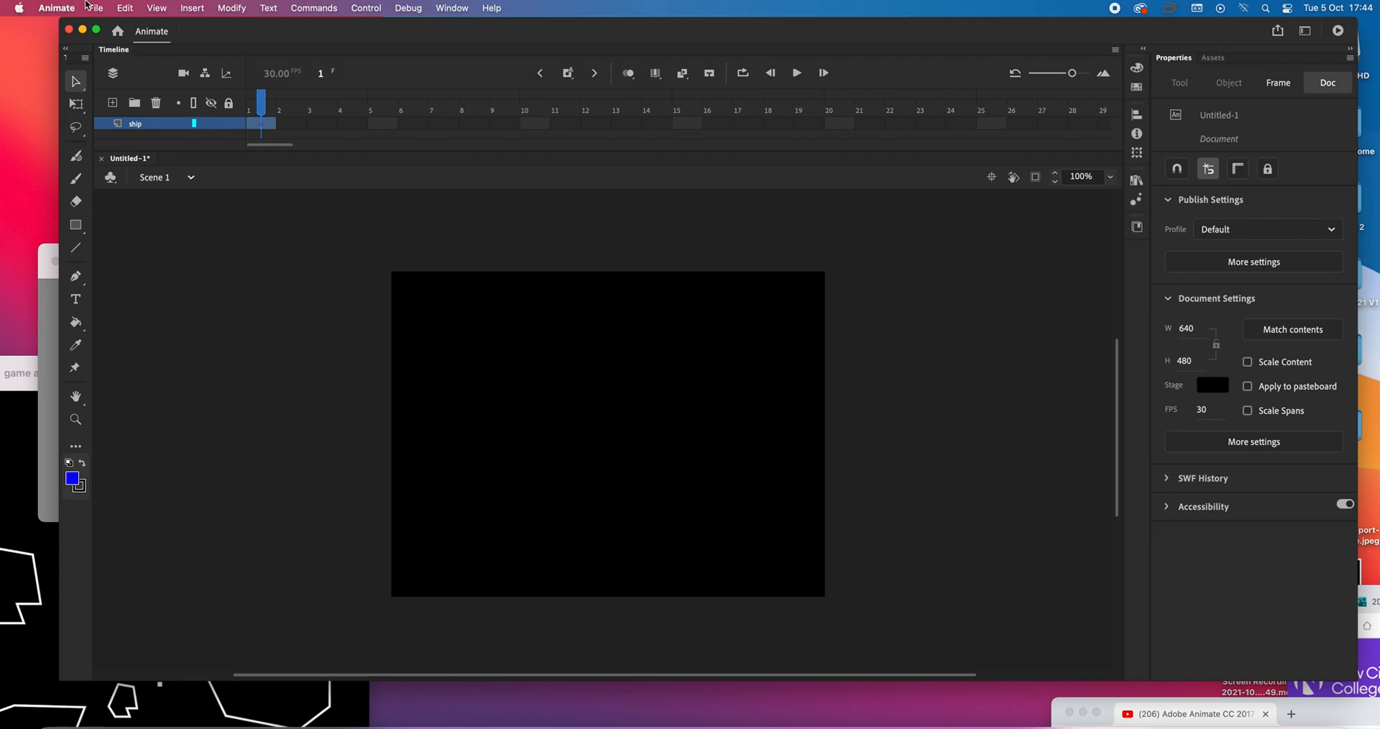
Import space graphic rocket.jpeg from the Desktop onto the stage in the ship layer.
click(98, 7)
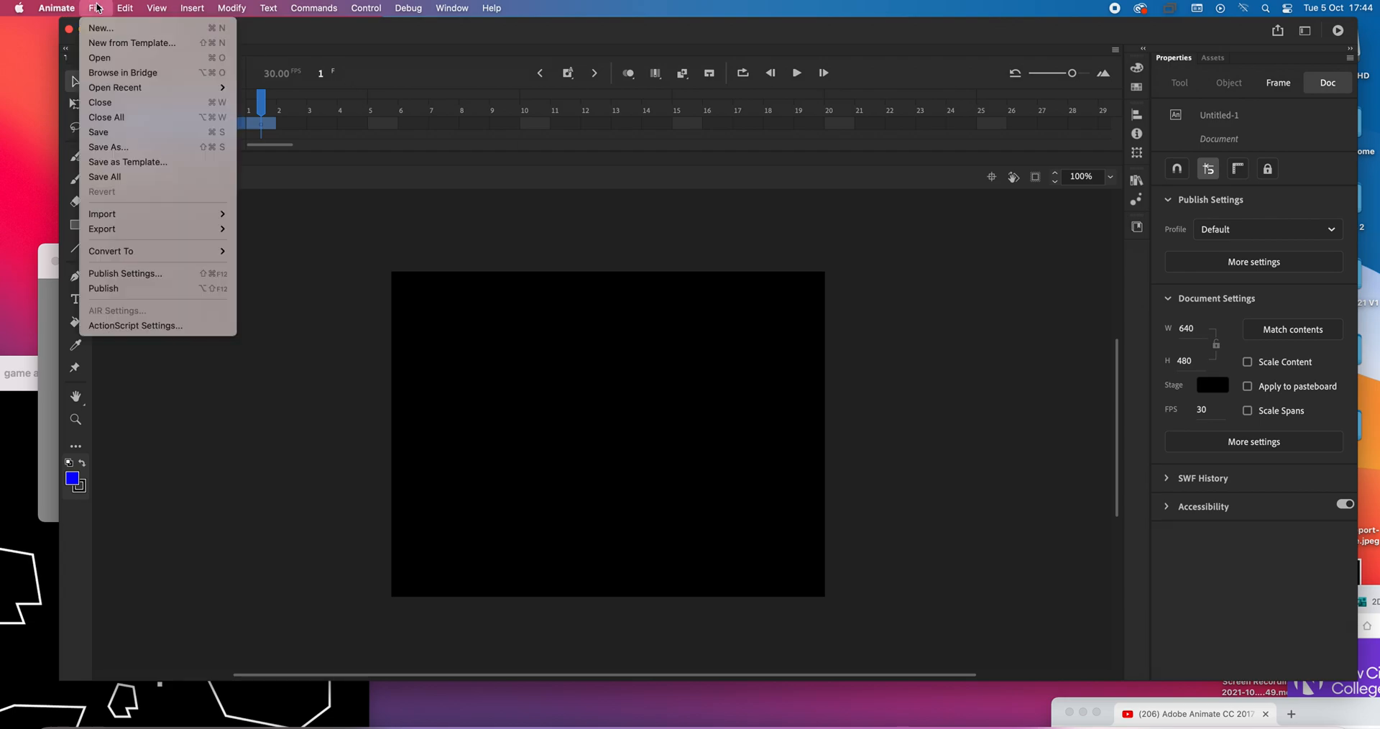
mouse_move(141, 213)
click(279, 214)
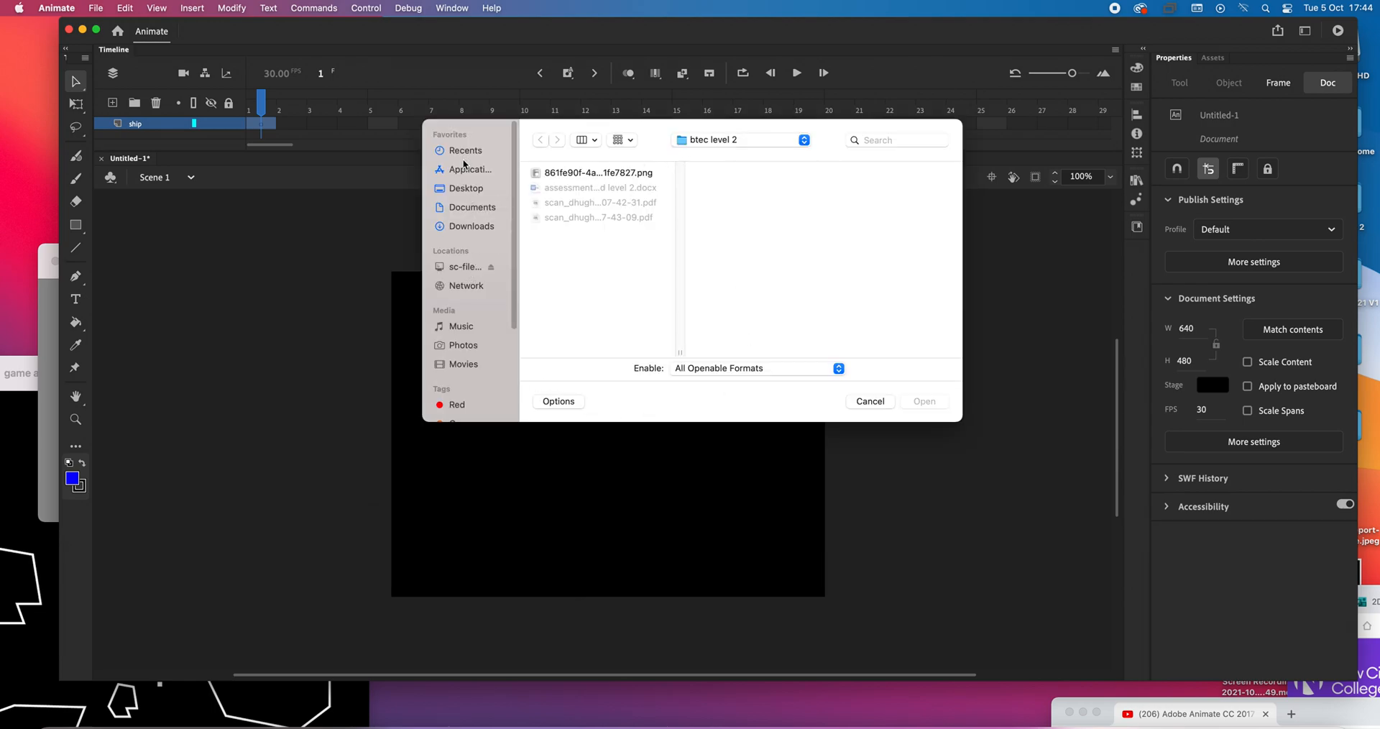
click(466, 189)
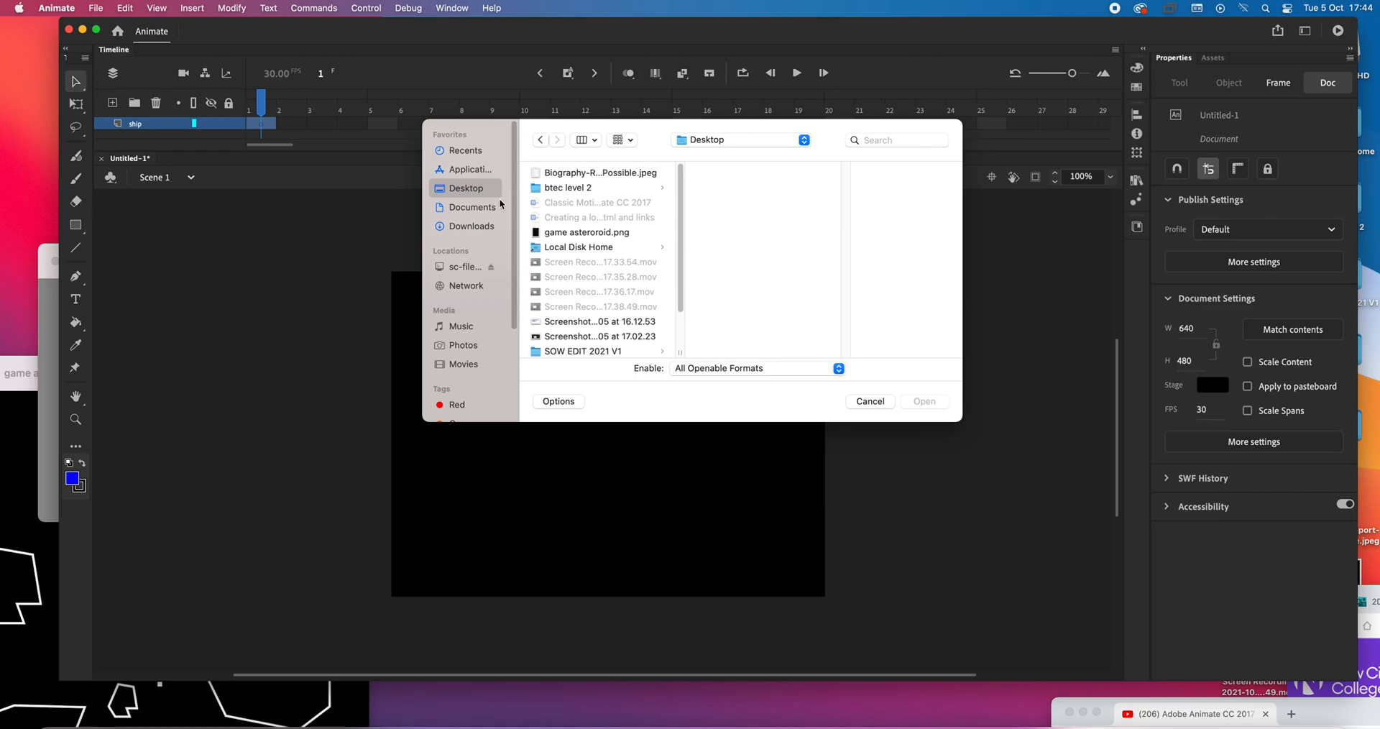
click(594, 235)
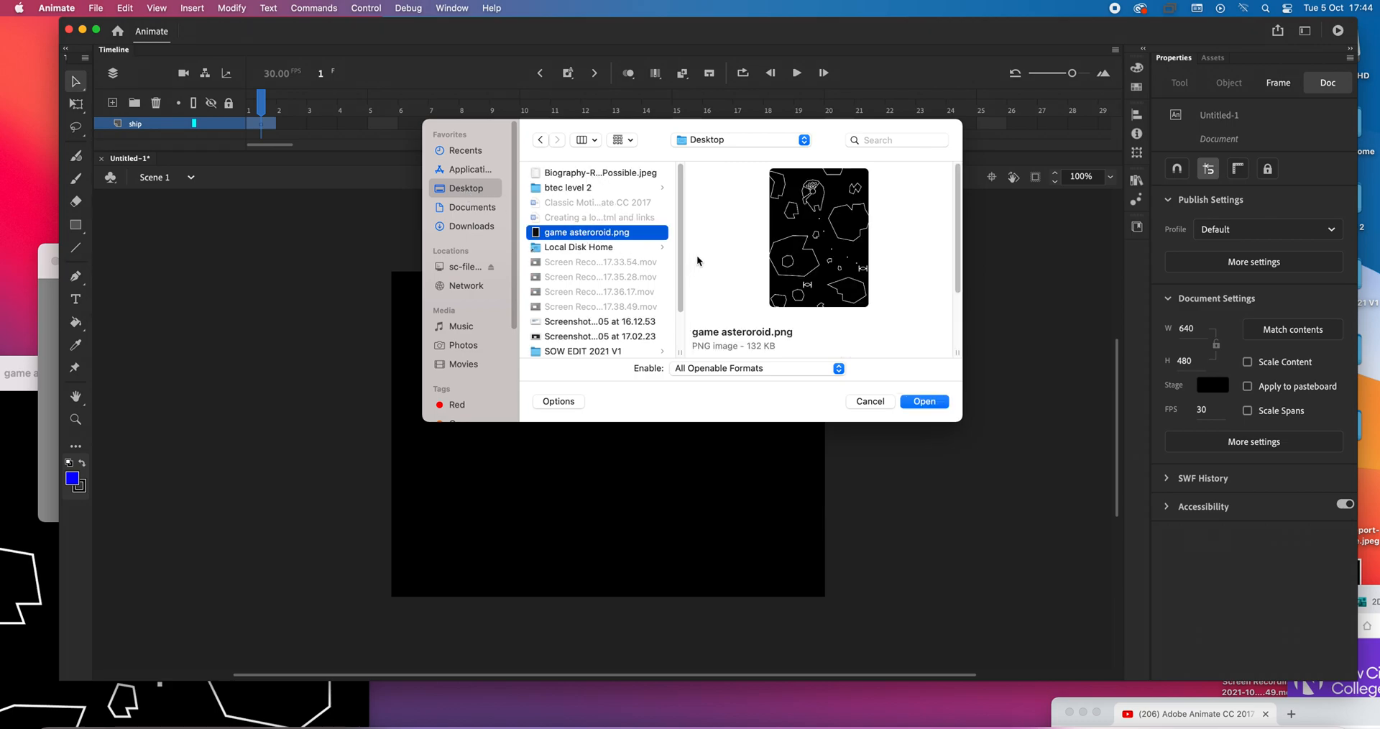
scroll(676, 263, down, 5)
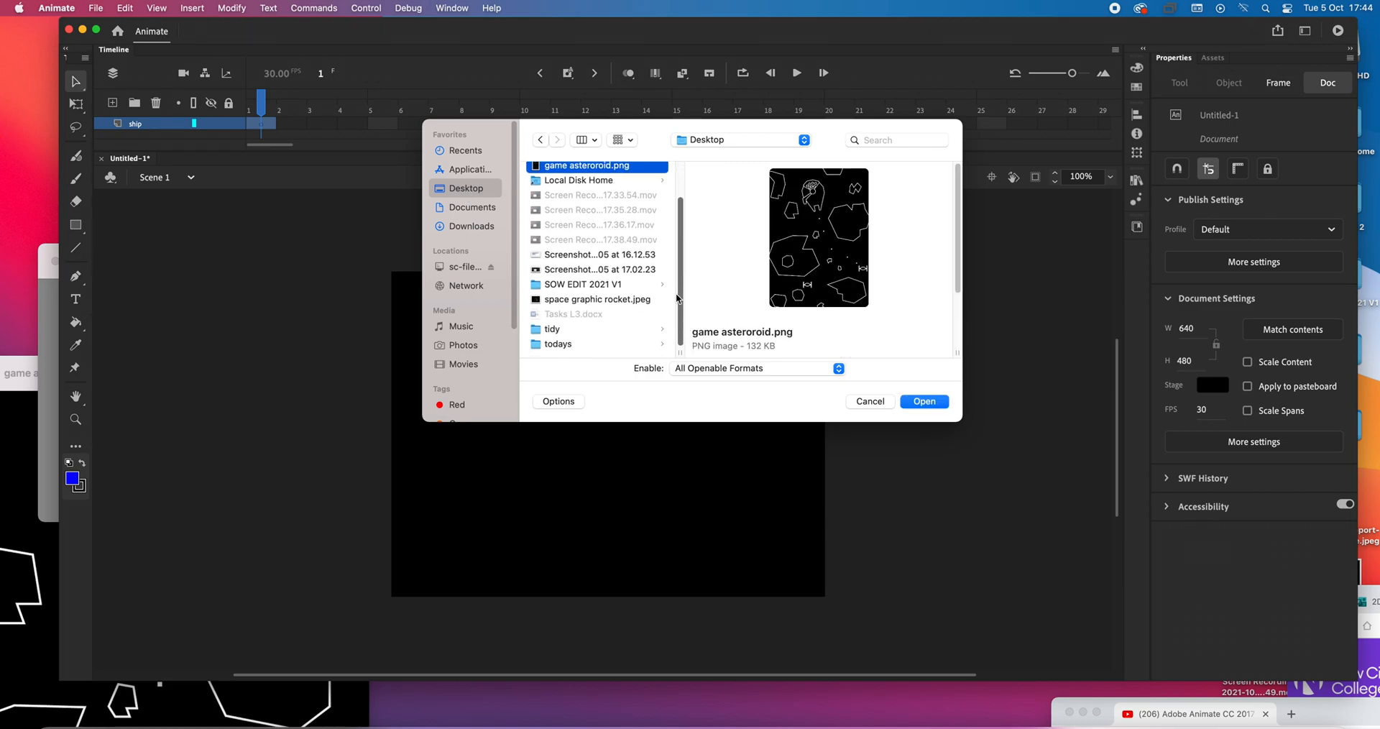
click(574, 300)
click(923, 401)
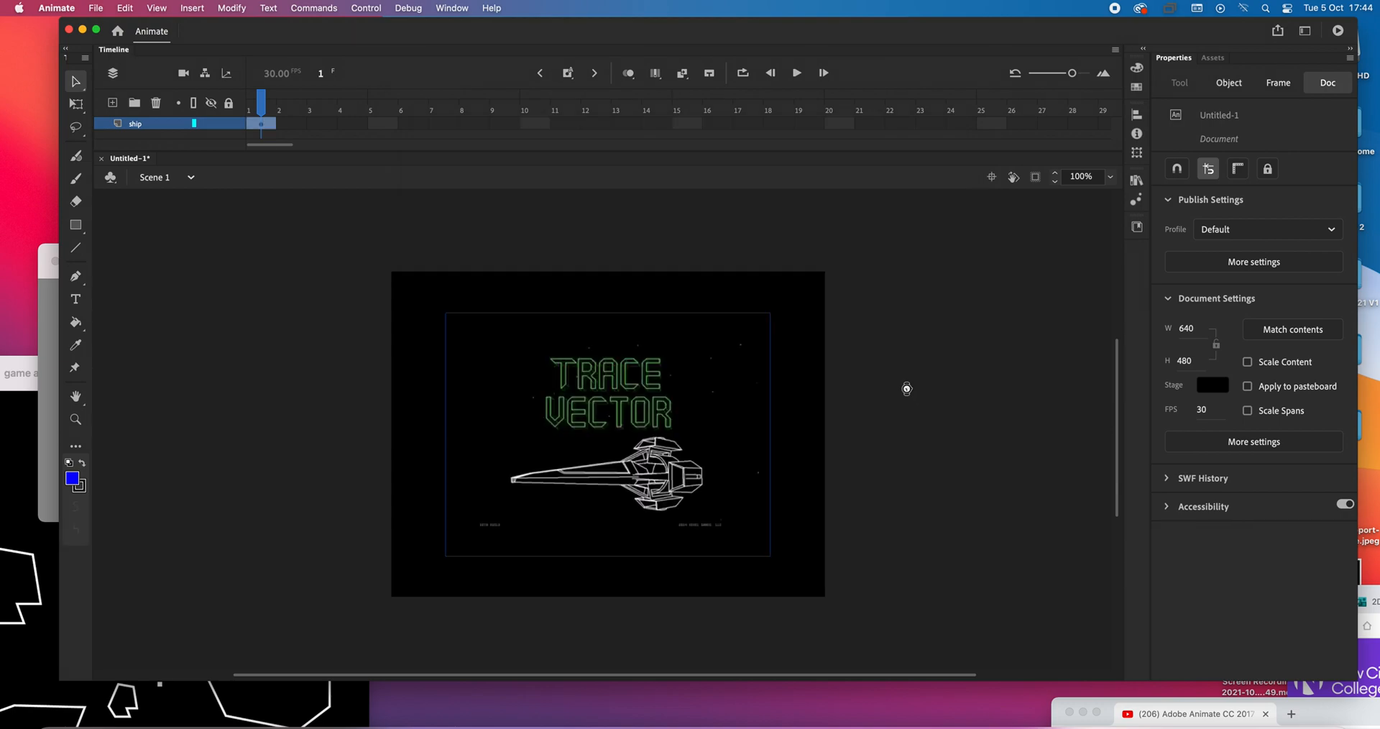
Lock the ship layer holding the rocket image and add a new layer above it.
click(112, 102)
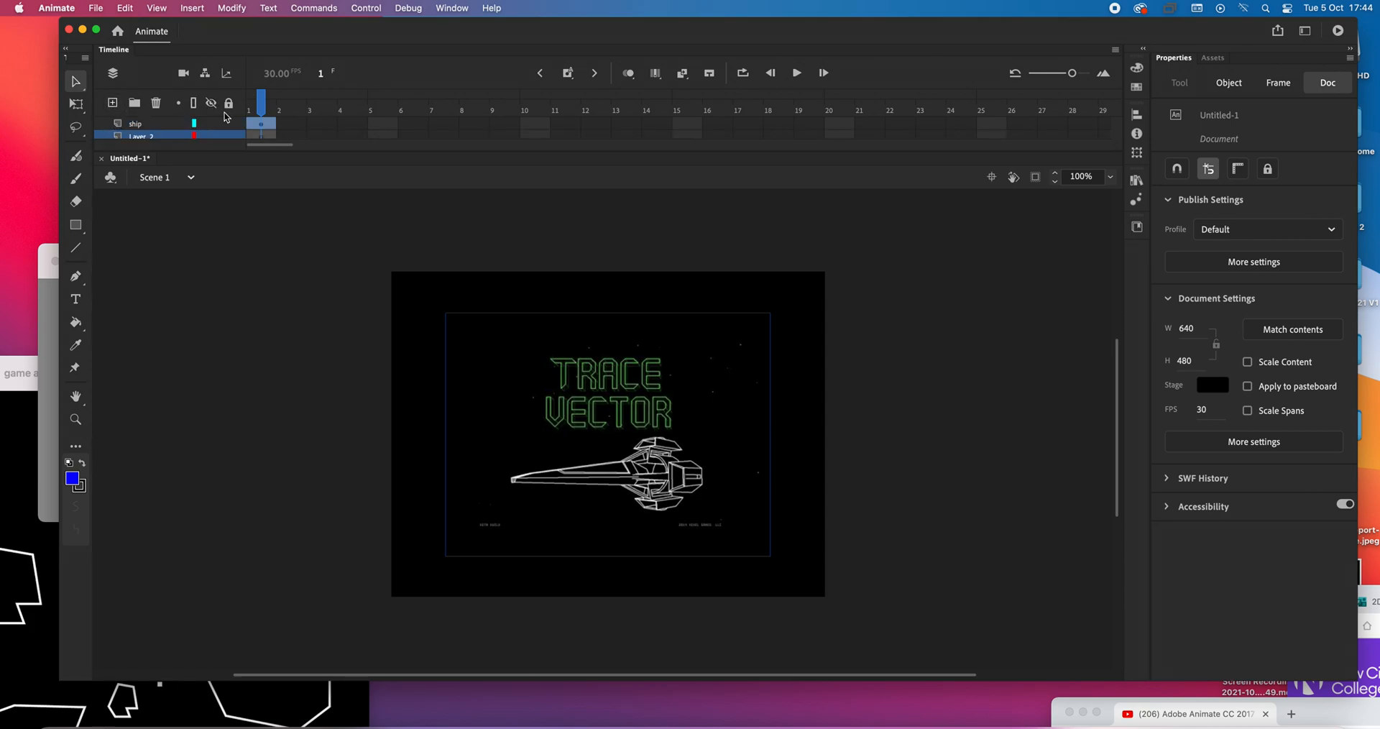
click(265, 128)
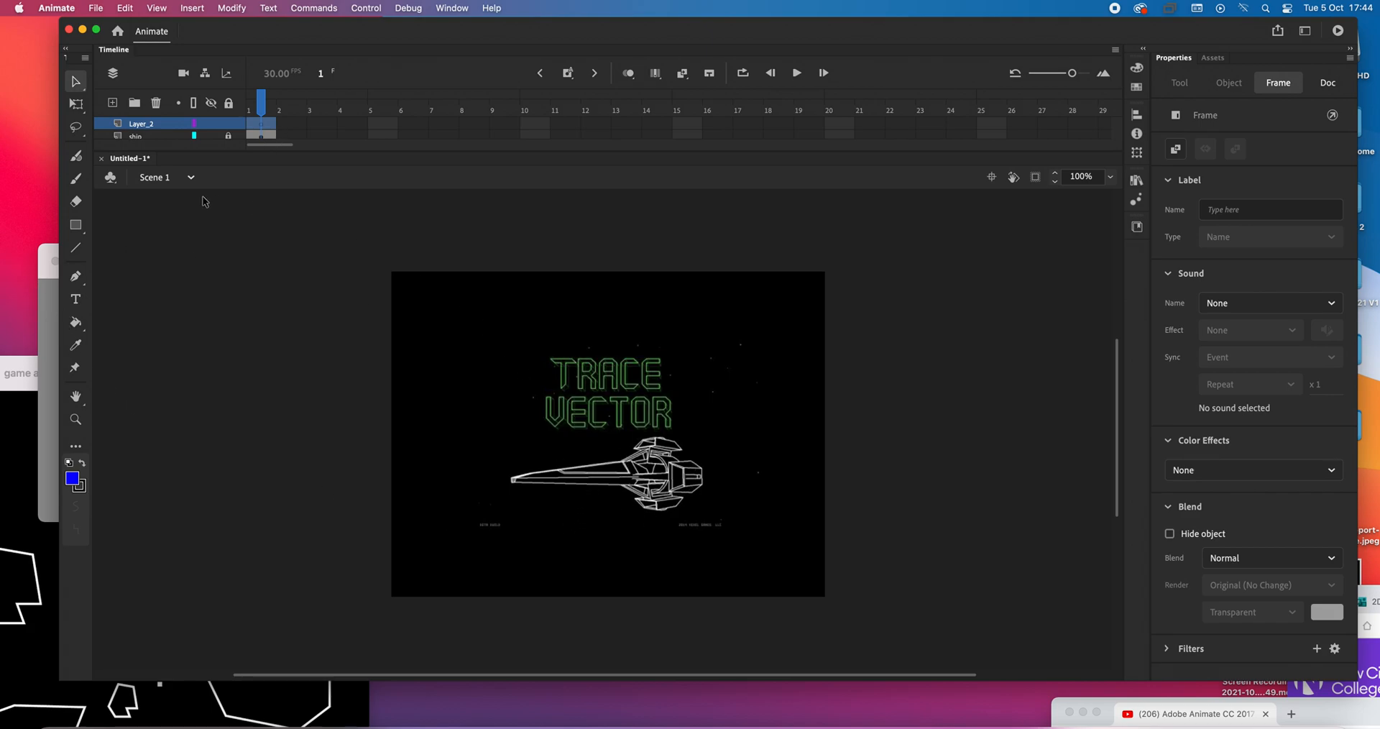
Set up the Line tool with a bright green stroke for tracing the rocket.
click(75, 419)
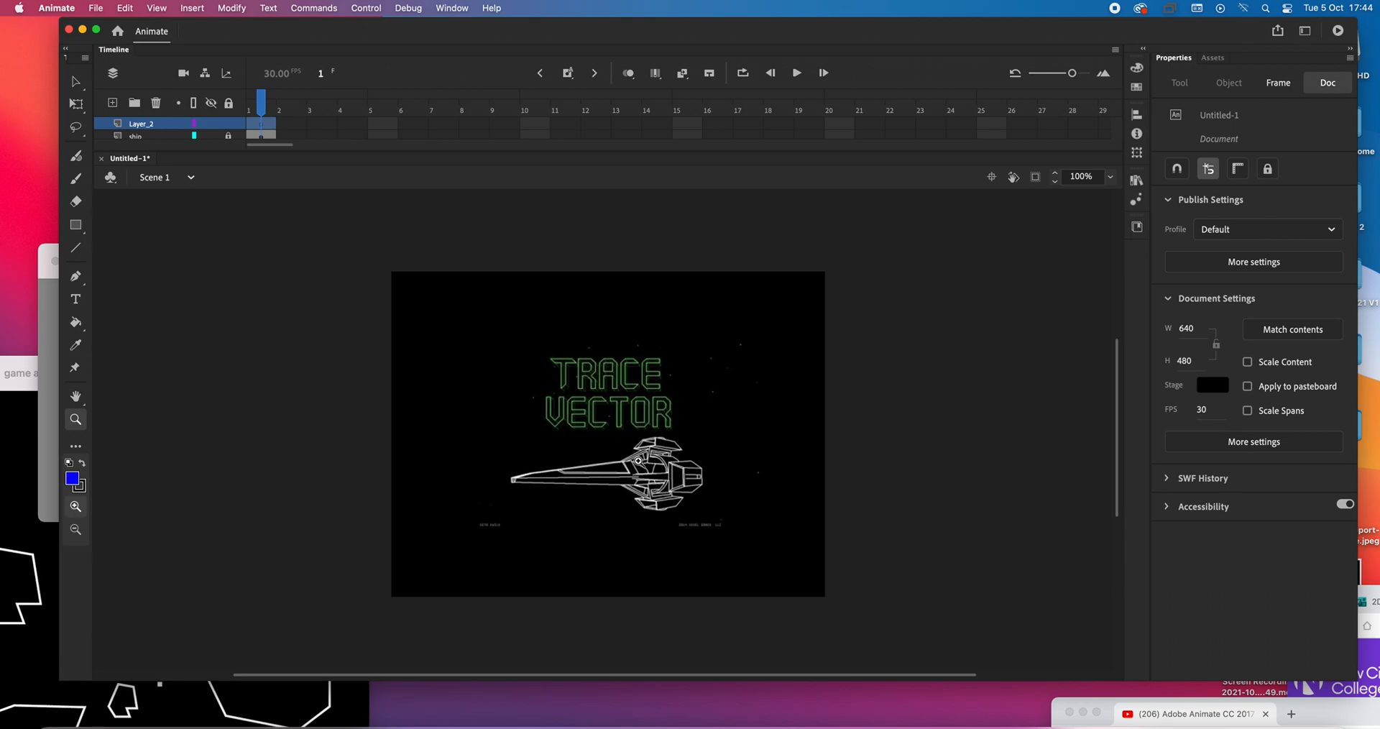
click(639, 461)
scroll(112, 192, down, 1)
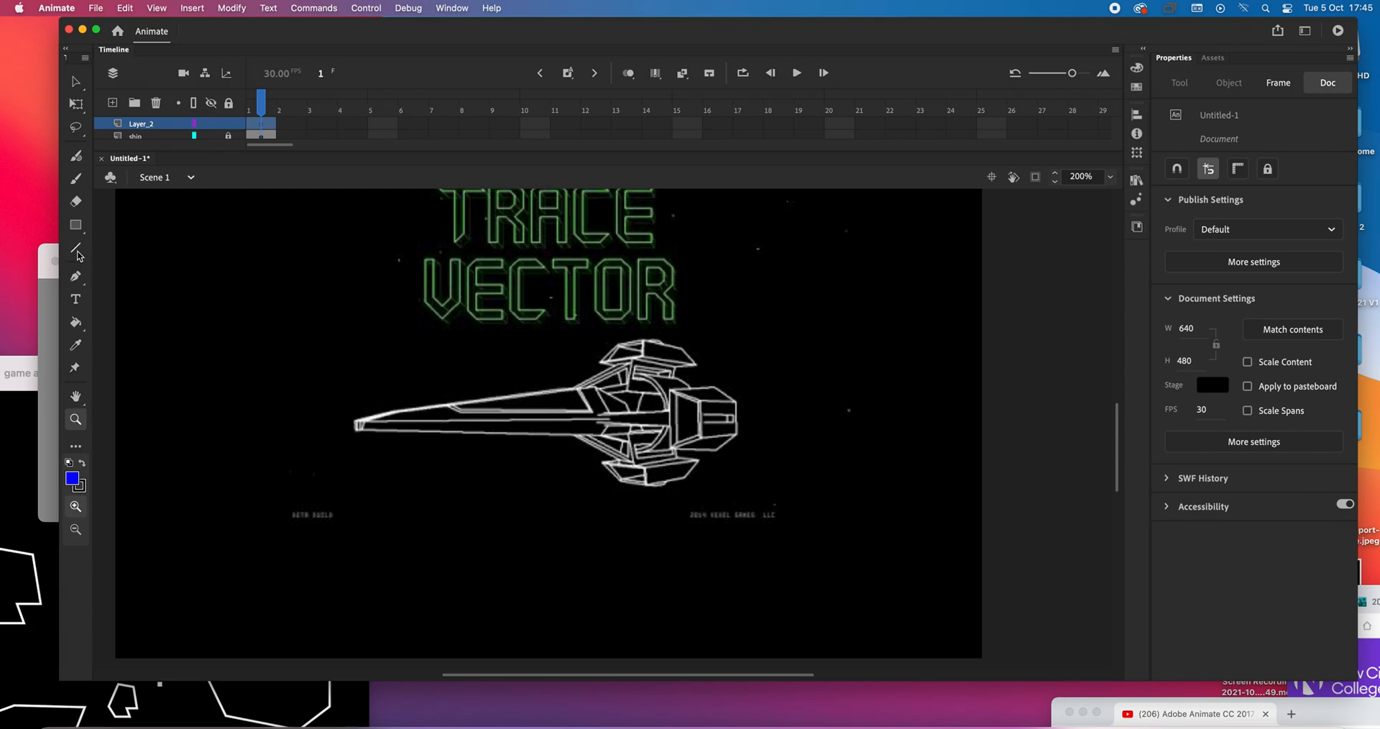
click(76, 250)
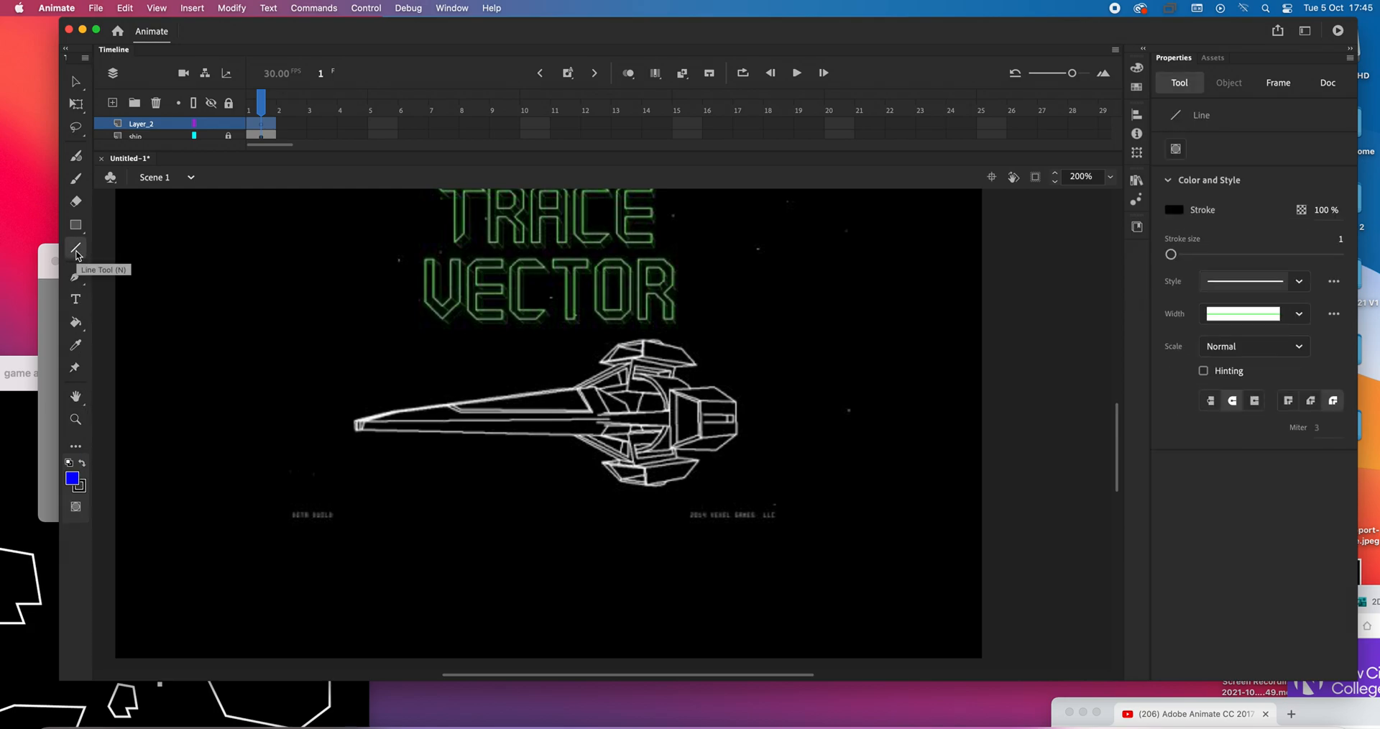
click(84, 492)
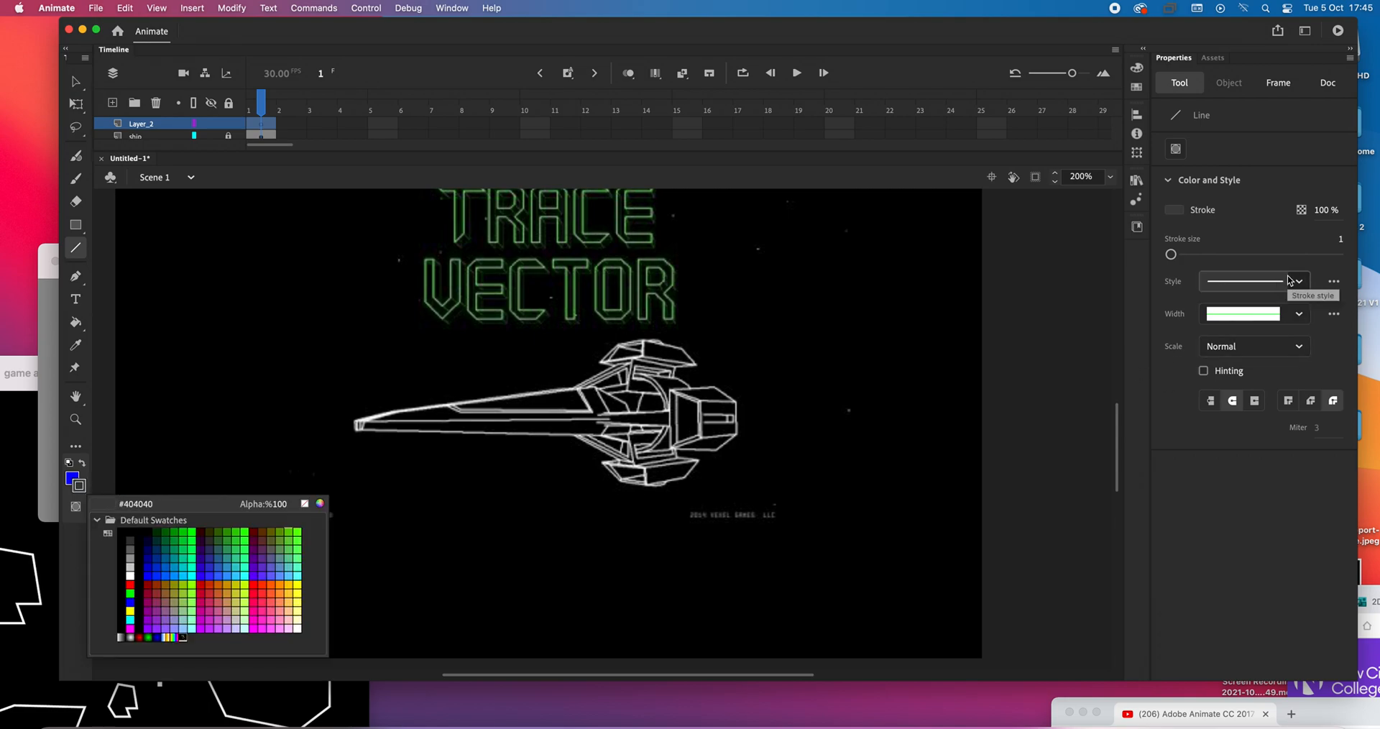
click(1175, 210)
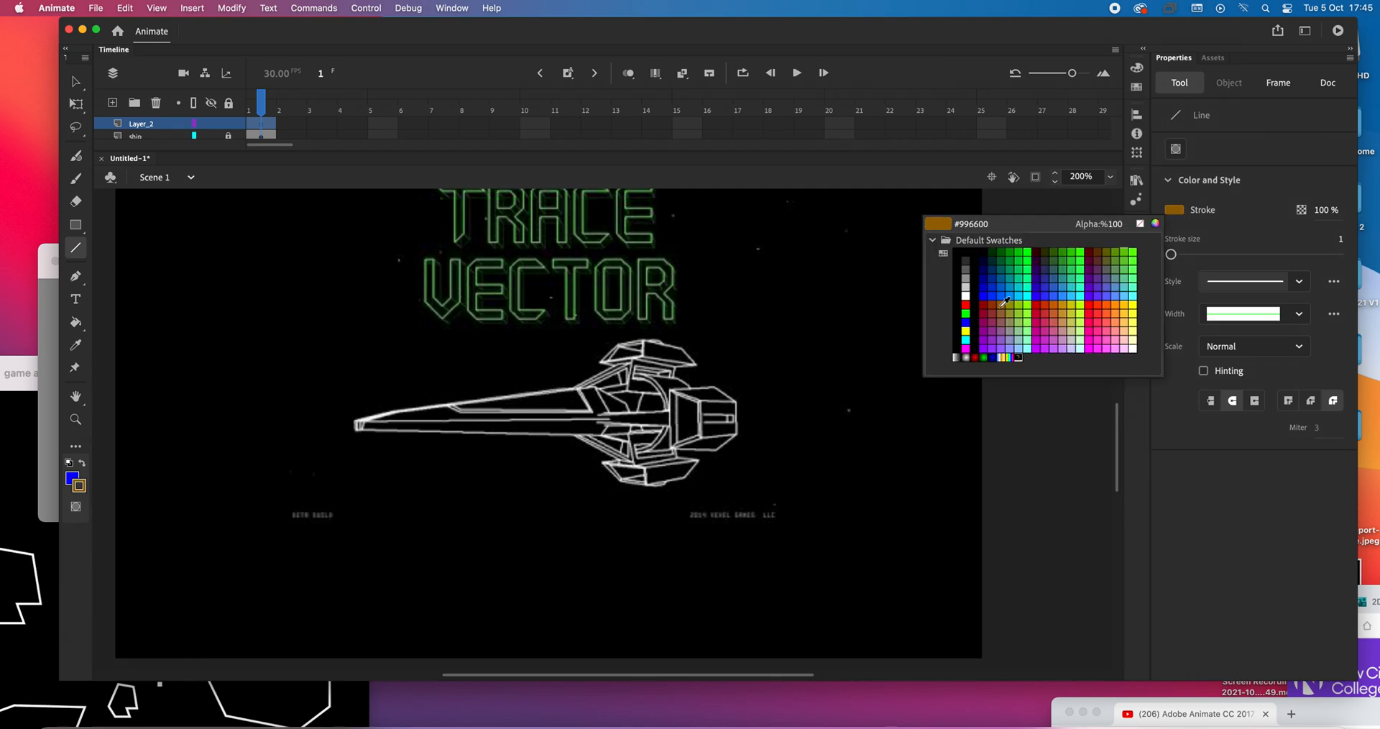
click(966, 314)
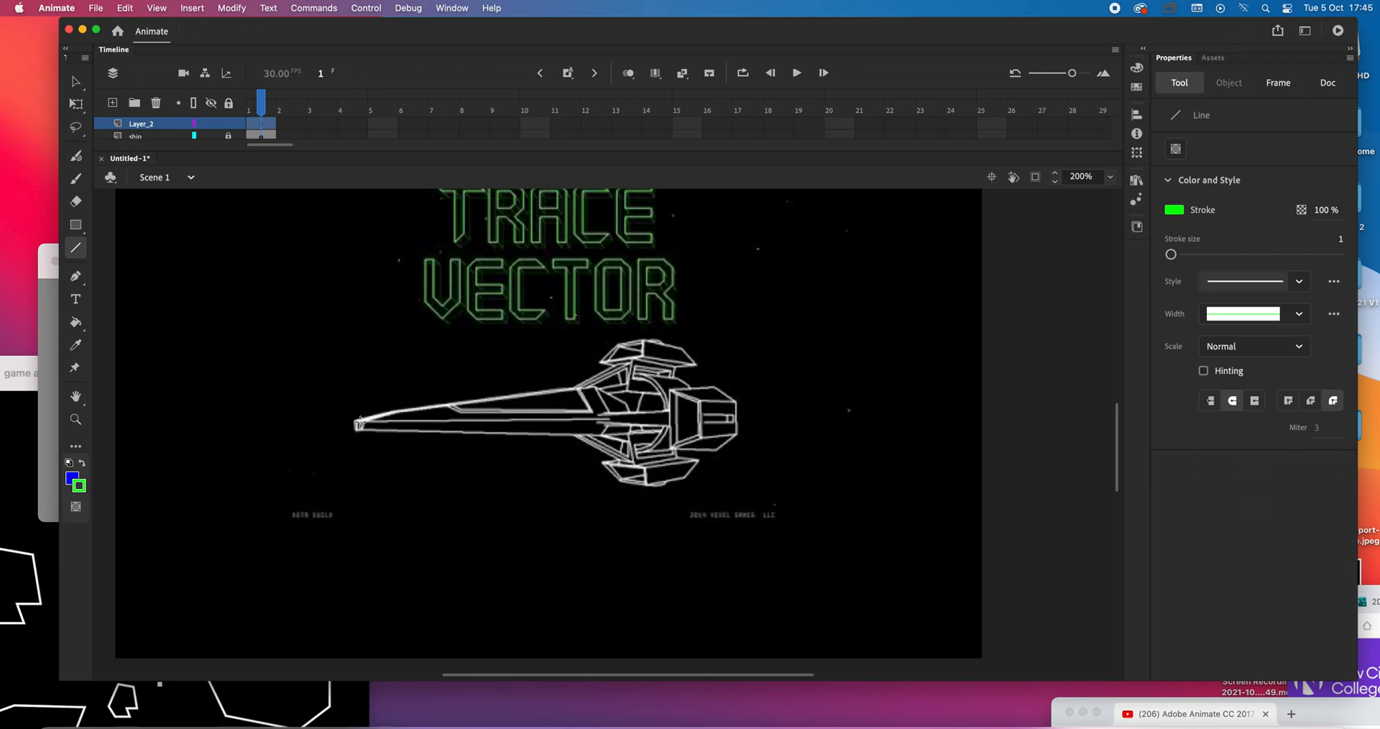
Trace the rocket's upper hull edge, its inner panel lines and the lower edge of the upper pod with green lines.
mouse_move(363, 421)
mouse_down()
mouse_move(582, 392)
mouse_move(630, 364)
mouse_up()
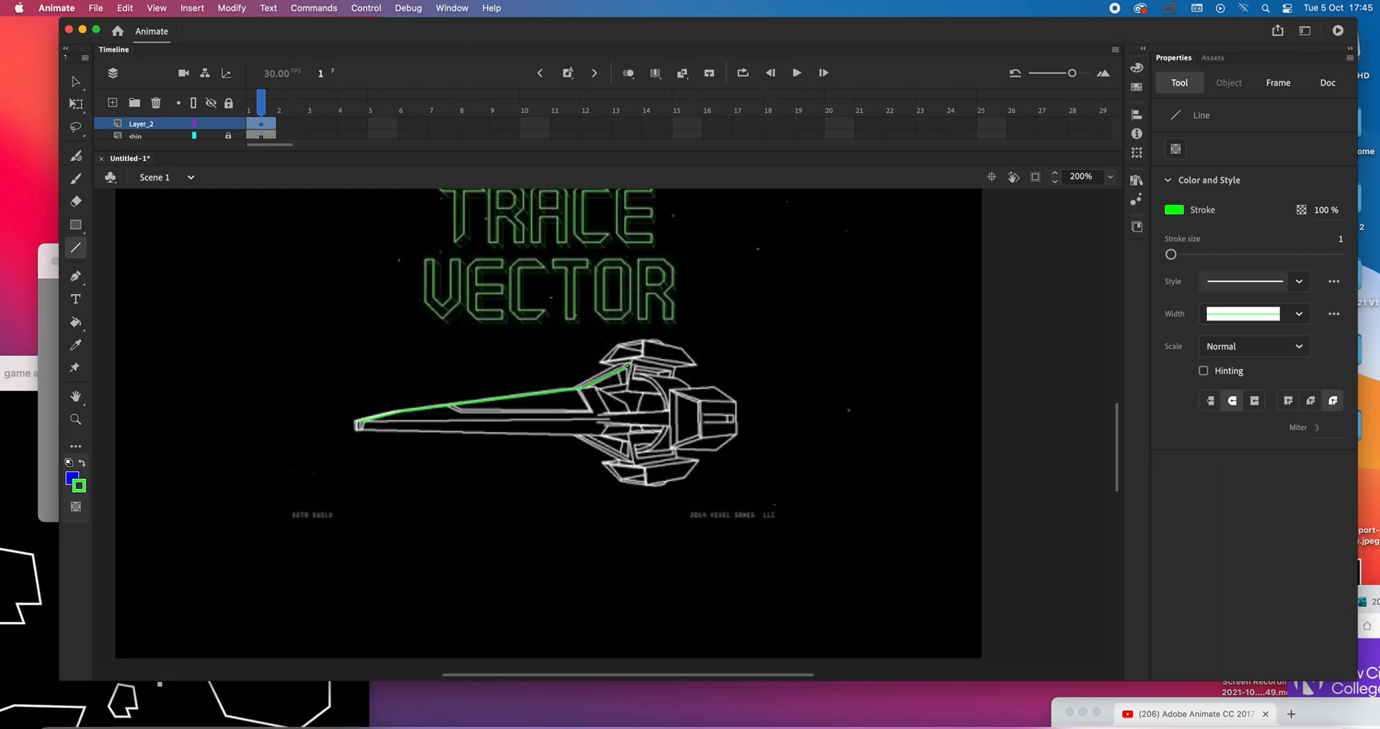
mouse_move(578, 389)
mouse_down()
mouse_move(631, 358)
mouse_move(693, 367)
mouse_up()
drag(672, 371, 632, 370)
drag(630, 393, 621, 390)
drag(621, 399, 630, 417)
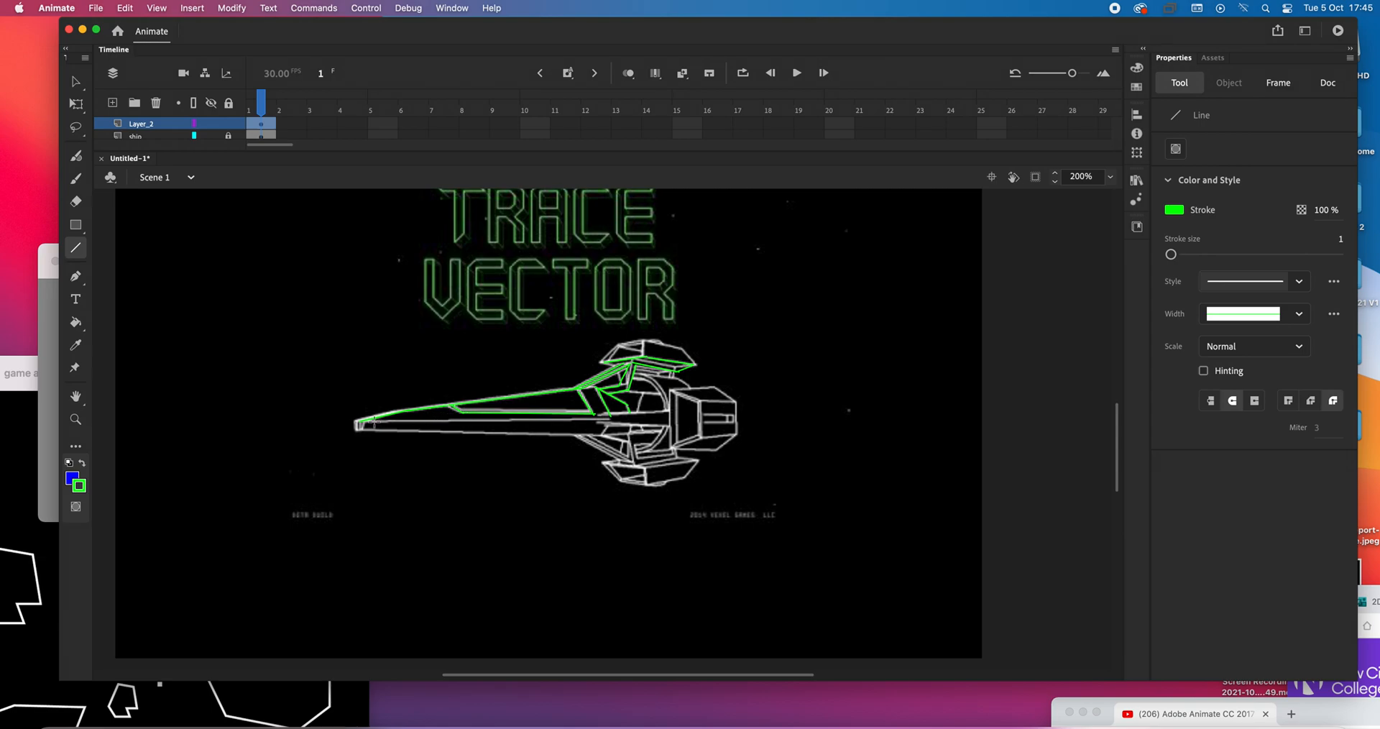
Trace the hull's centre line, its lower edge and the lower pod with green lines.
drag(361, 422, 614, 419)
drag(357, 429, 586, 438)
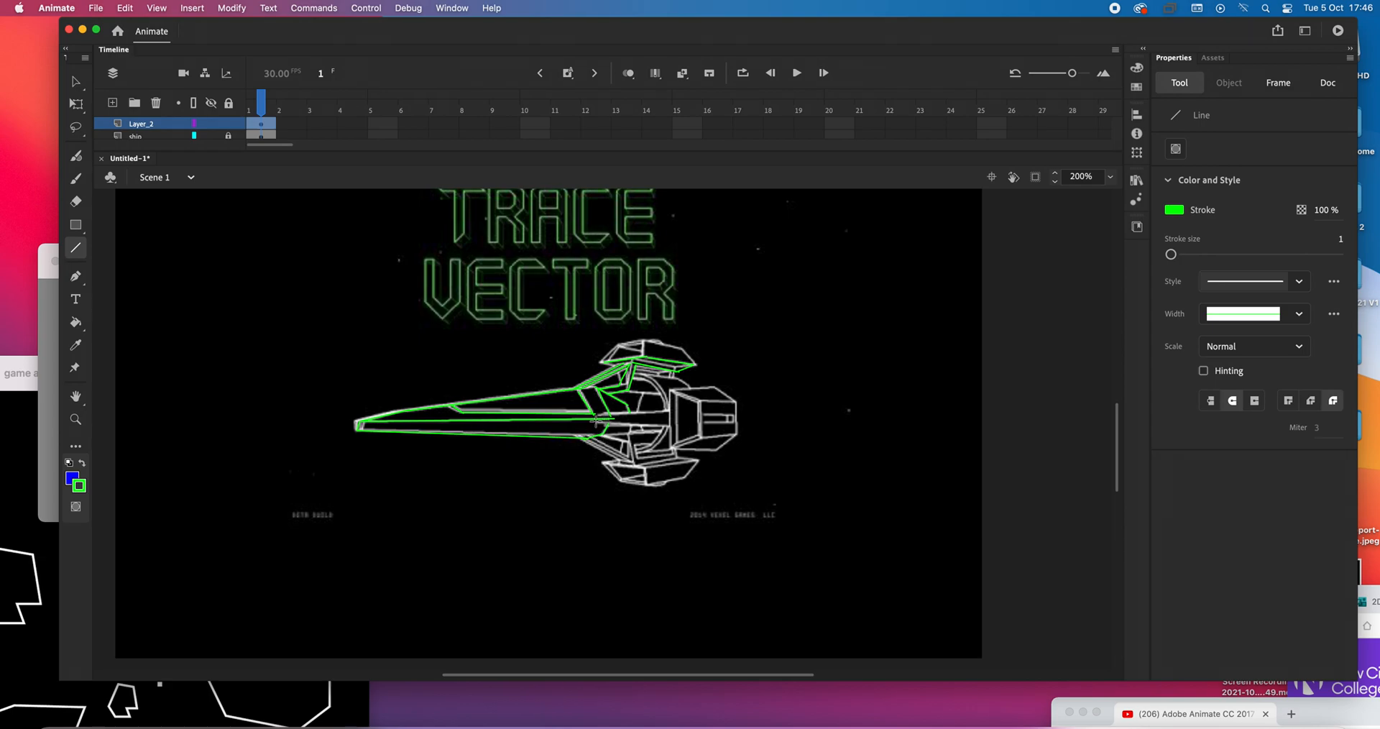
drag(602, 423, 671, 430)
drag(596, 439, 635, 459)
mouse_move(616, 458)
mouse_down()
mouse_move(601, 462)
mouse_move(620, 479)
mouse_up()
mouse_move(651, 469)
mouse_down()
mouse_move(703, 461)
mouse_move(651, 486)
mouse_up()
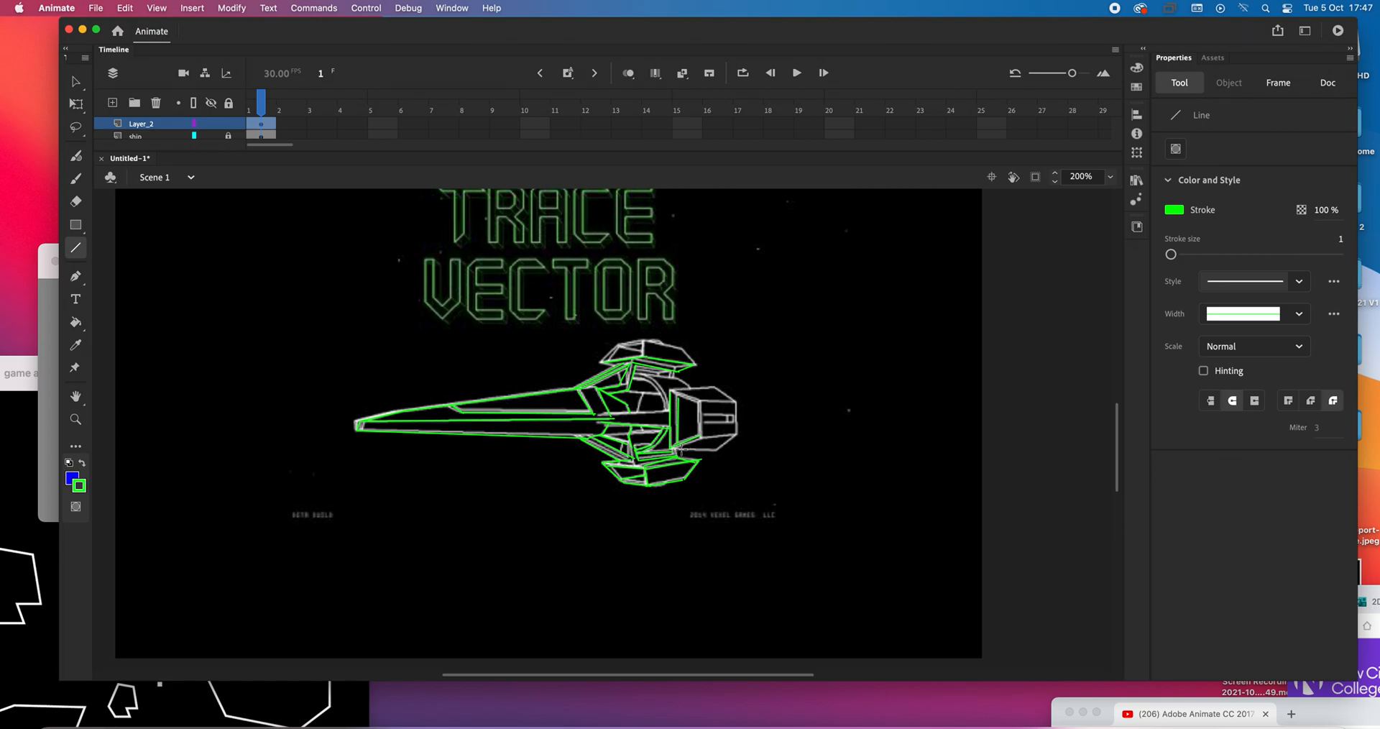
Trace the rear block and the remaining outline and details of the upper pod with green lines.
drag(700, 443, 734, 437)
drag(605, 359, 650, 342)
drag(682, 348, 695, 363)
drag(670, 368, 678, 371)
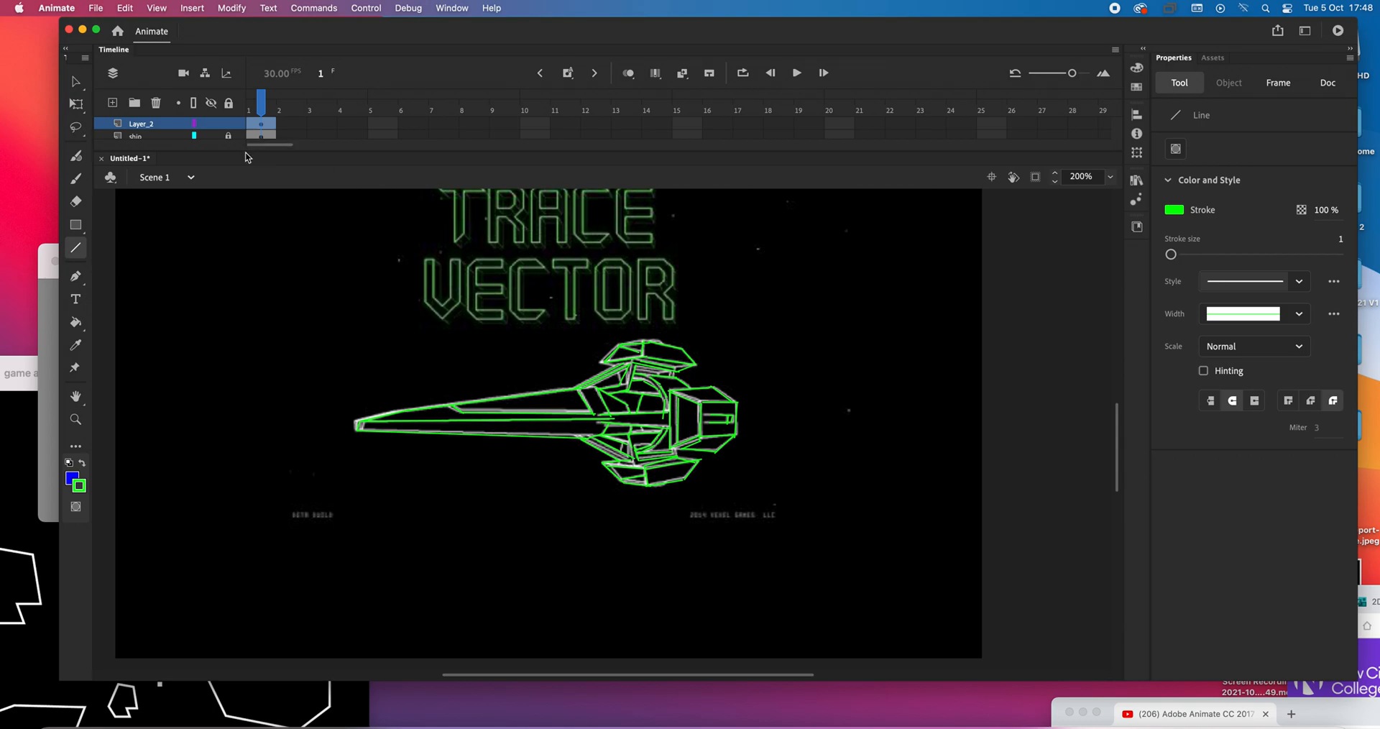
Hide the ship layer containing the reference image to check the tracing, and delete that layer.
drag(244, 173, 244, 192)
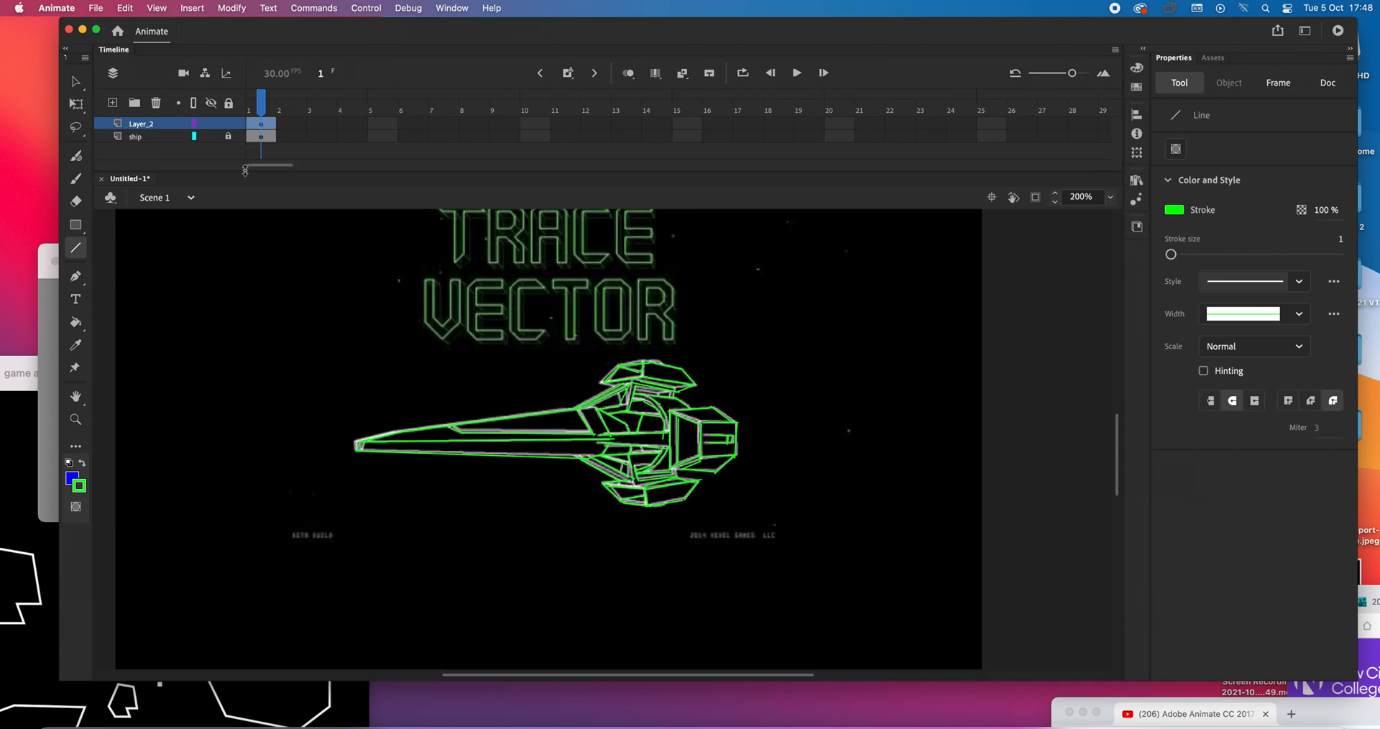
click(212, 136)
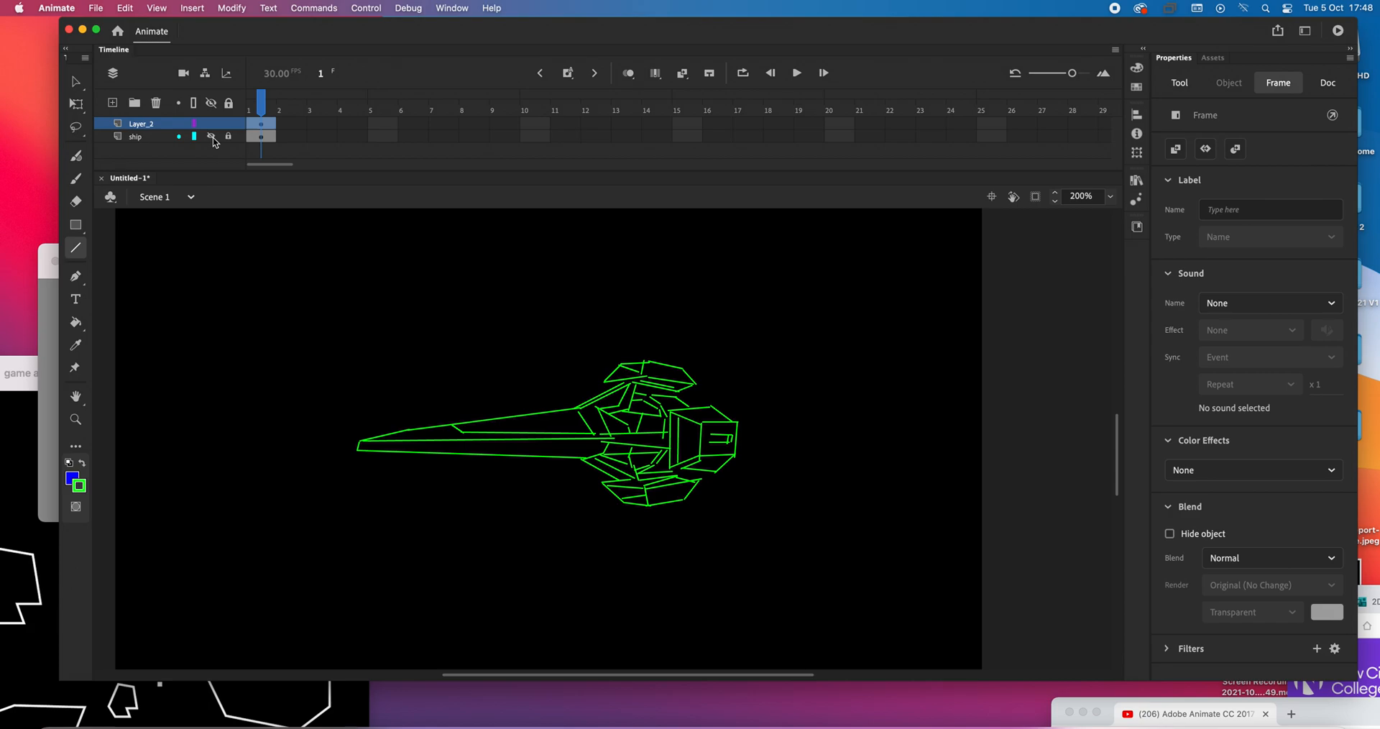
click(173, 136)
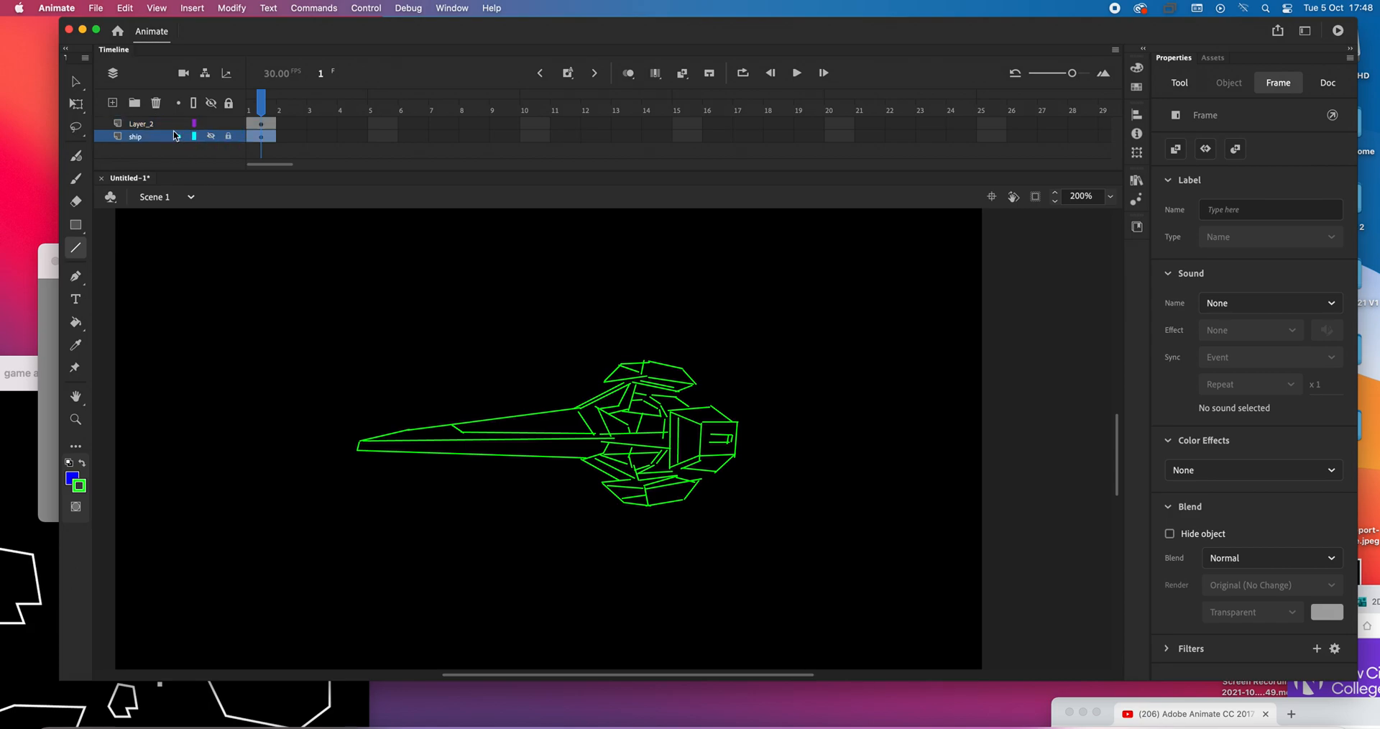
click(156, 103)
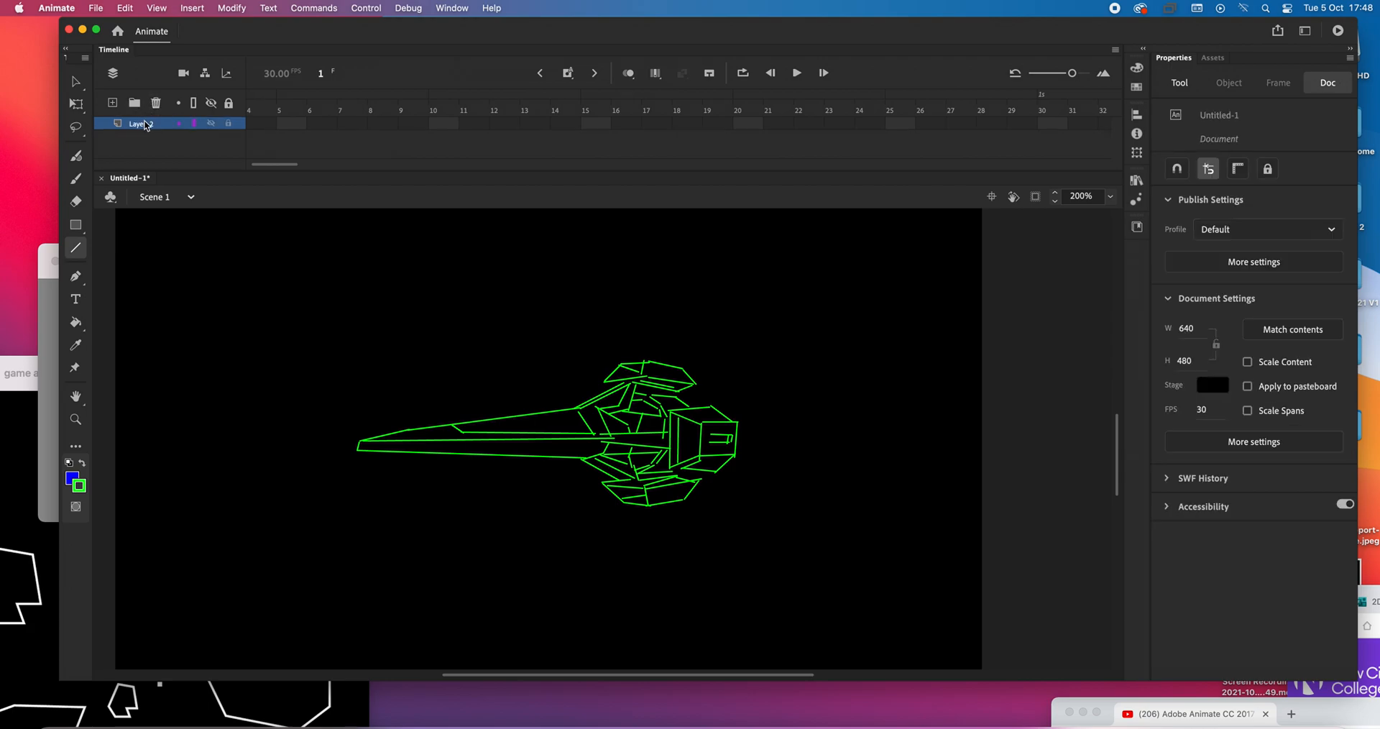
Rename the layer containing the traced lines as ship.
double_click(144, 124)
text(s)
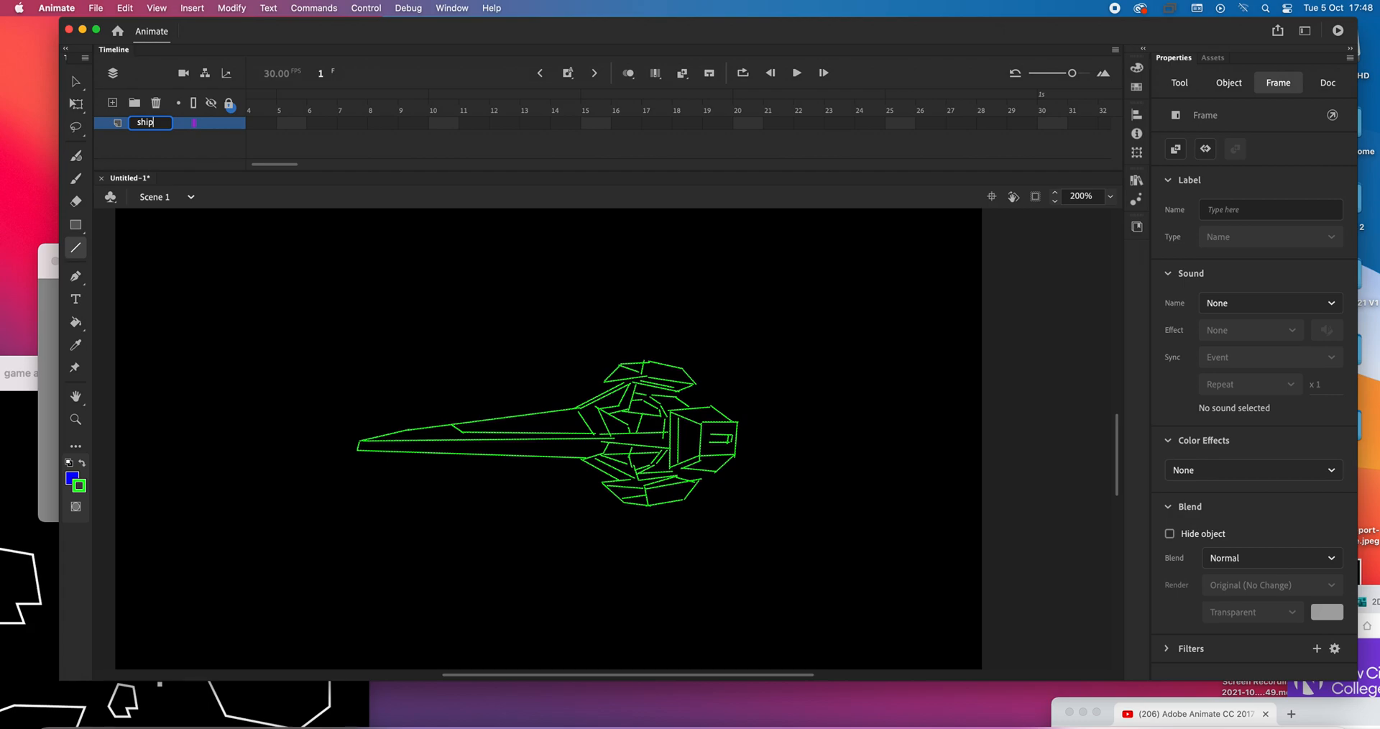
text(hip)
Convert the green ship drawing on frame 1 of the ship layer to a Graphic symbol named ship.
click(76, 81)
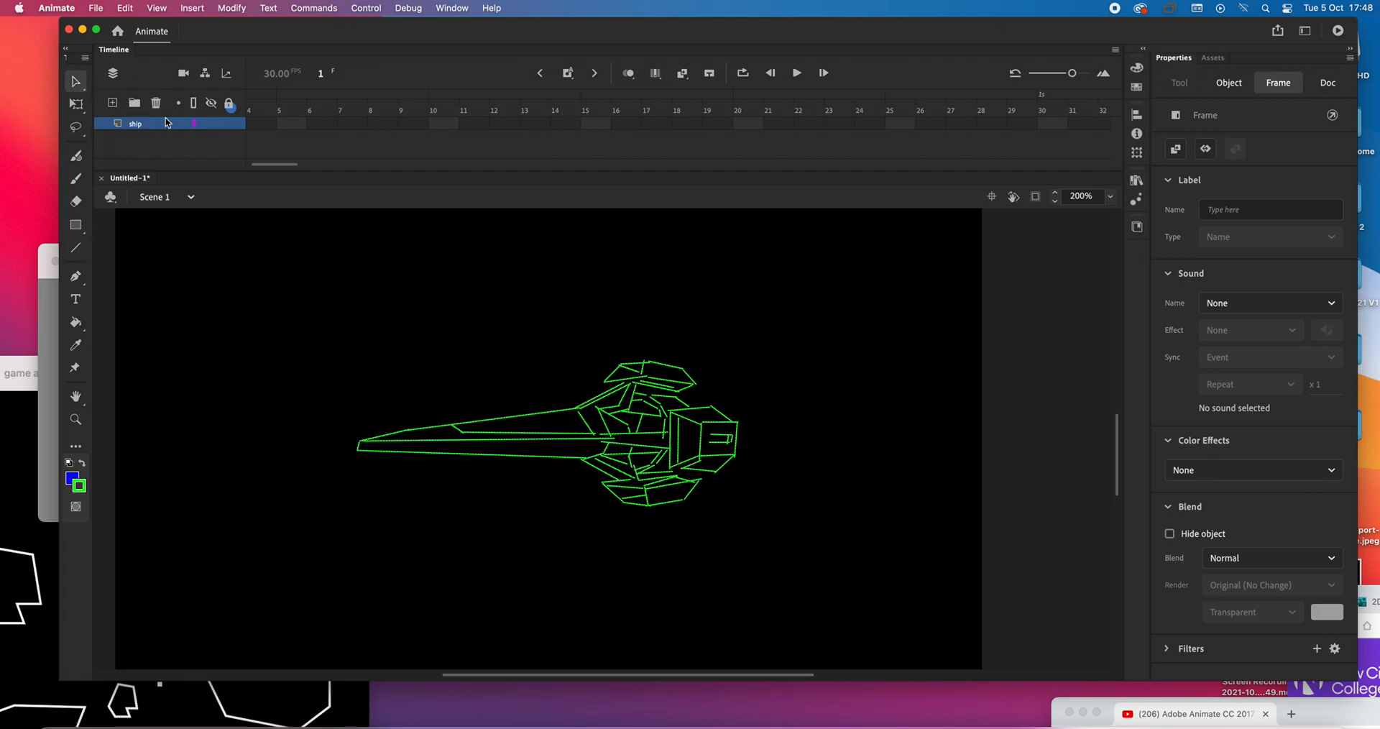
drag(291, 166, 286, 166)
click(264, 124)
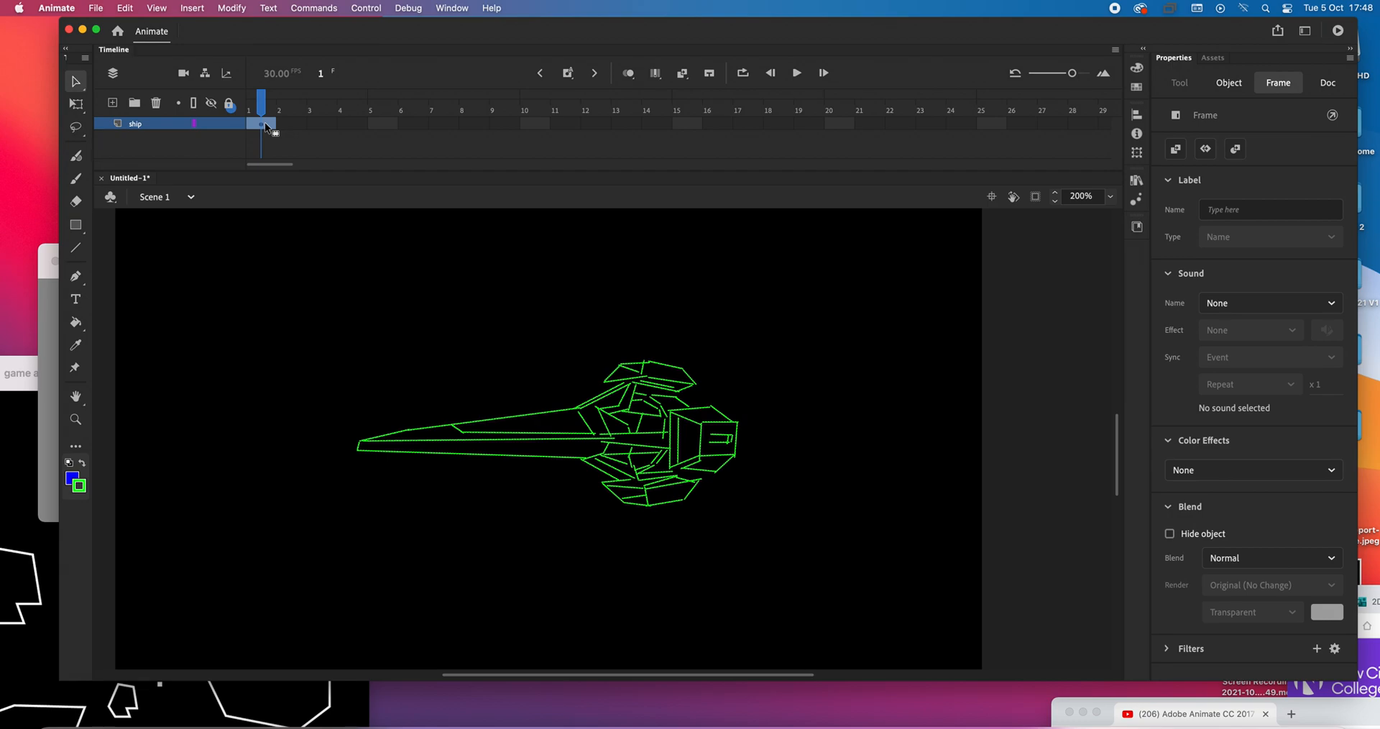
click(232, 8)
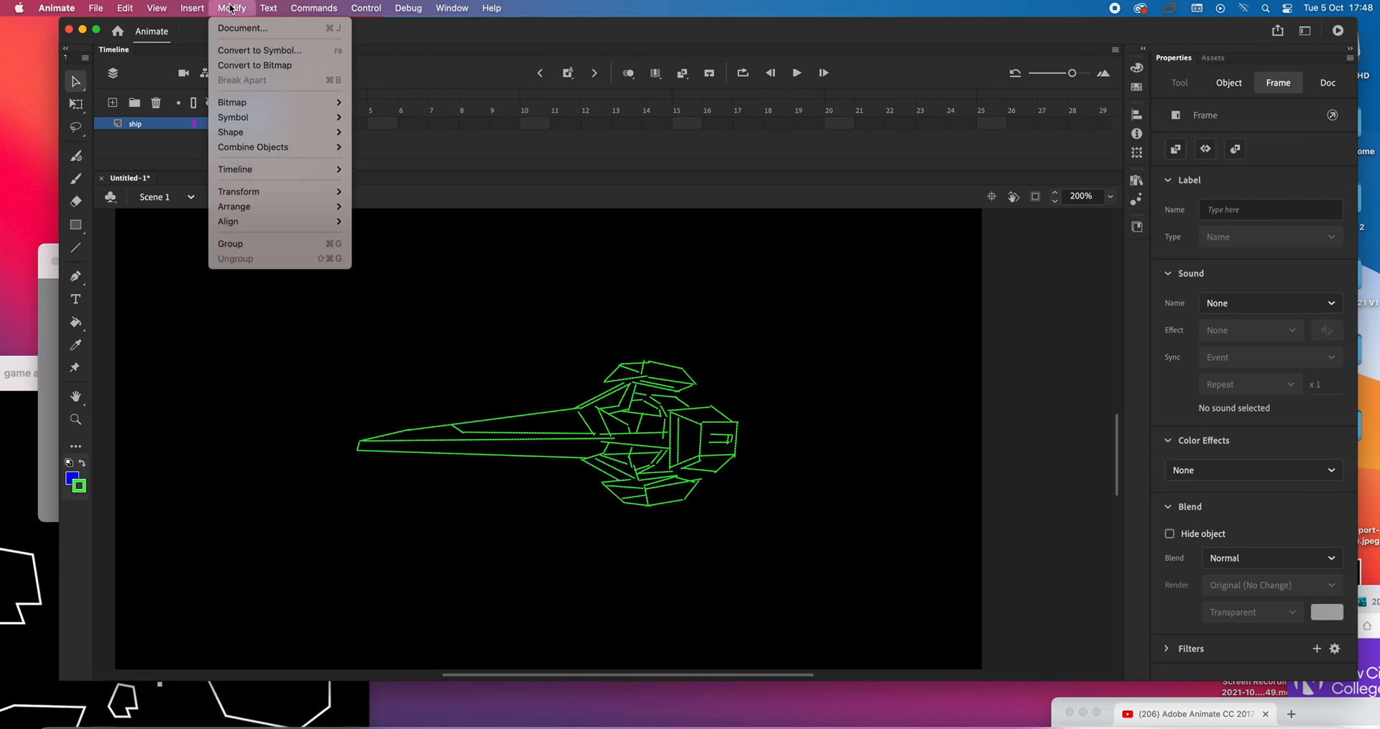
click(251, 50)
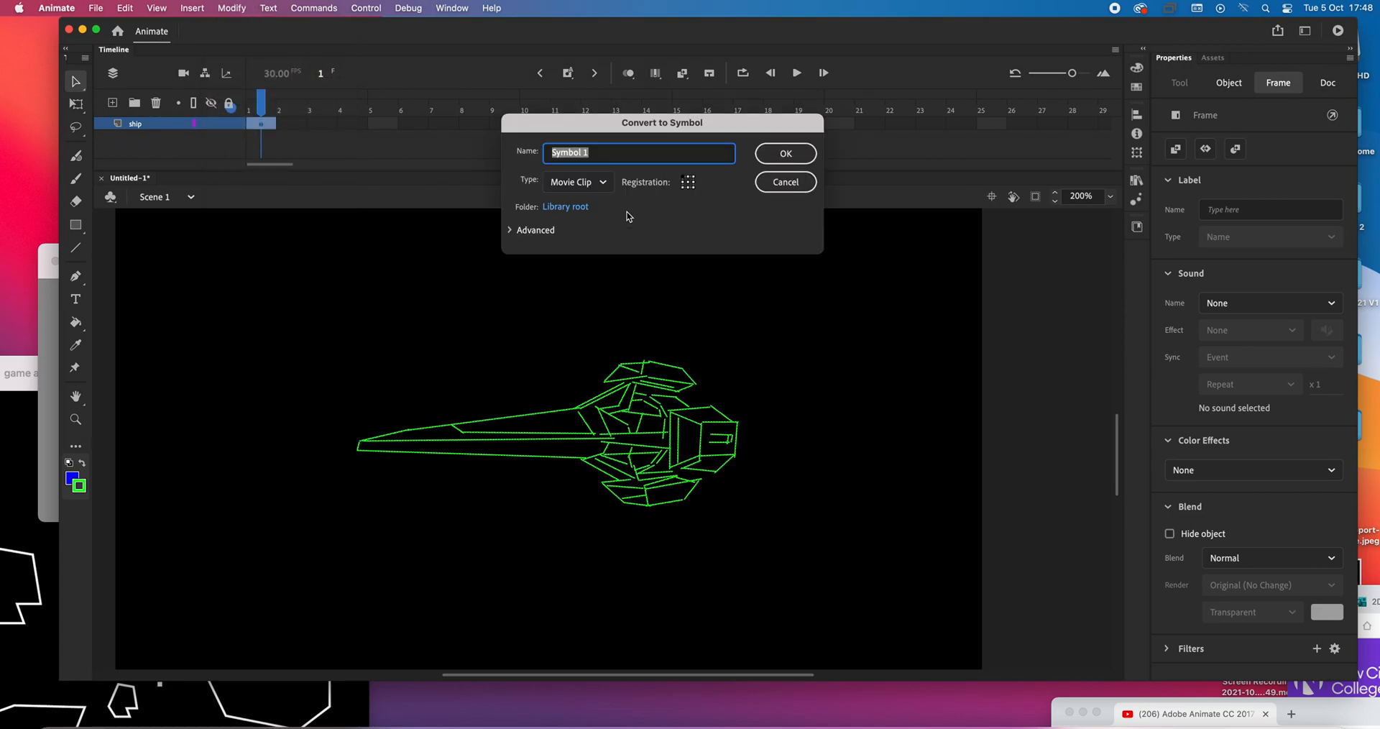
click(602, 183)
click(589, 253)
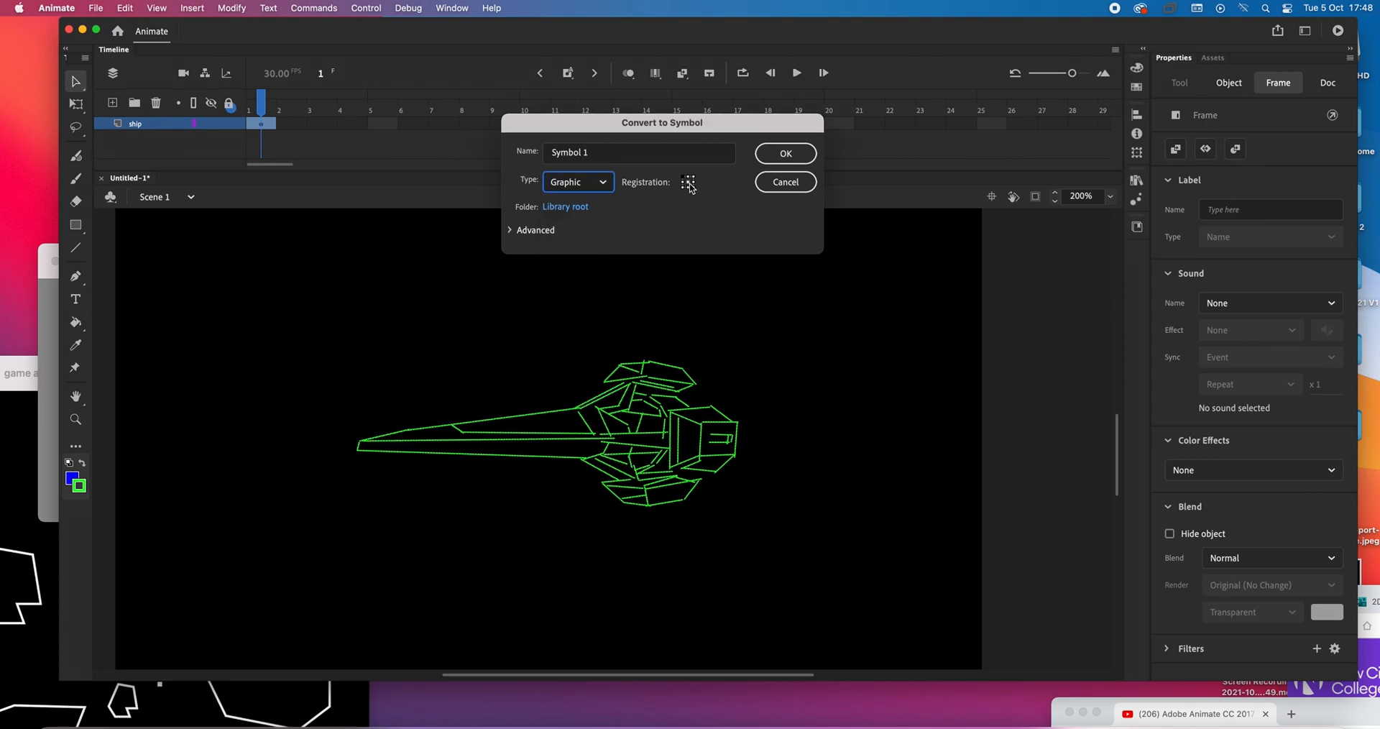
click(606, 159)
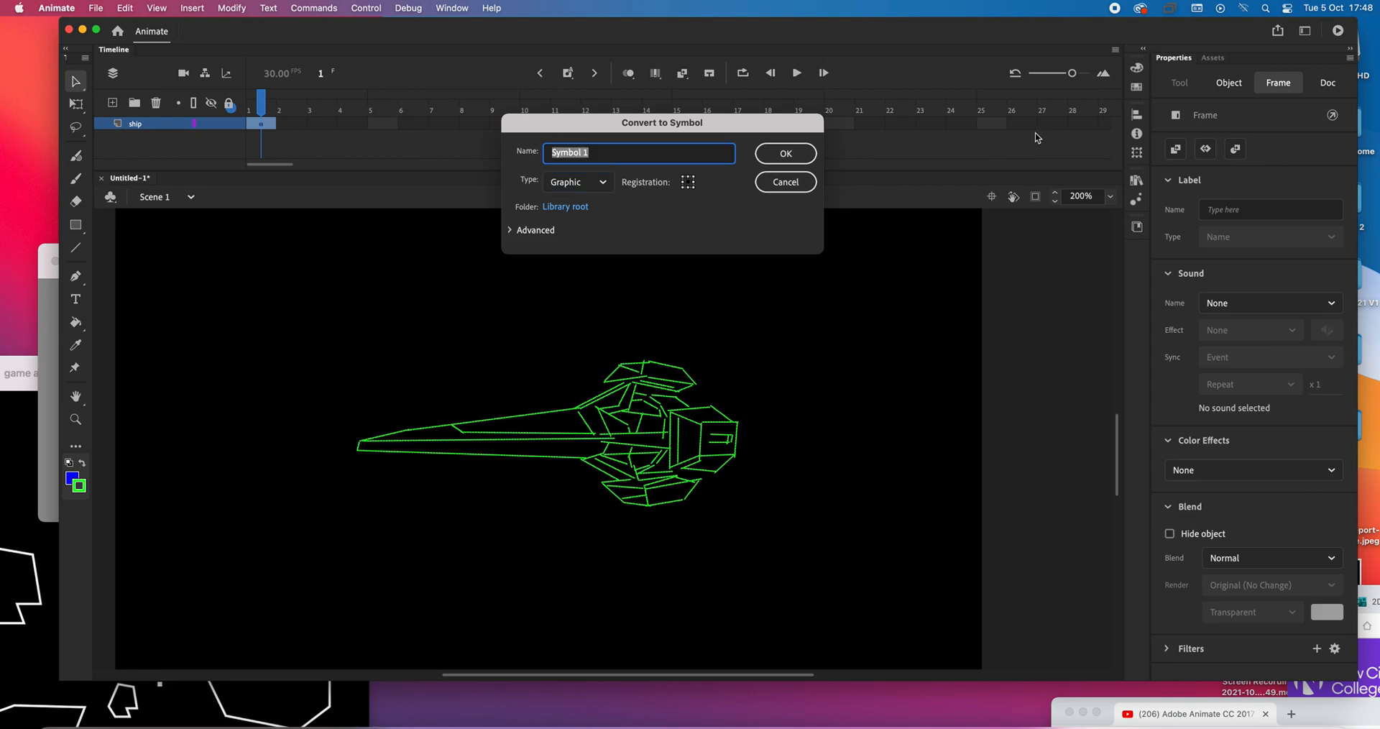
text(ship)
click(788, 153)
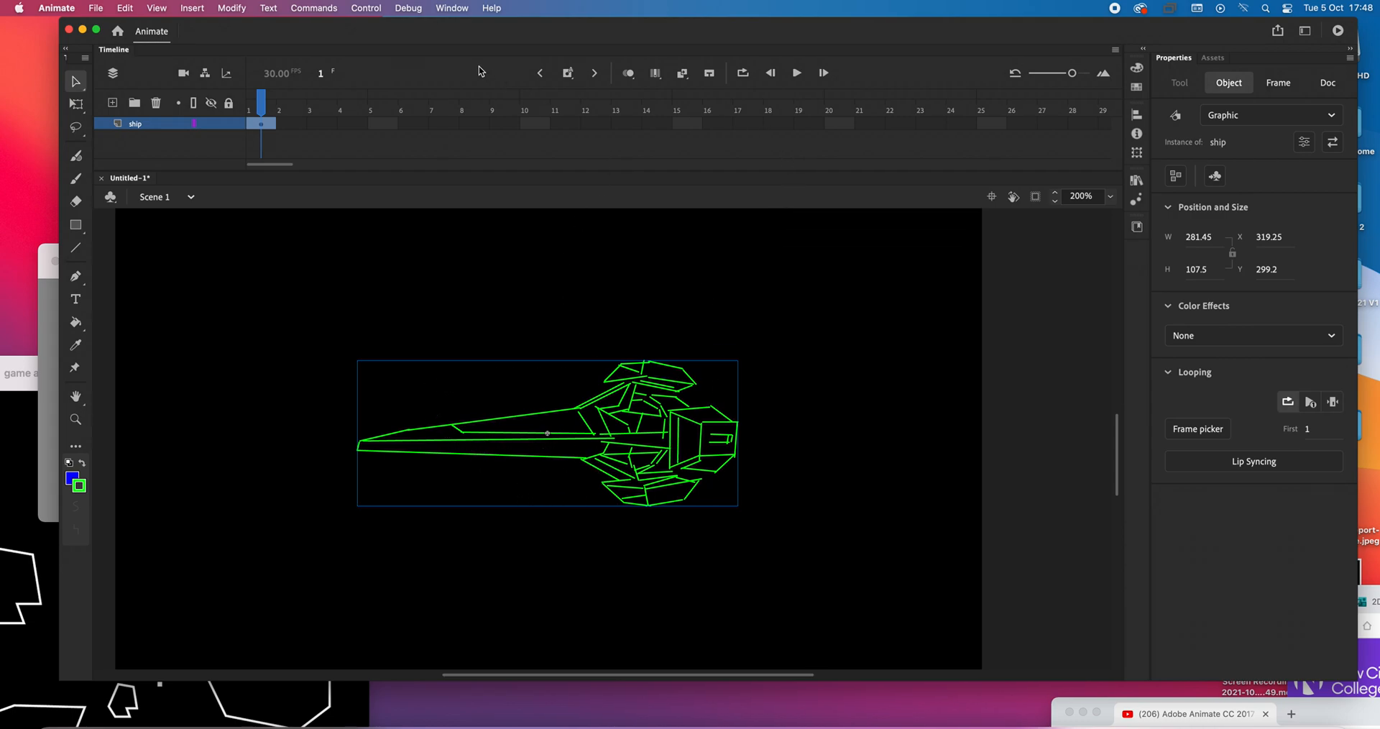
Show the Library, preview its ship symbol and space graphic rocket.jpeg, and move the Library over the properties area.
click(460, 8)
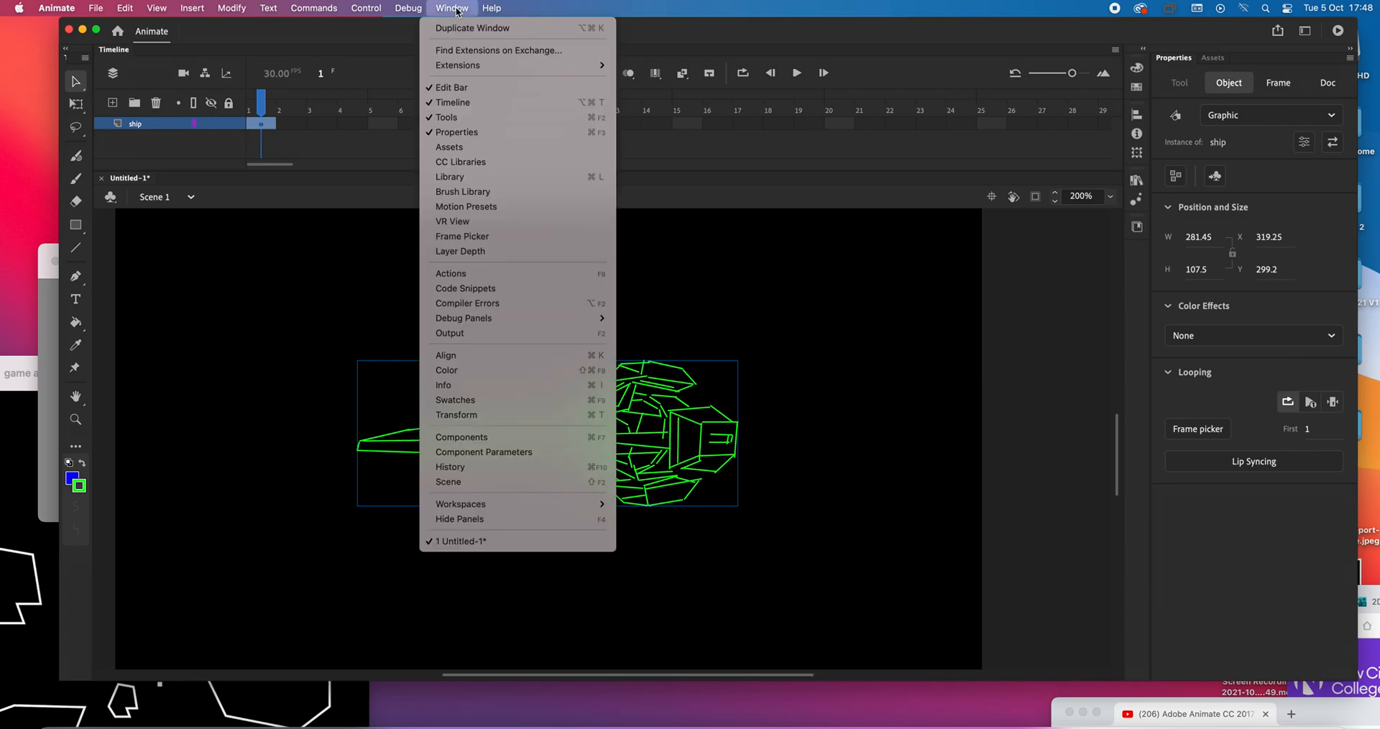
click(511, 179)
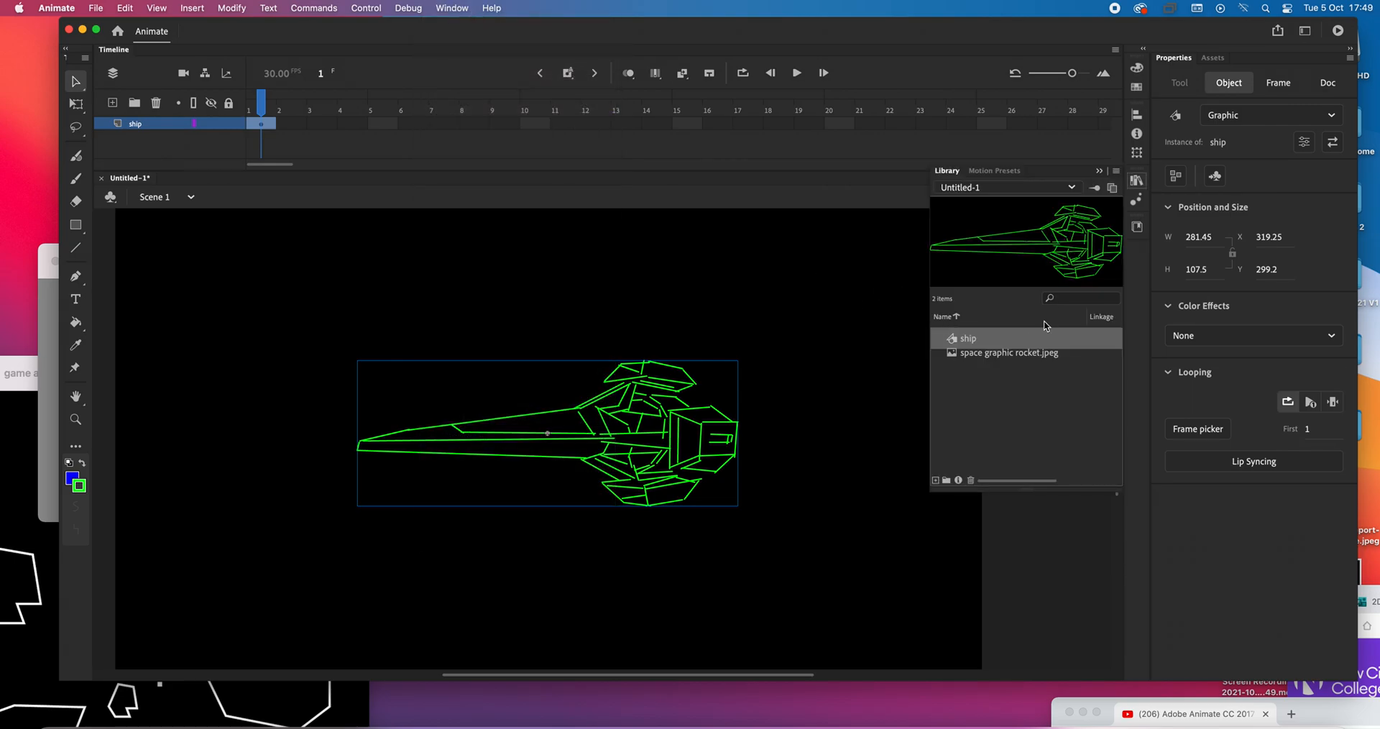
click(1024, 355)
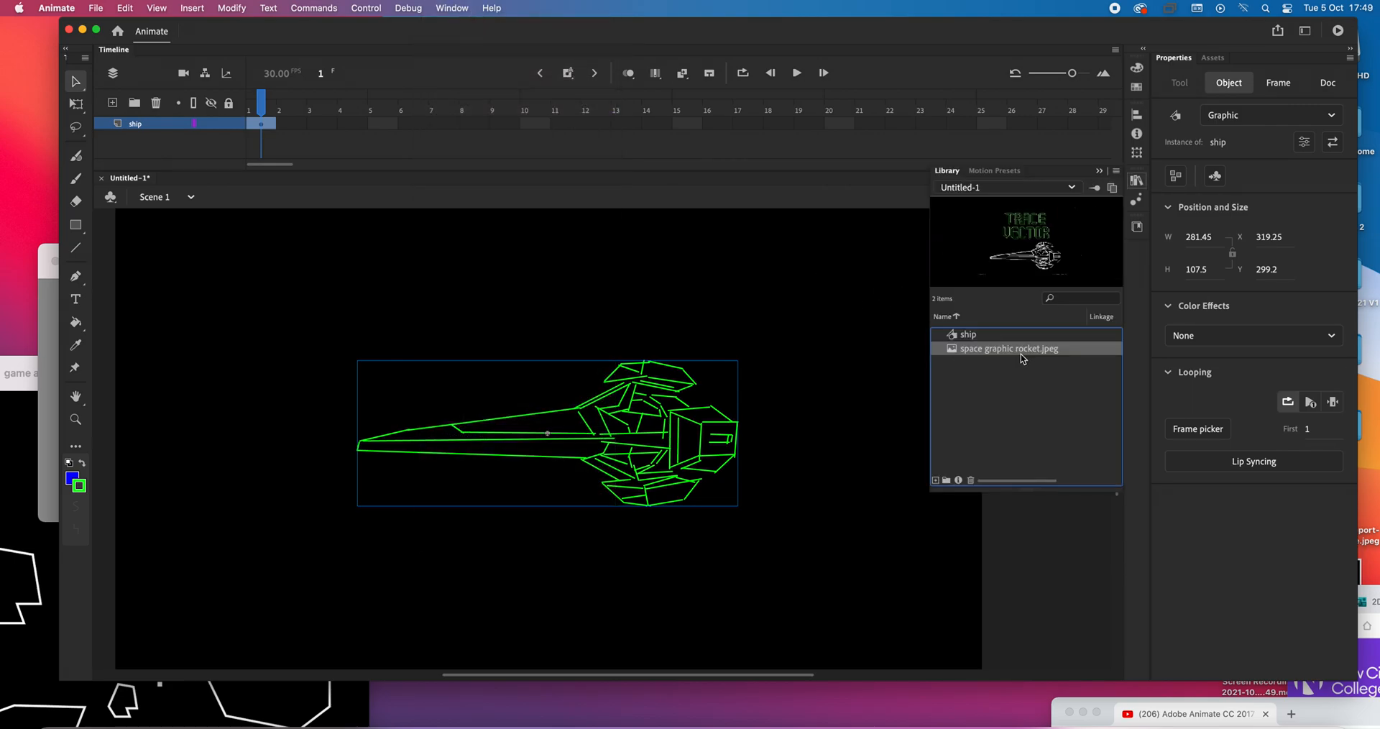
click(965, 338)
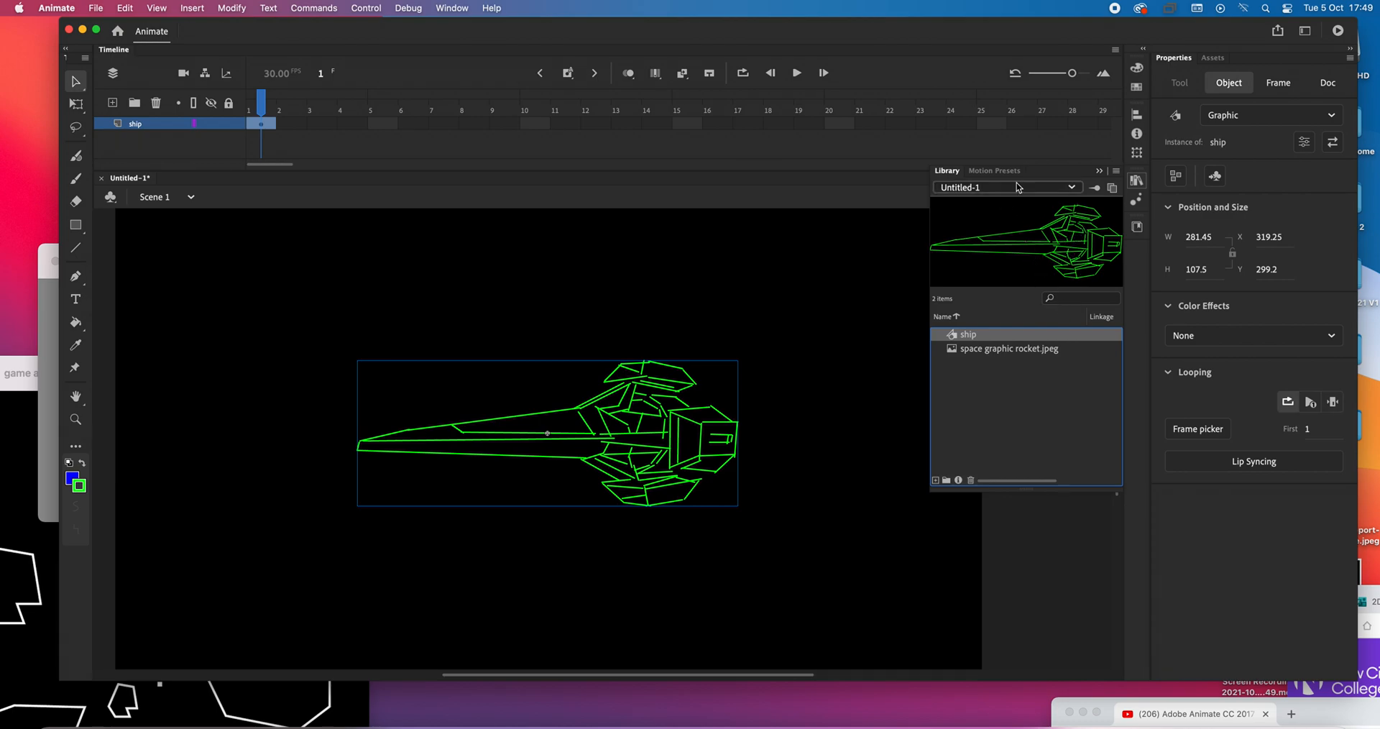
drag(1061, 171, 1287, 224)
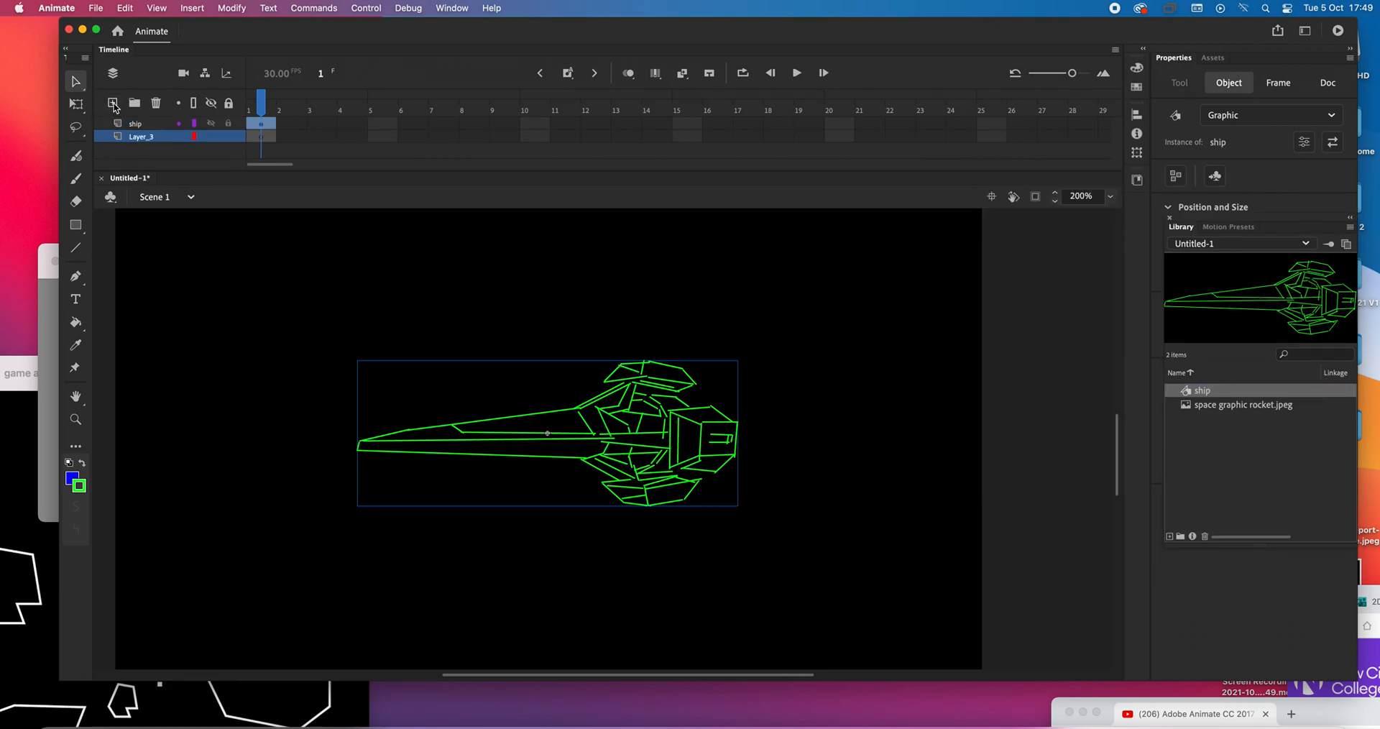
Add a new layer above the ship layer, hide the ship layer, and select the new layer's first frame.
click(113, 102)
click(210, 136)
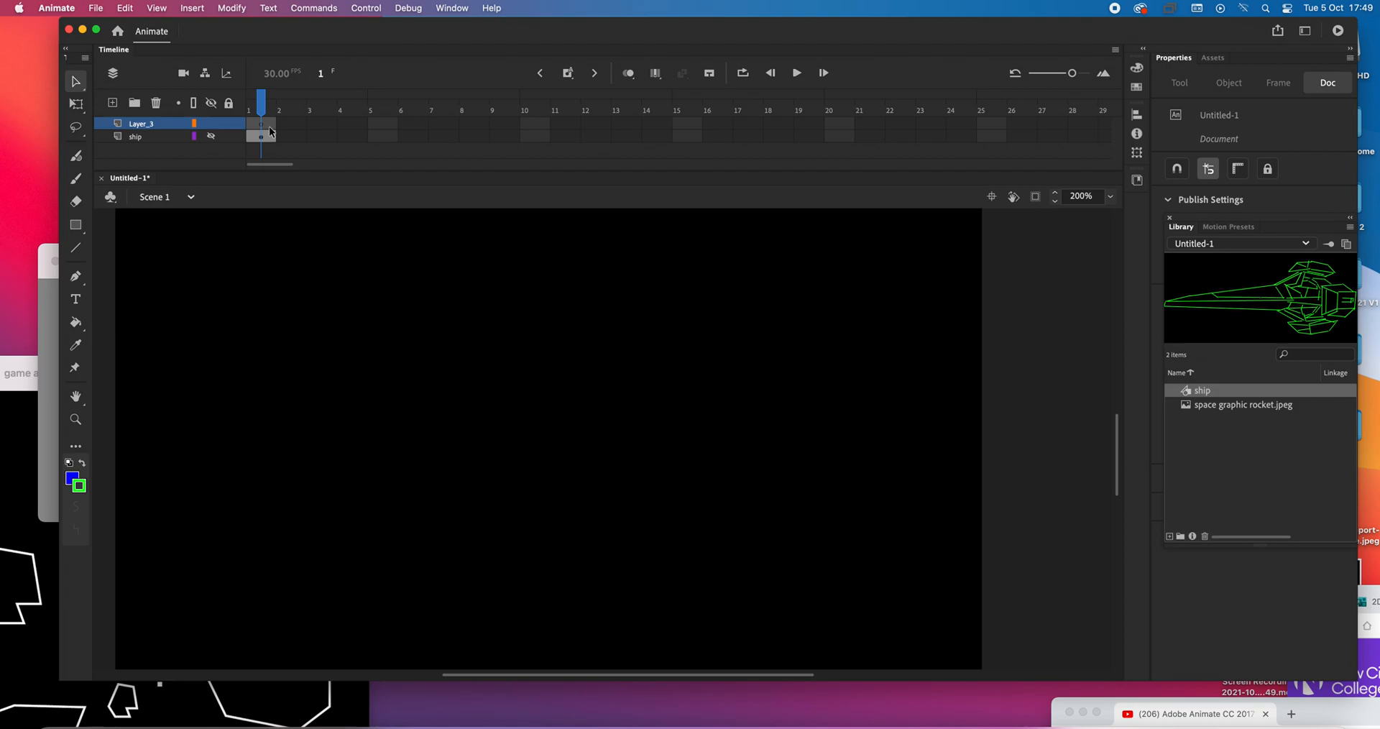
click(260, 126)
Switch to Preview to examine the reference image game asteroroid.png, and return to Animate.
click(28, 602)
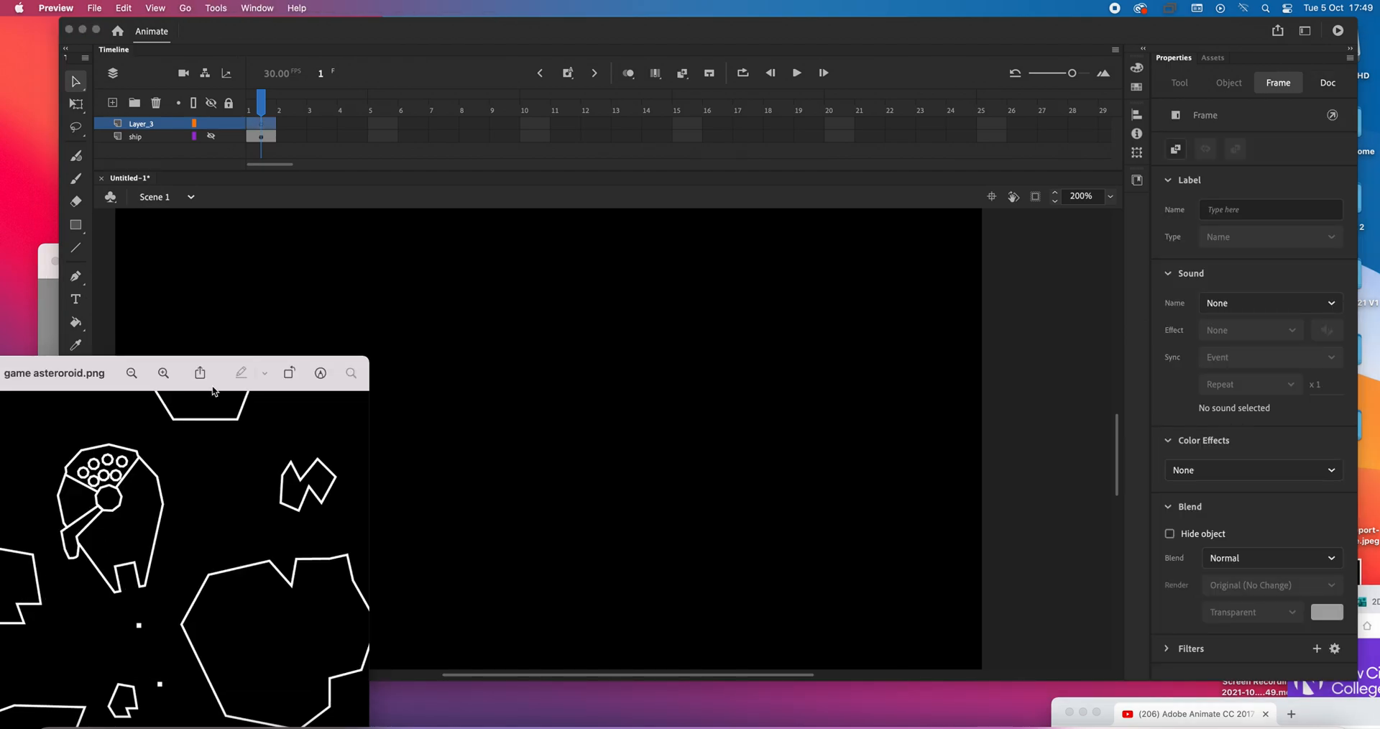
double_click(115, 357)
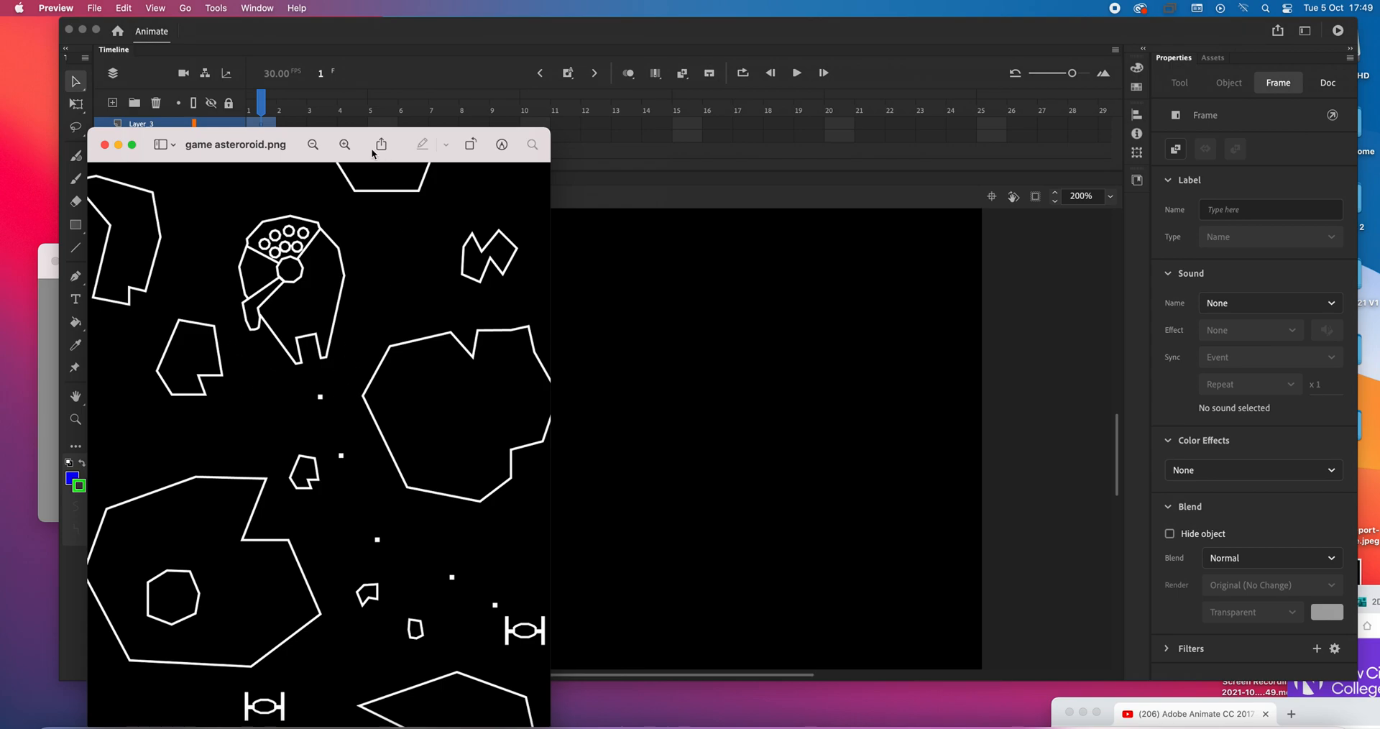
drag(342, 129, 250, 201)
click(594, 253)
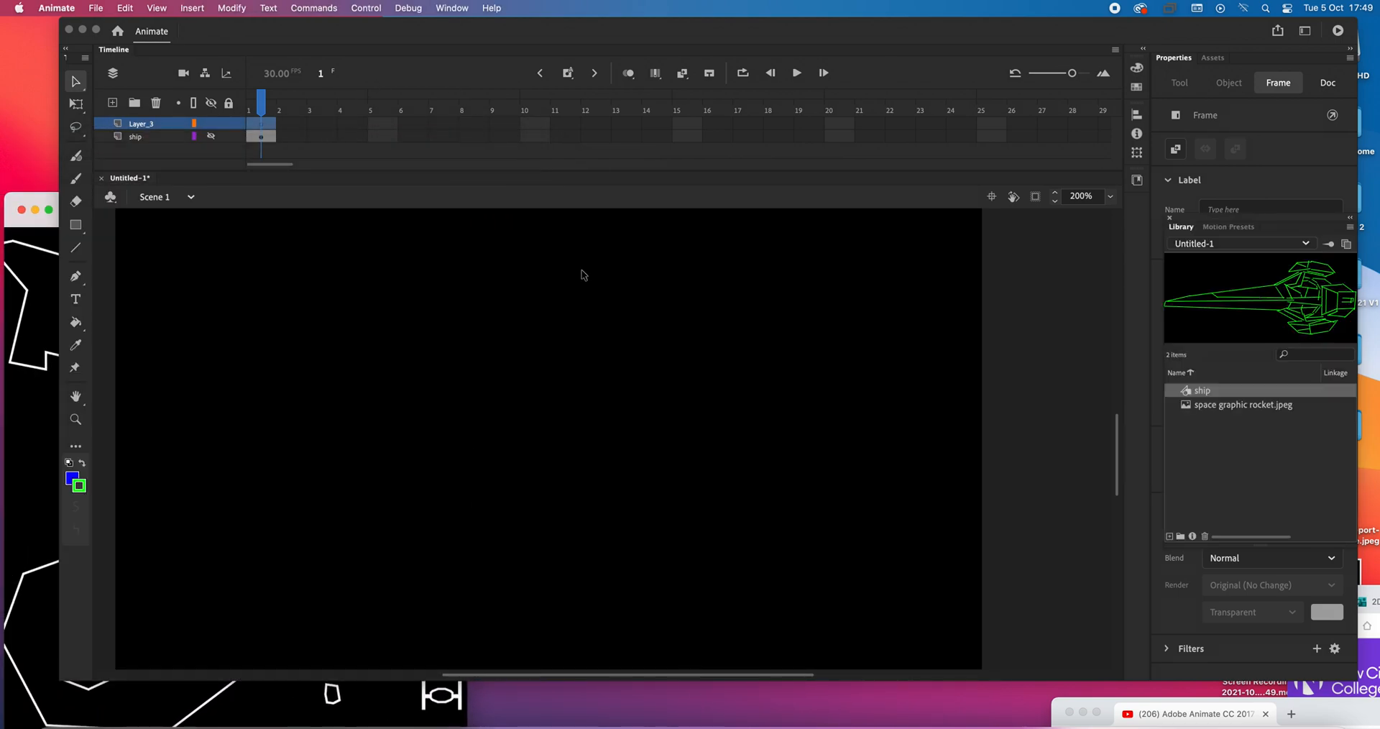
Import game asteroroid.png from the Desktop onto the first frame of the new layer.
click(96, 8)
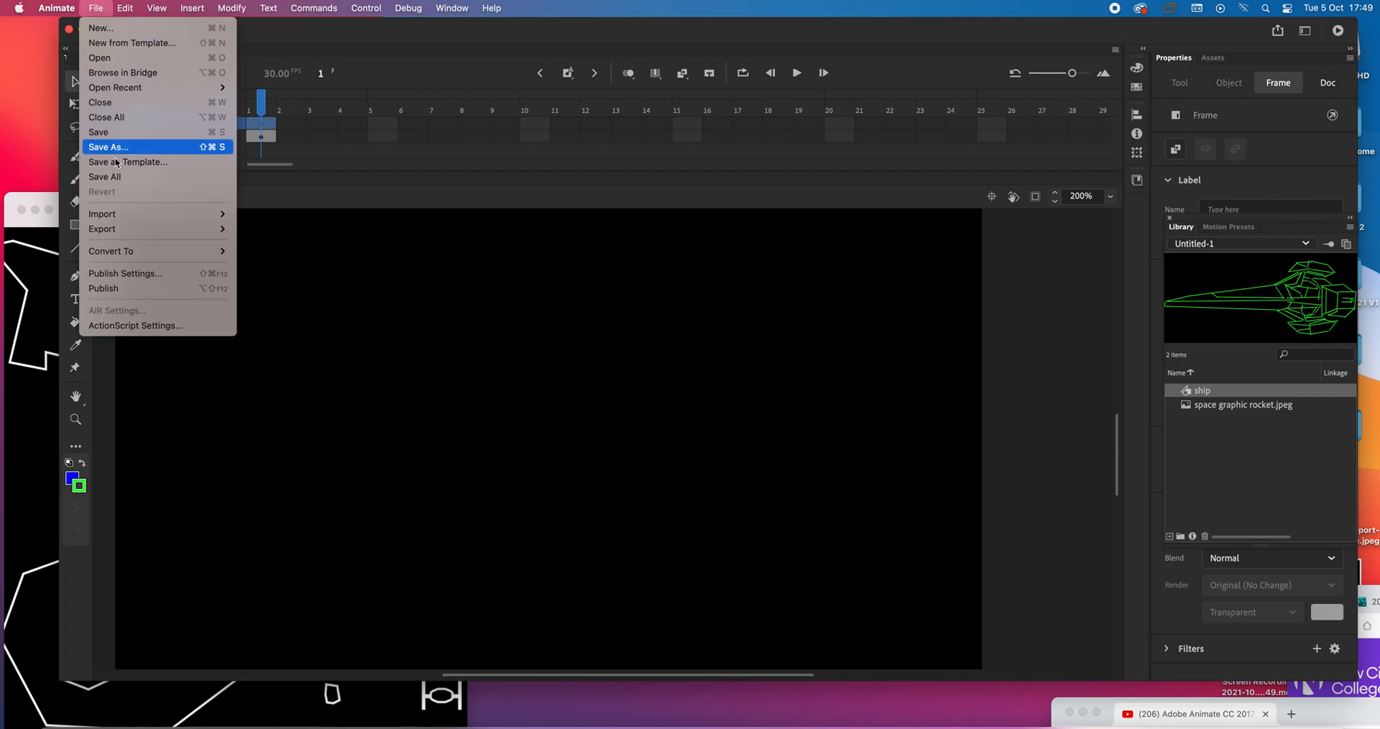
mouse_move(135, 216)
click(244, 214)
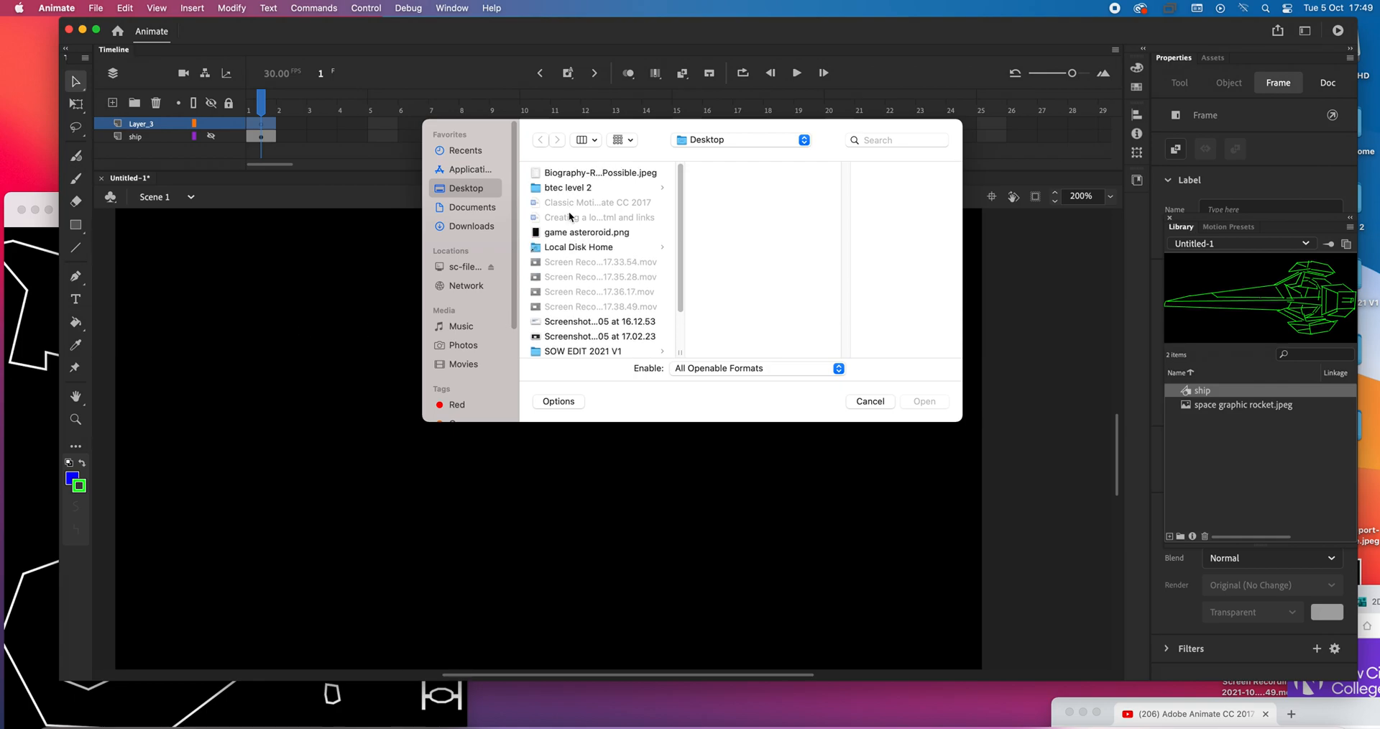
click(604, 233)
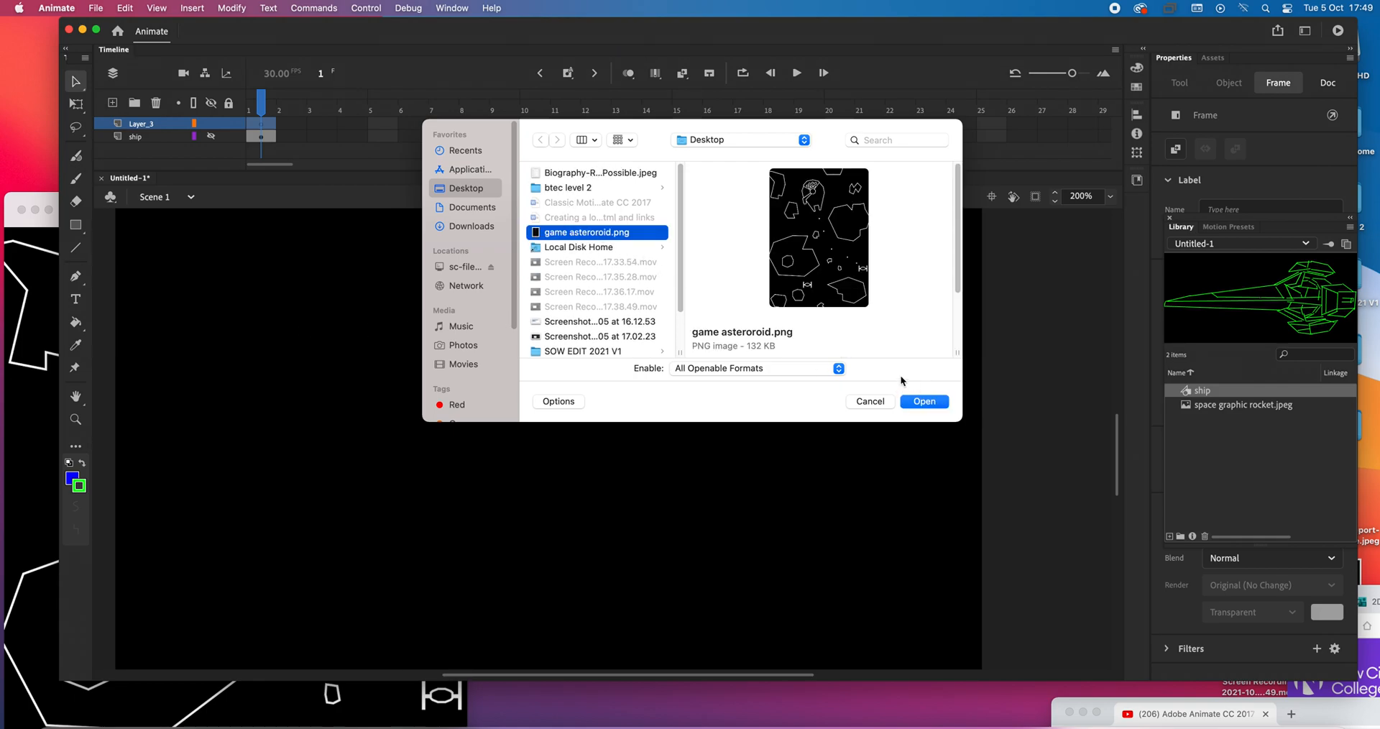
click(933, 402)
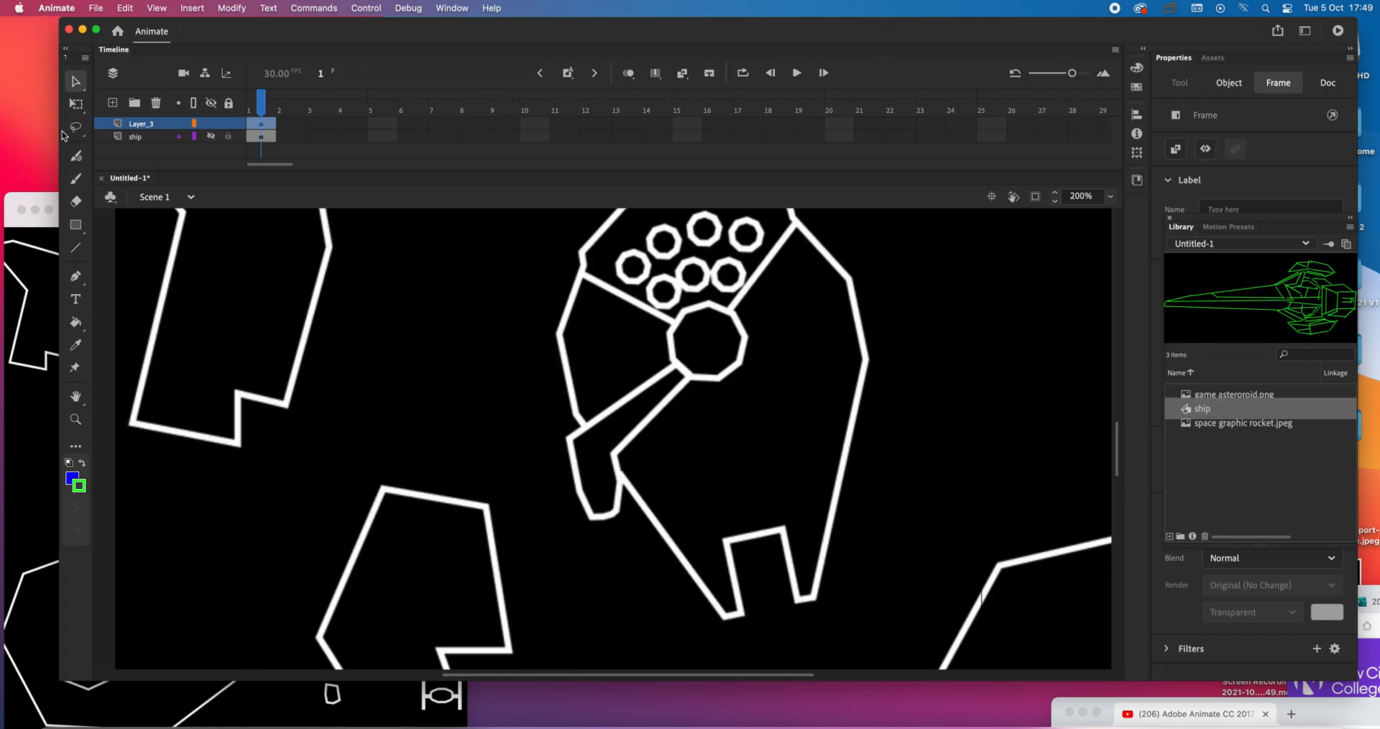
Scale the imported asteroid image down to about the height of the stage and move it over the stage.
click(75, 105)
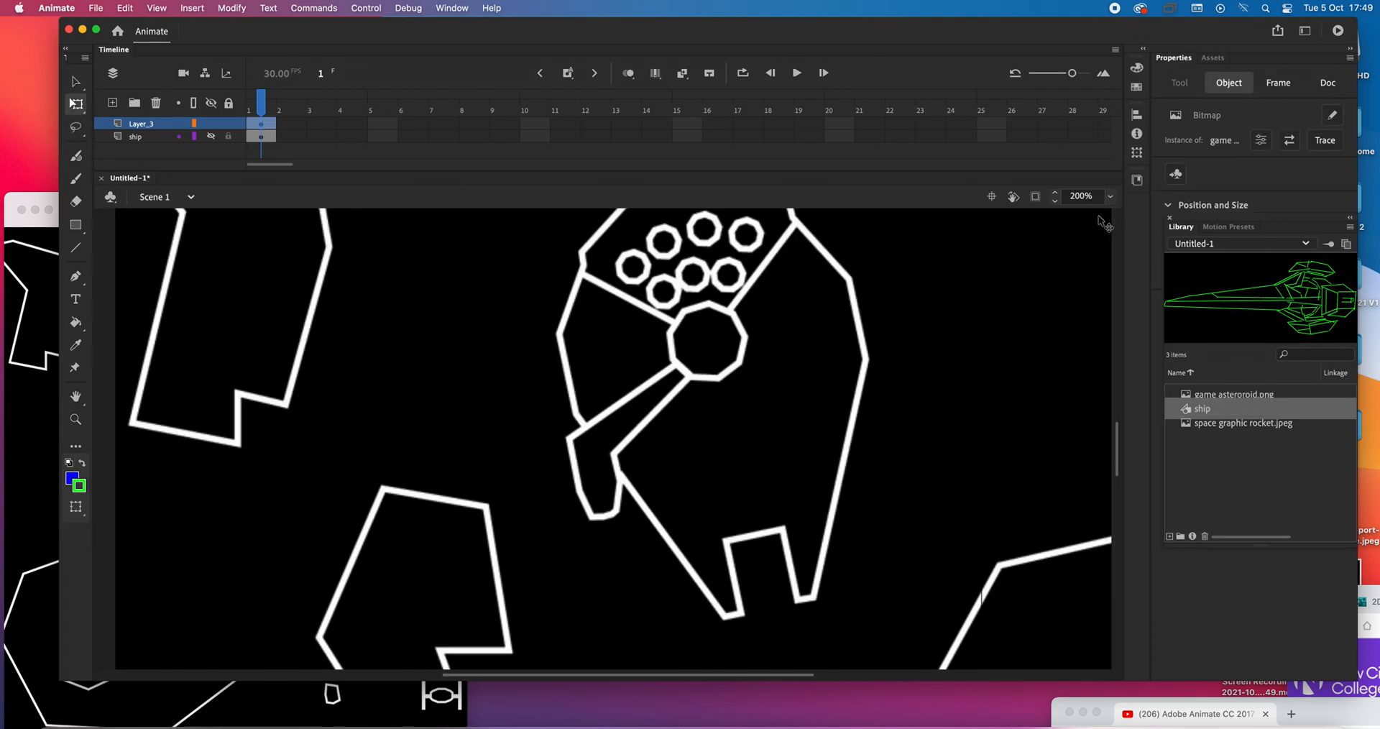
click(1111, 196)
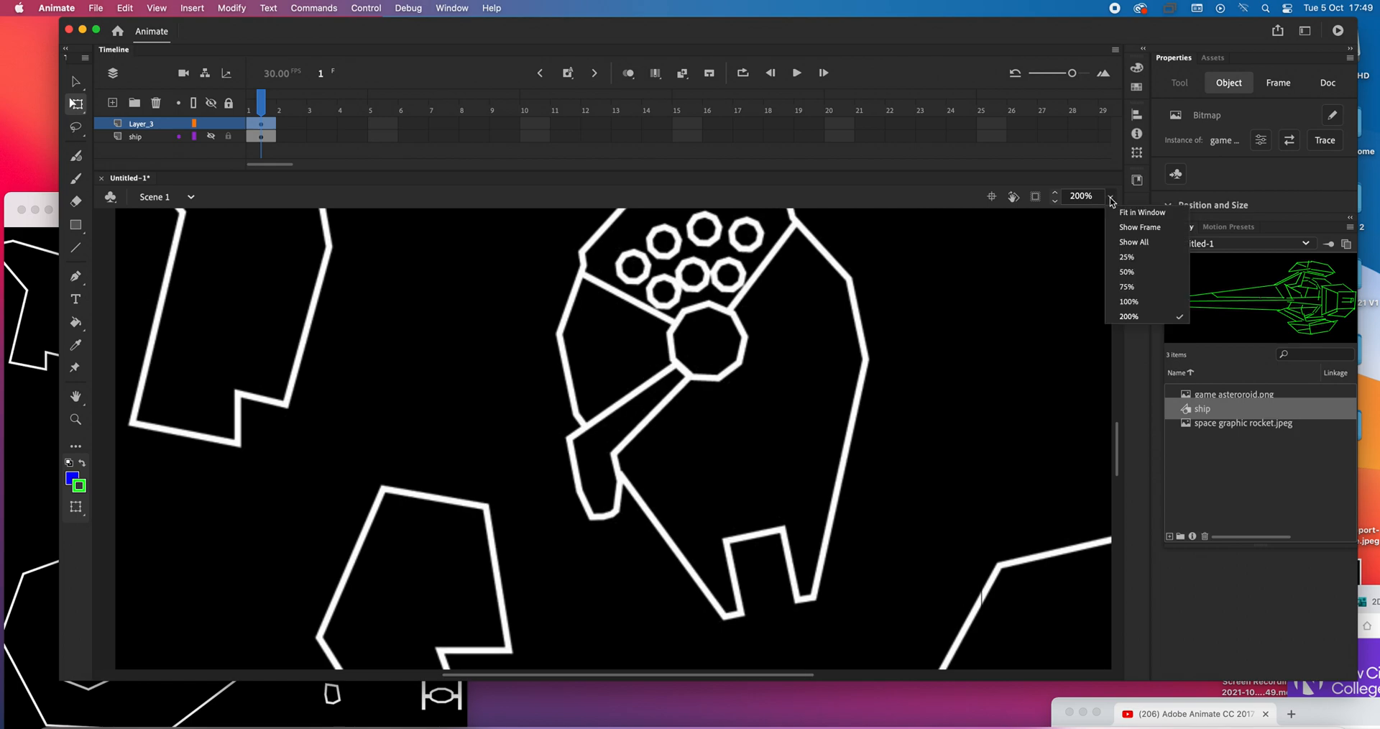
click(1127, 271)
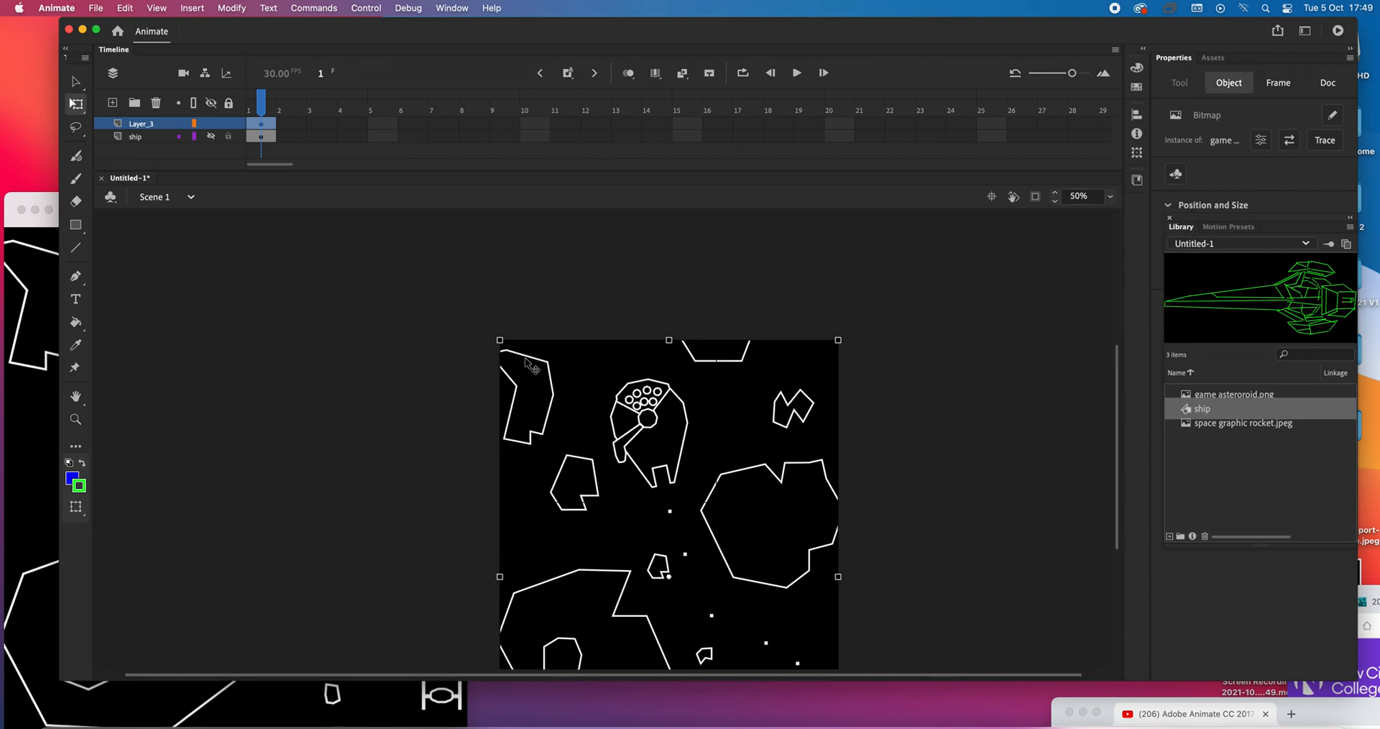
drag(500, 339, 608, 446)
drag(668, 574, 592, 406)
Reposition the asteroid image so its upper shapes, including the small notched asteroid, lie over the stage.
click(75, 81)
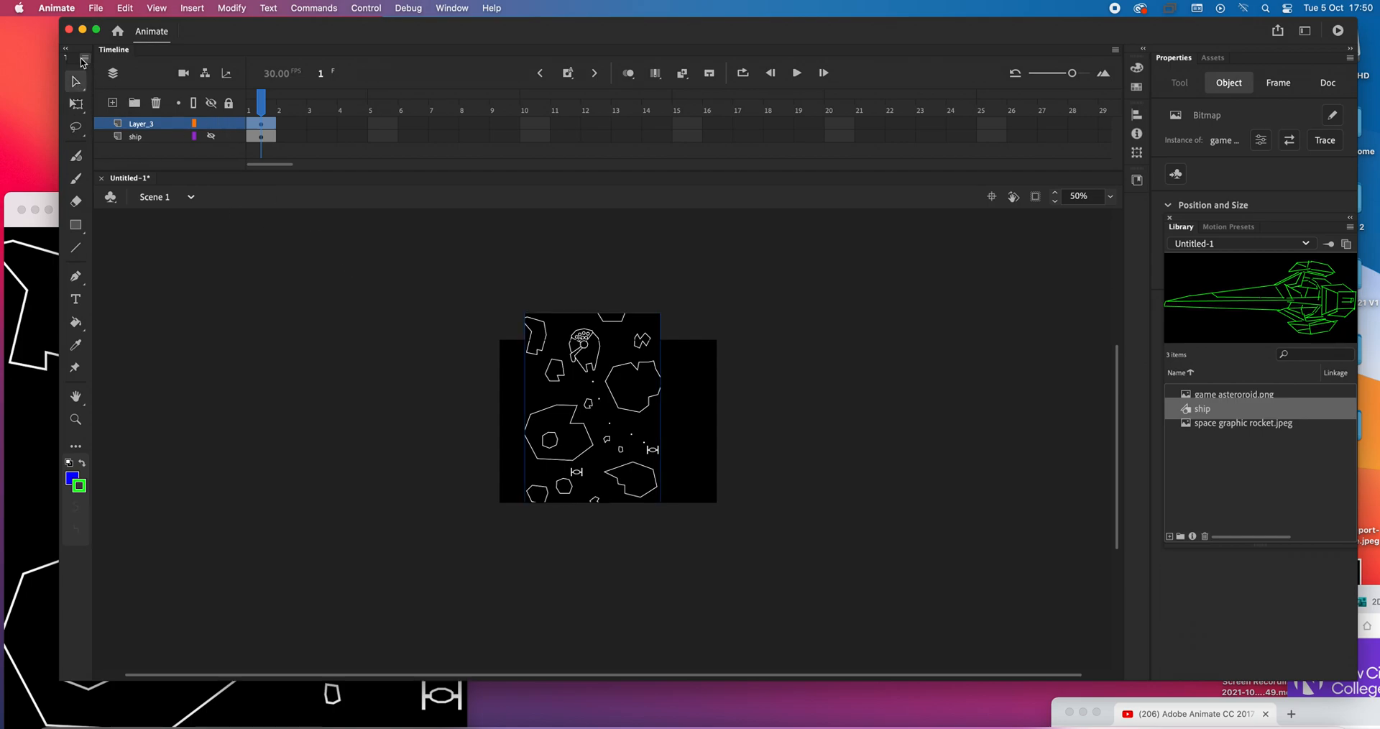
mouse_move(620, 433)
mouse_down()
mouse_move(614, 419)
mouse_move(626, 447)
mouse_up()
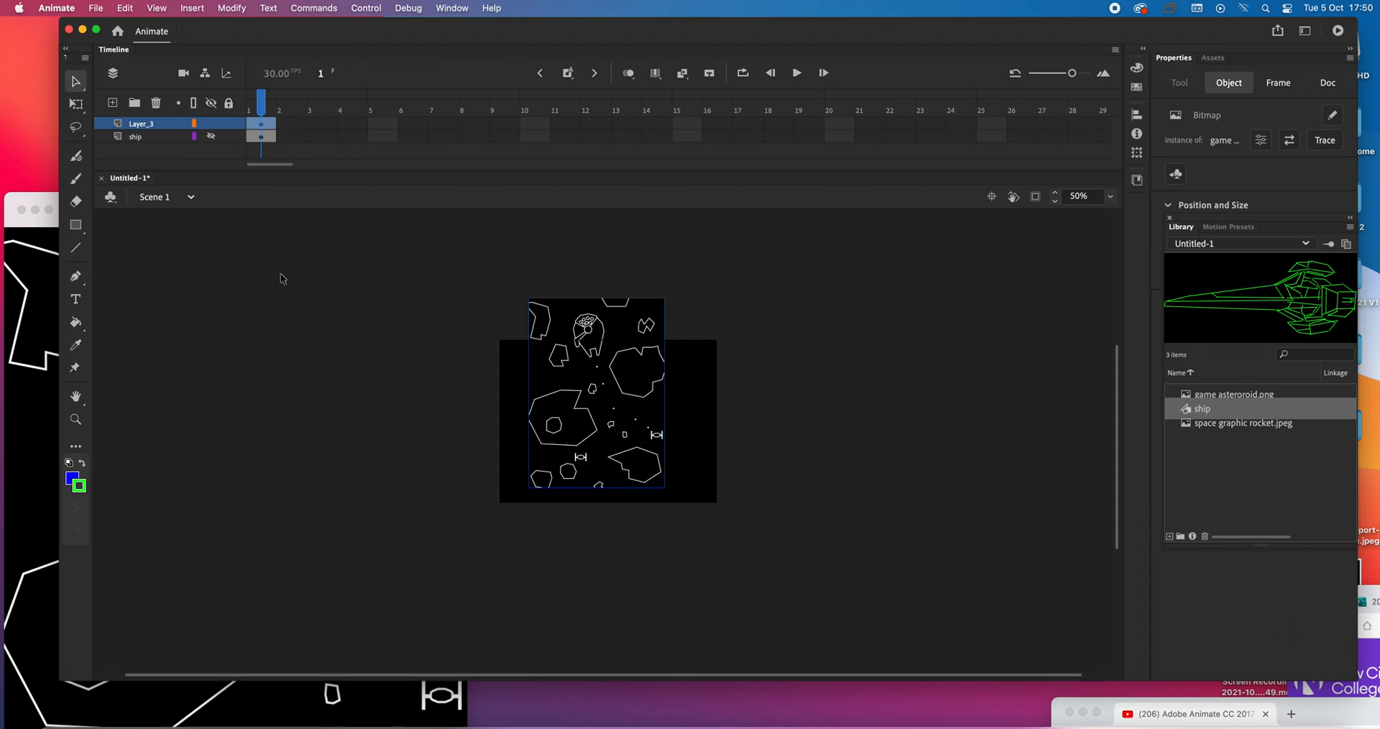
click(75, 419)
click(578, 391)
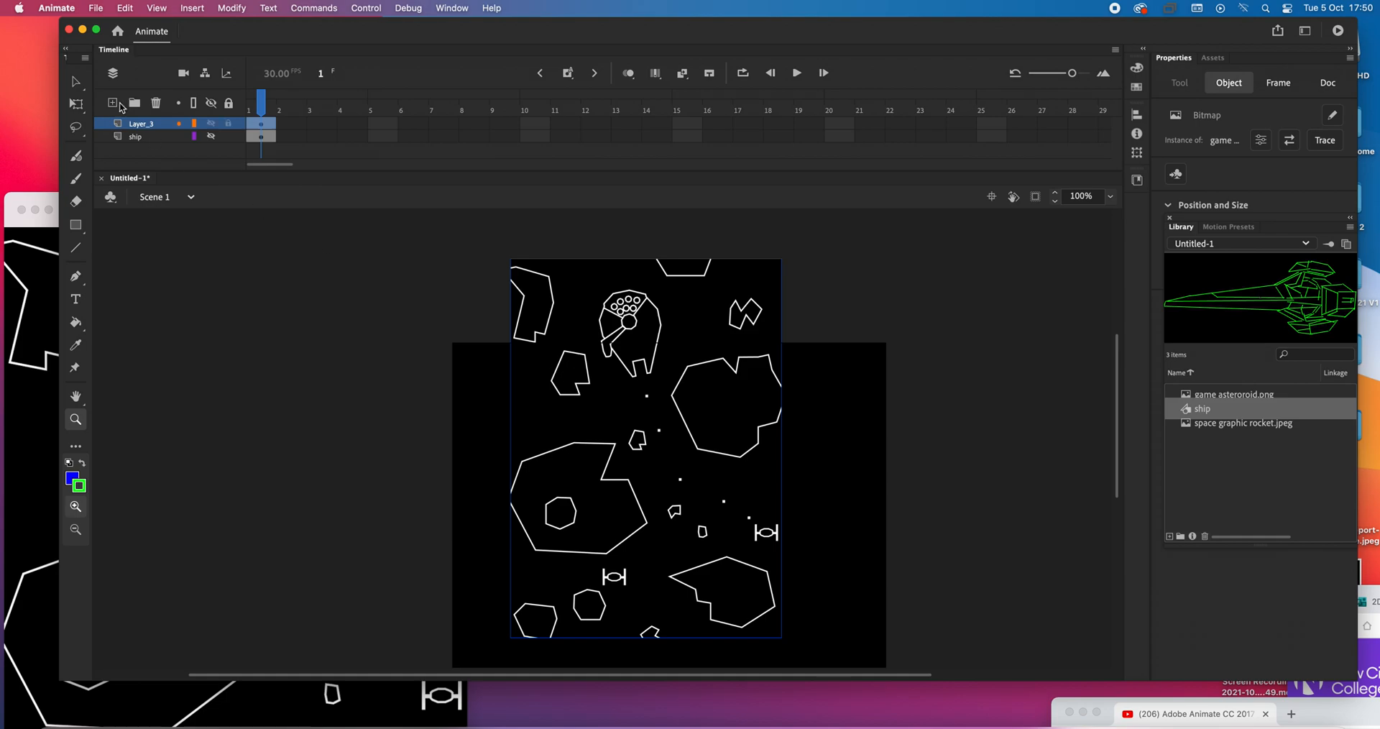
click(75, 81)
drag(627, 412, 628, 453)
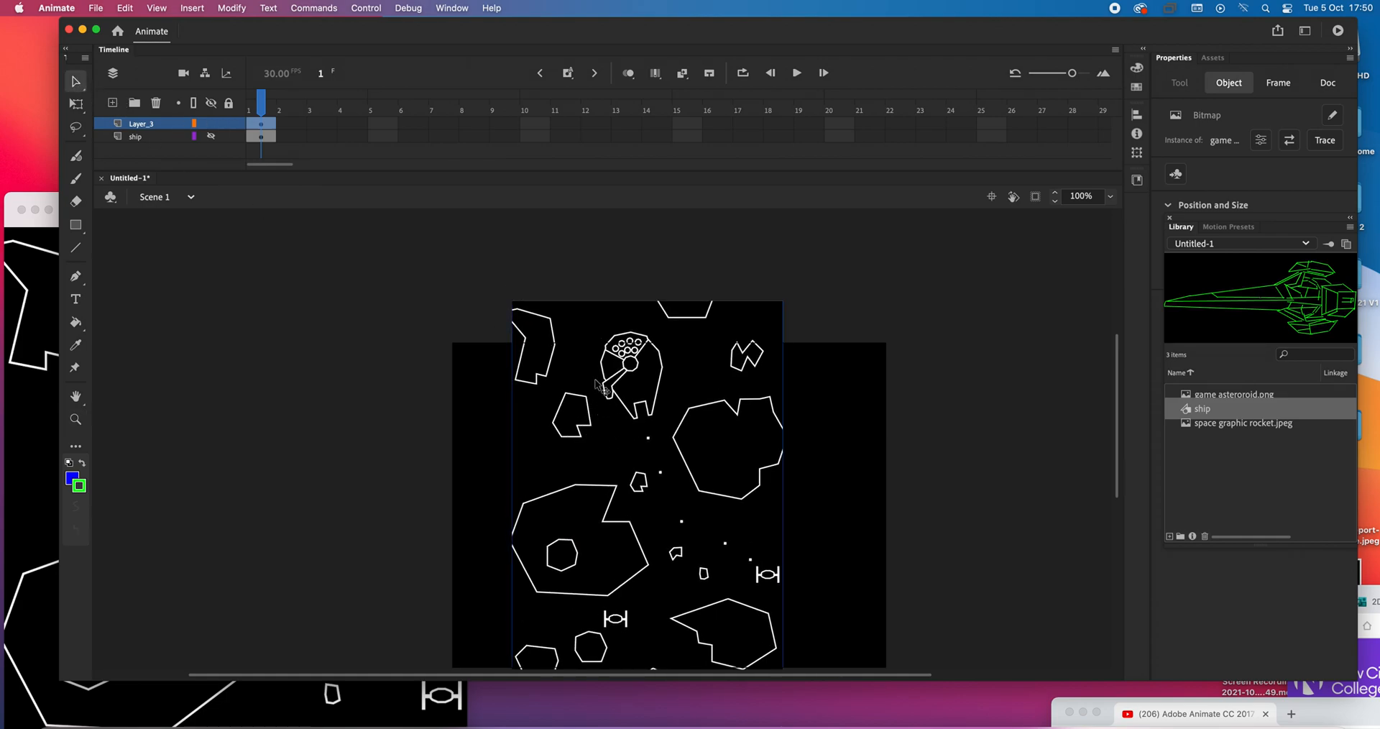
Rename the layer containing the asteroid reference image as asteroids.
double_click(146, 124)
text(ast)
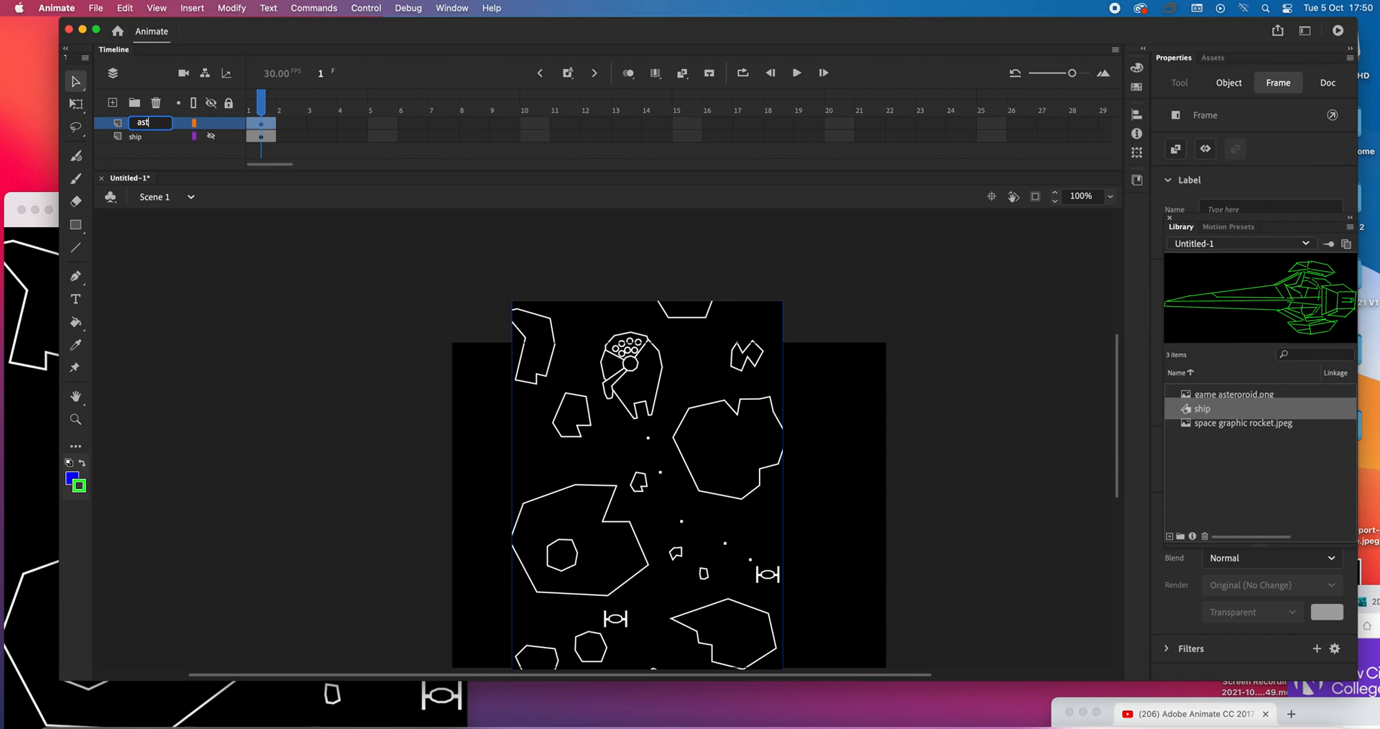
text(eroids)
Add a new layer above the asteroids layer and lock the asteroids layer.
click(113, 104)
click(114, 103)
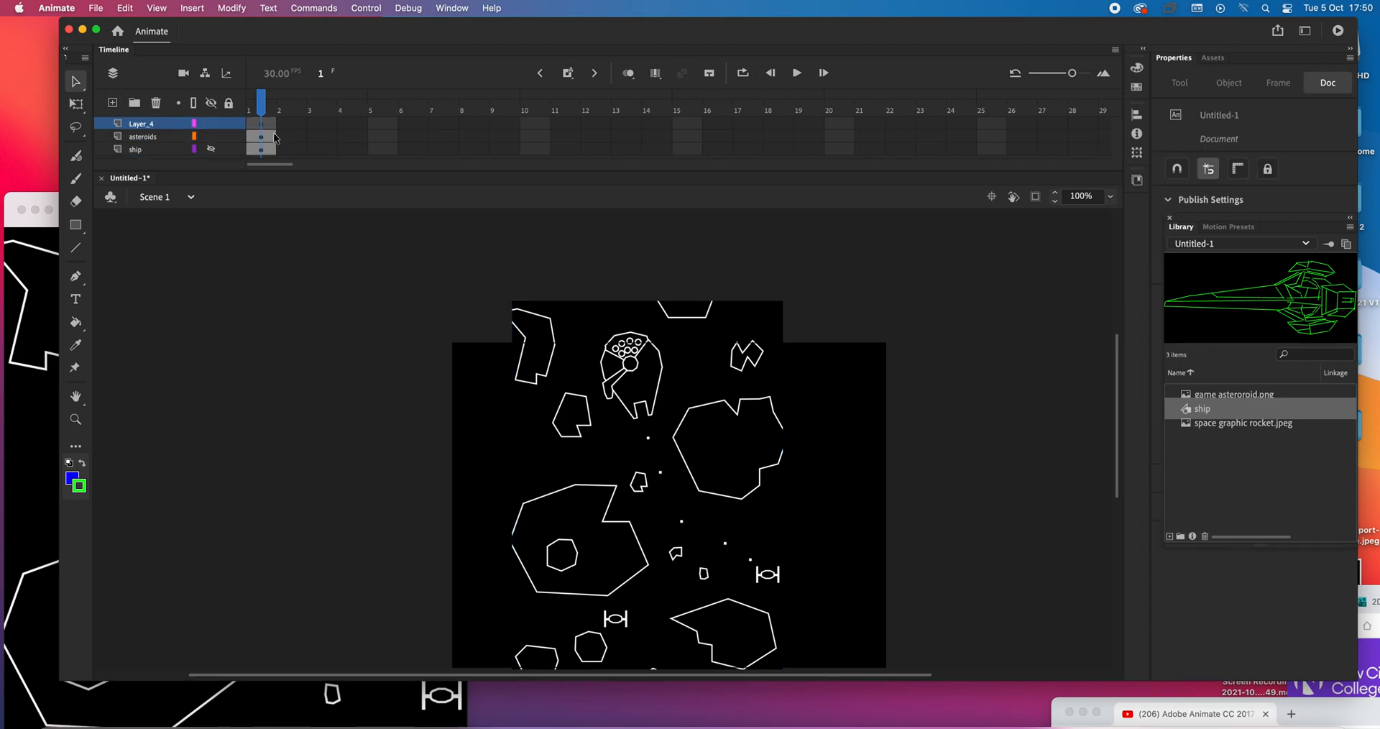
click(228, 137)
Trace the small notched asteroid below the reference image's upper-left shape with green lines on the new layer.
click(68, 252)
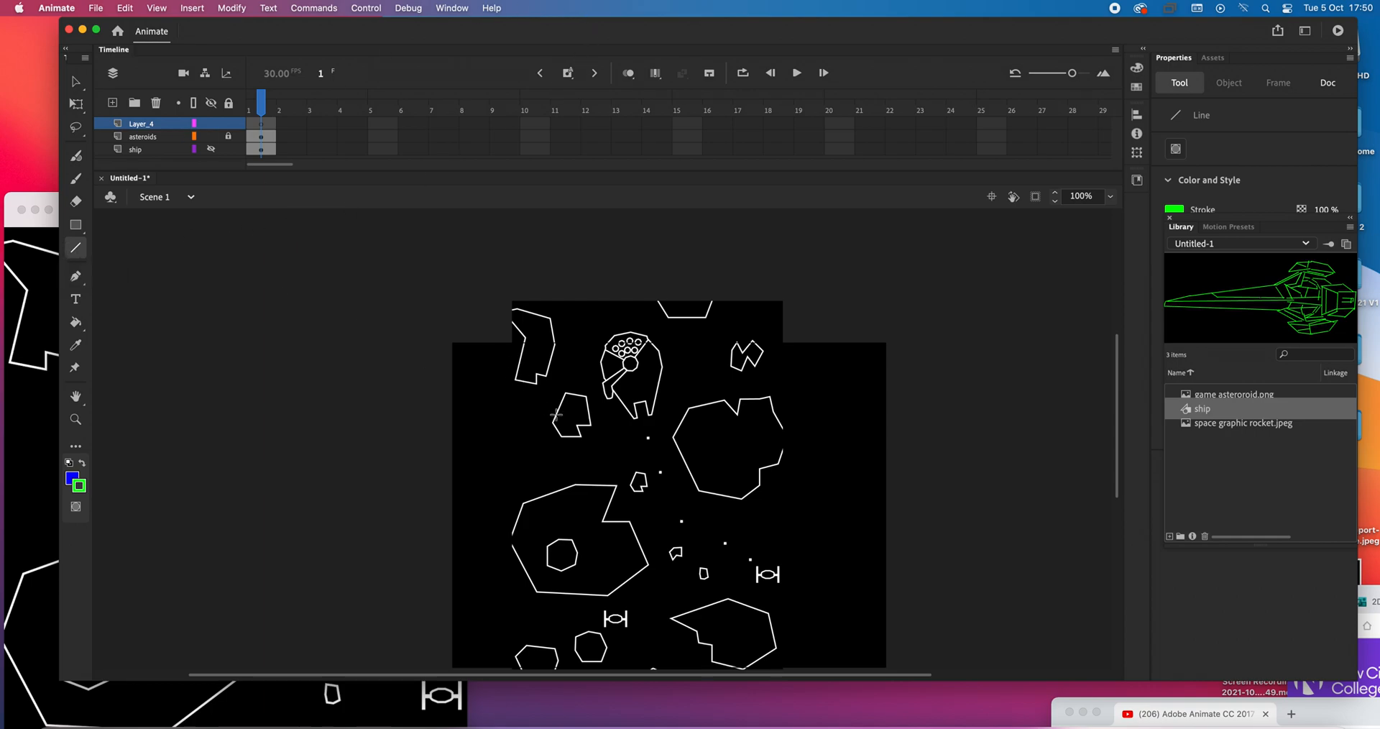
drag(554, 422, 568, 392)
drag(568, 393, 587, 396)
drag(587, 397, 591, 420)
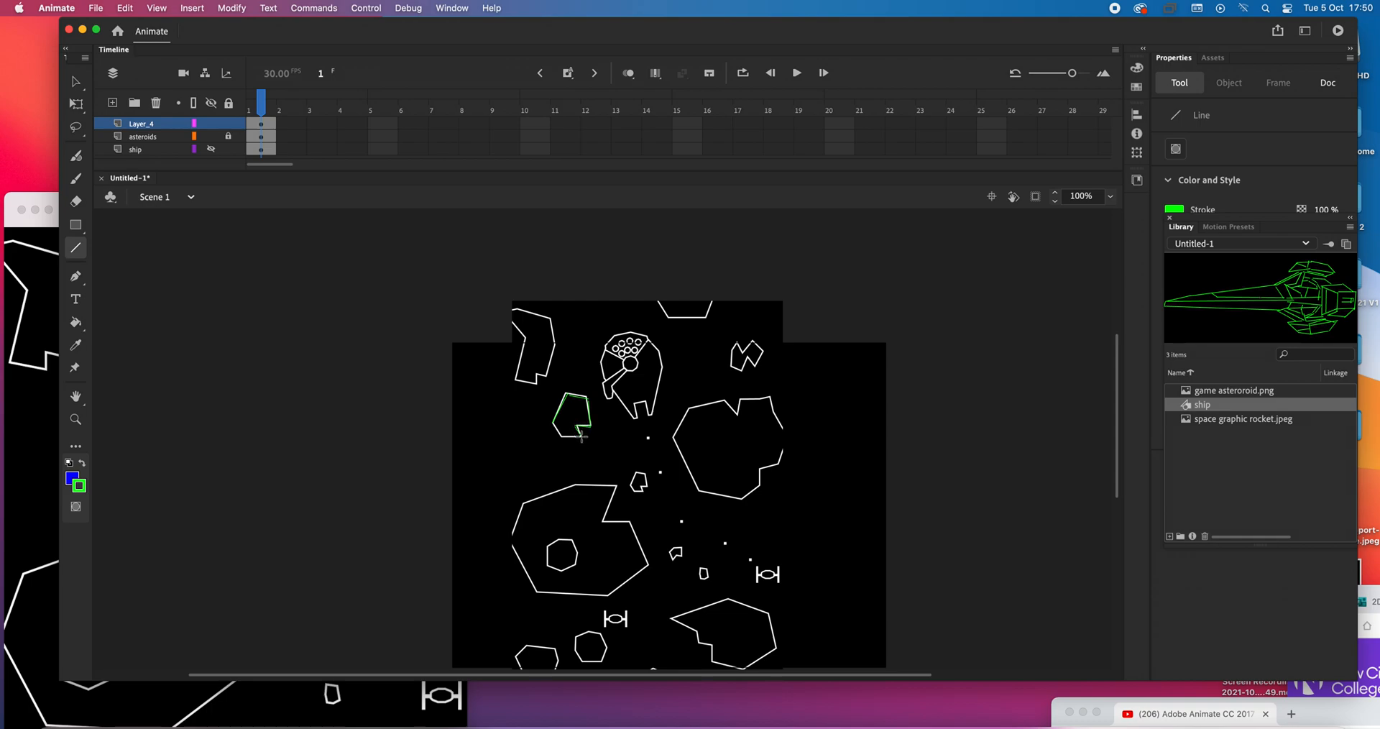
drag(569, 439, 561, 437)
Hide the asteroids layer containing the reference image to check the tracing, and delete that layer.
click(152, 137)
click(212, 136)
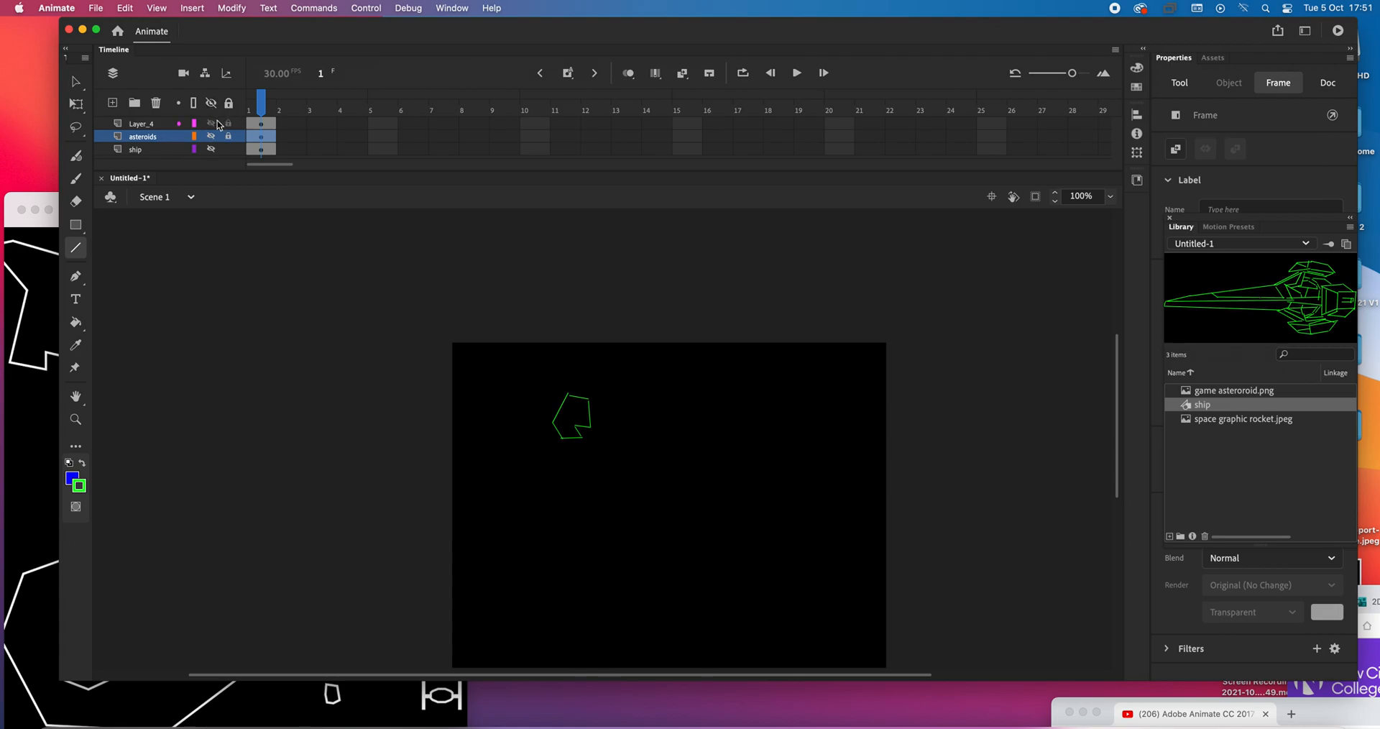
click(156, 102)
Rename the layer containing the traced asteroid lines as asteroids.
click(143, 125)
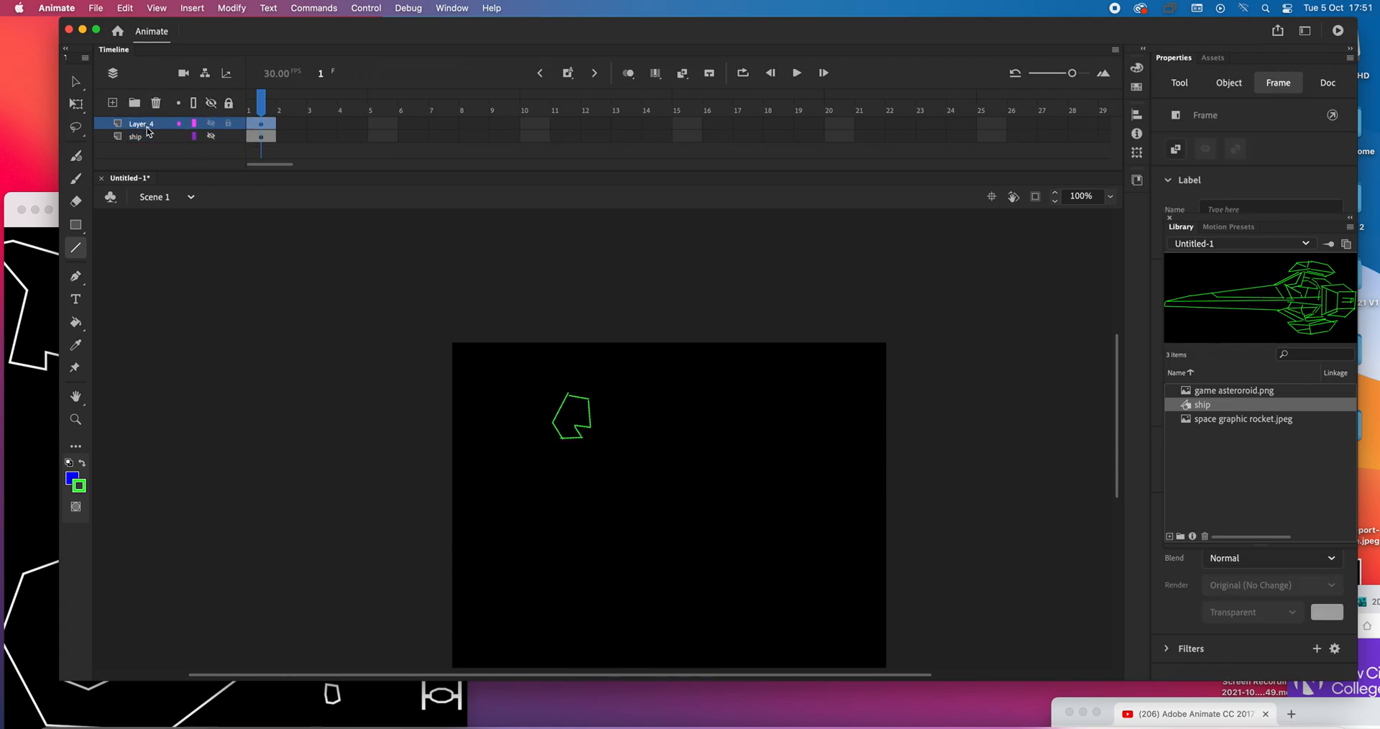
double_click(144, 125)
text(aster)
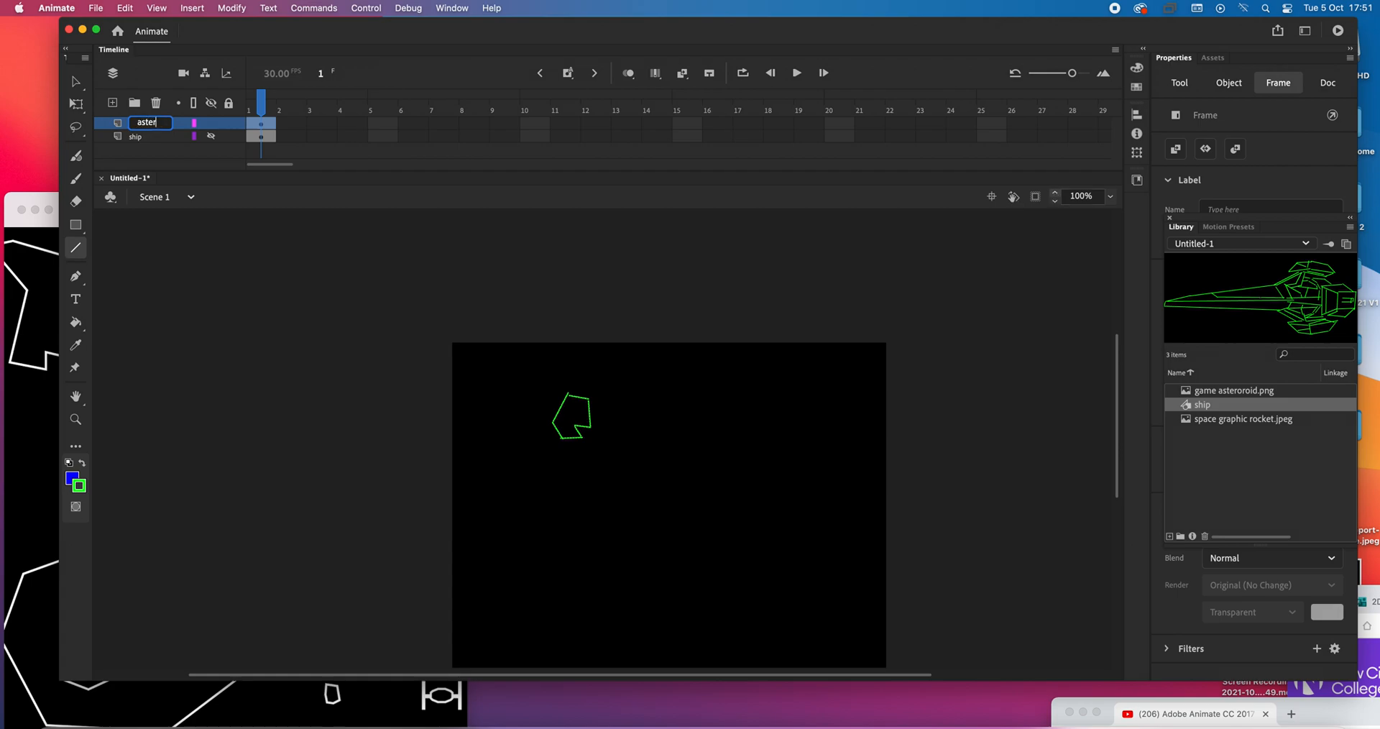
text(oids)
click(75, 419)
click(590, 430)
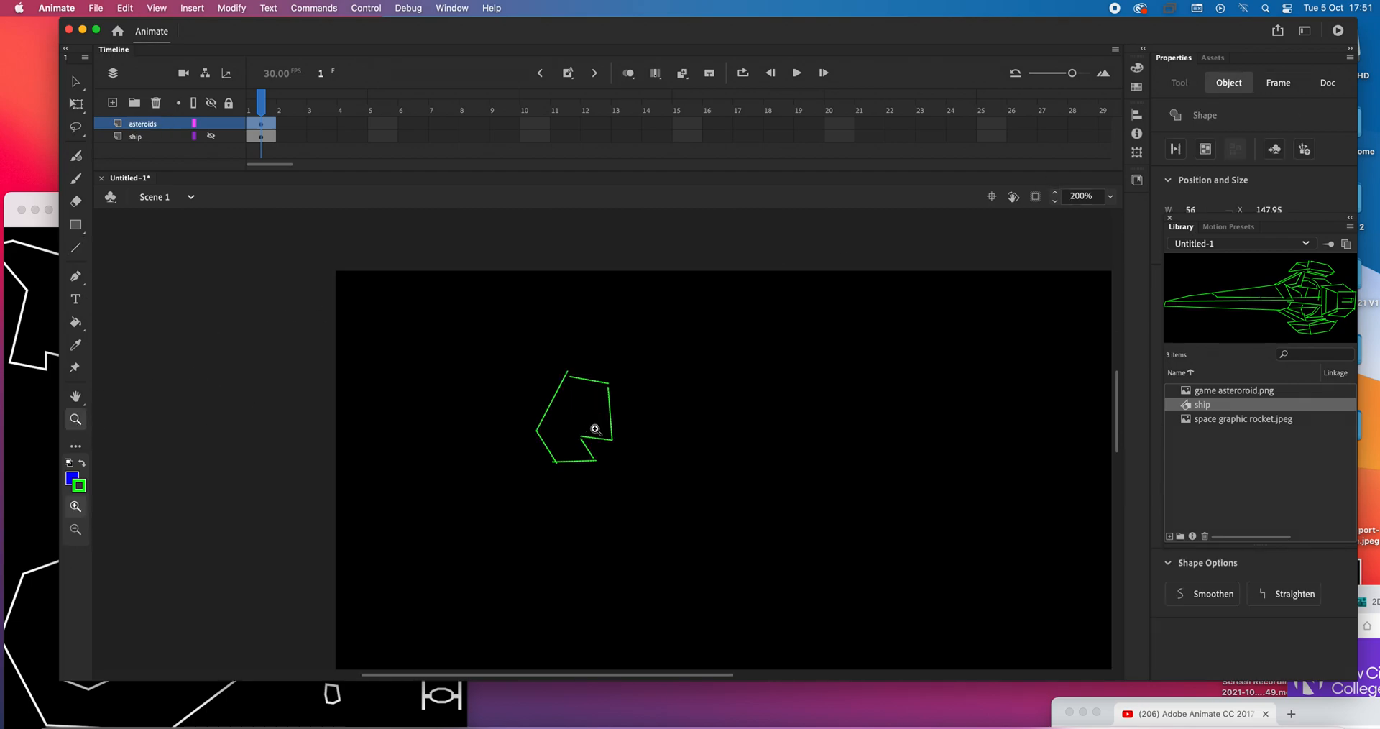
Join the loose line ends at the asteroid's corners and notch so the outline forms a closed shape.
click(594, 430)
click(75, 81)
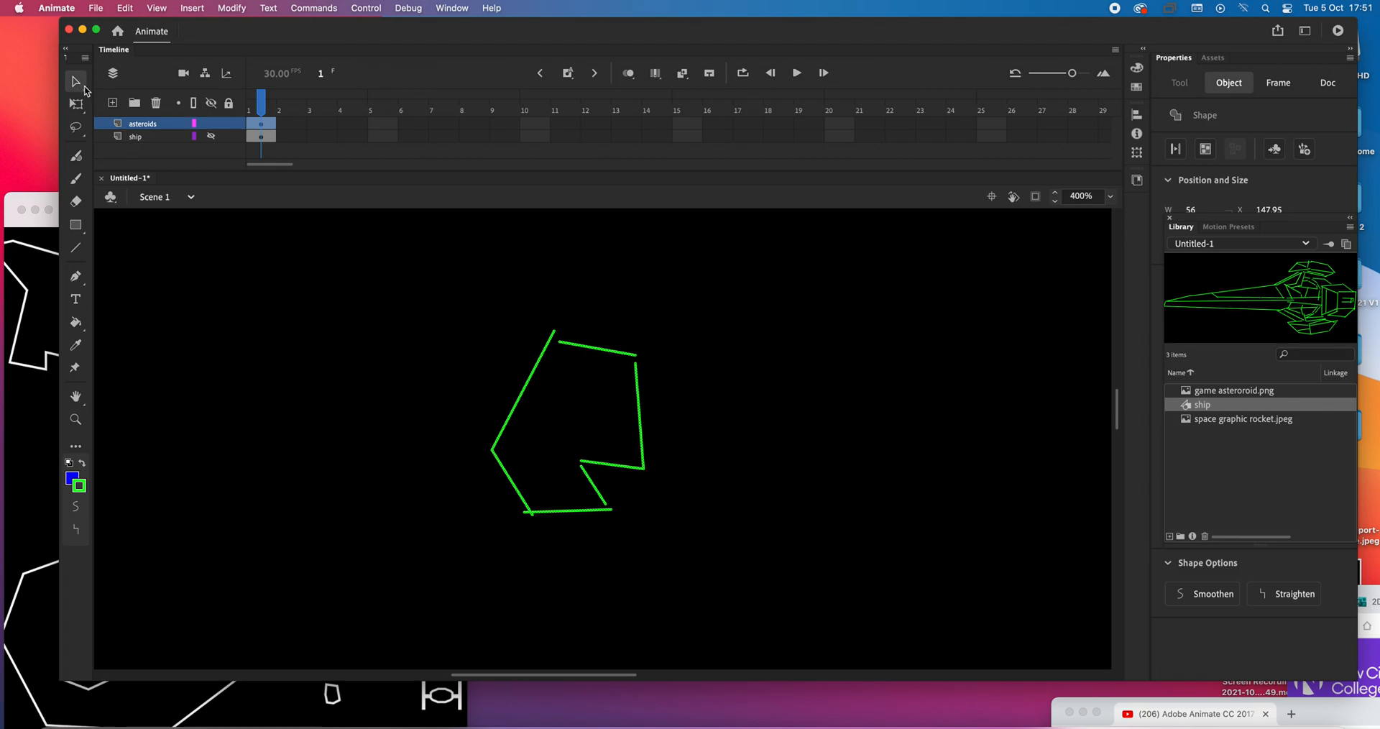
click(782, 357)
drag(559, 343, 554, 330)
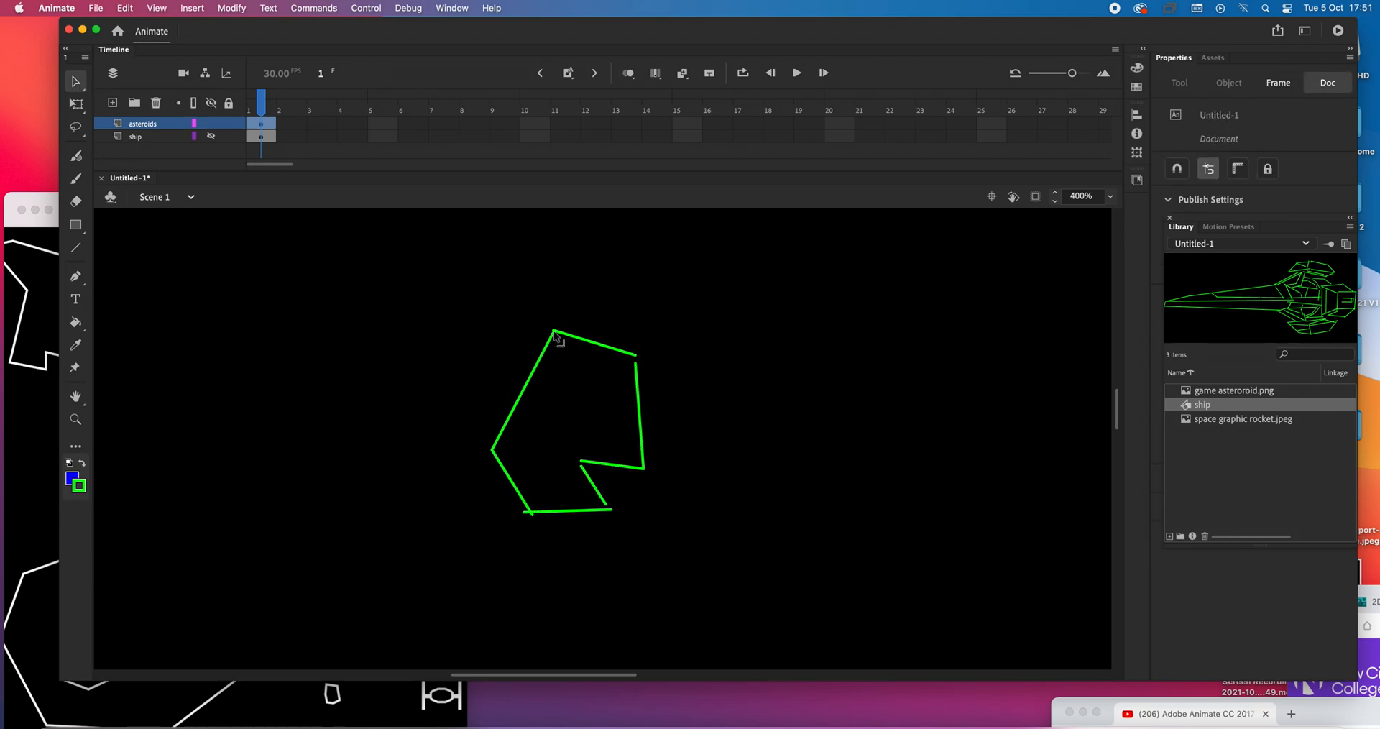
drag(636, 363, 636, 358)
drag(582, 463, 581, 466)
drag(525, 514, 536, 519)
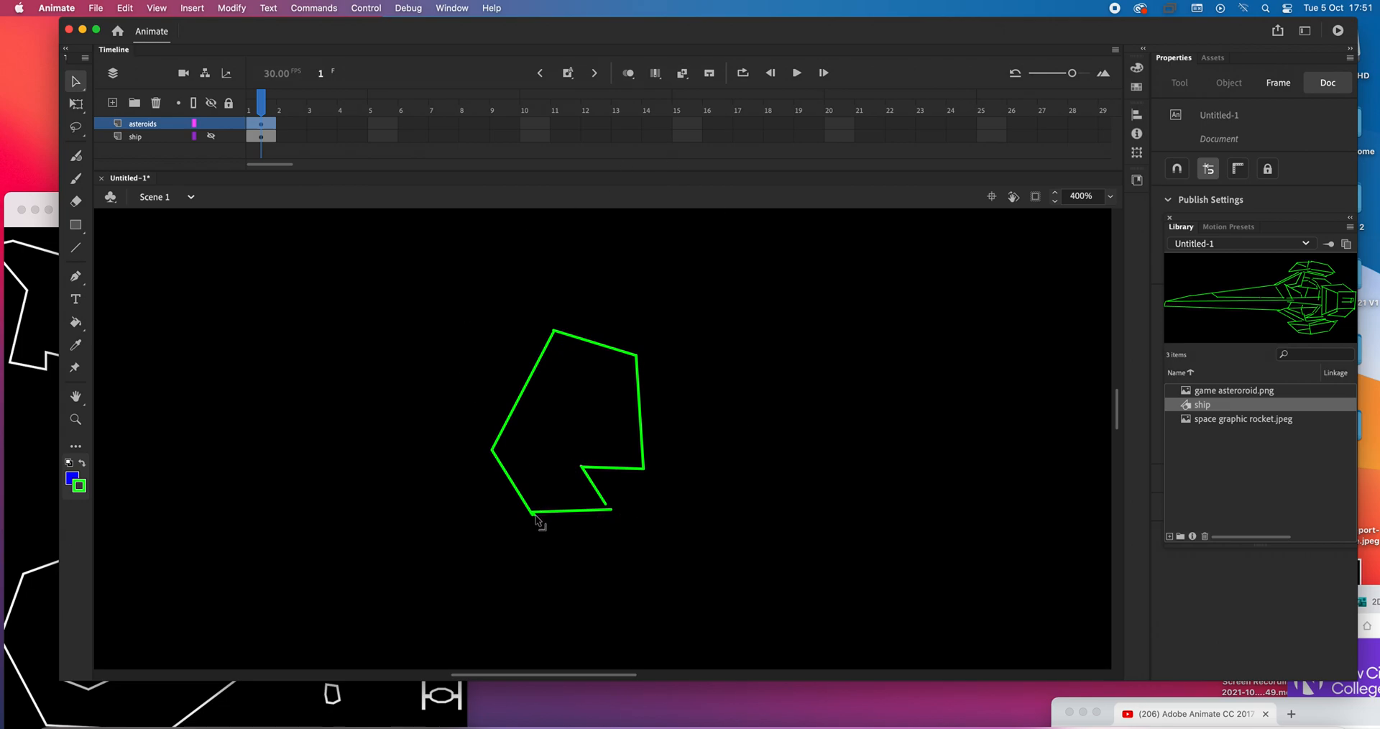
click(608, 510)
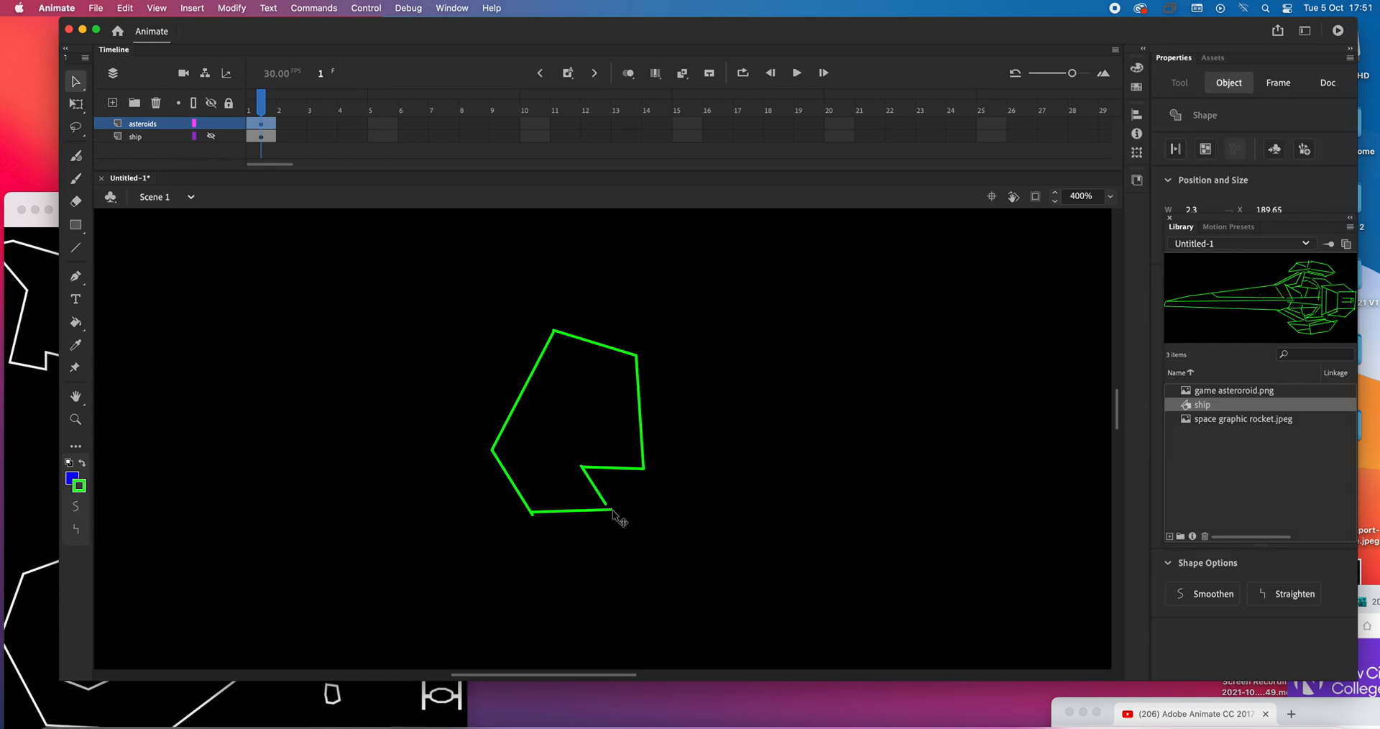
click(632, 518)
drag(613, 510, 606, 507)
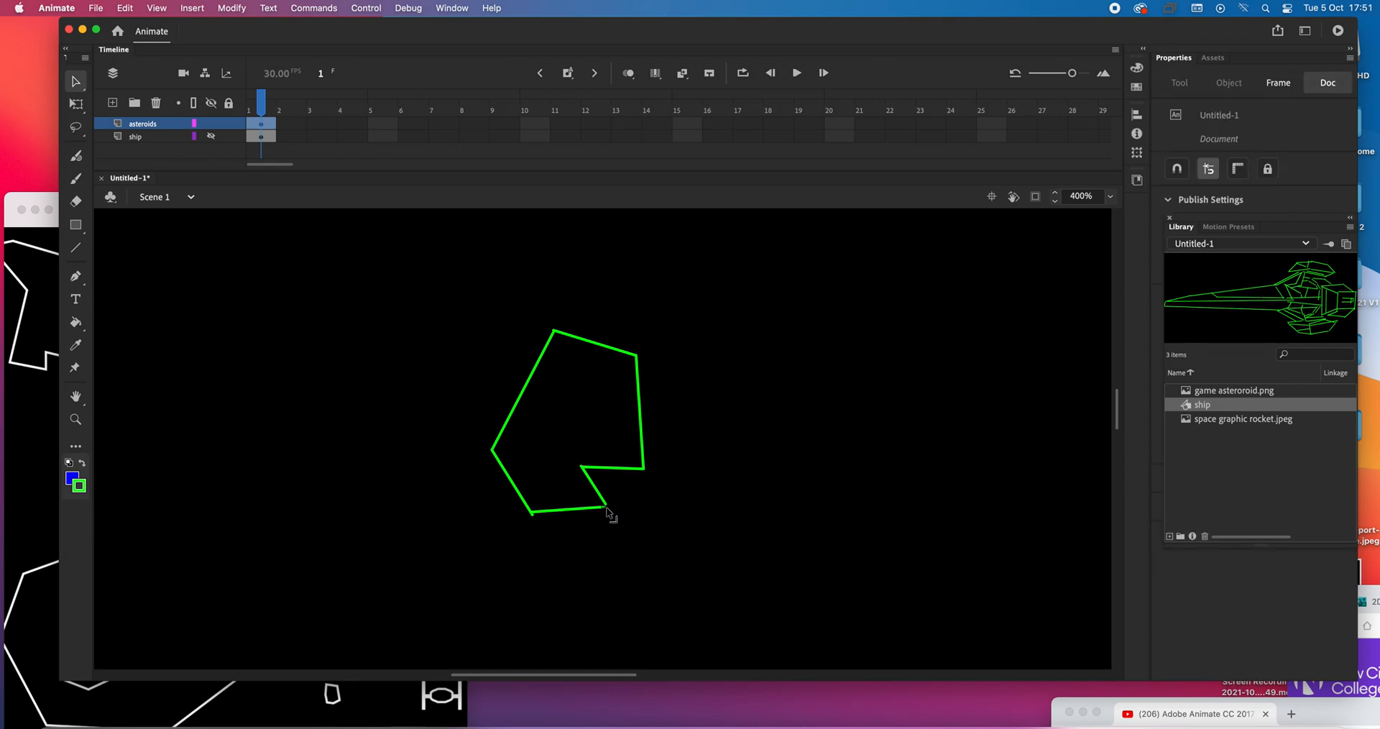
drag(532, 514, 535, 519)
Choose the Paint Bucket tool and set its fill colour to dark grey.
click(76, 324)
click(77, 477)
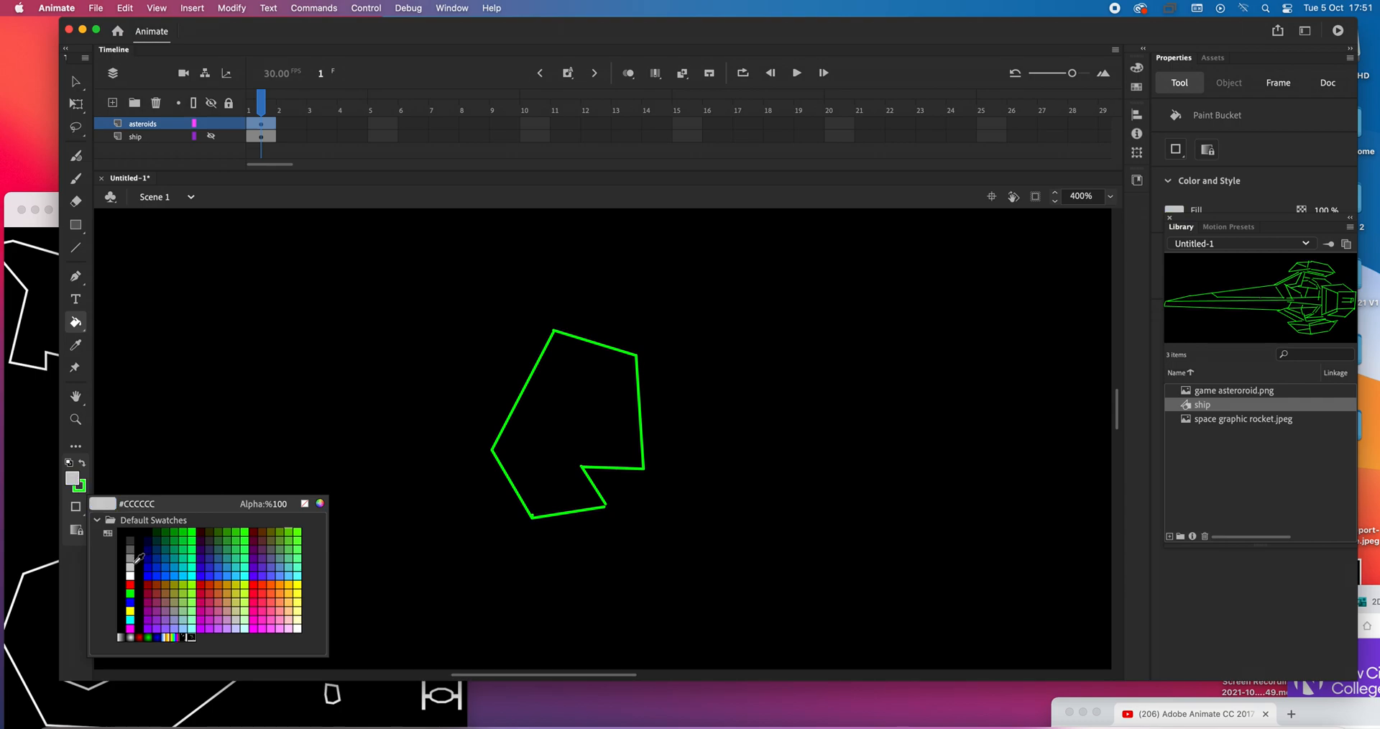
click(129, 538)
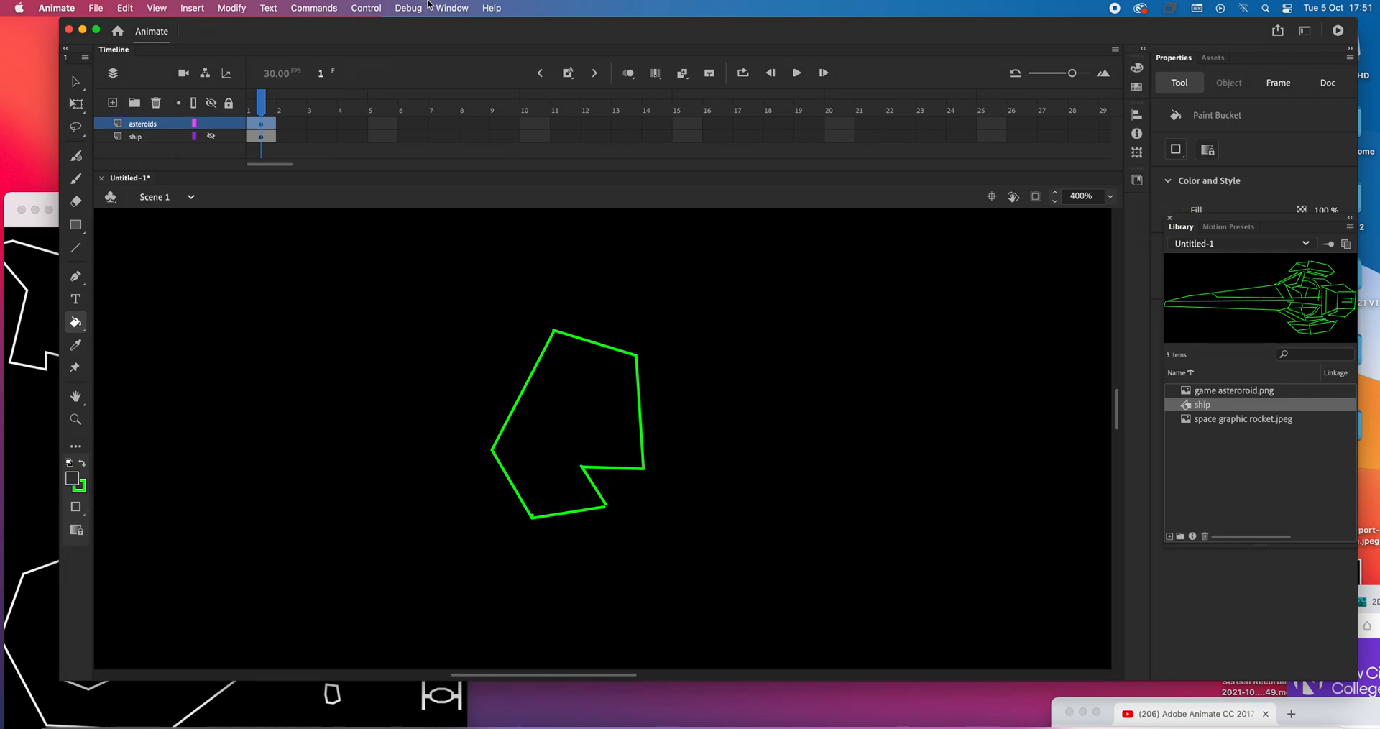
Change the document's stage colour to white.
click(252, 8)
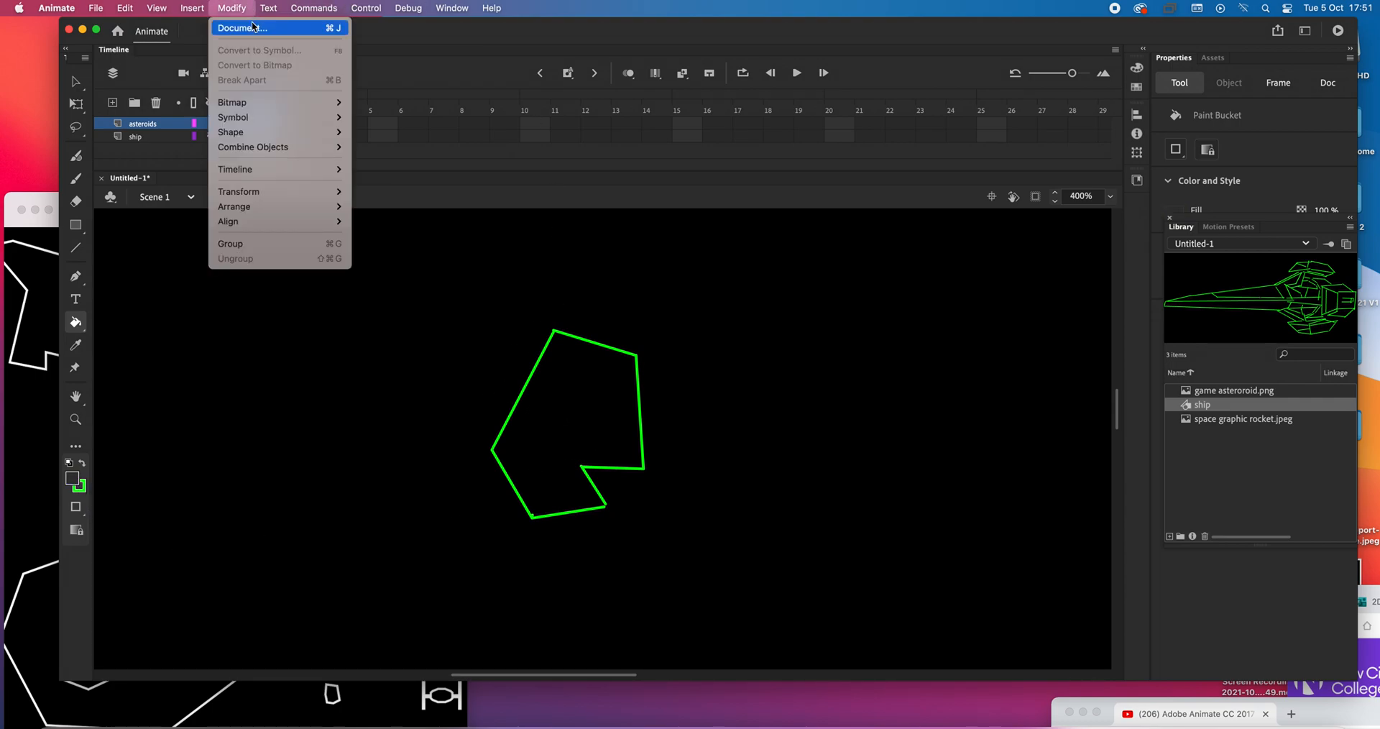
click(252, 27)
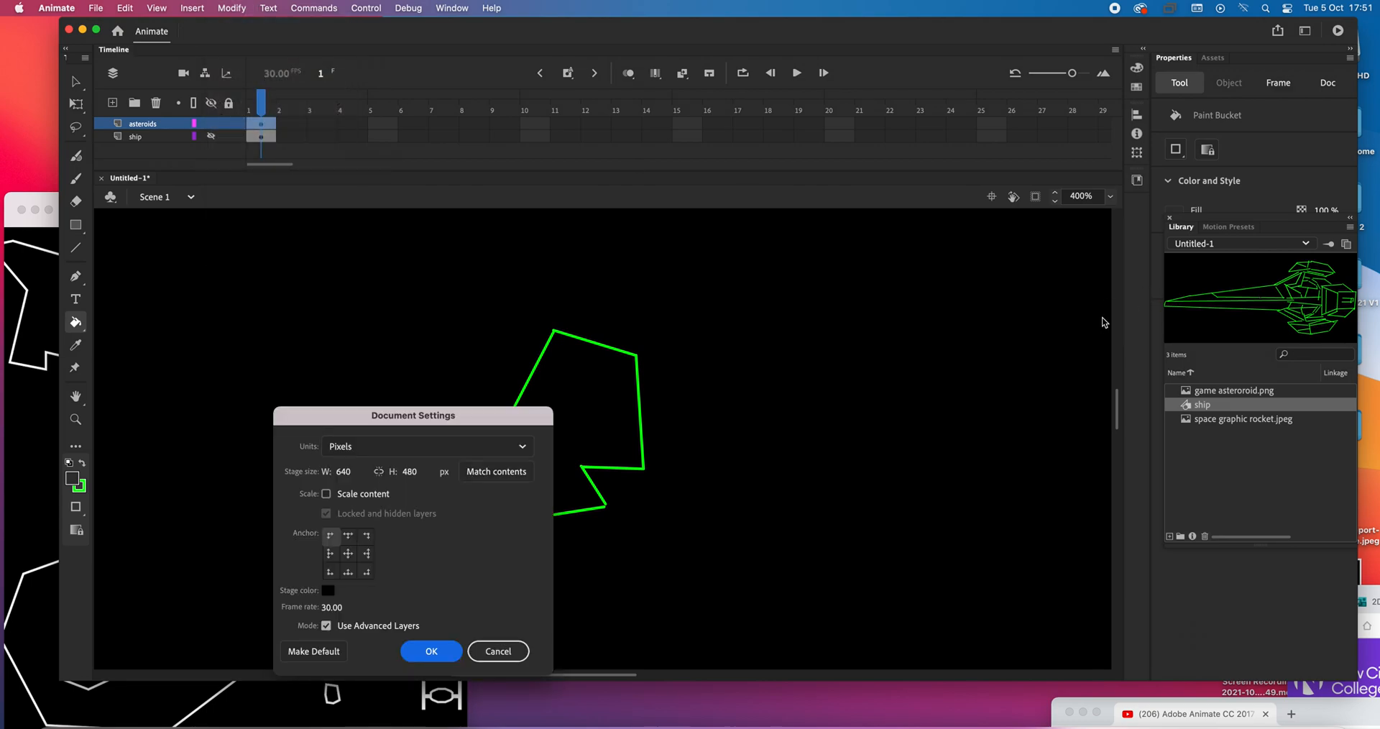
click(329, 590)
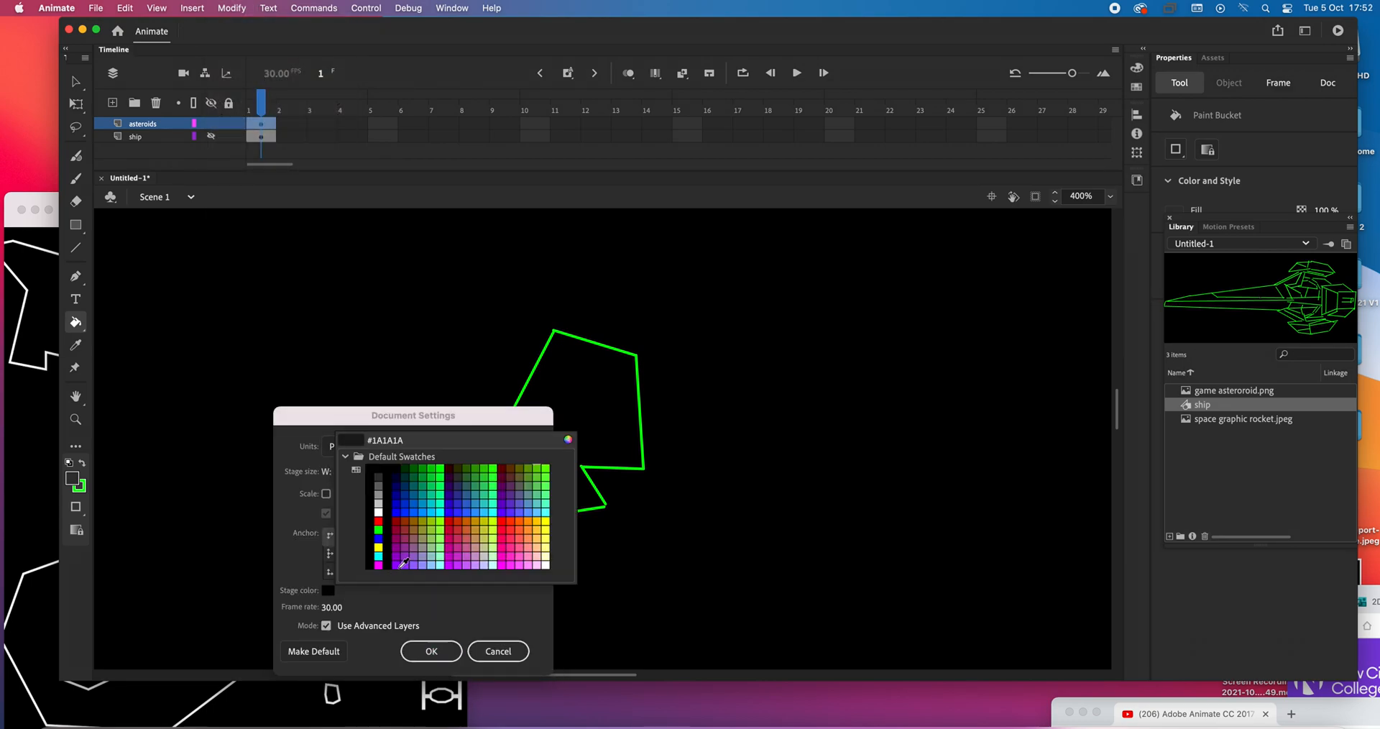
click(379, 511)
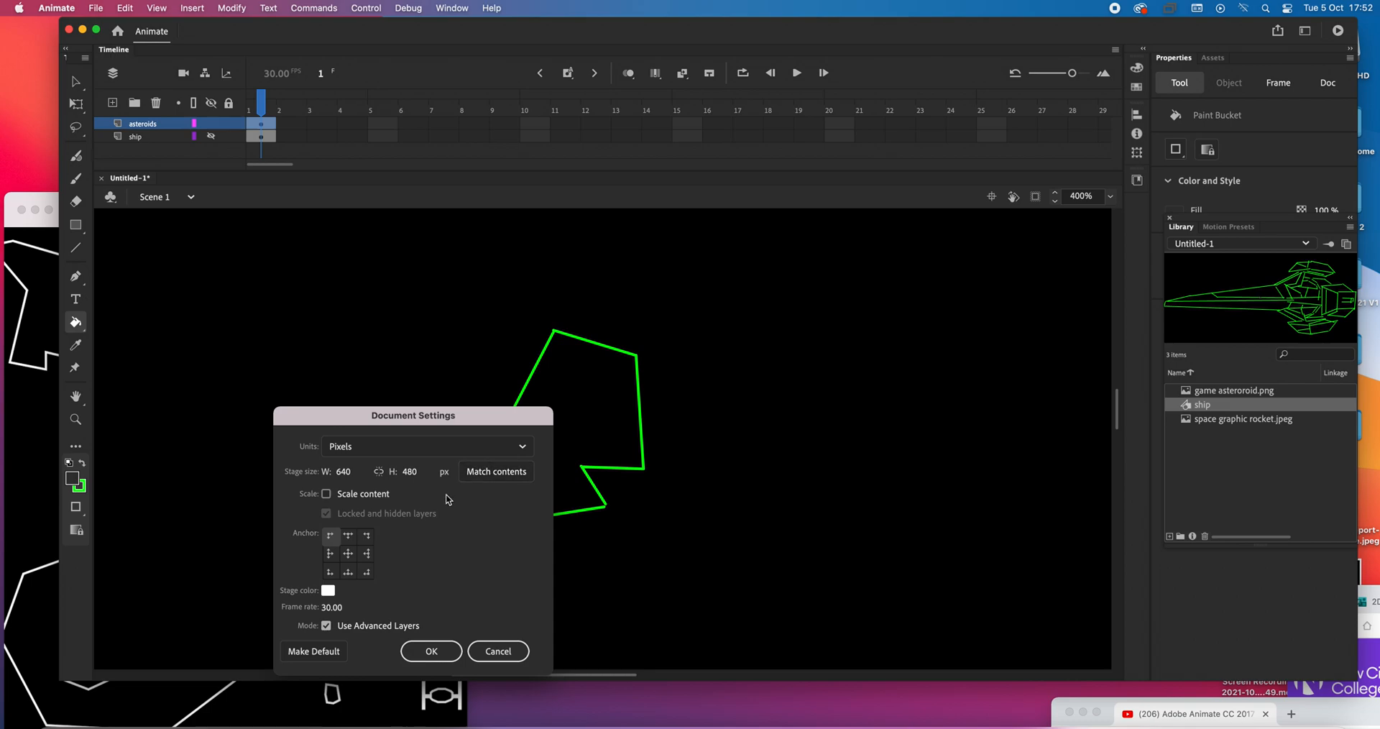
click(440, 652)
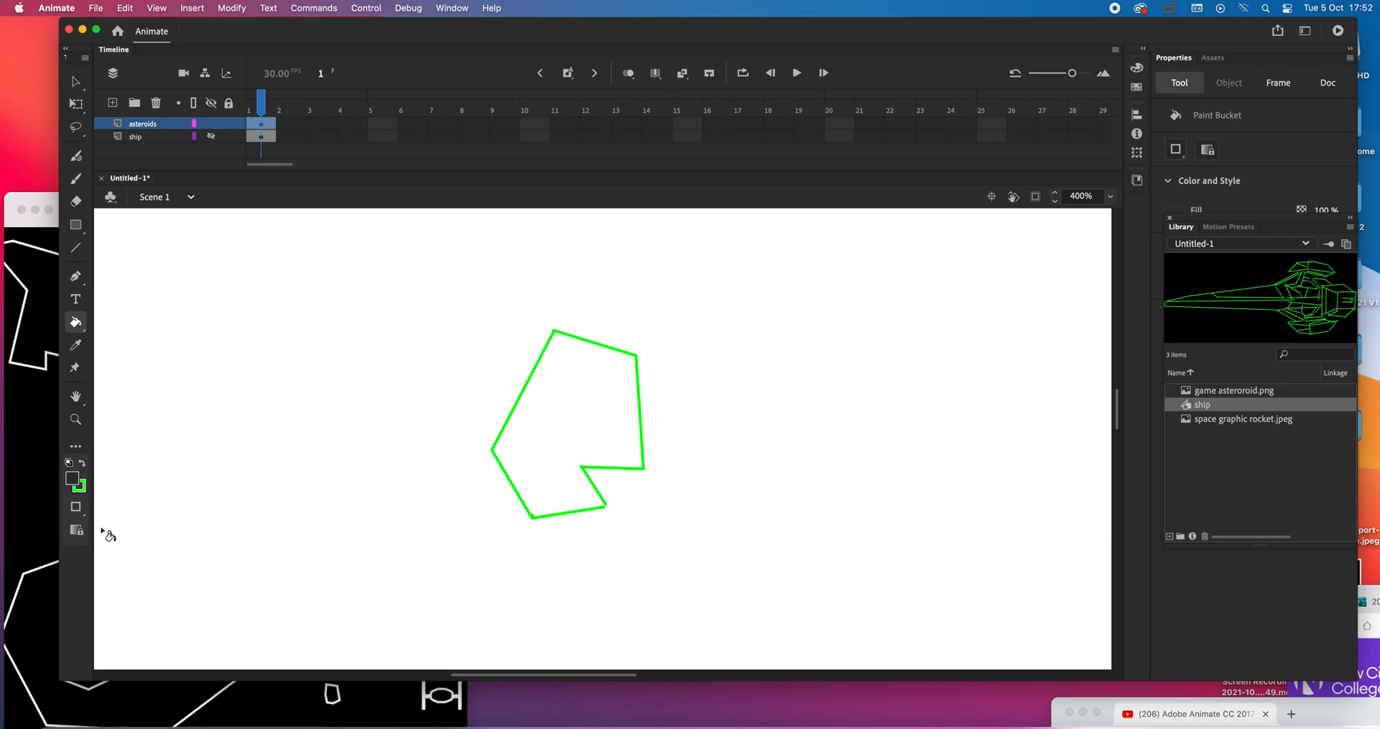
Fill the asteroid with dark grey using the Paint Bucket's Close Medium Gaps option.
click(84, 511)
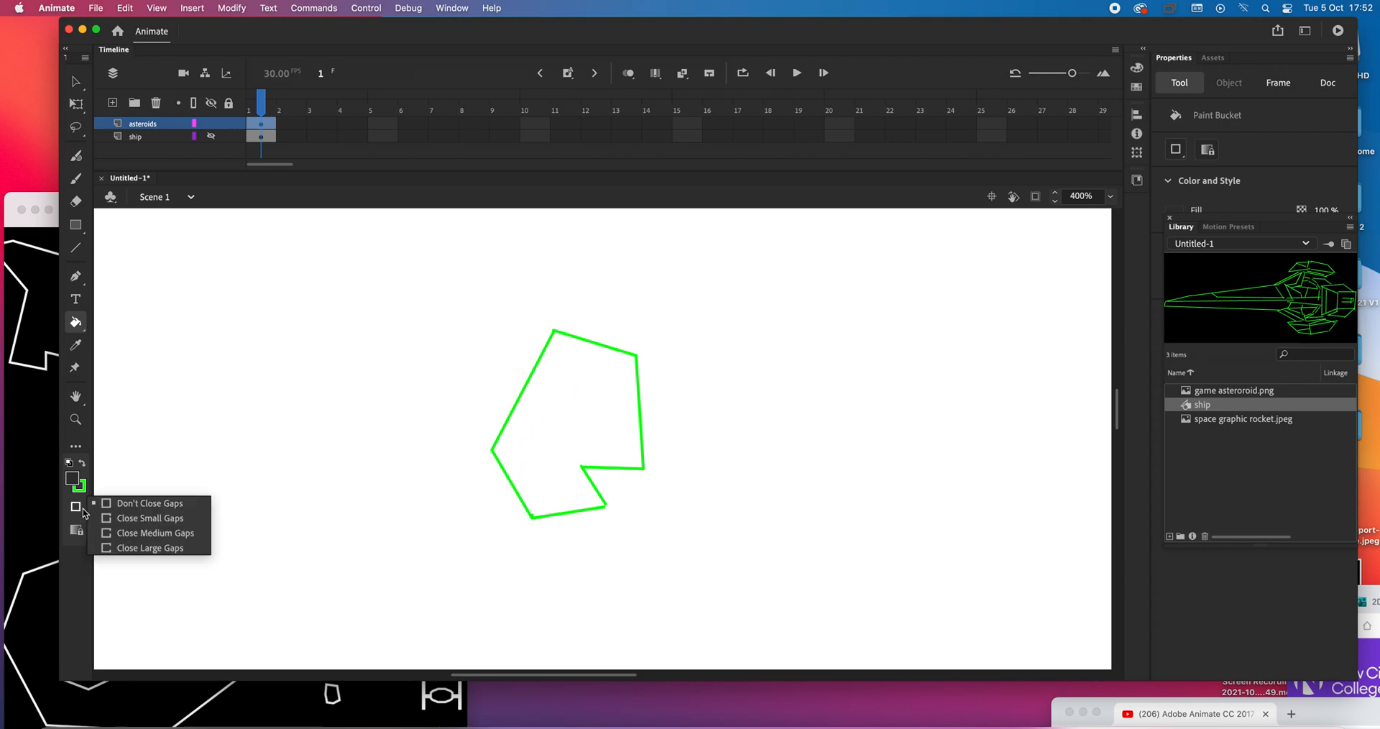
click(151, 531)
click(548, 448)
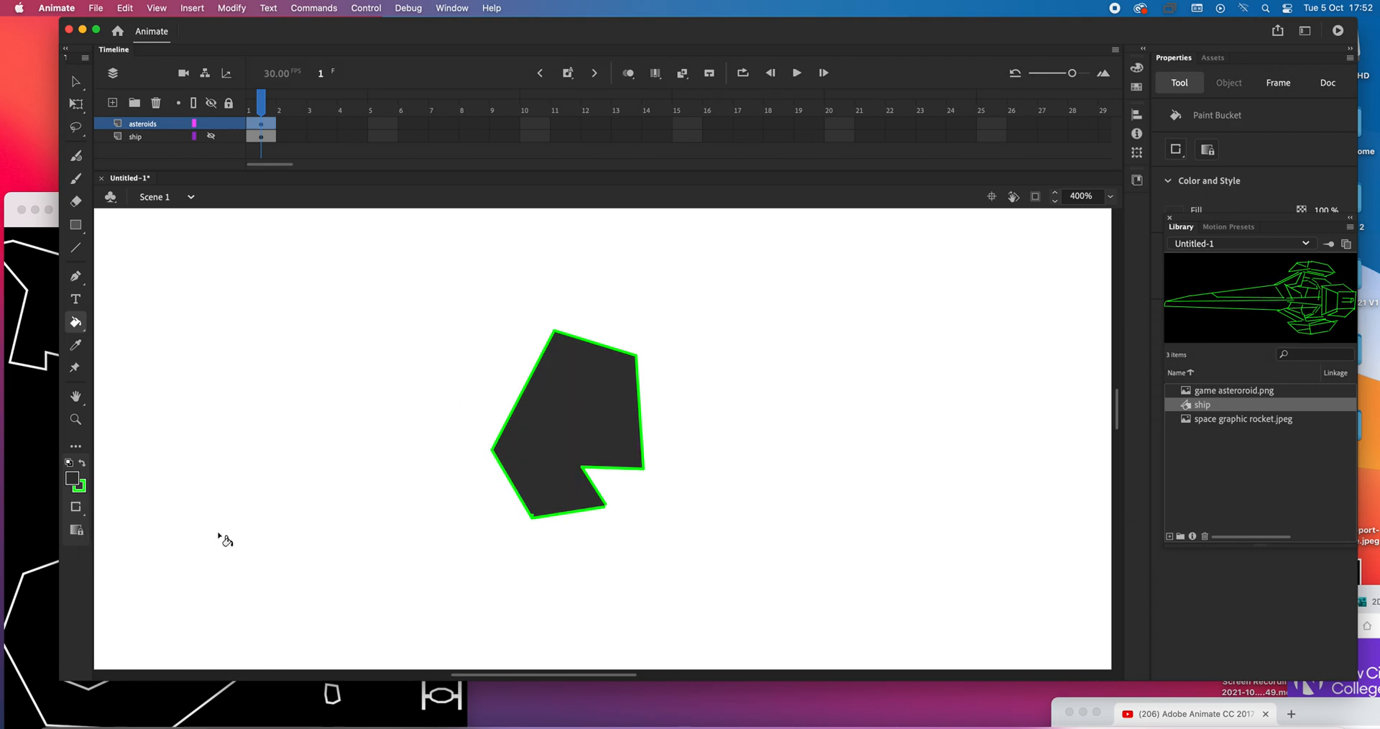
Set the fill colour to black and refill the asteroid with it.
click(75, 479)
click(133, 538)
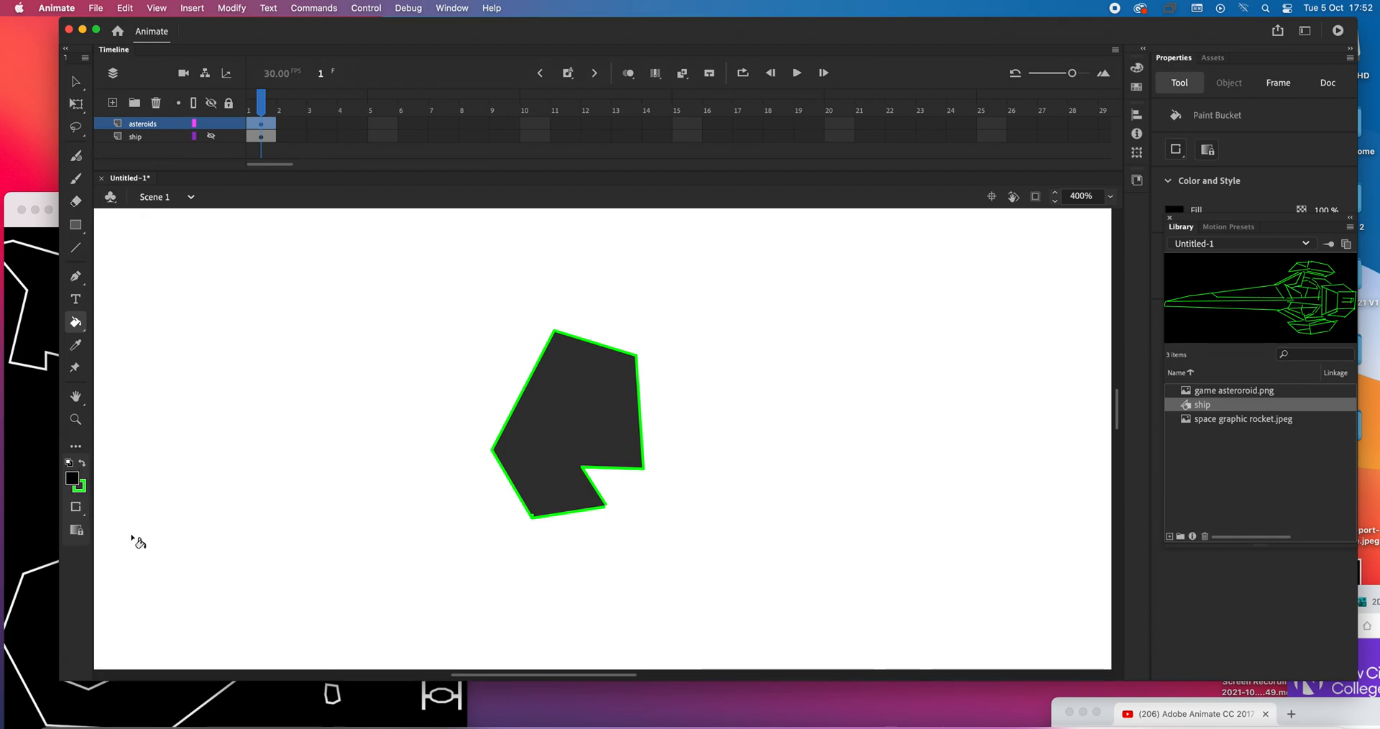
click(608, 407)
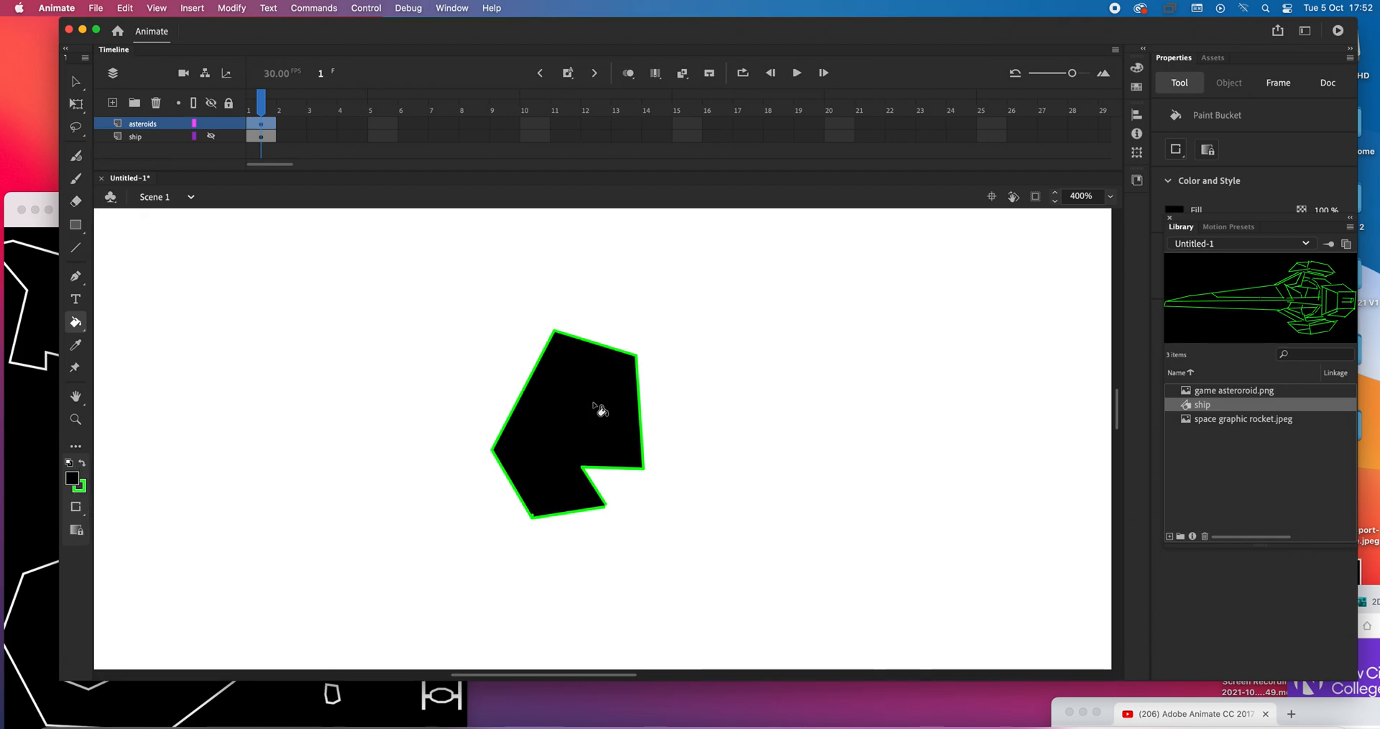
Show the ship layer with the asteroids layer also visible, and check the ship's lines against the white stage.
click(212, 135)
click(212, 135)
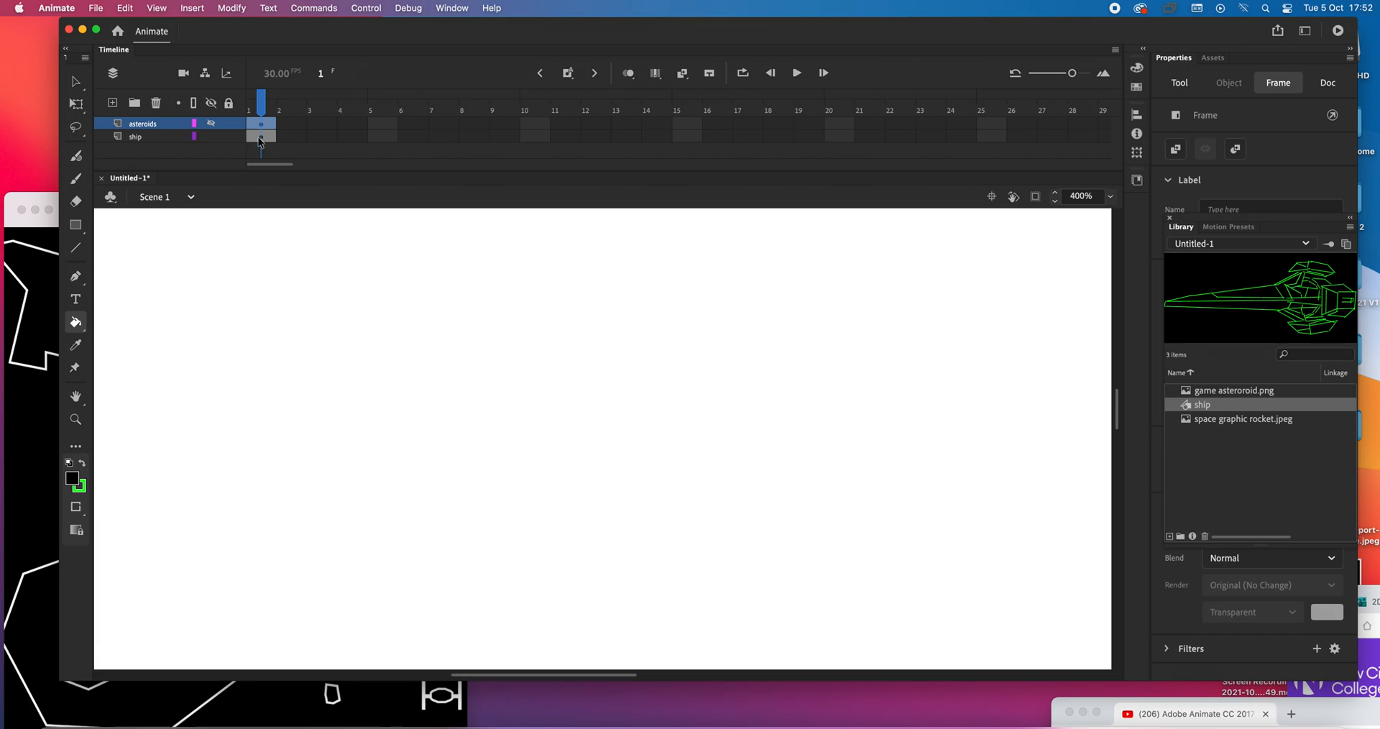
click(151, 141)
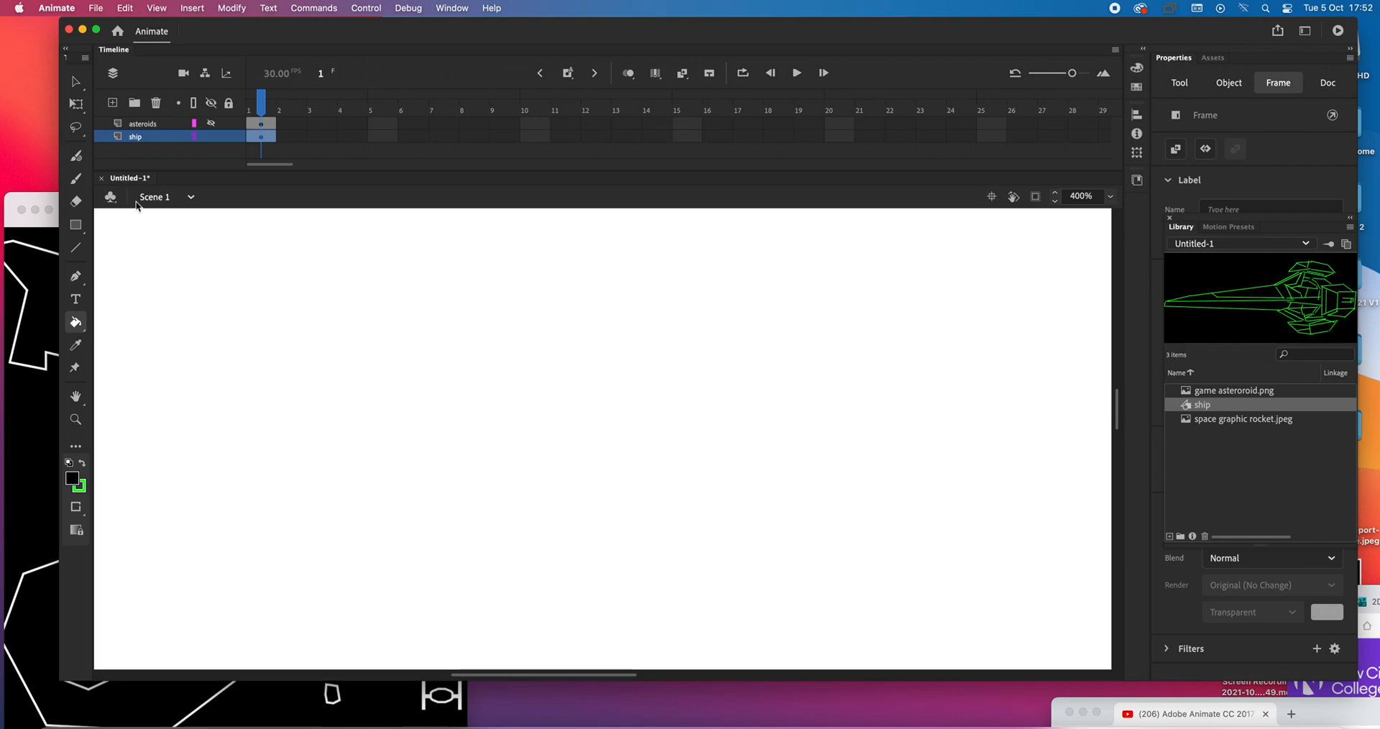
click(216, 126)
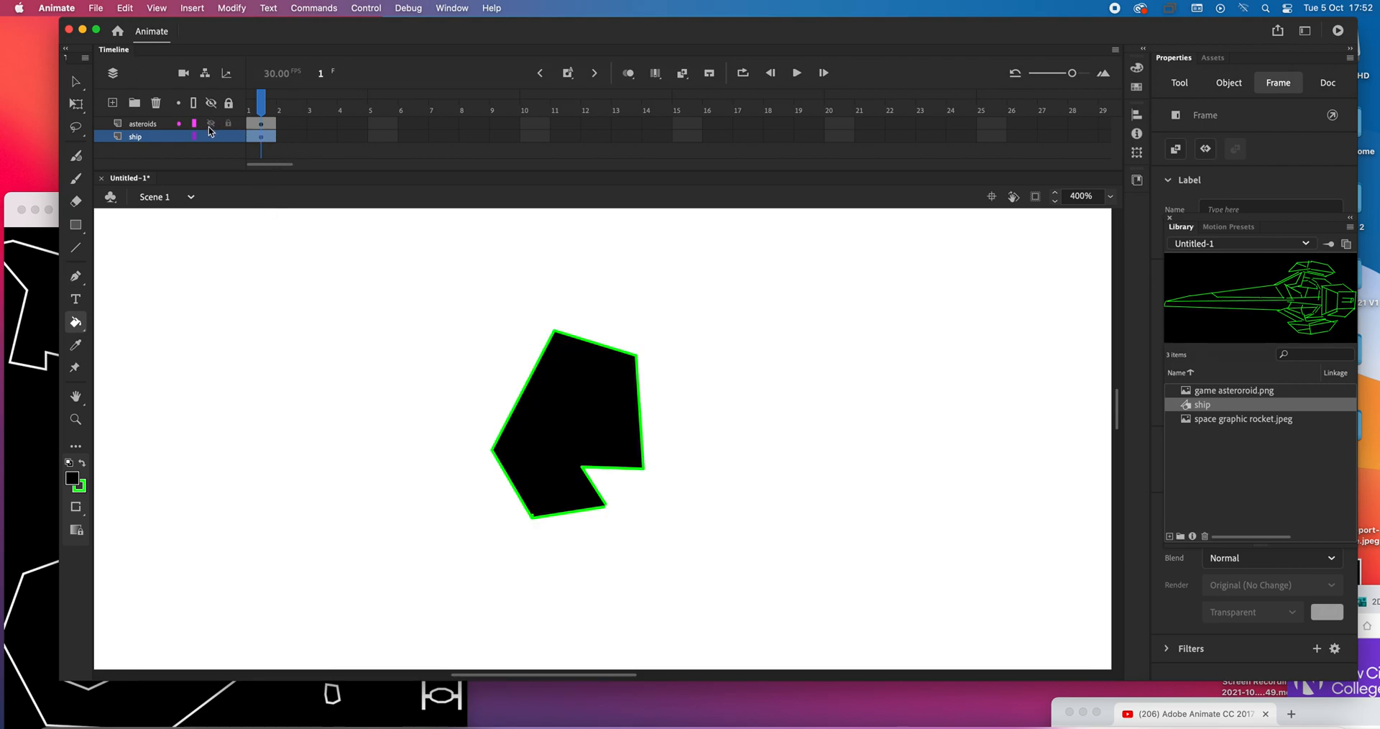
scroll(939, 428, down, 2)
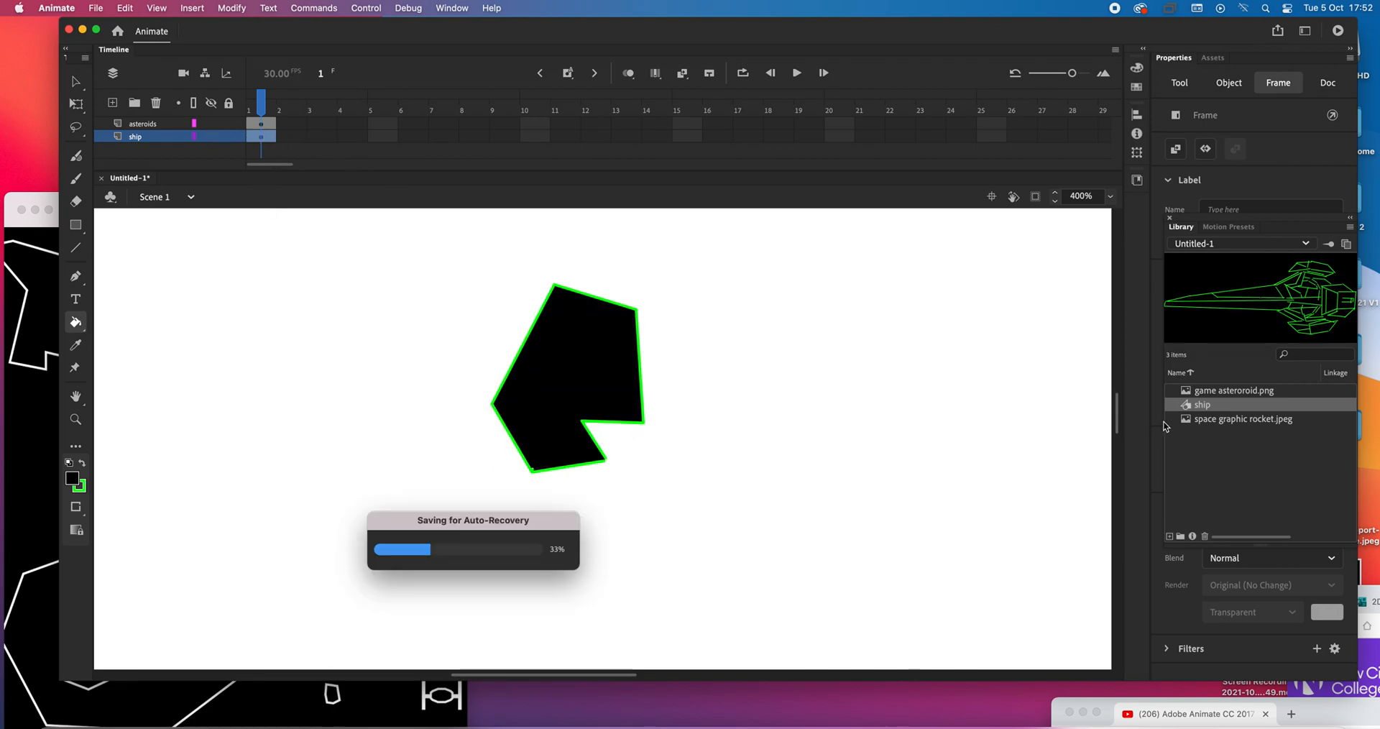
drag(1118, 424, 1118, 473)
scroll(1118, 473, up, 5)
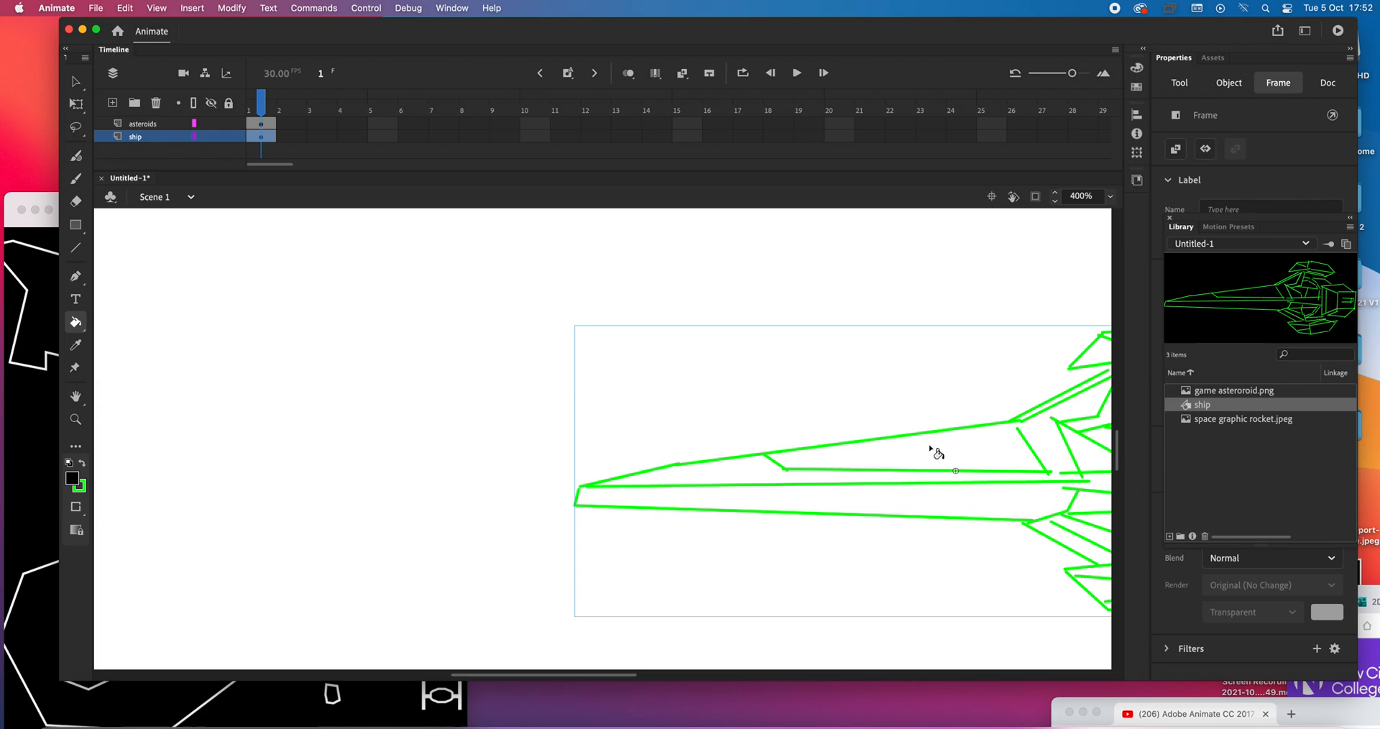
drag(1118, 465, 1118, 424)
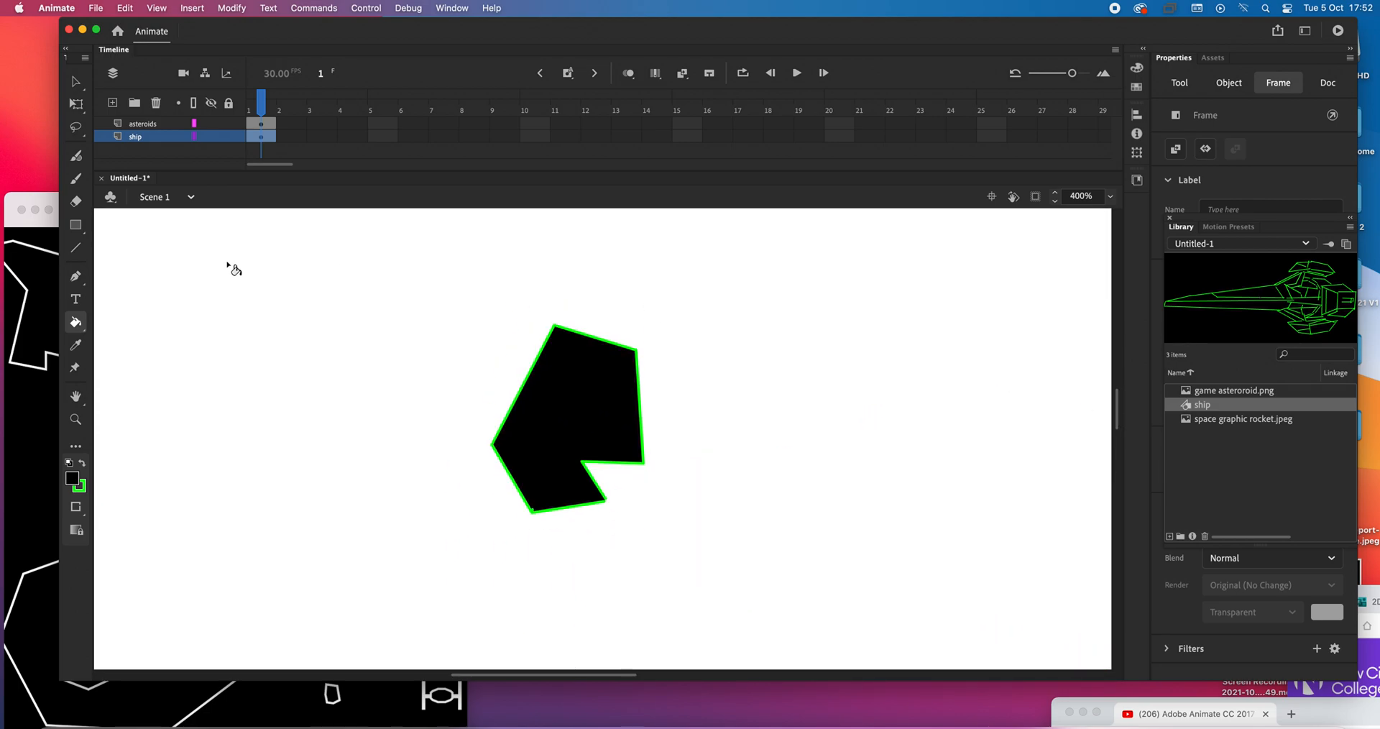
Set the document's stage colour back to black.
click(76, 82)
click(347, 425)
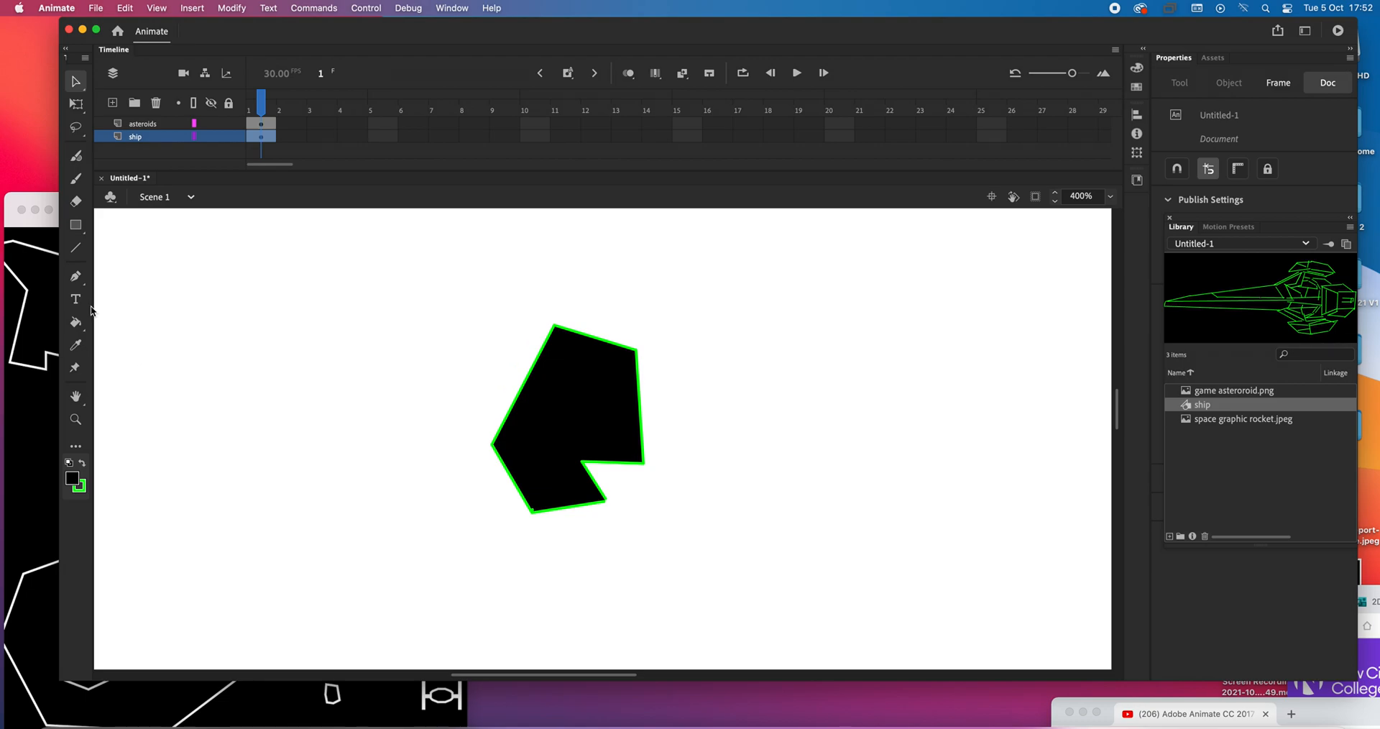
click(234, 9)
click(238, 28)
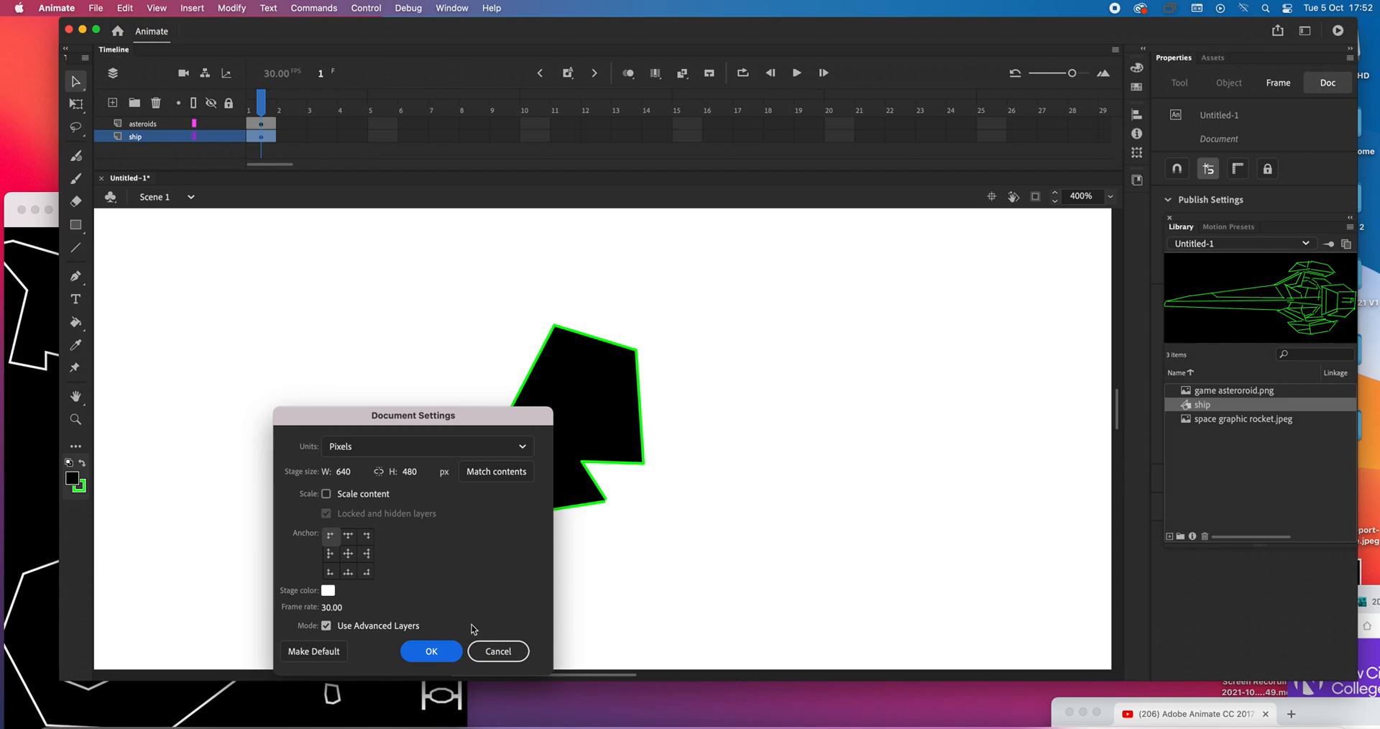
click(328, 591)
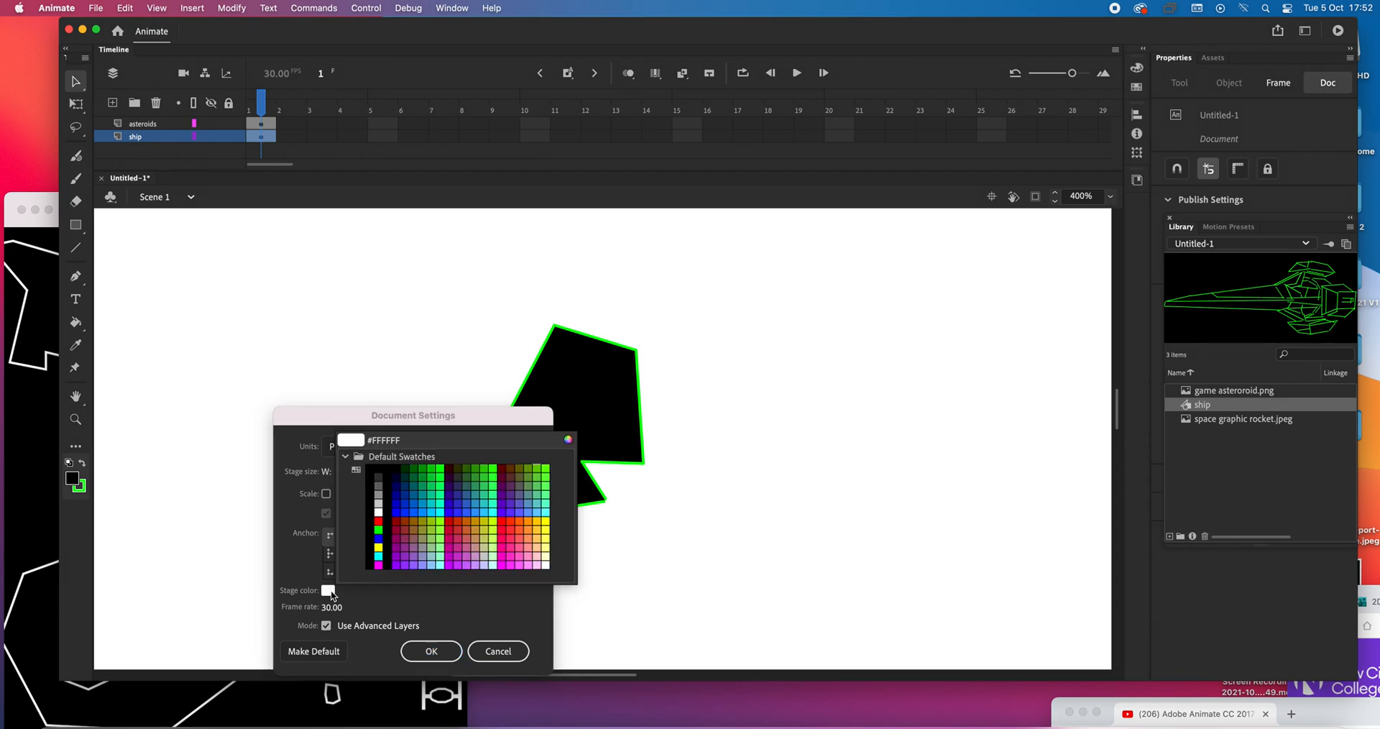
click(381, 468)
click(435, 649)
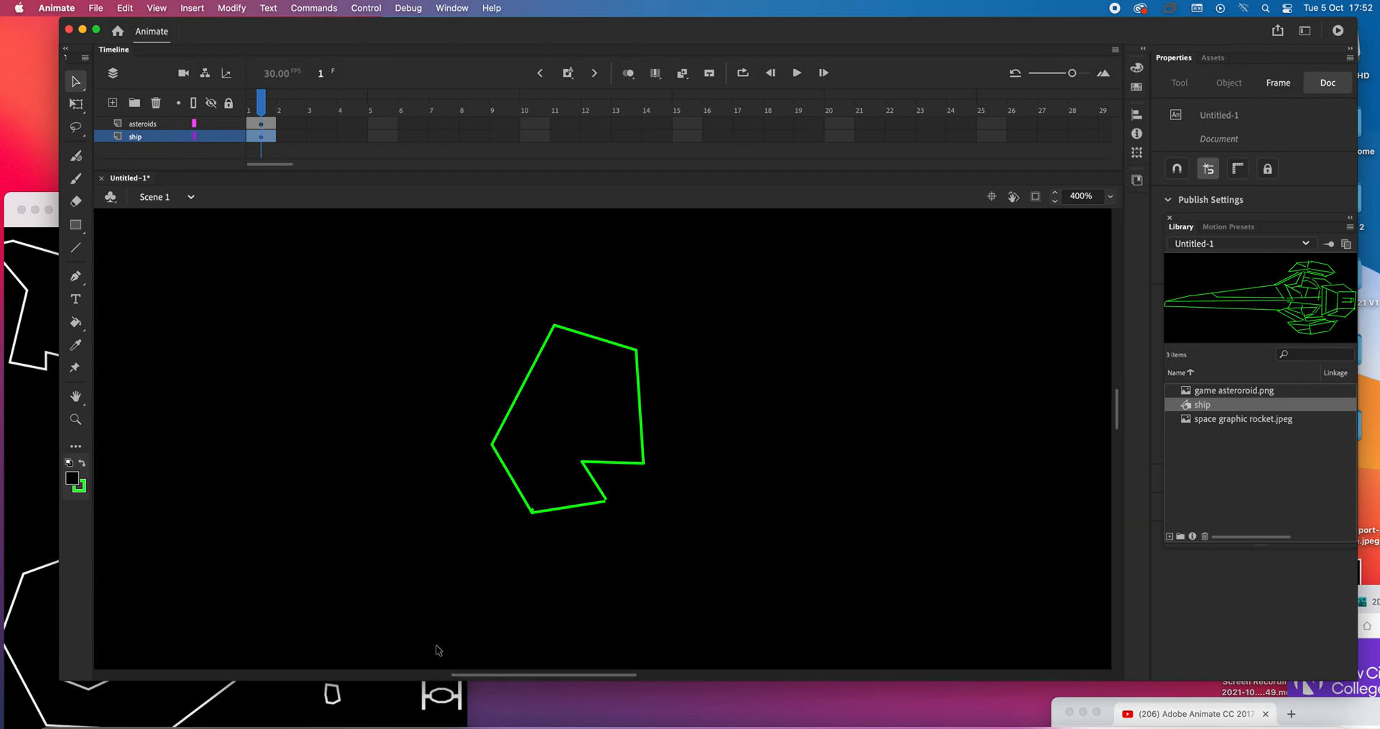
Convert the filled asteroid on the asteroids layer to a graphic symbol named Asteroids.
click(264, 126)
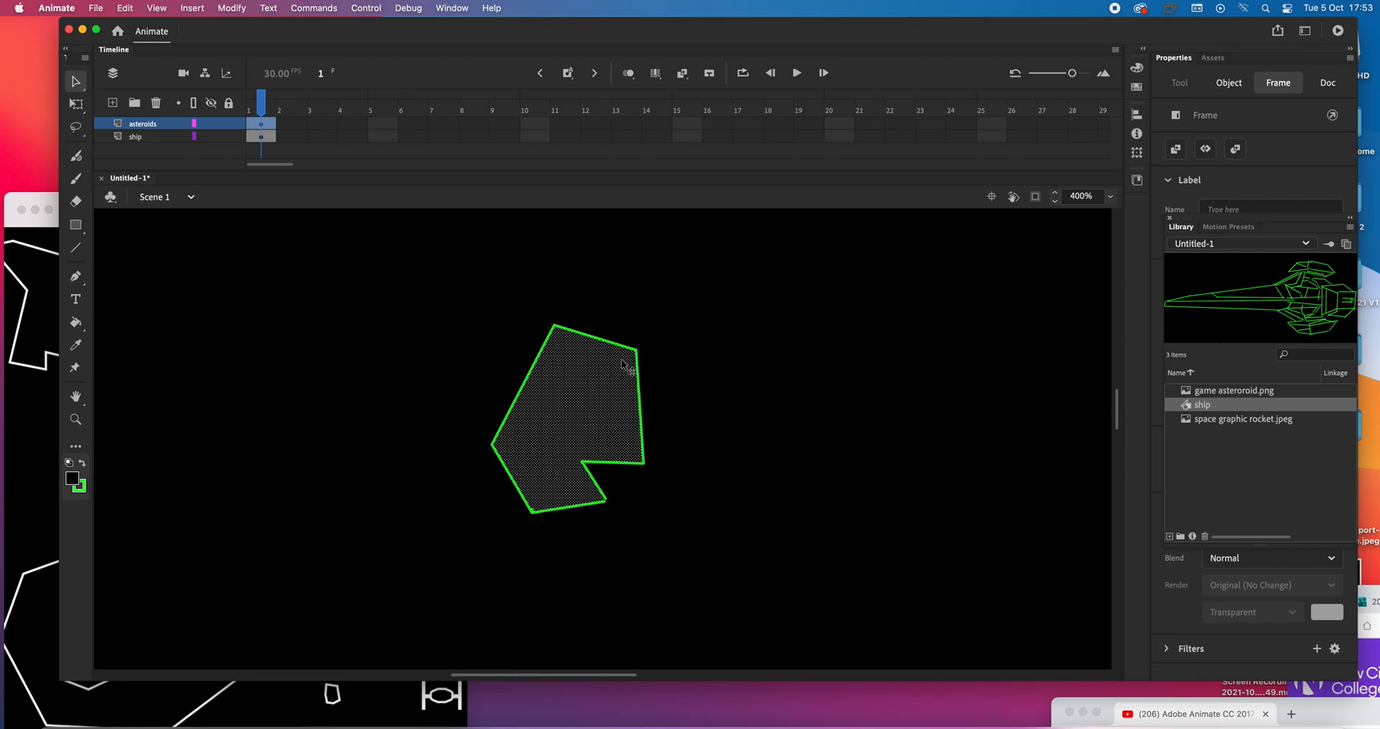
click(231, 8)
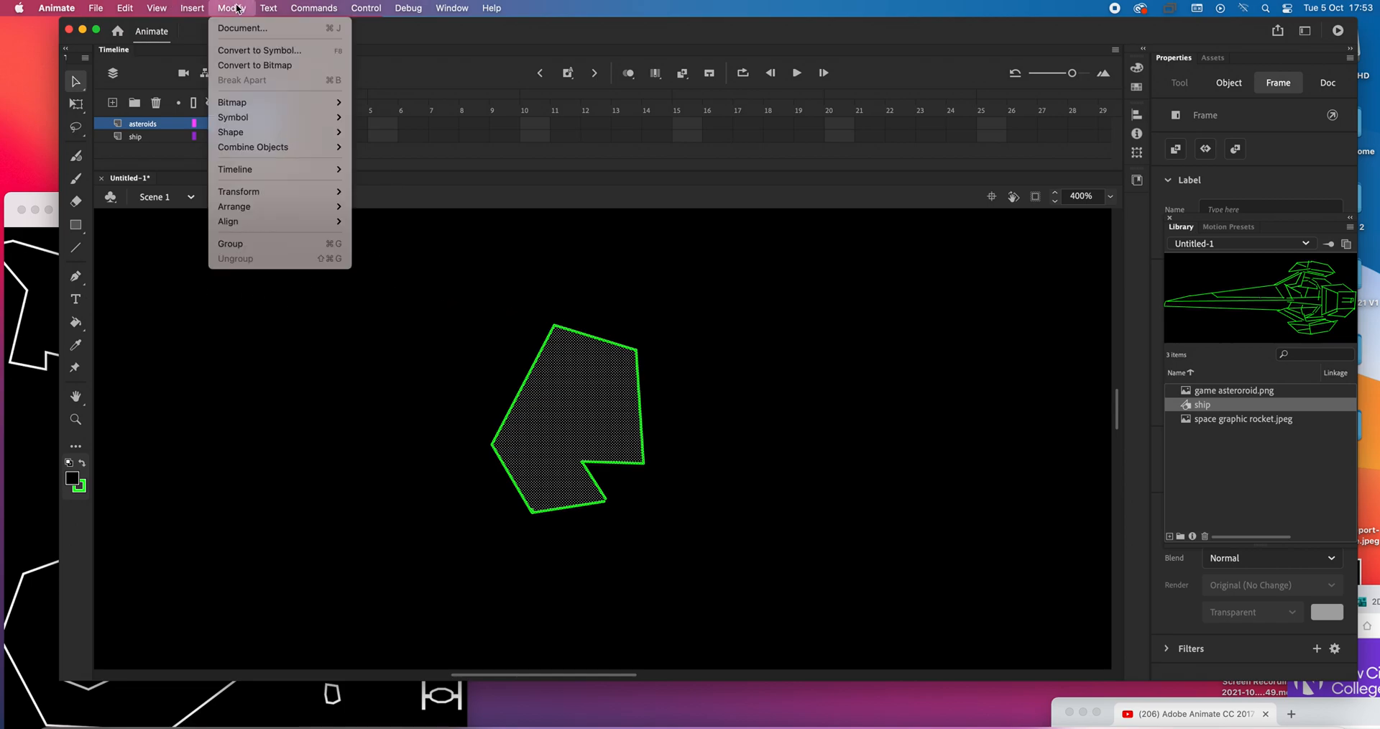
click(245, 52)
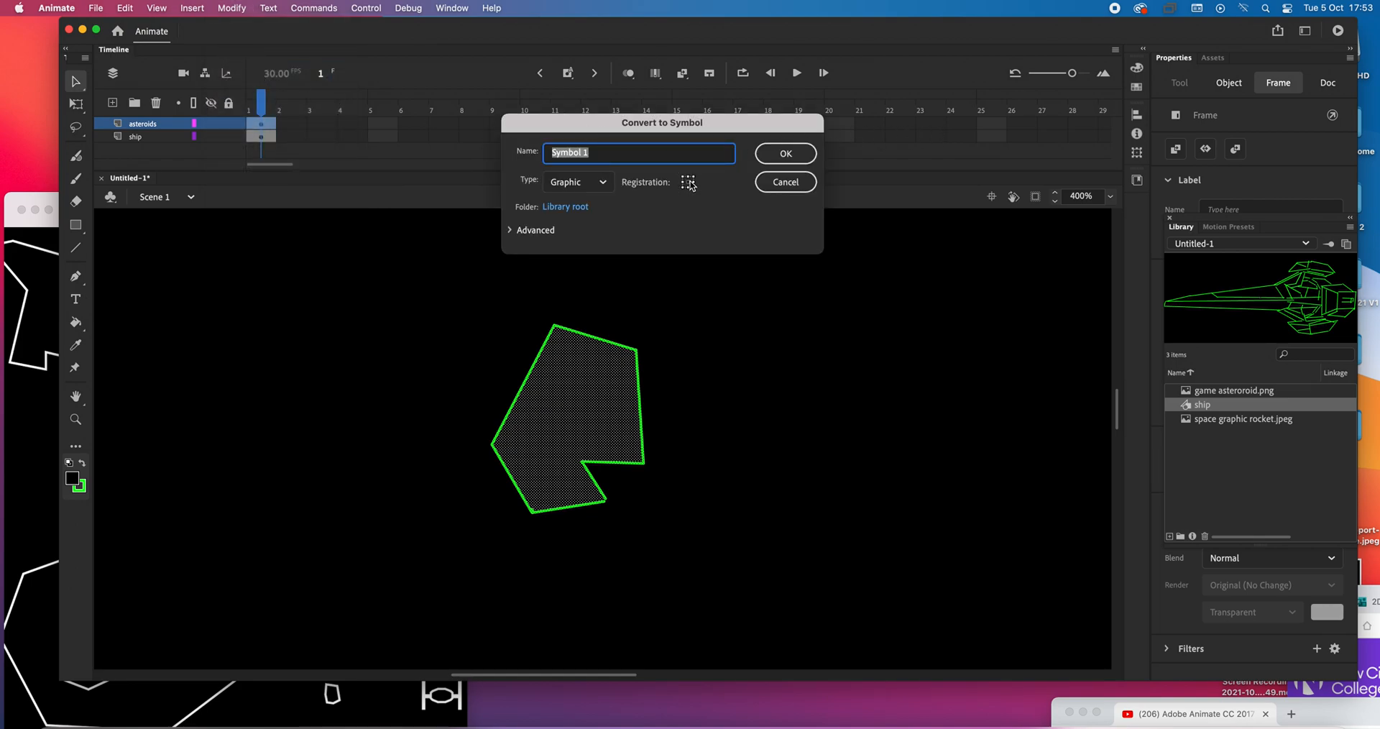
text(Asteroids)
click(776, 152)
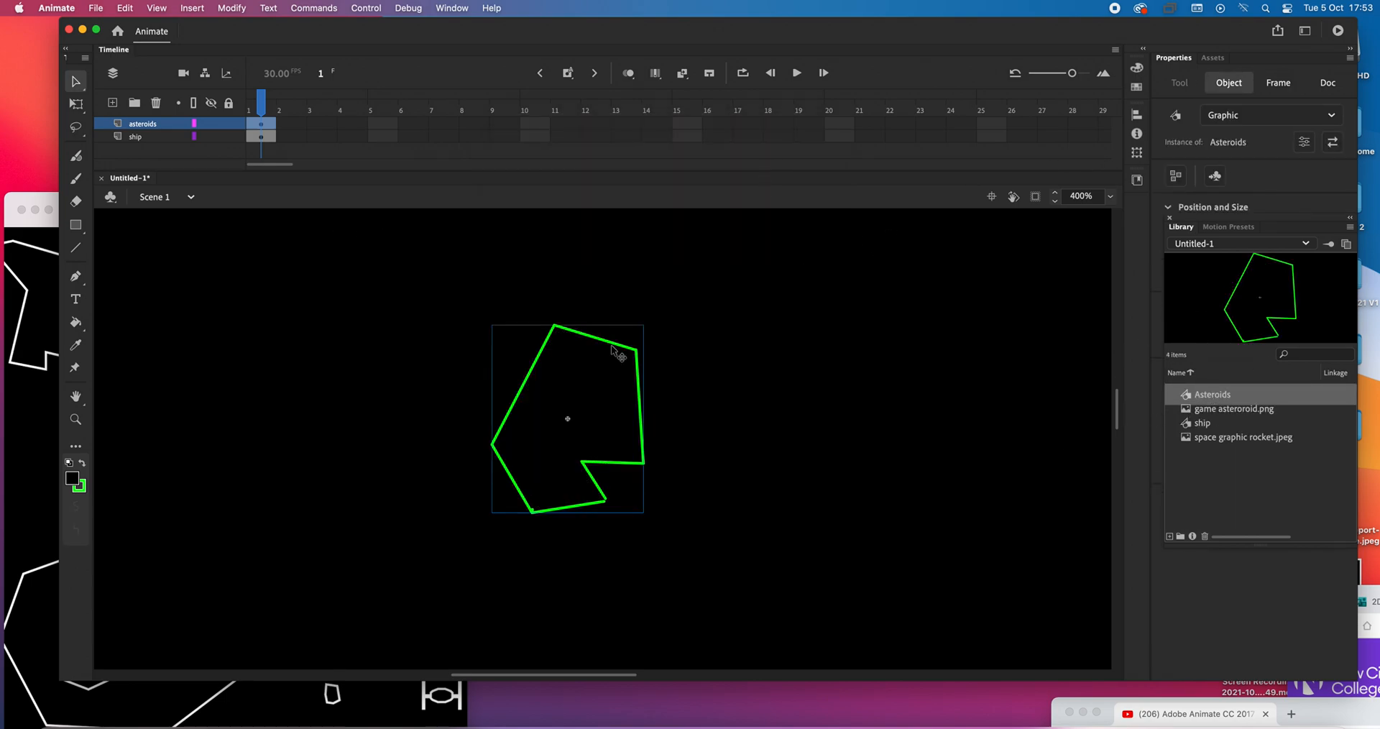
Fit the stage in view, then move the asteroid near the stage's left edge and the ship to its upper-right corner.
click(1111, 197)
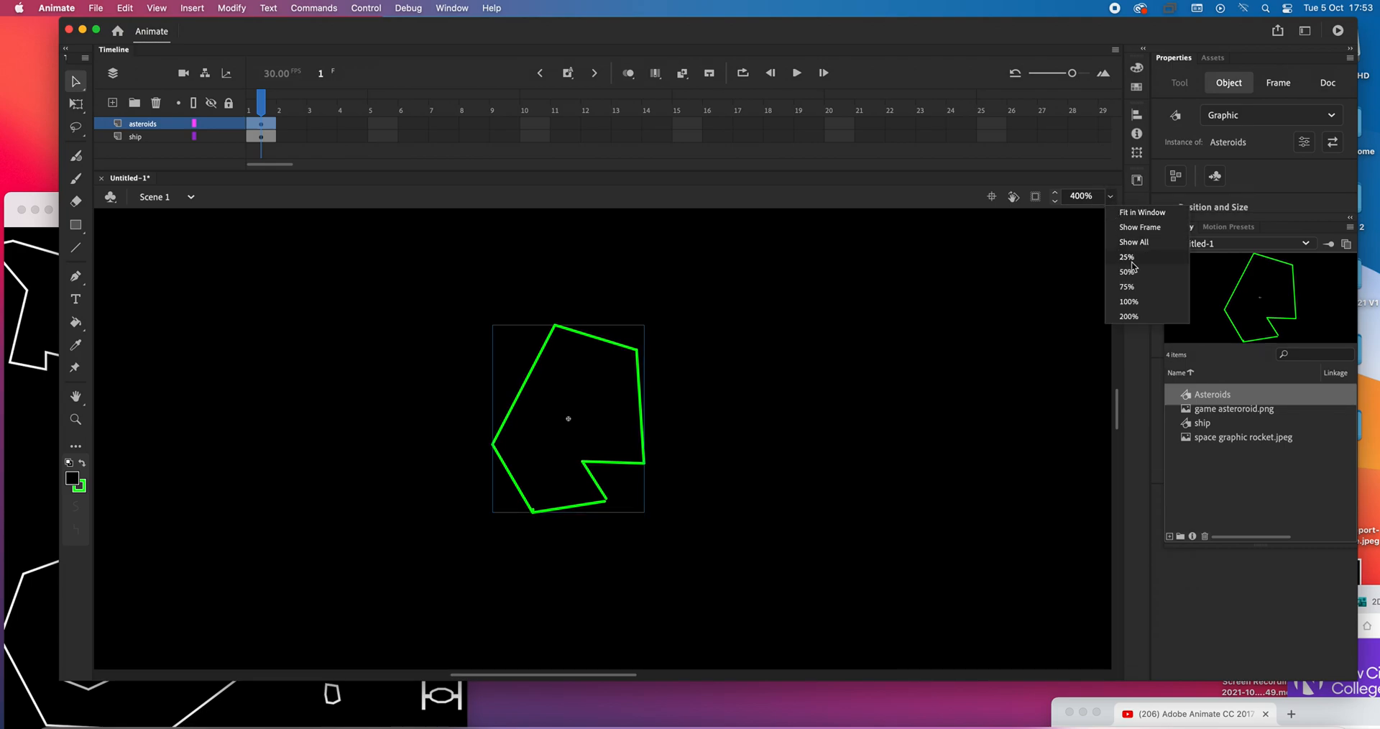
click(1143, 213)
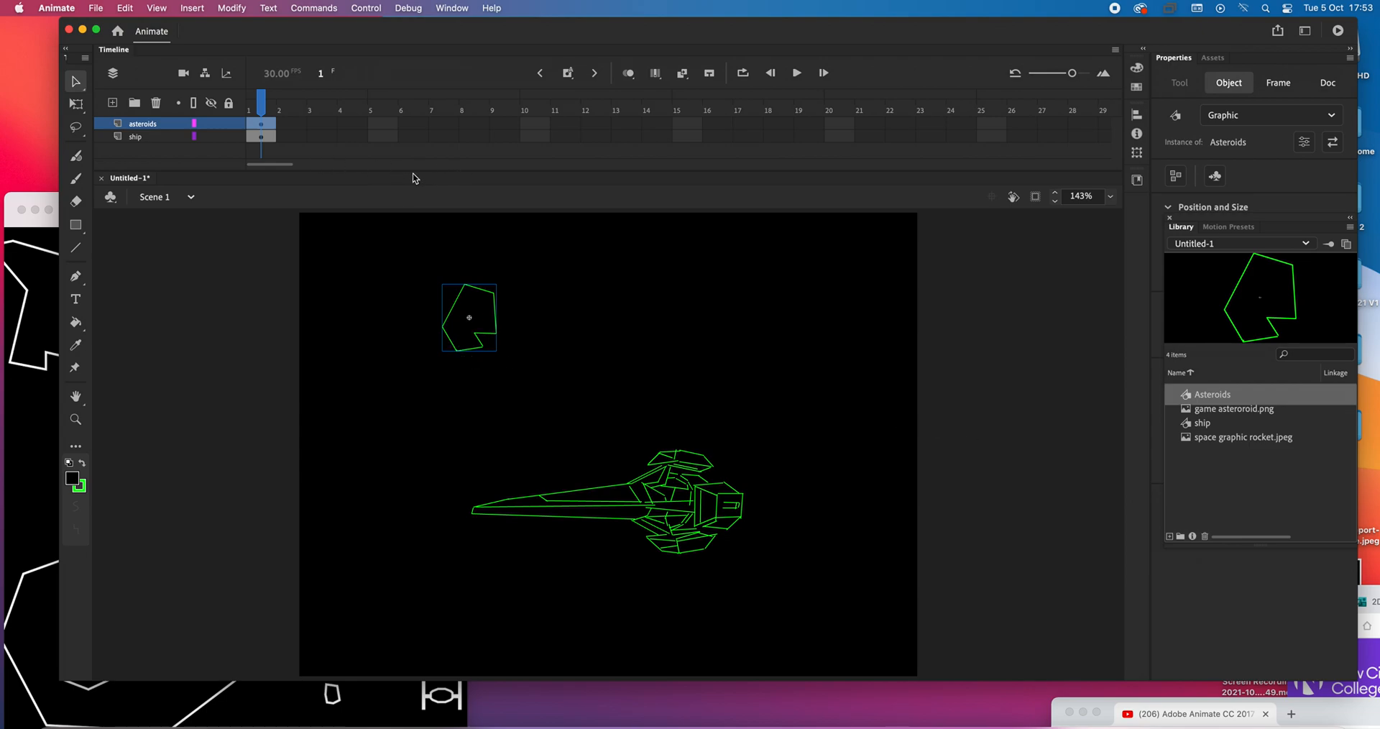
drag(467, 338, 383, 443)
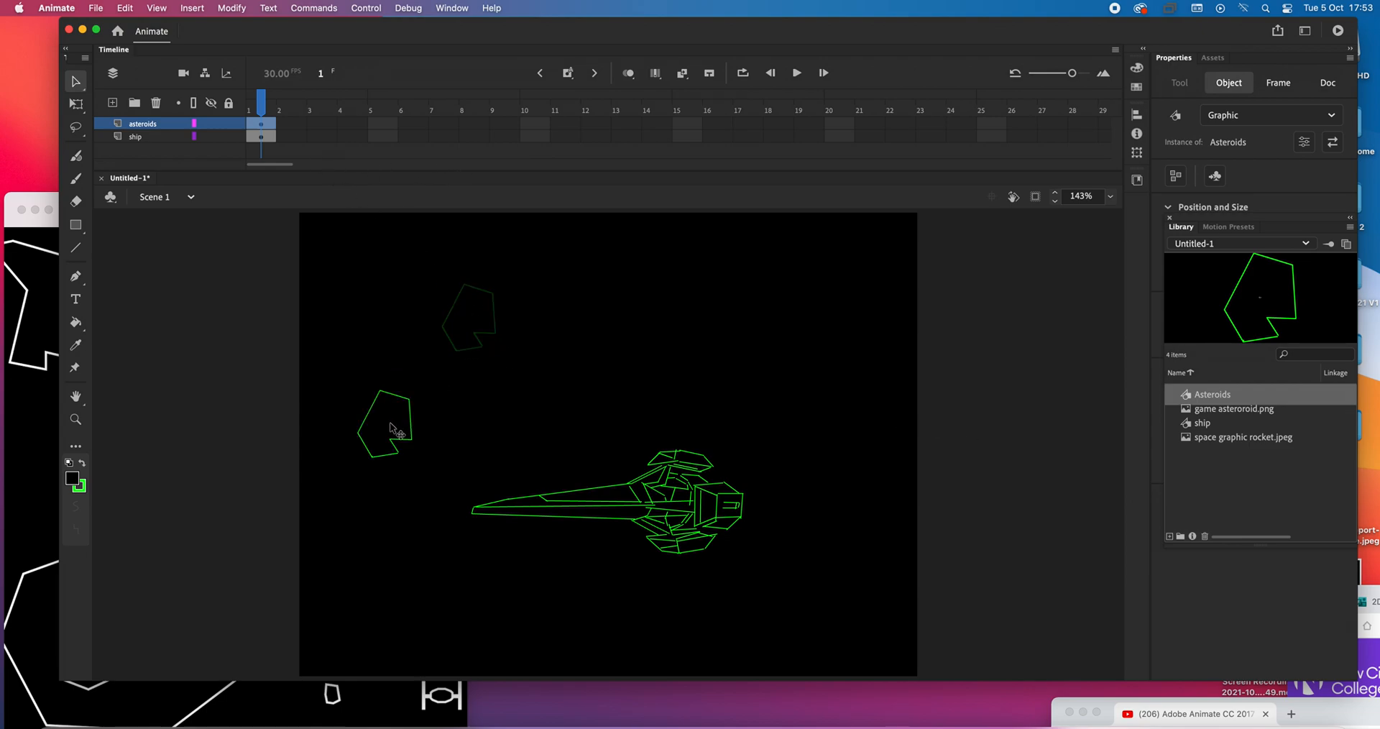
drag(591, 510, 745, 300)
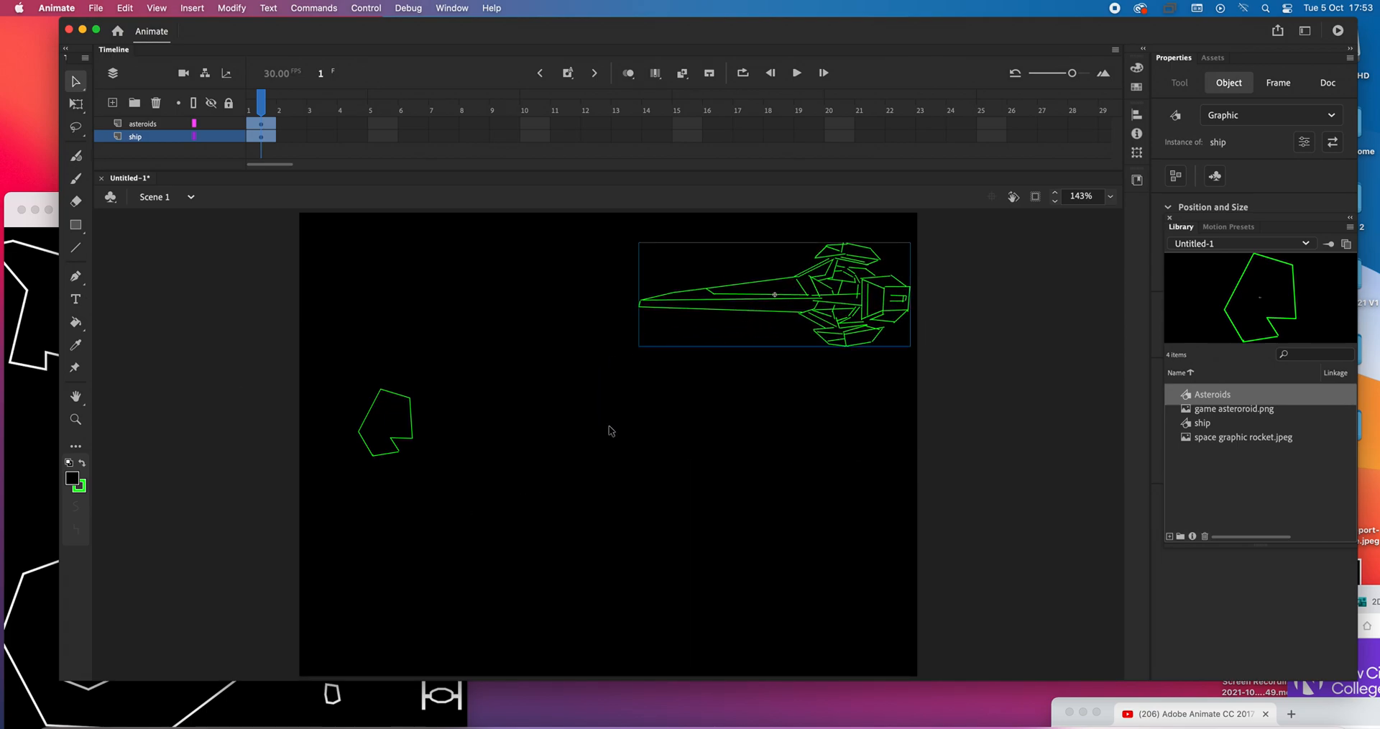
Hide the ship layer and move the asteroid up toward the stage's upper-left corner, with the stage magnification at 100%.
click(1111, 196)
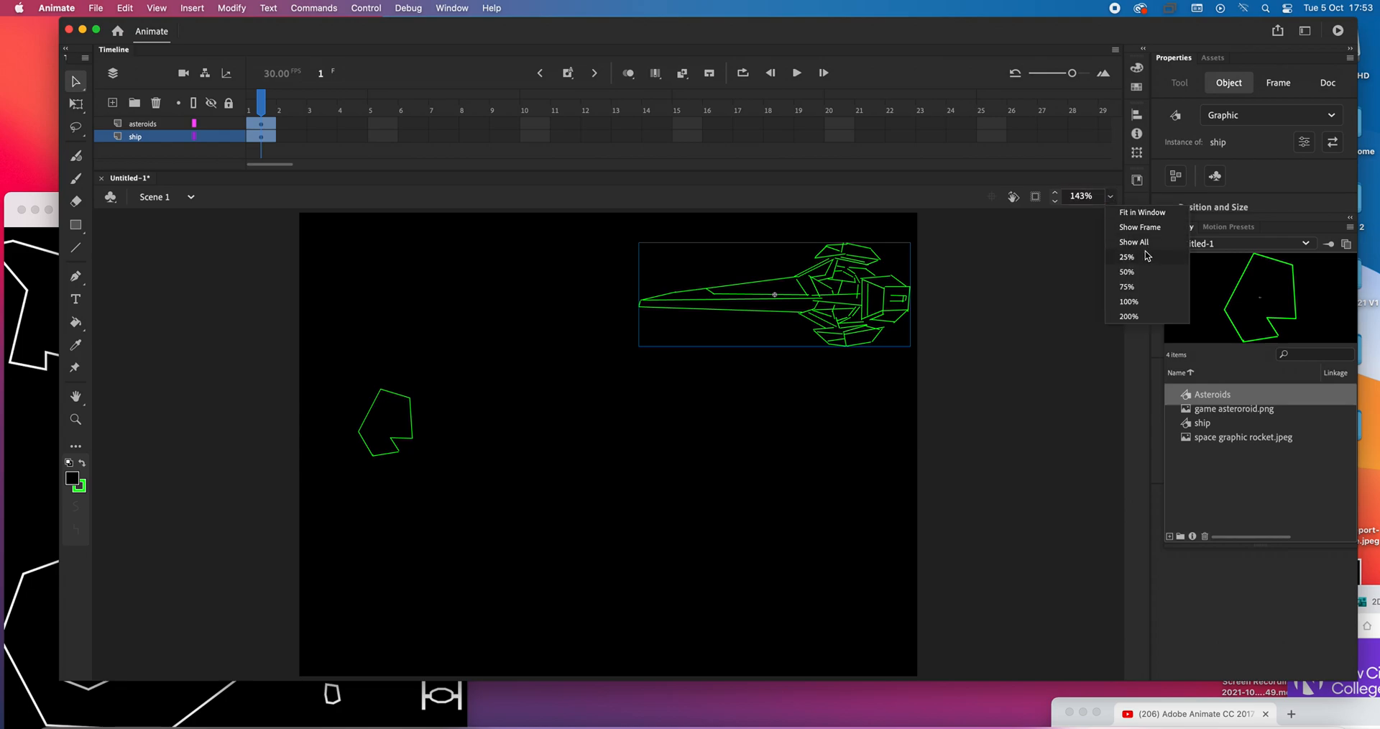
click(1139, 213)
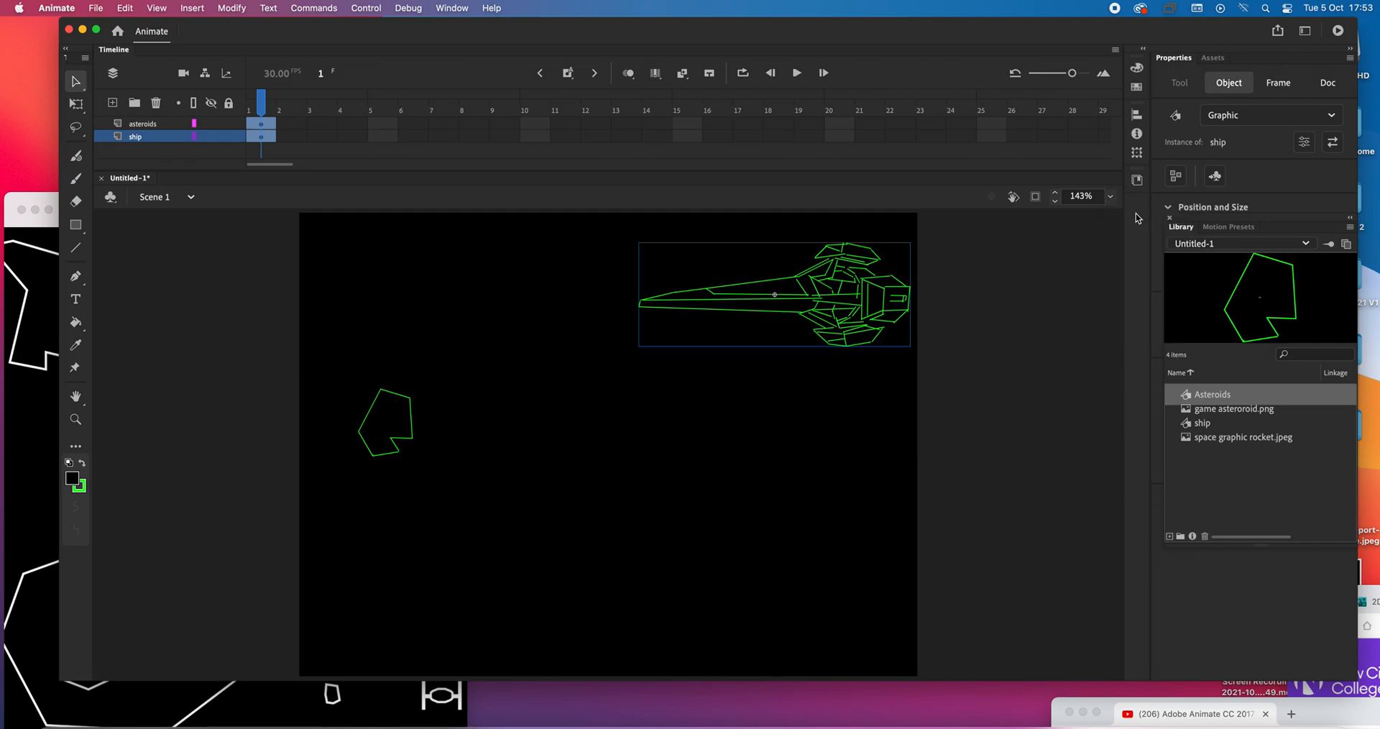
click(1110, 196)
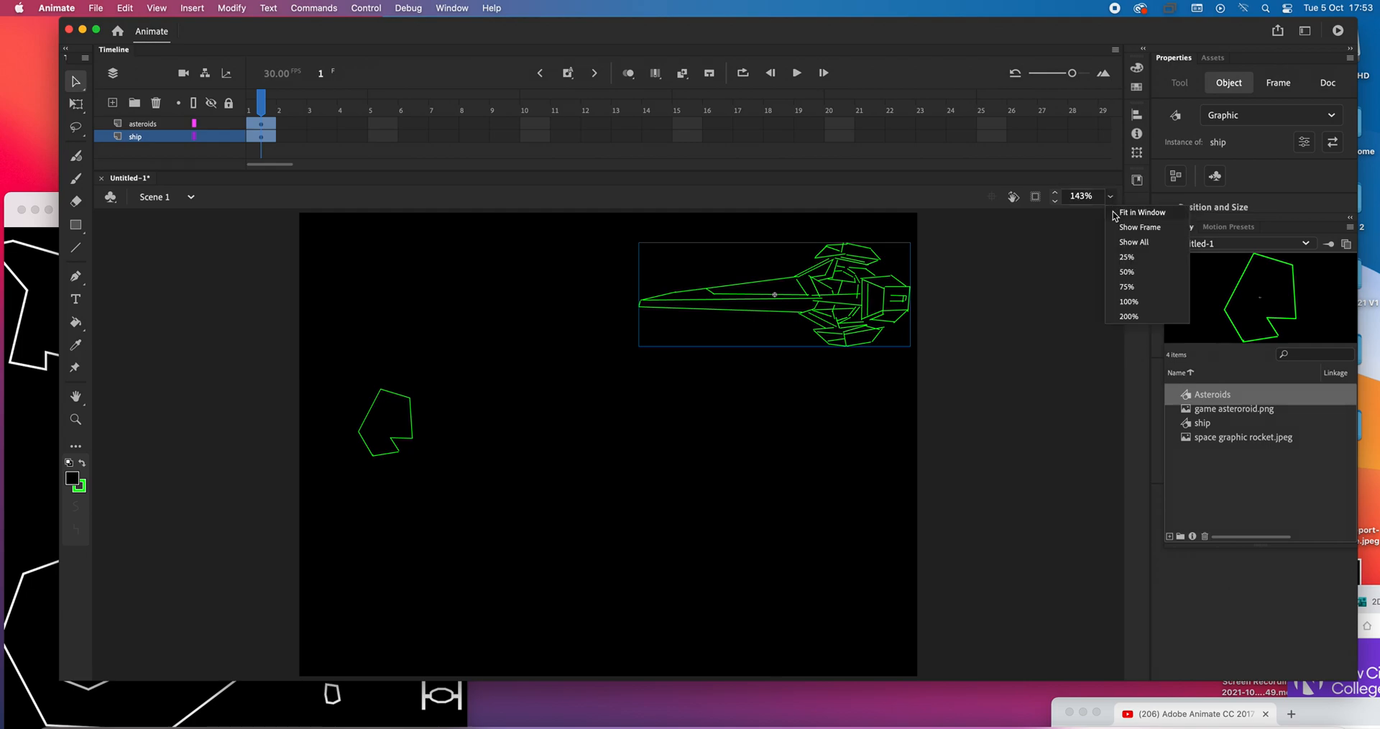
click(1140, 302)
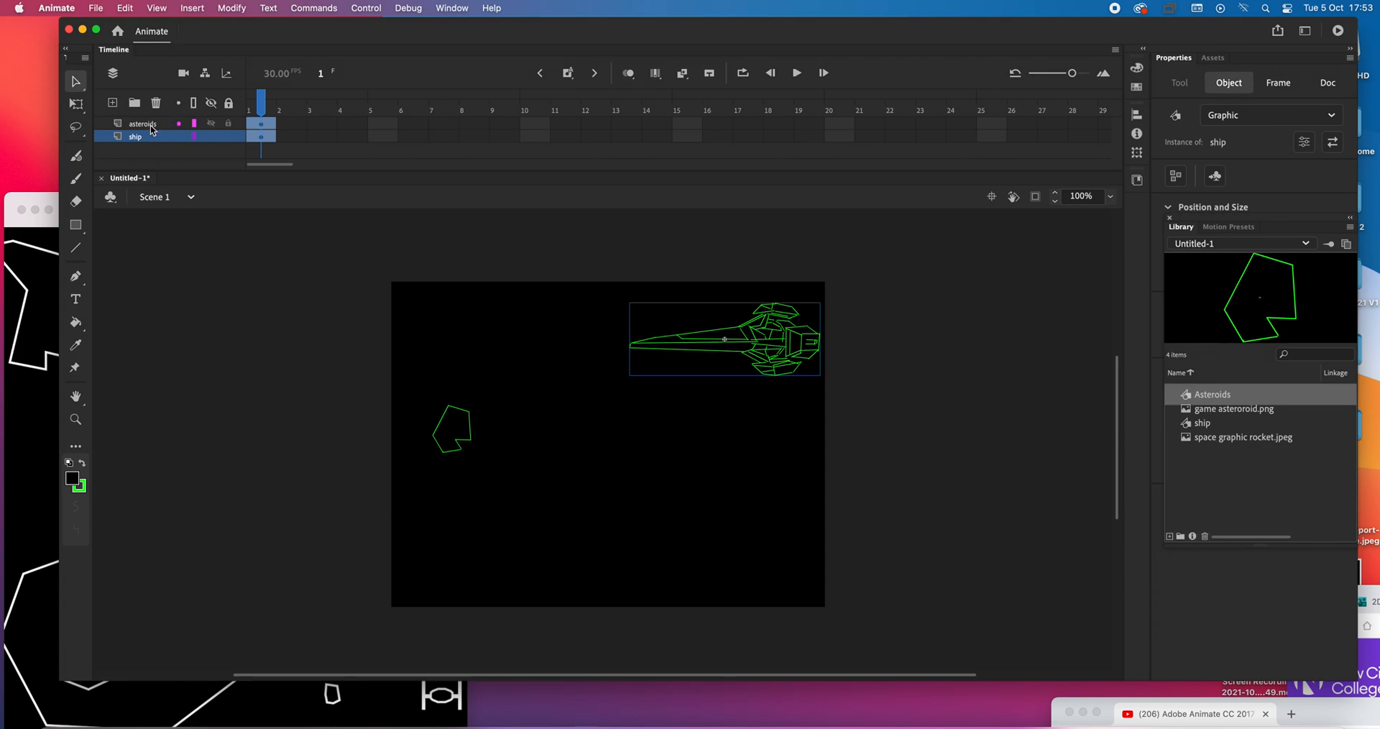
click(212, 137)
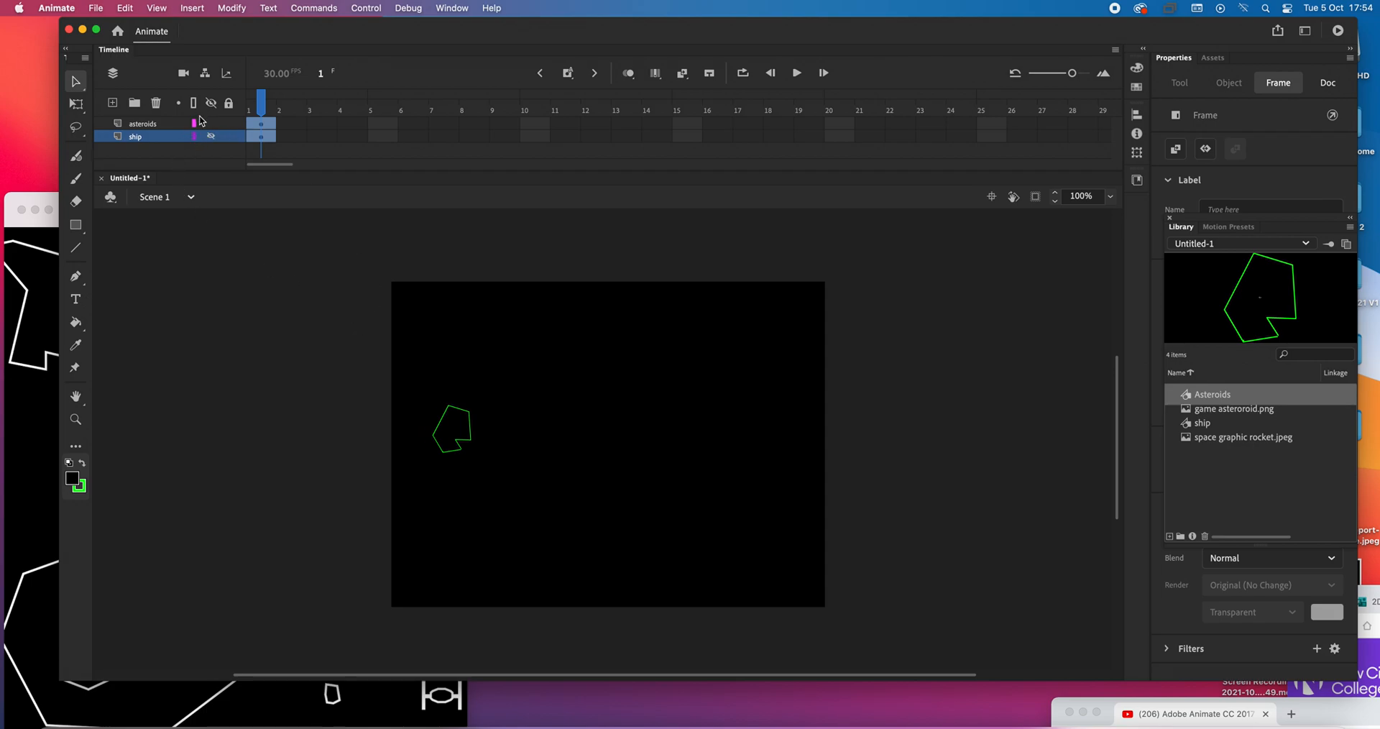
click(257, 123)
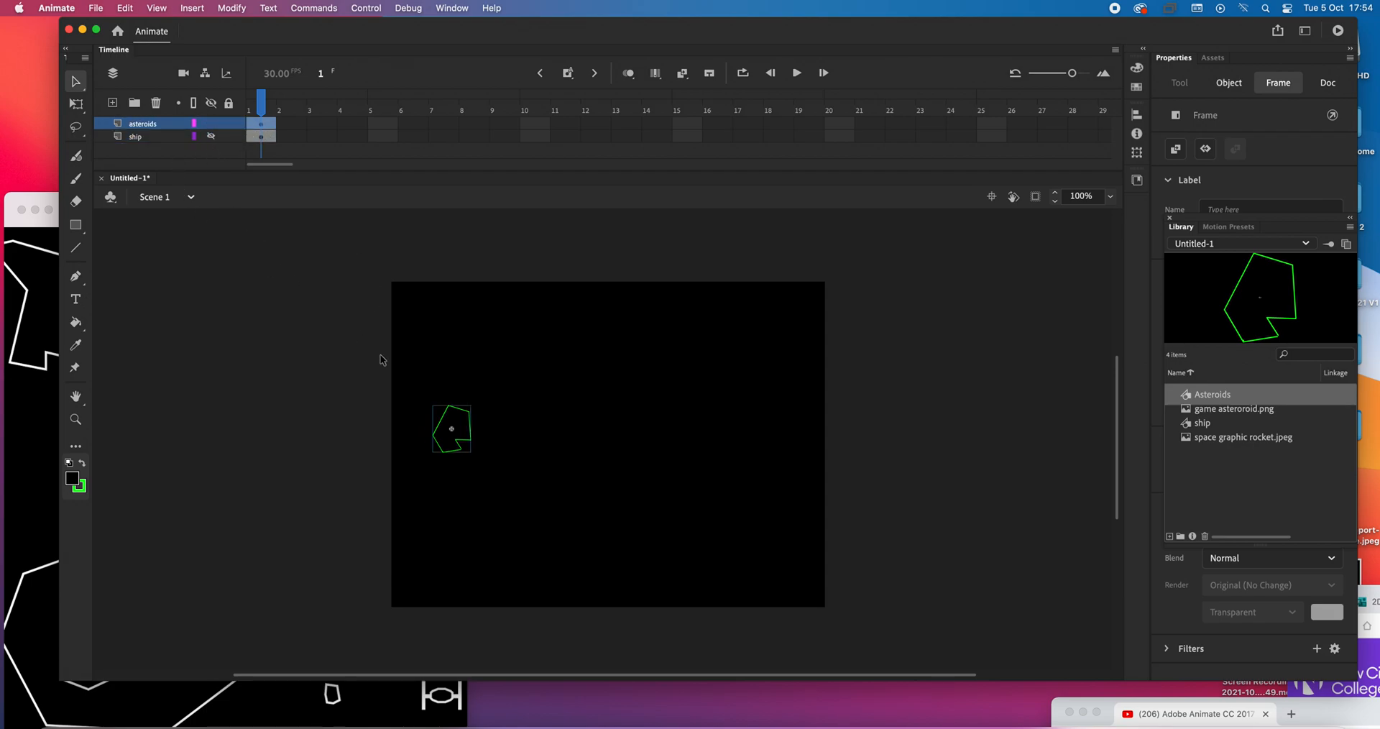
drag(452, 432, 440, 372)
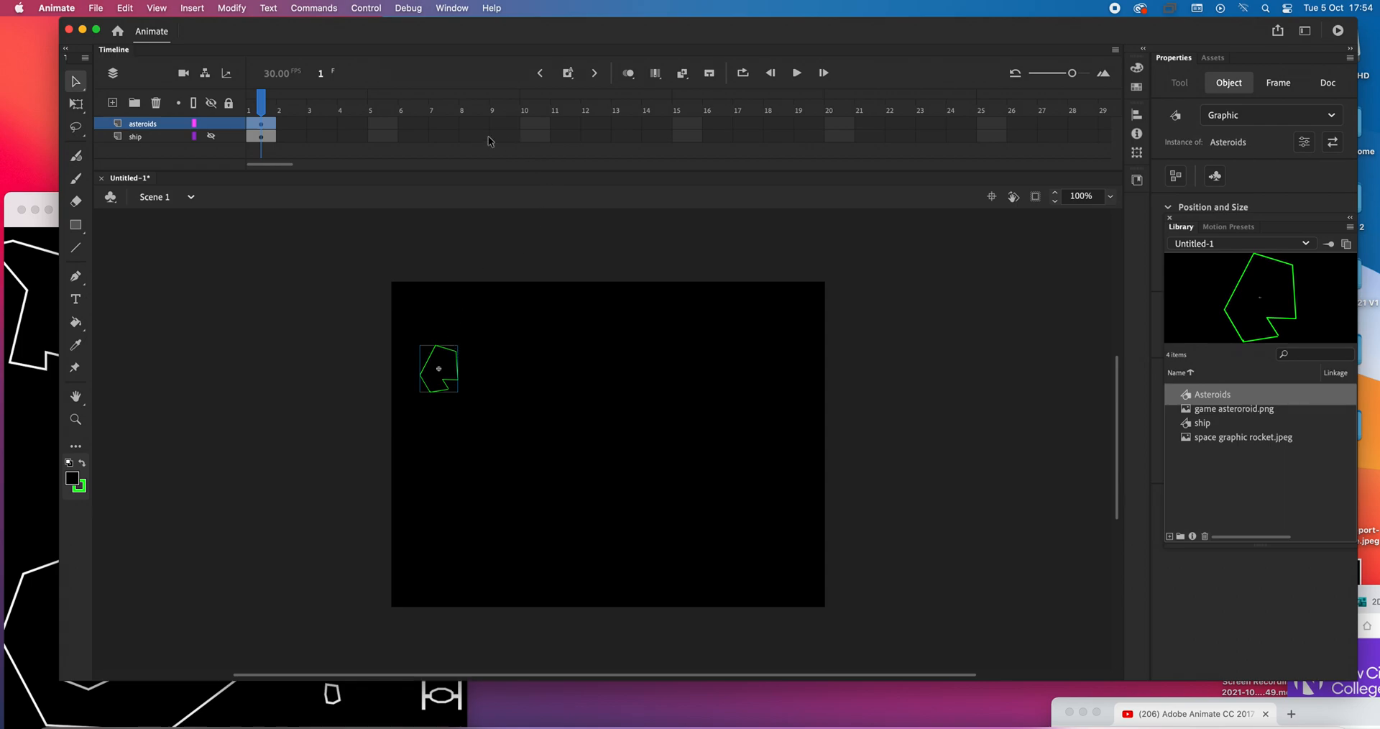
Insert frames on the asteroids layer so that it extends from frame 1 to frame 20.
click(686, 128)
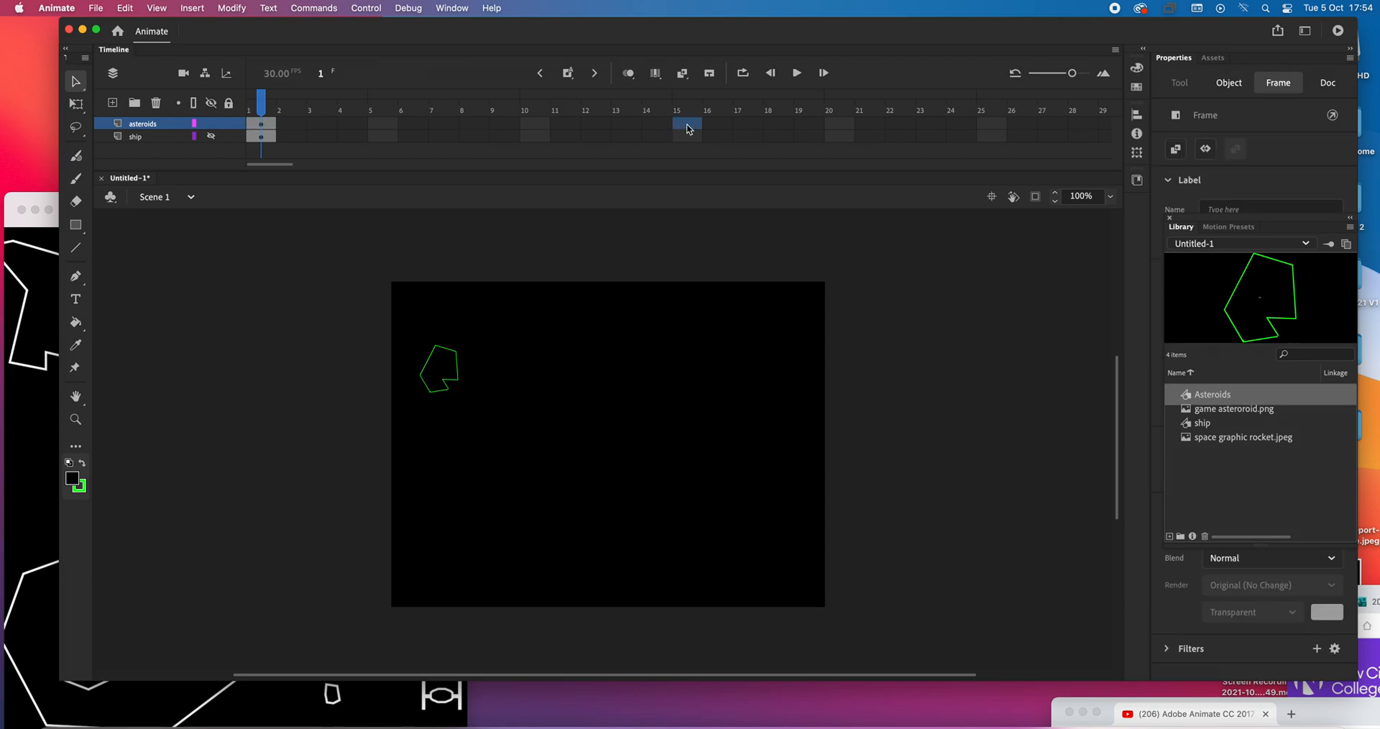
click(149, 127)
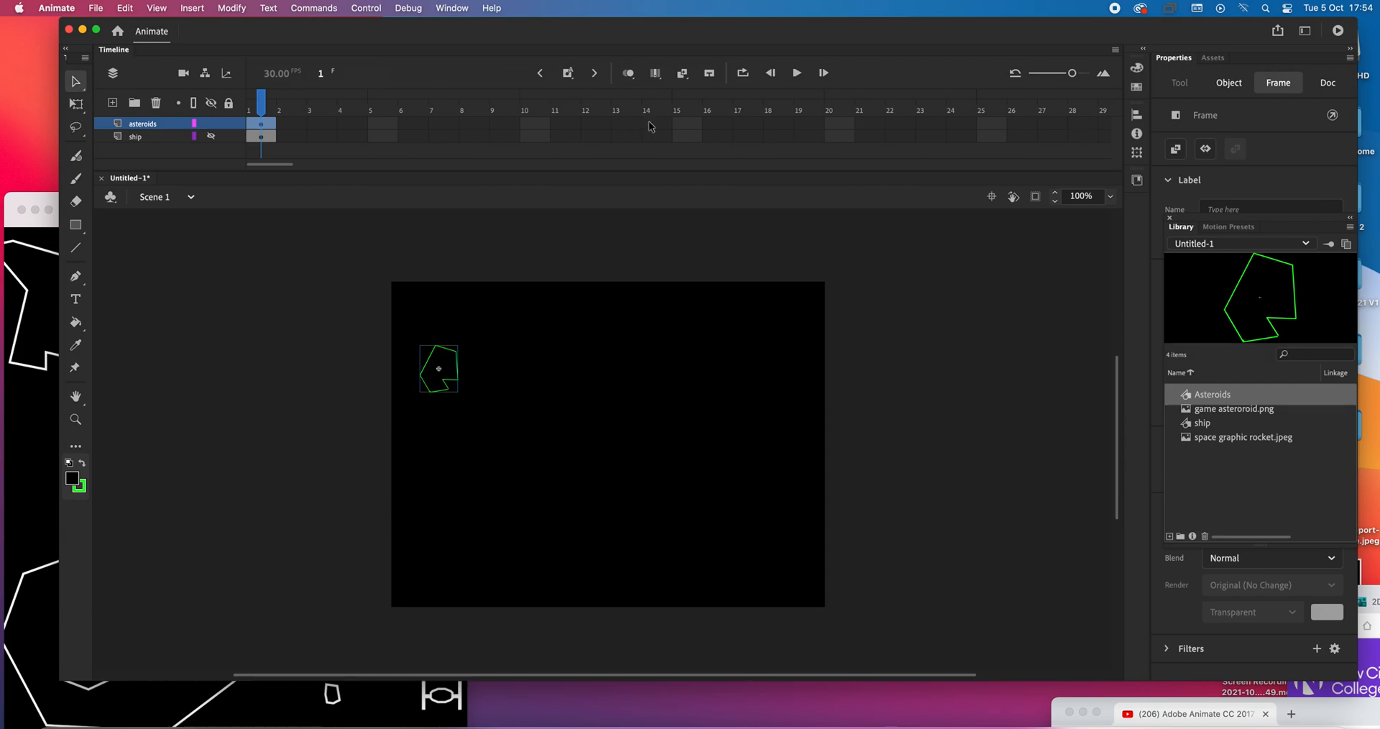
drag(291, 127, 836, 124)
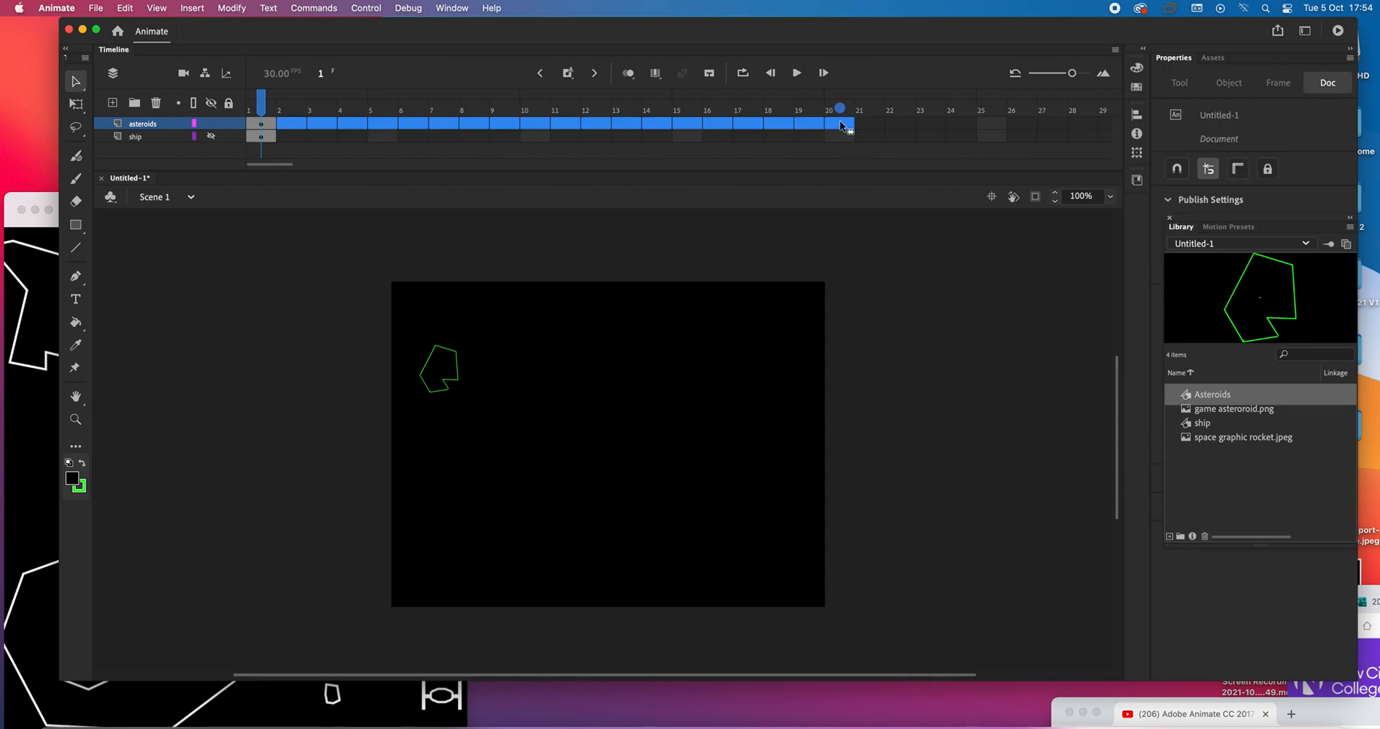
click(838, 124)
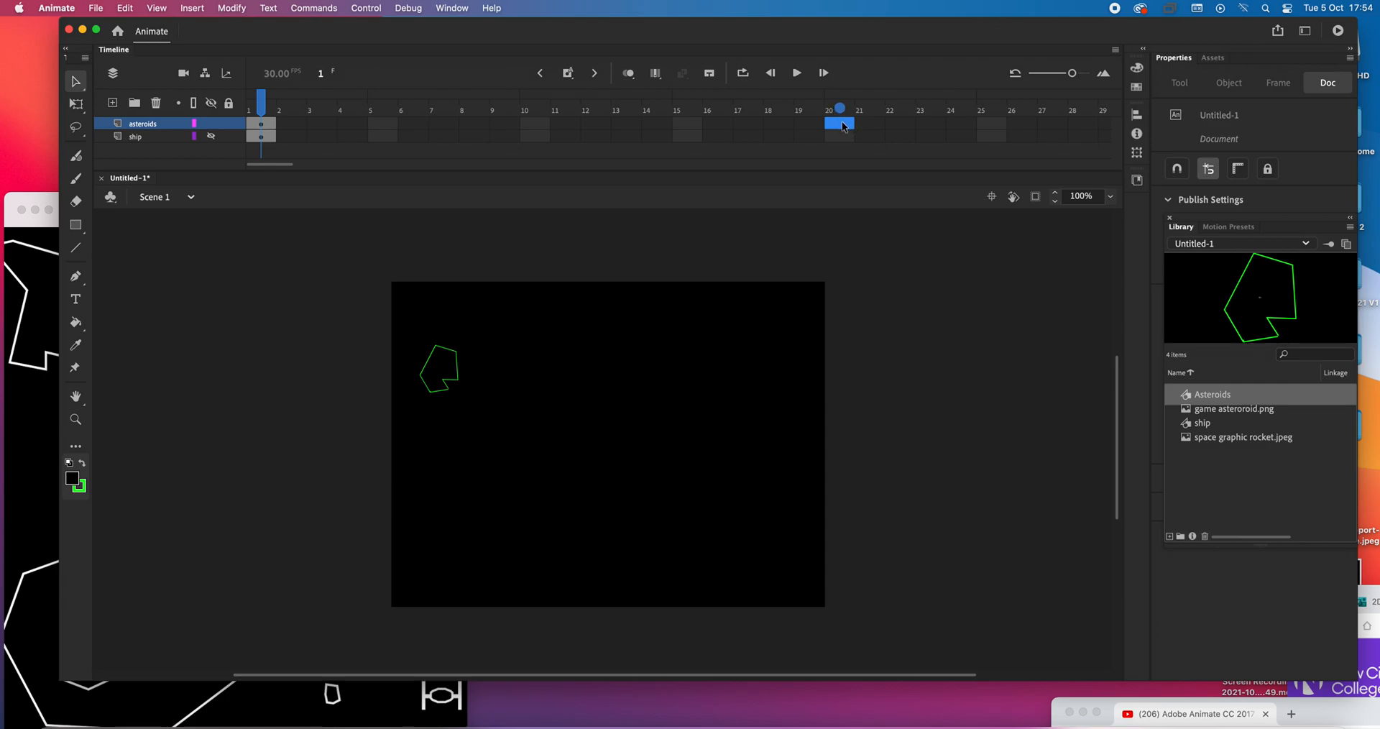
click(116, 128)
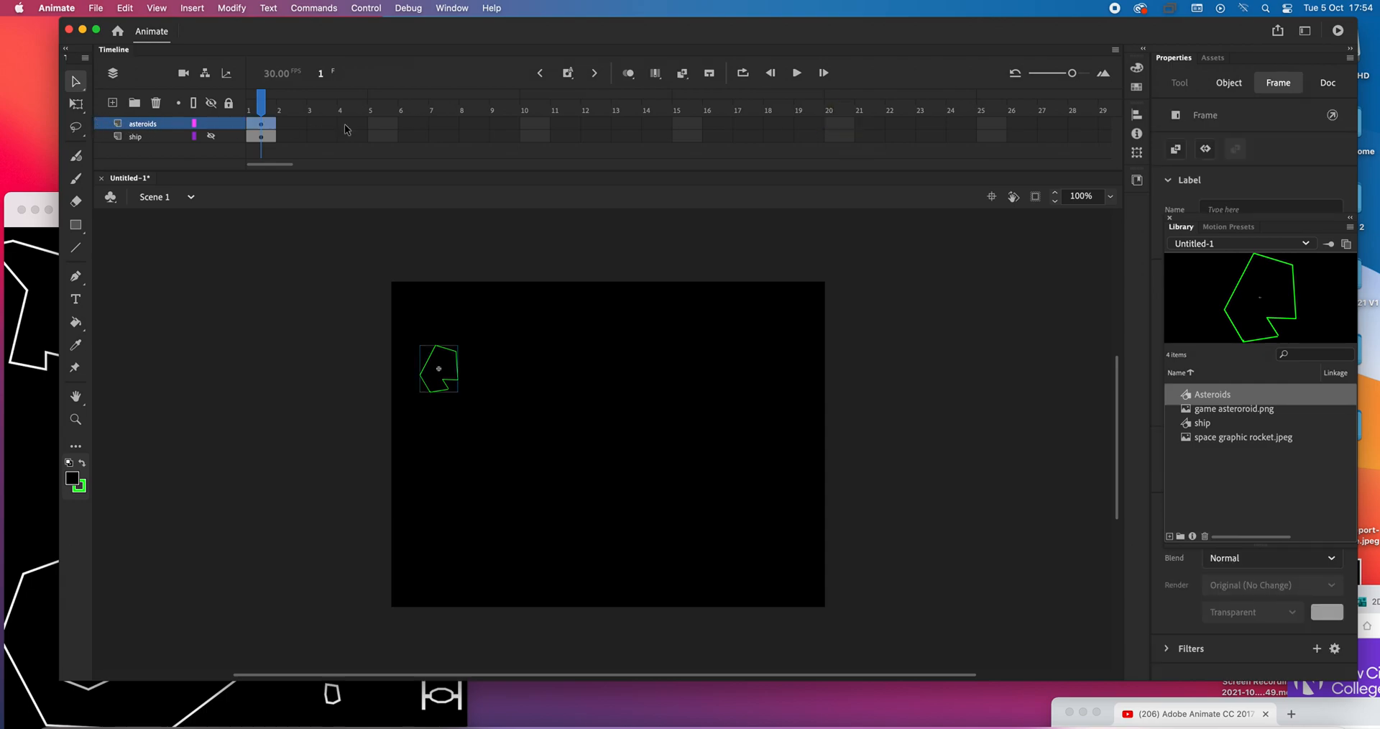
drag(842, 127, 279, 123)
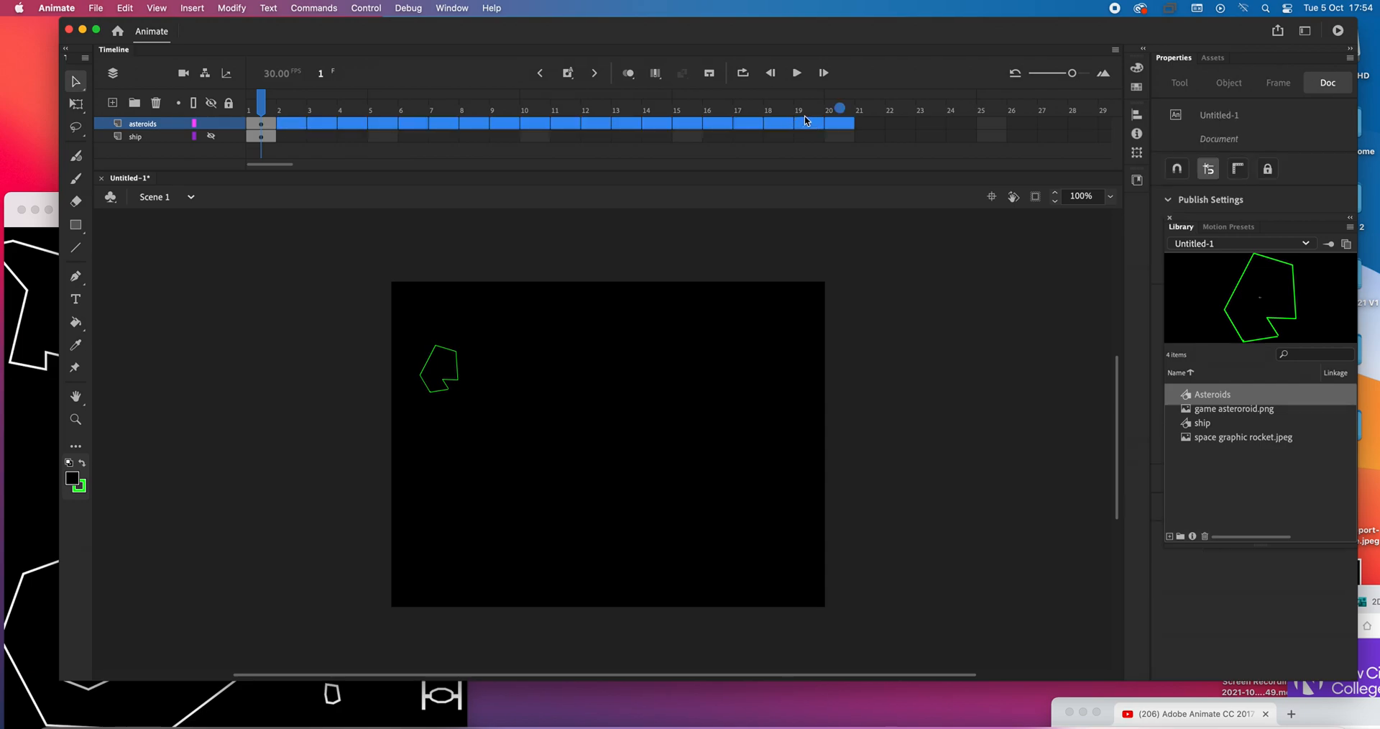
right_click(848, 123)
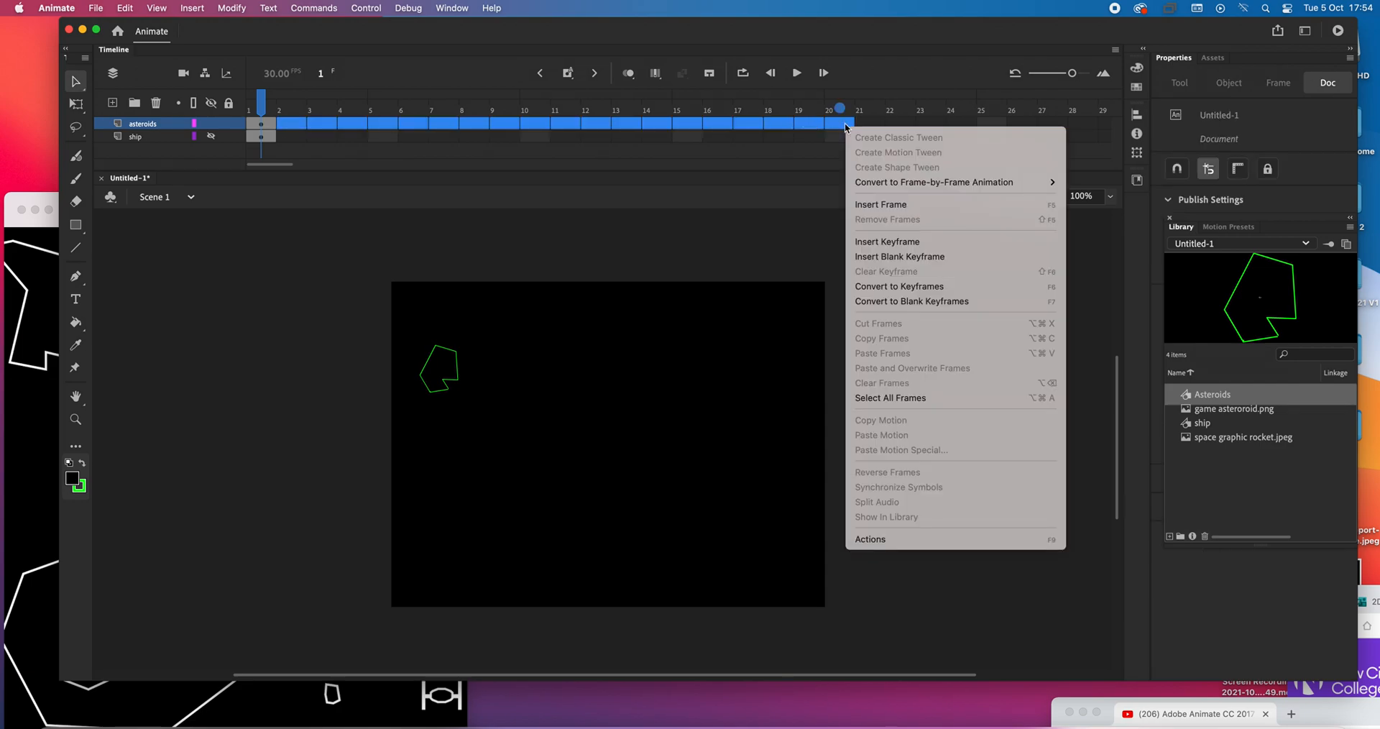
click(873, 206)
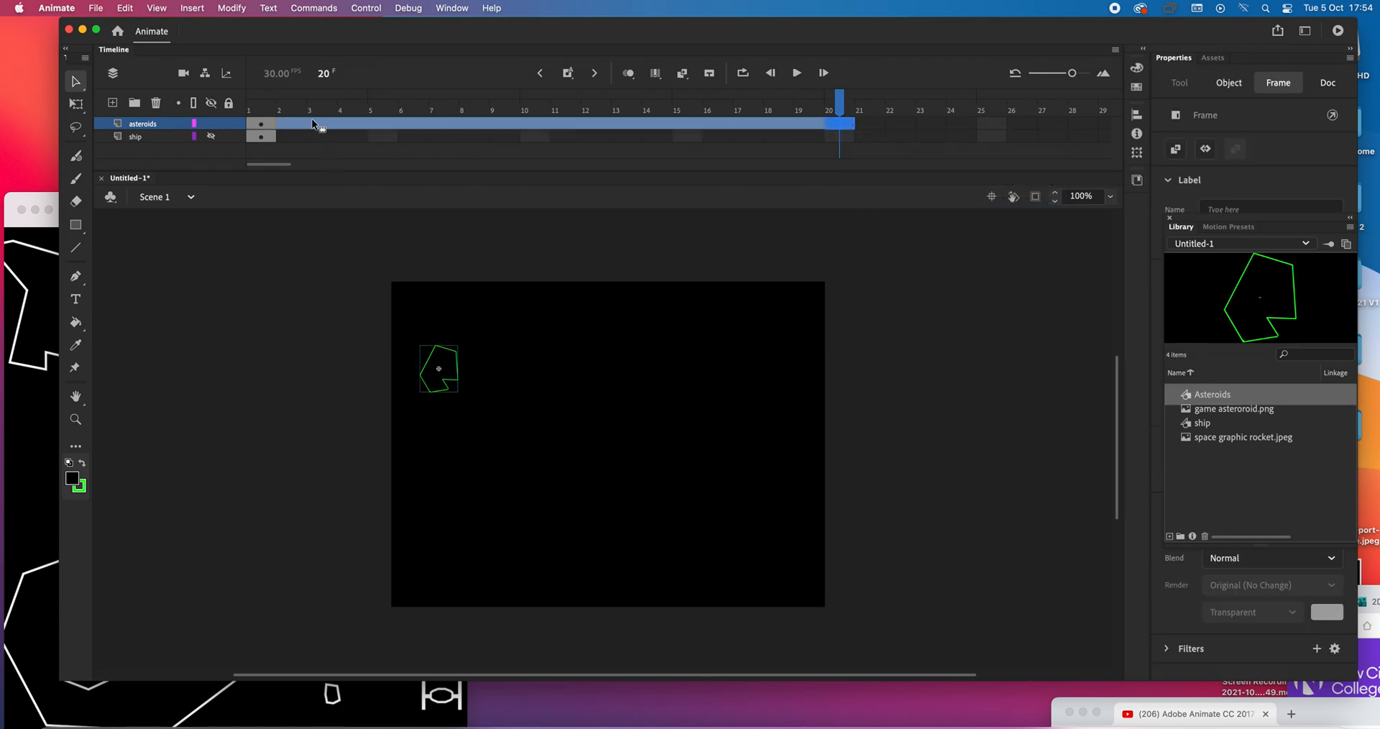
mouse_move(851, 109)
mouse_down()
mouse_move(382, 110)
mouse_move(841, 112)
mouse_up()
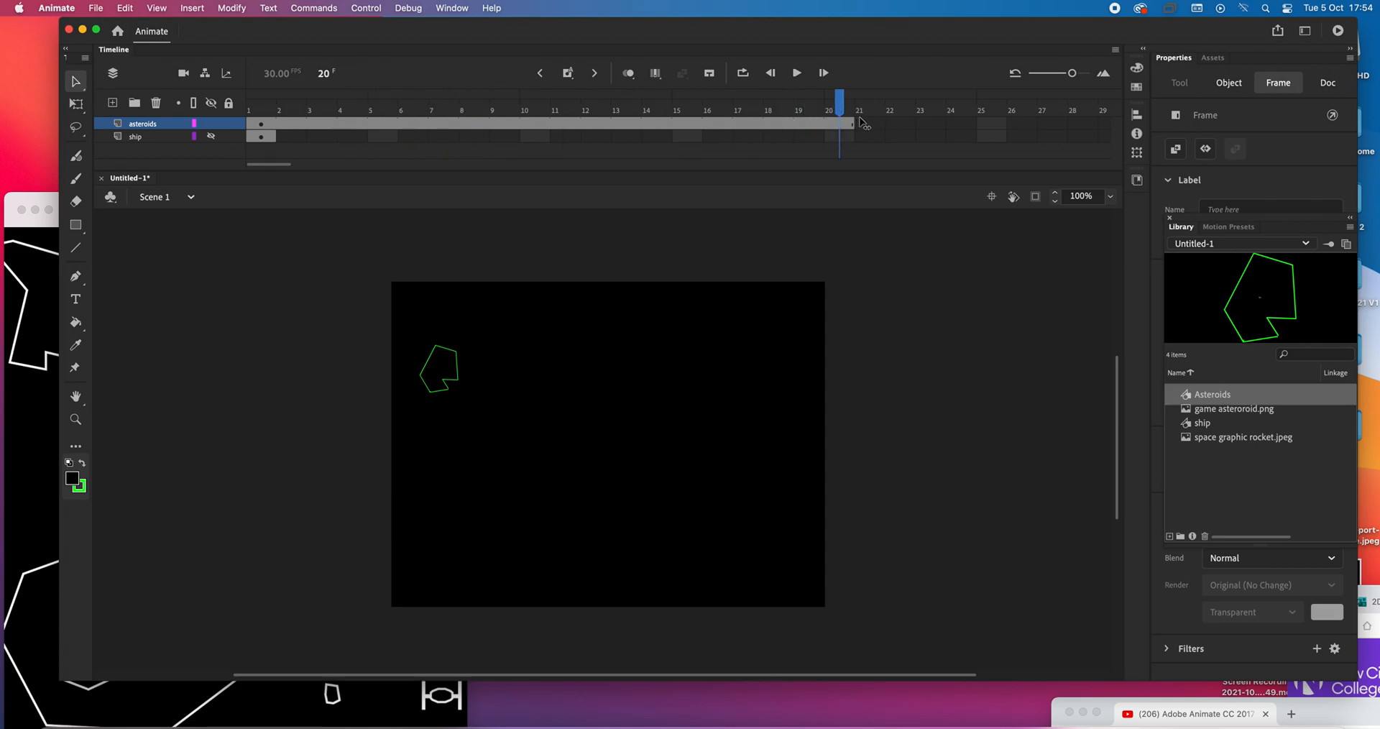
Move the asteroid closer to the stage's upper-left corner at frame 1 and insert a keyframe at frame 5 of the asteroids layer.
click(260, 123)
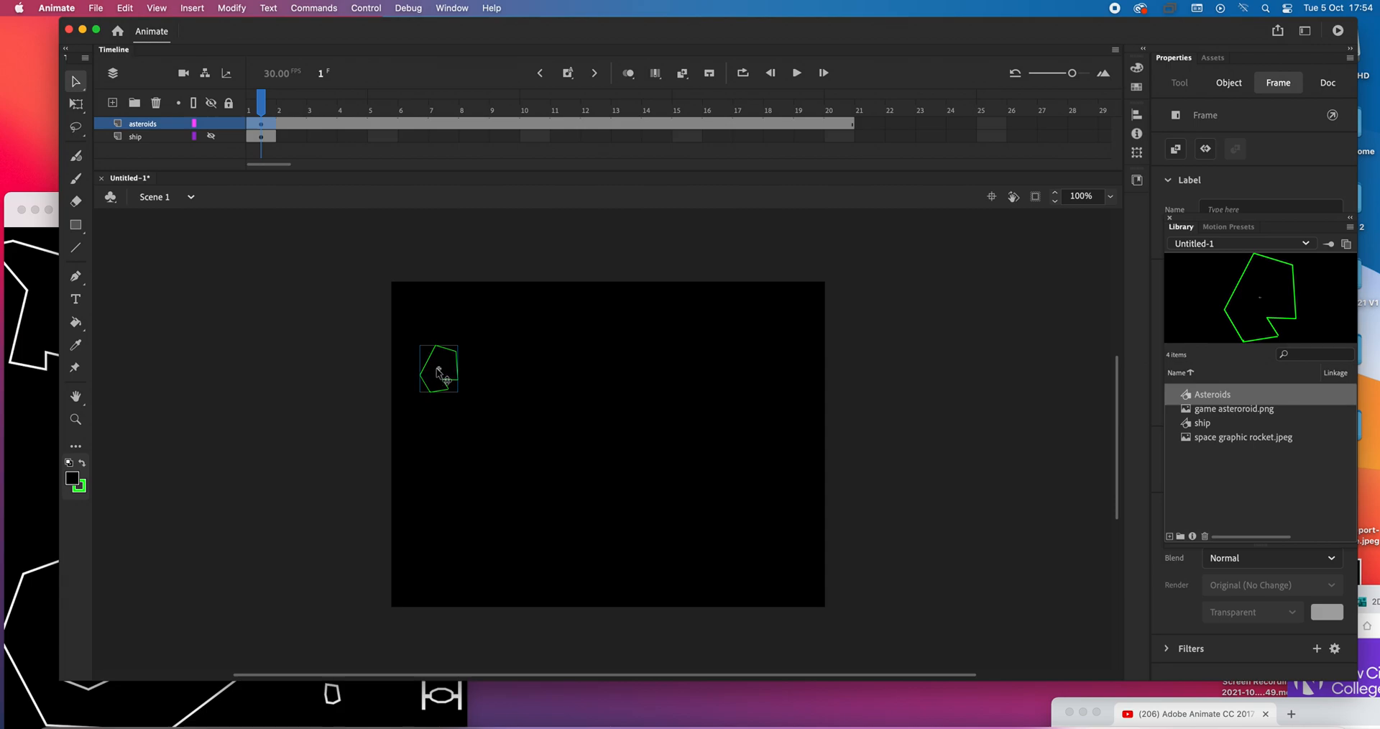
drag(436, 354, 434, 335)
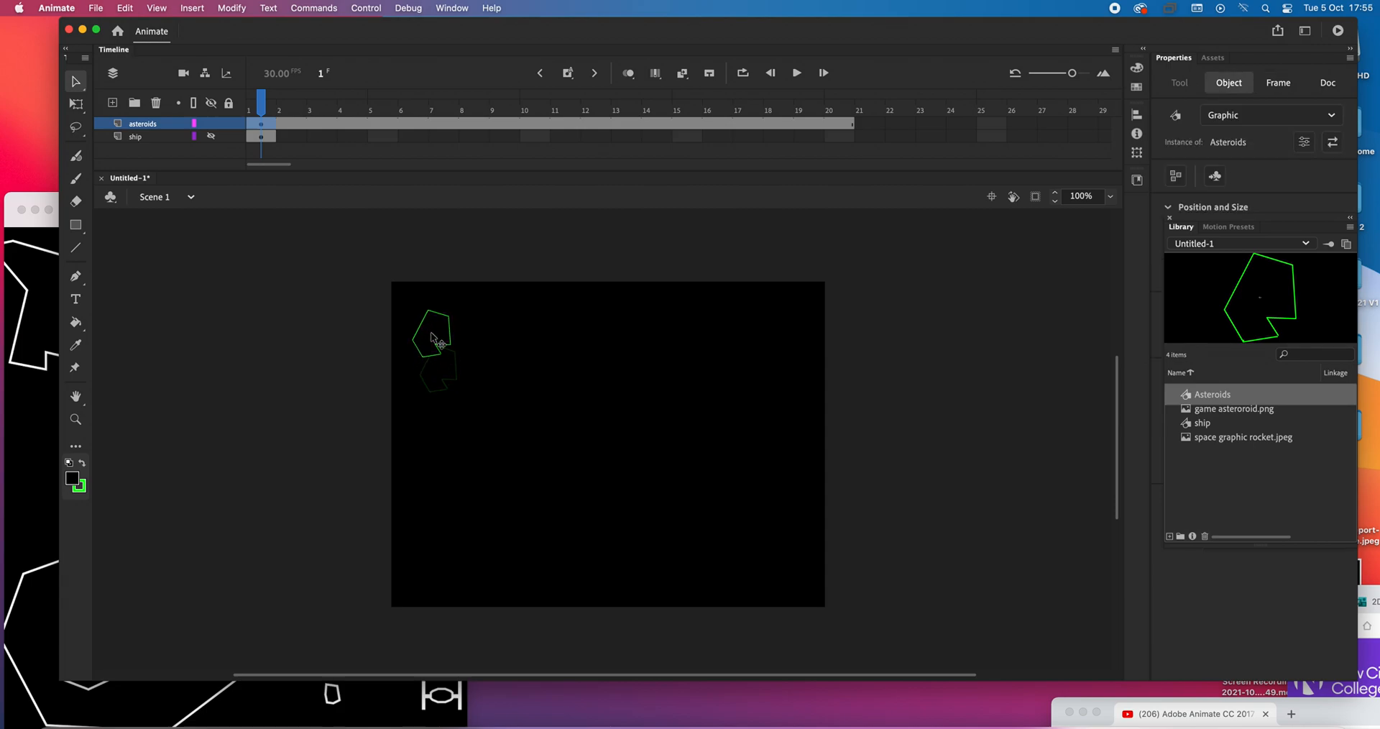
click(378, 123)
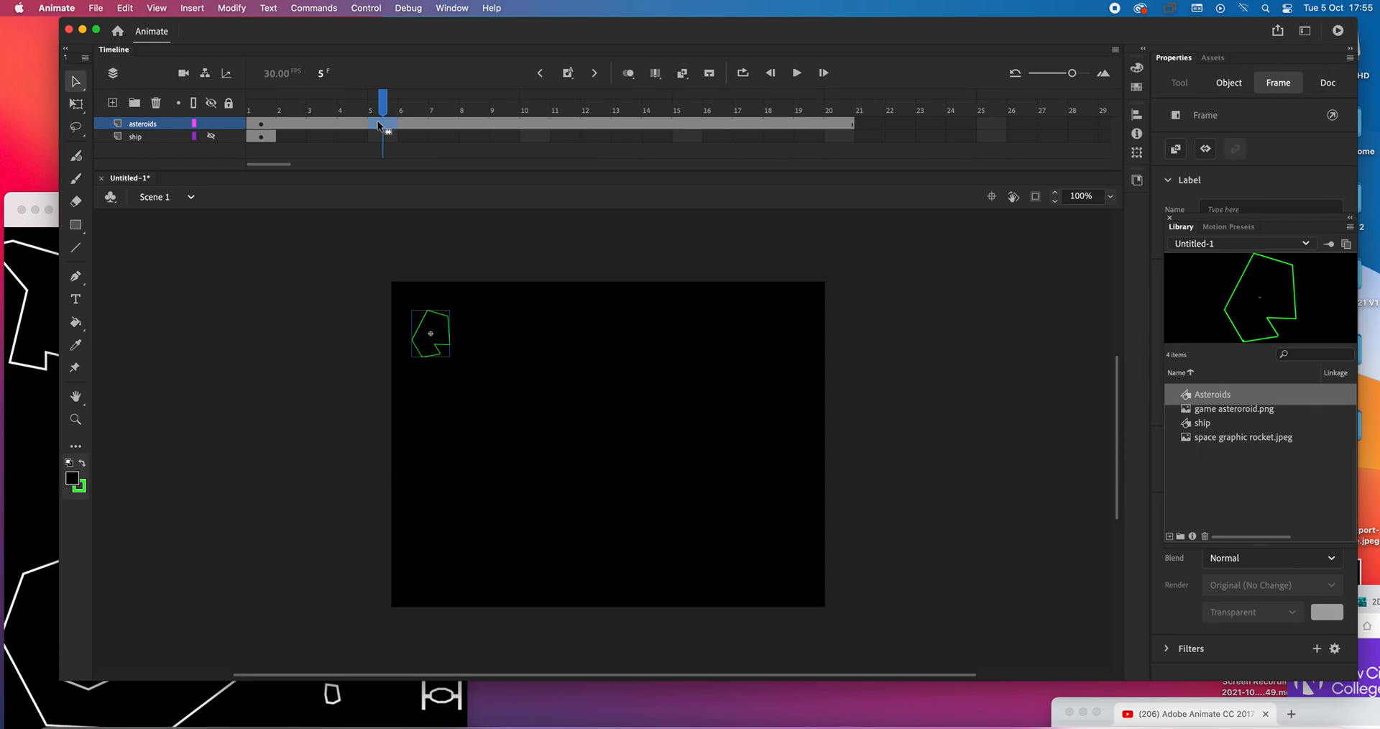
right_click(378, 122)
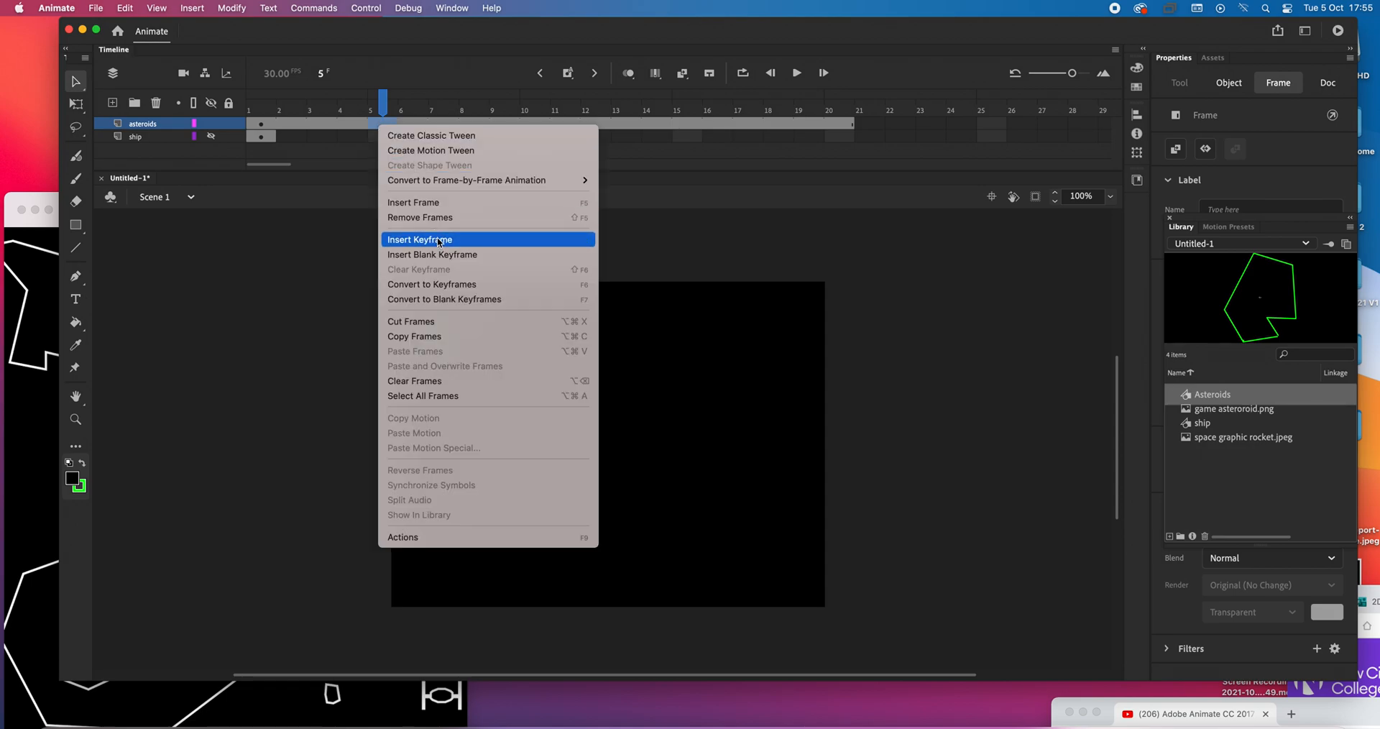
click(573, 82)
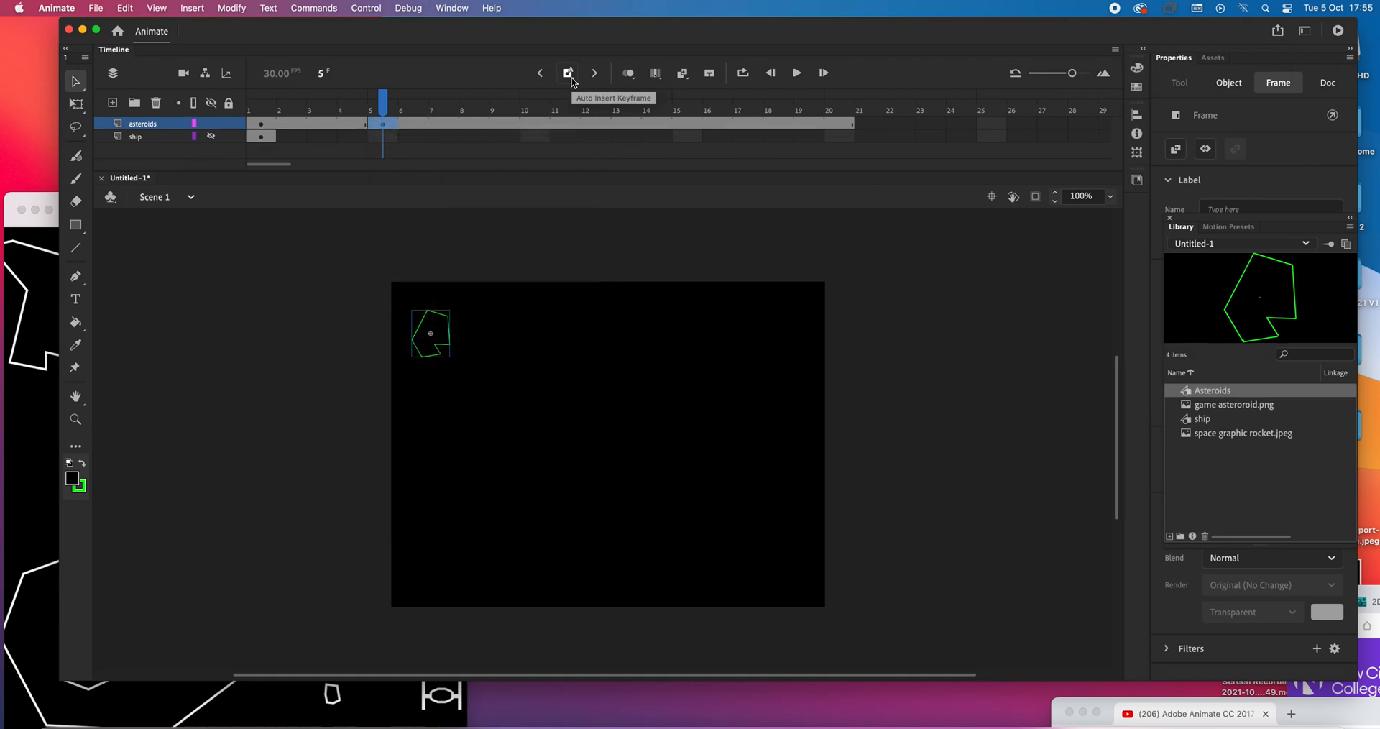
click(573, 79)
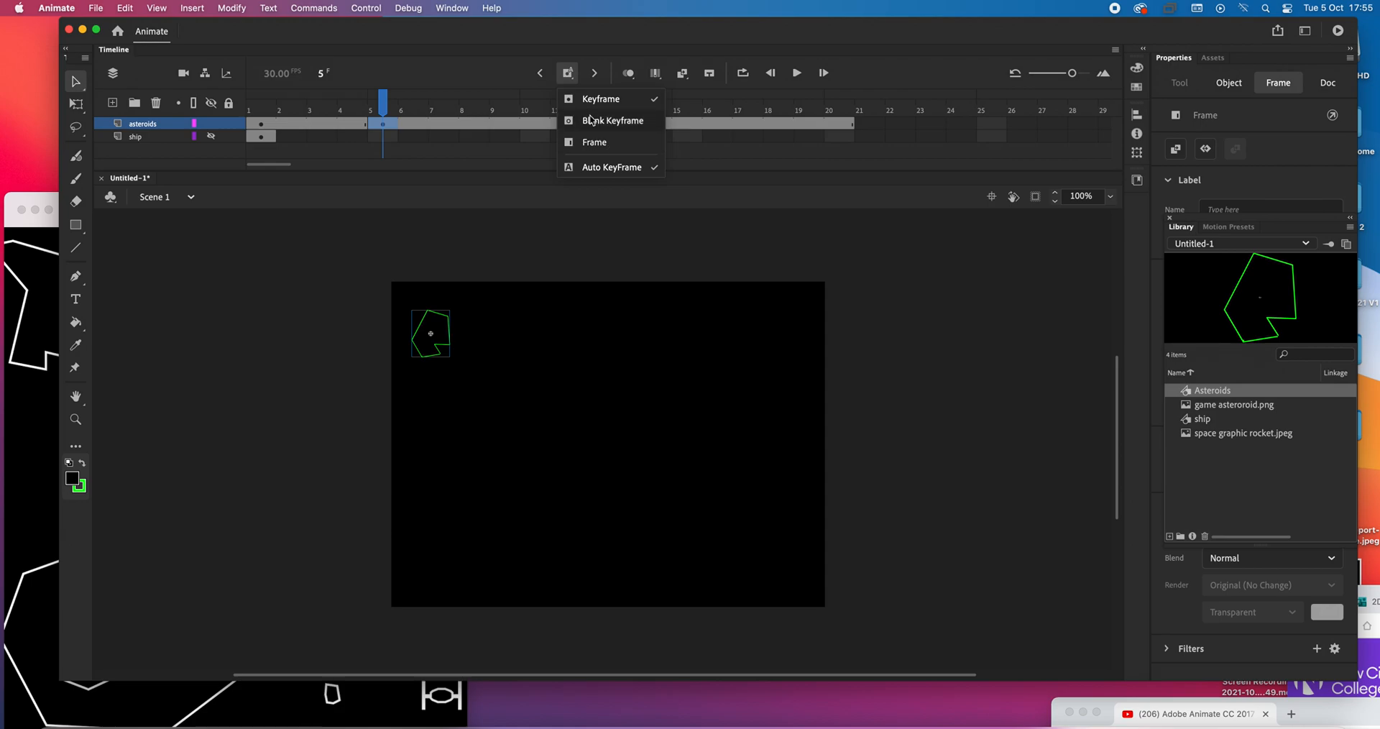
click(389, 124)
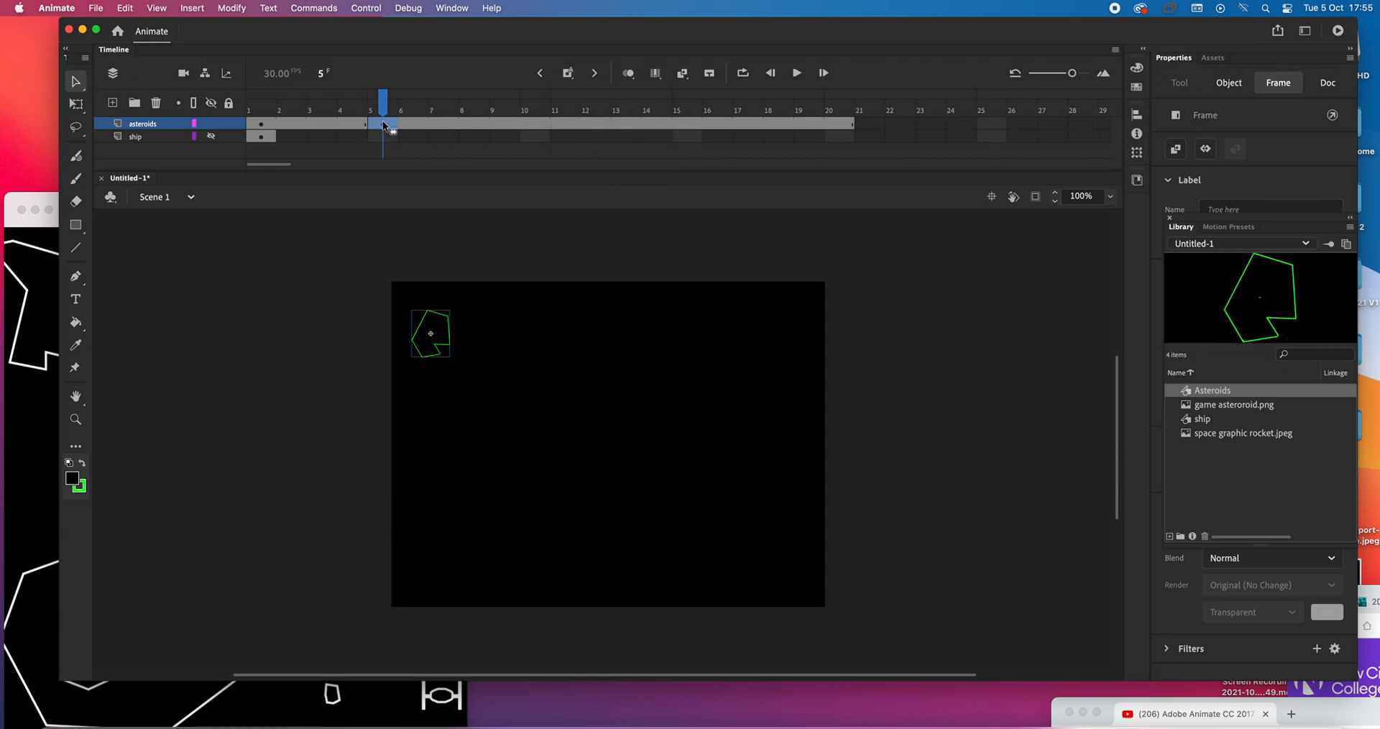
click(573, 78)
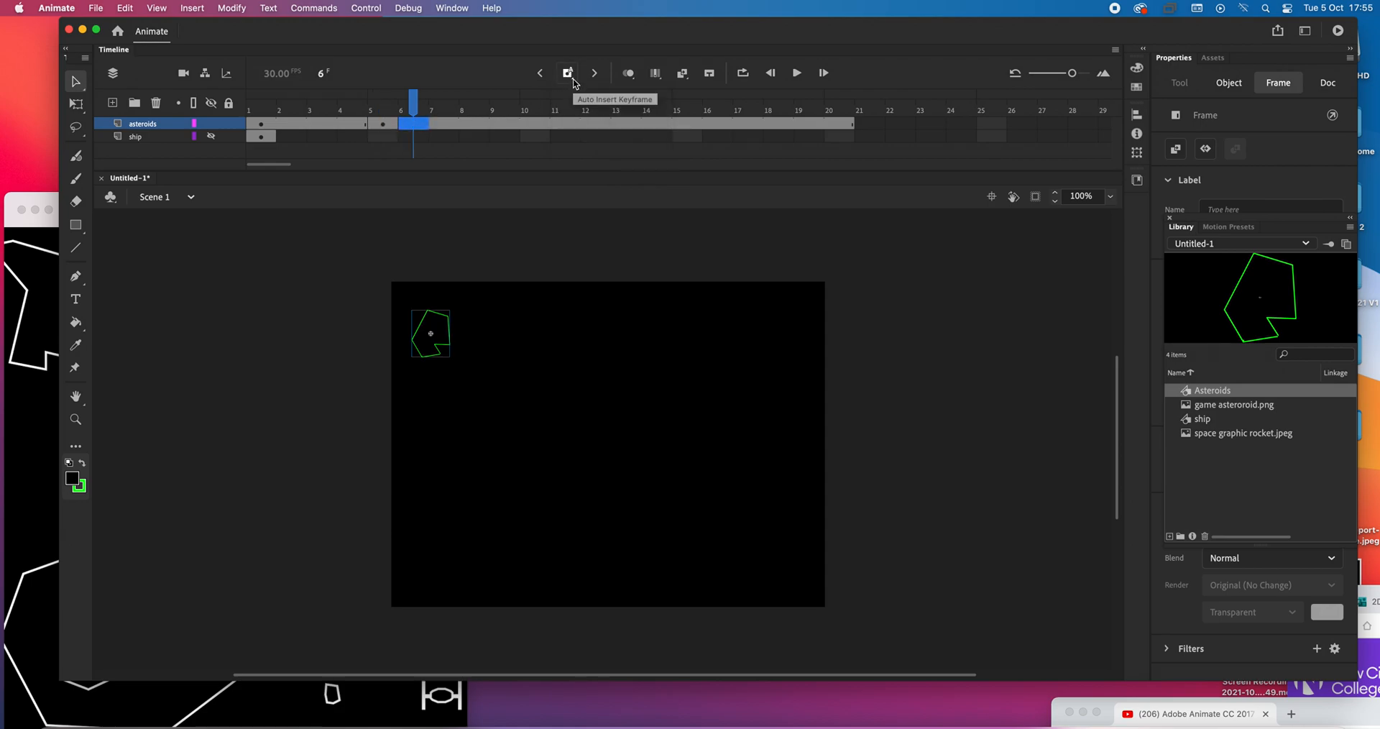
key(super+z)
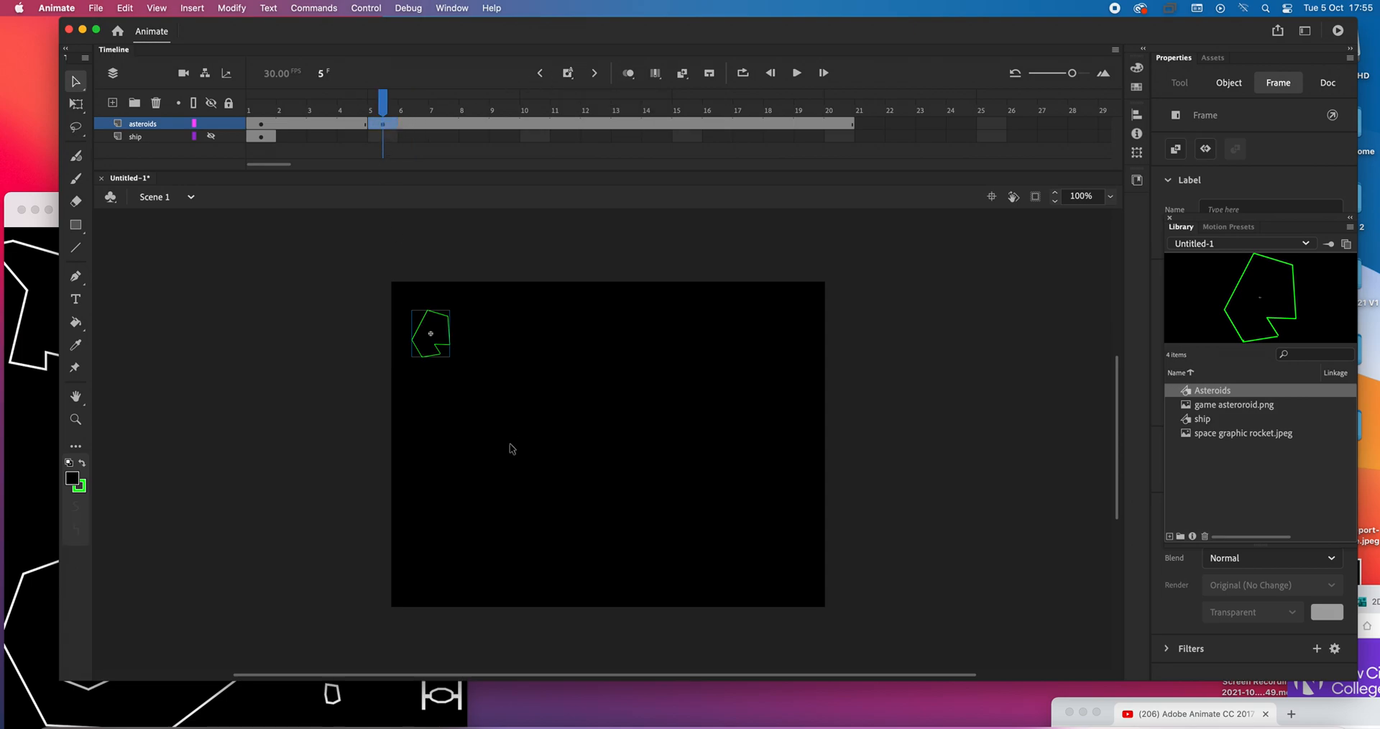
Place the asteroid near the stage's top centre at frame 5, and in the upper-right corner on a new keyframe at frame 10.
drag(434, 339, 650, 335)
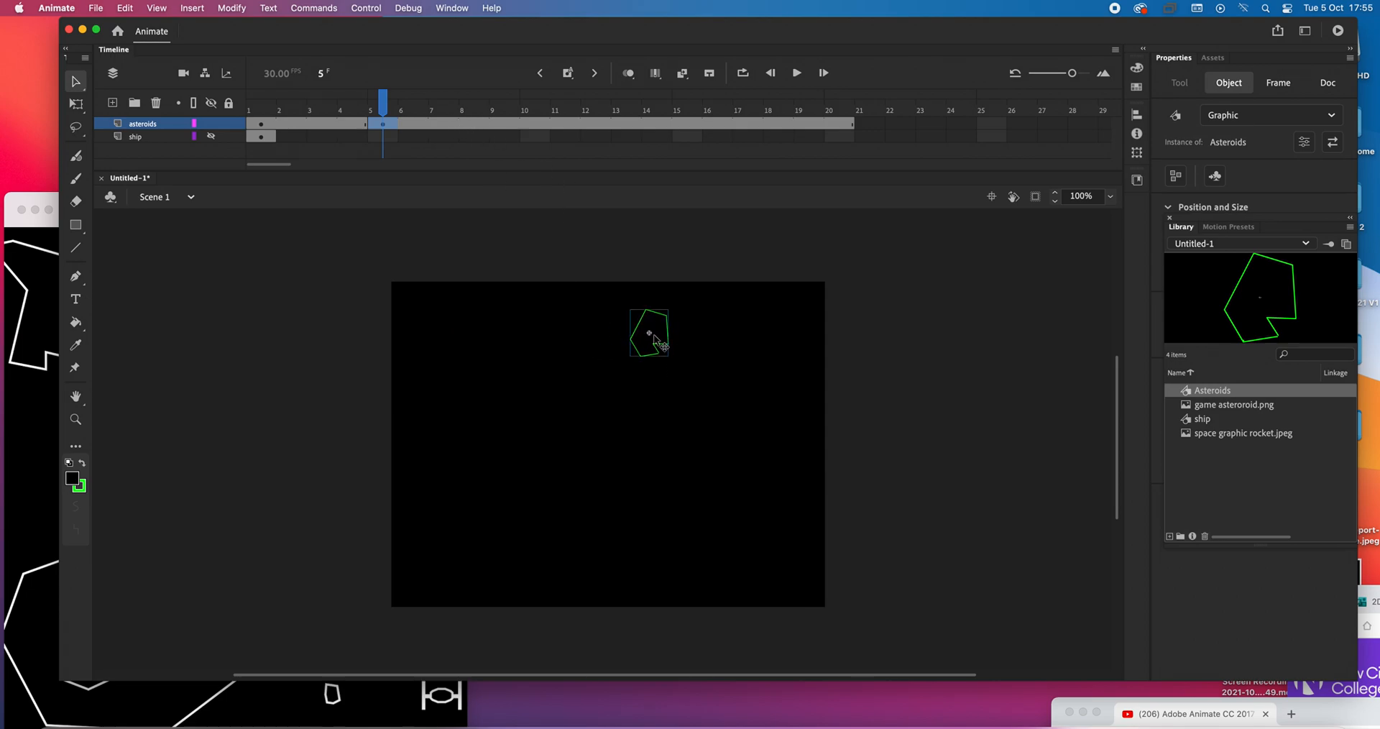
drag(651, 335, 573, 325)
click(522, 122)
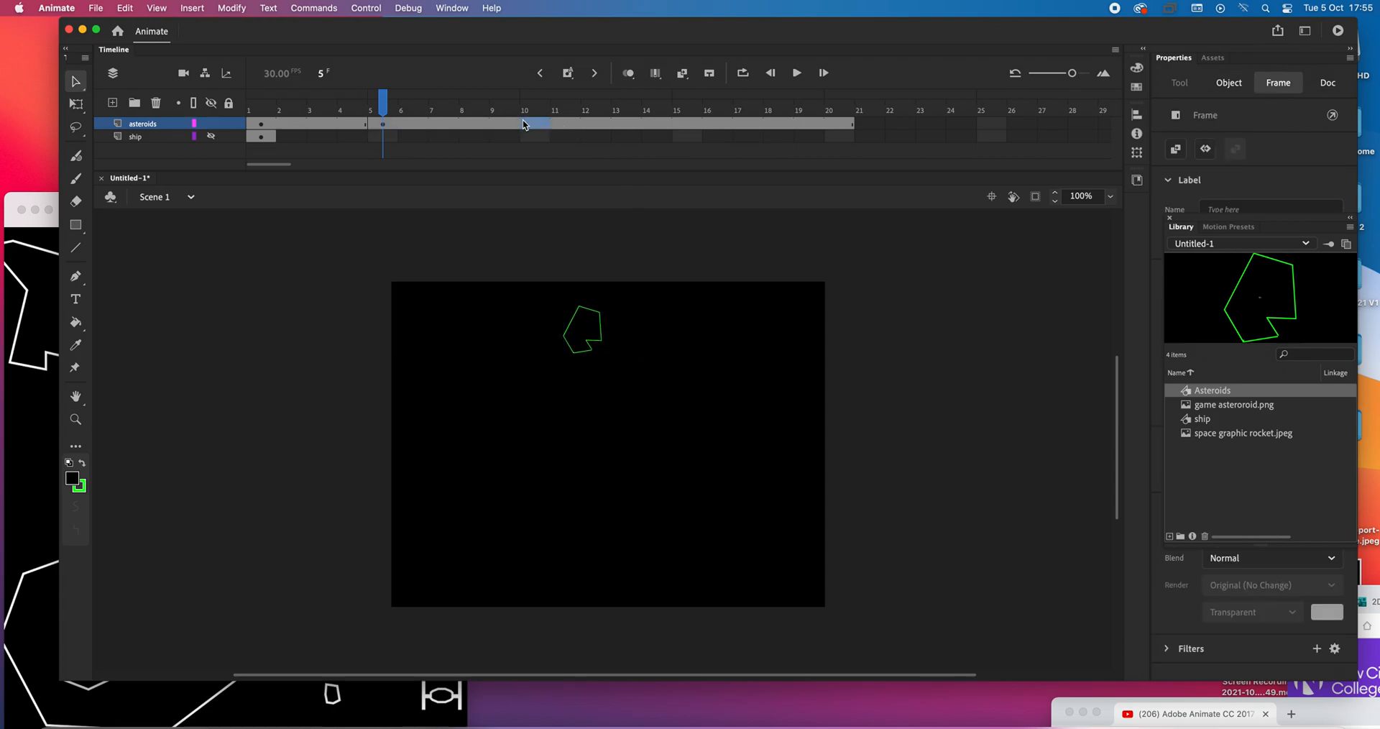
click(568, 73)
drag(583, 330, 769, 322)
Insert a keyframe at frame 15 of the asteroids layer and move the asteroid down to the stage's lower-right corner.
drag(540, 104, 680, 113)
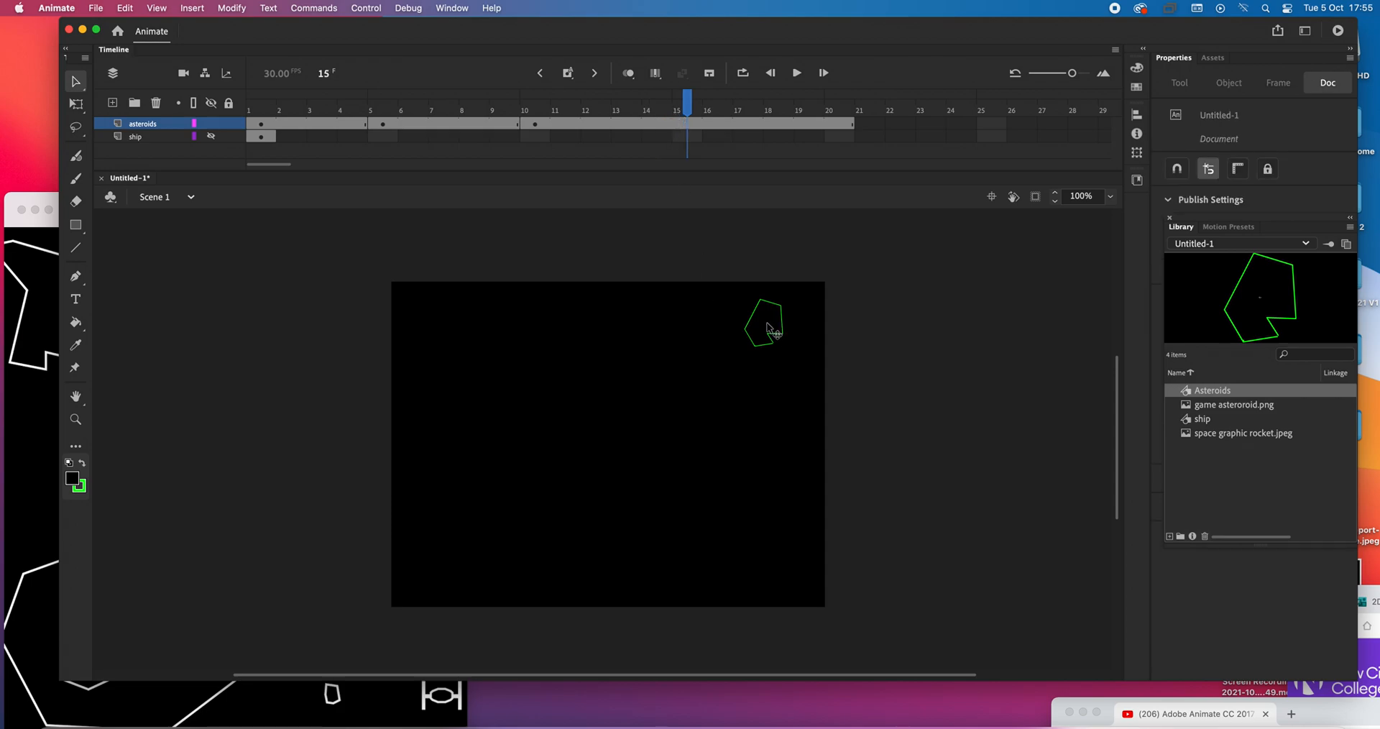
click(568, 73)
drag(776, 337, 785, 572)
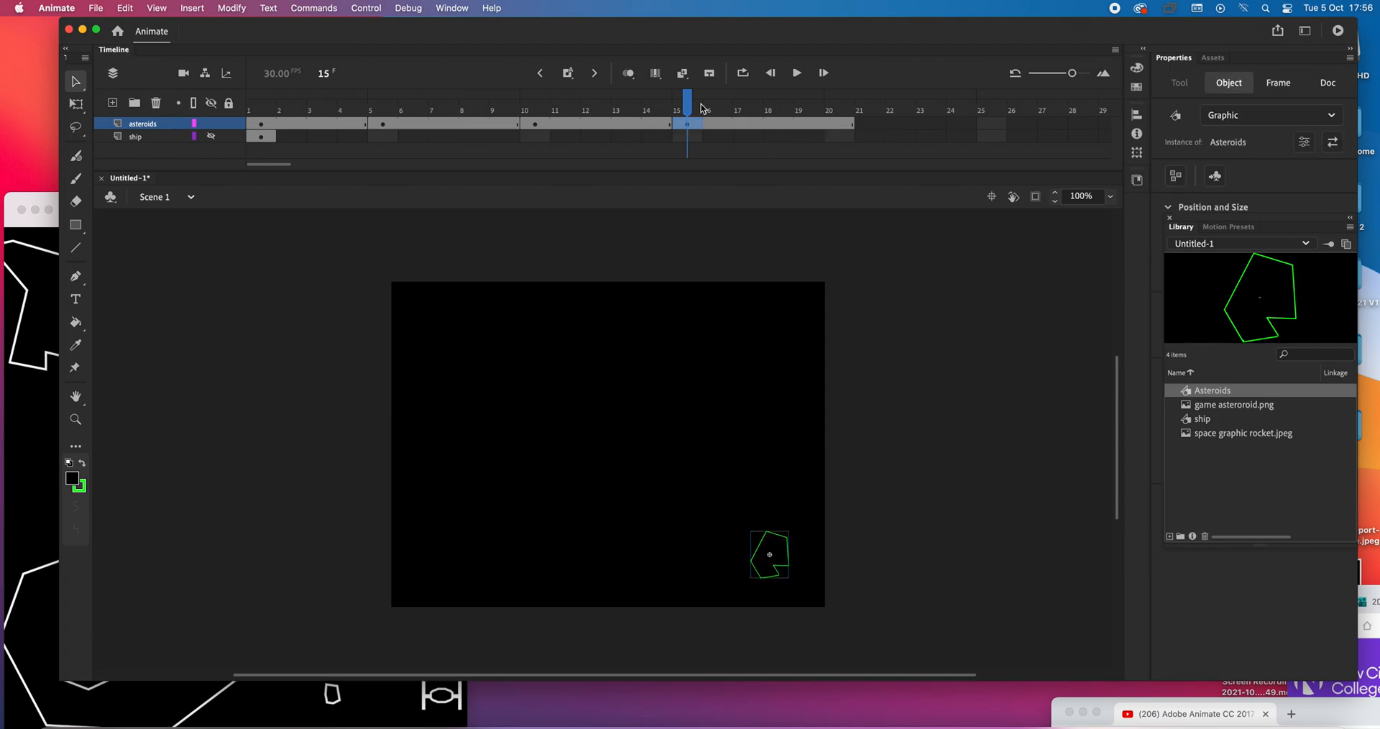
Extend the asteroids layer to frame 25 by inserting frames.
click(1005, 125)
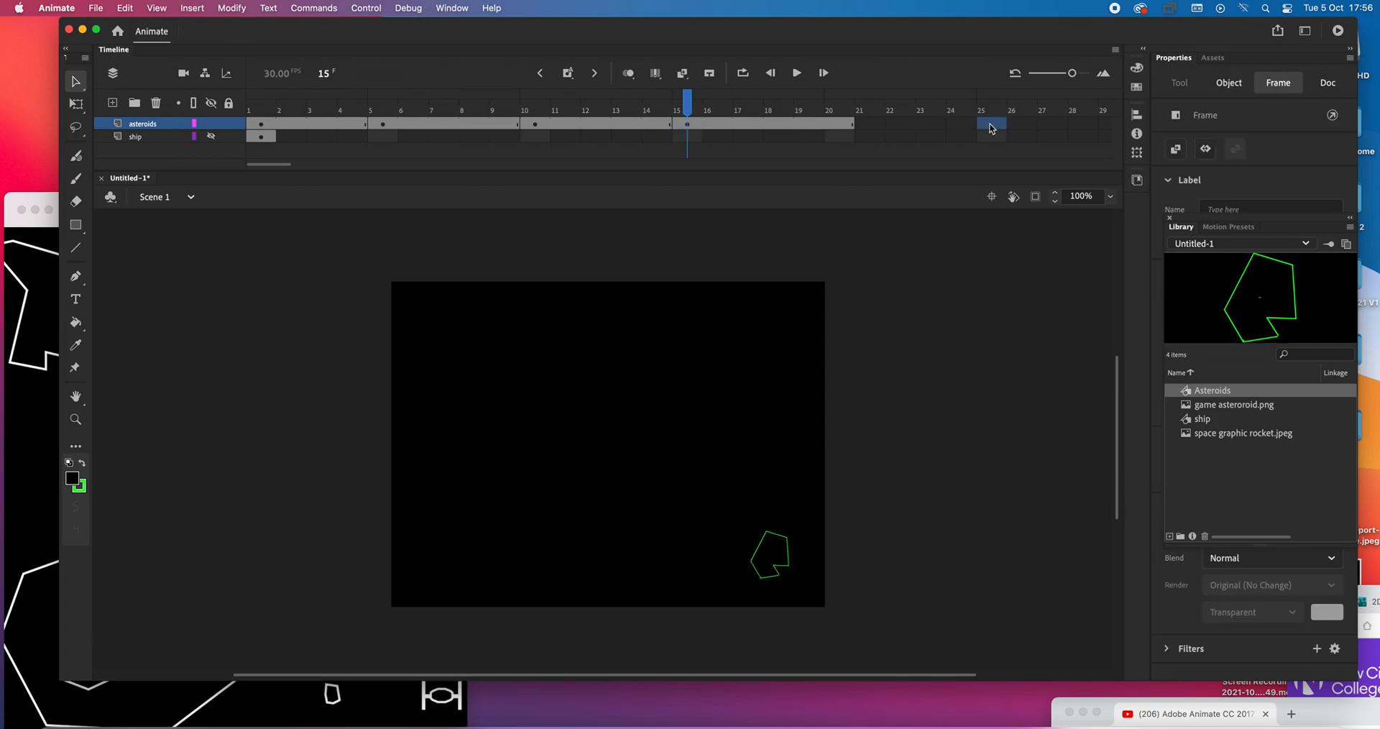
click(568, 73)
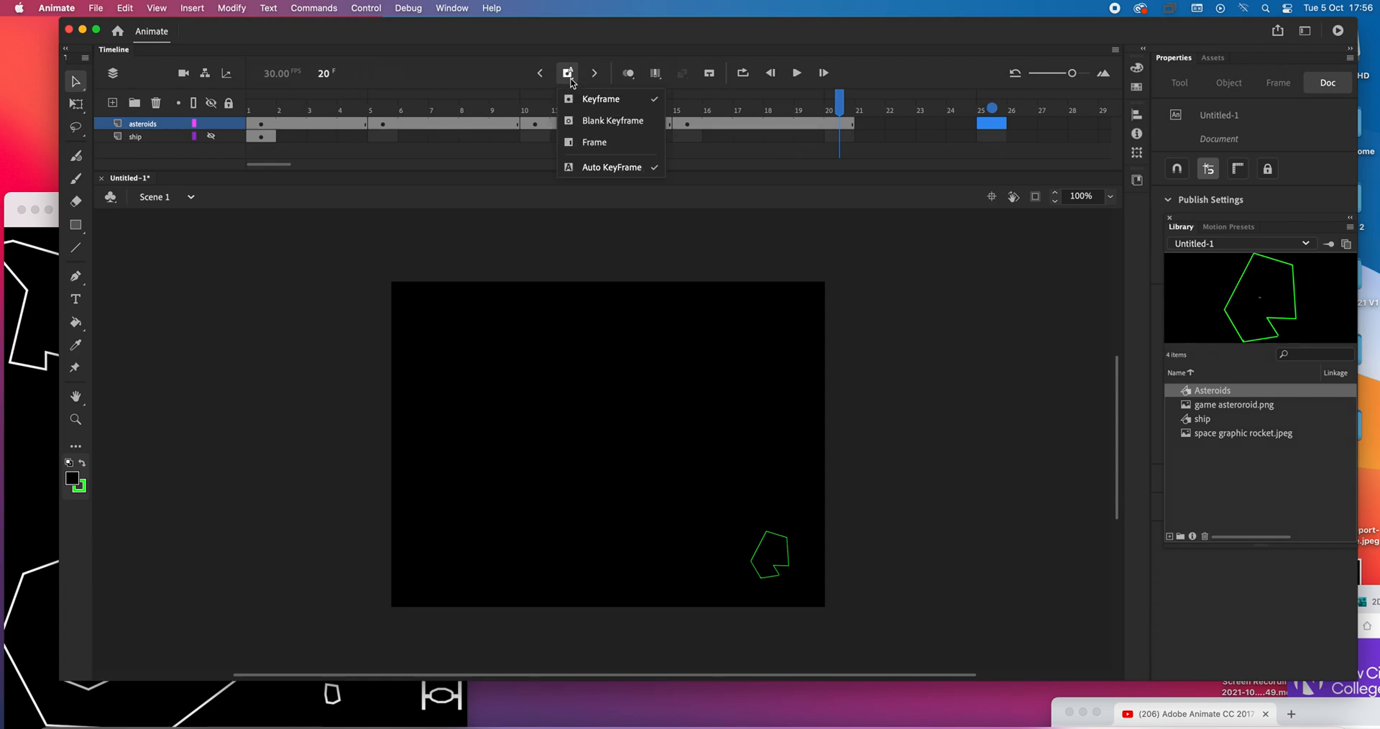
click(589, 143)
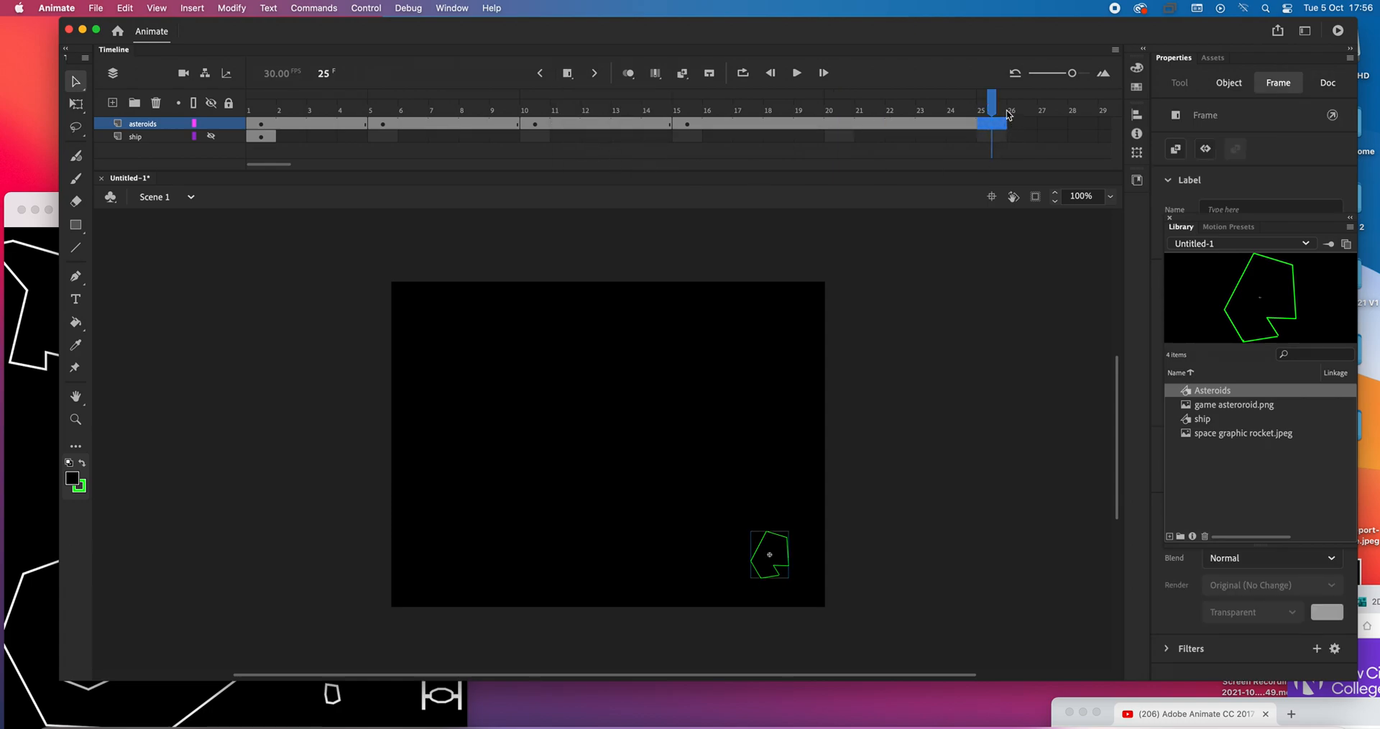
Try moving the asteroid to the stage's bottom centre at frame 20 without a keyframe, and undo the move.
drag(834, 110, 804, 110)
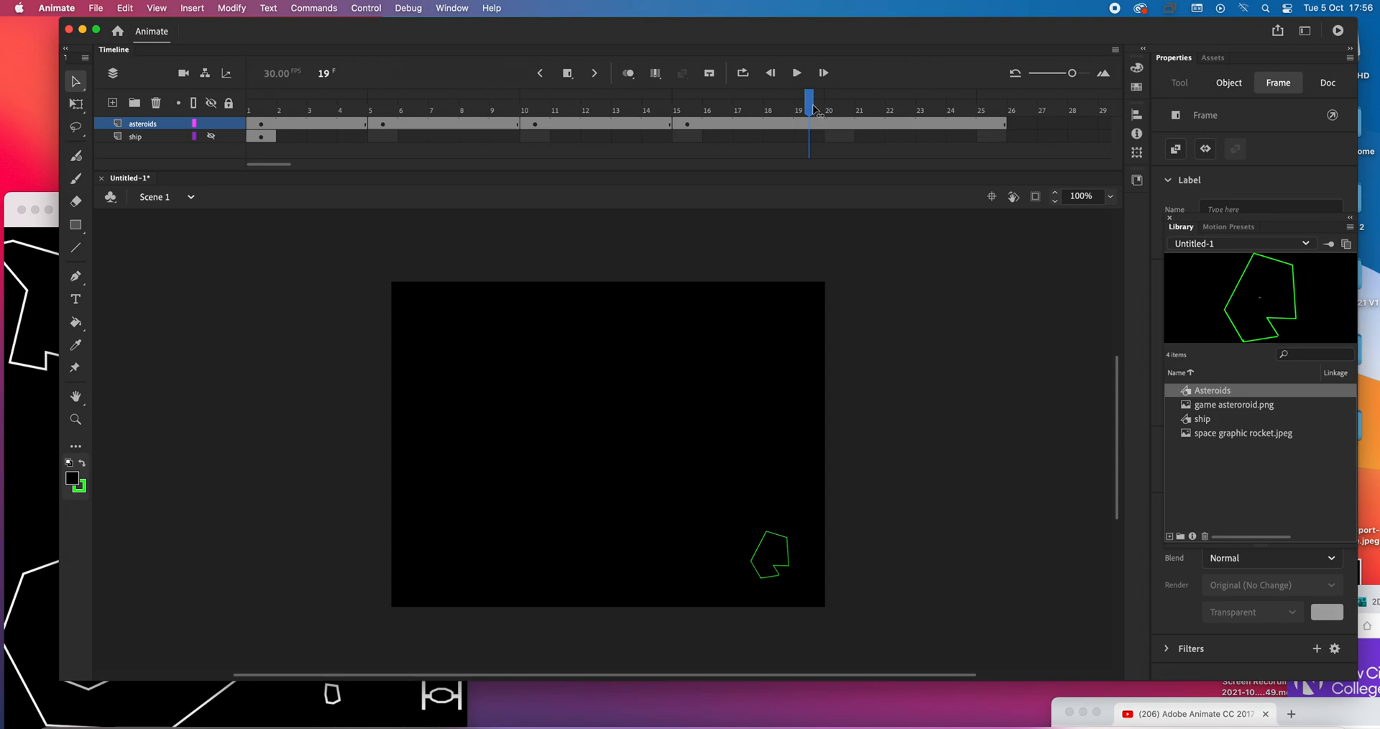
click(833, 109)
click(709, 433)
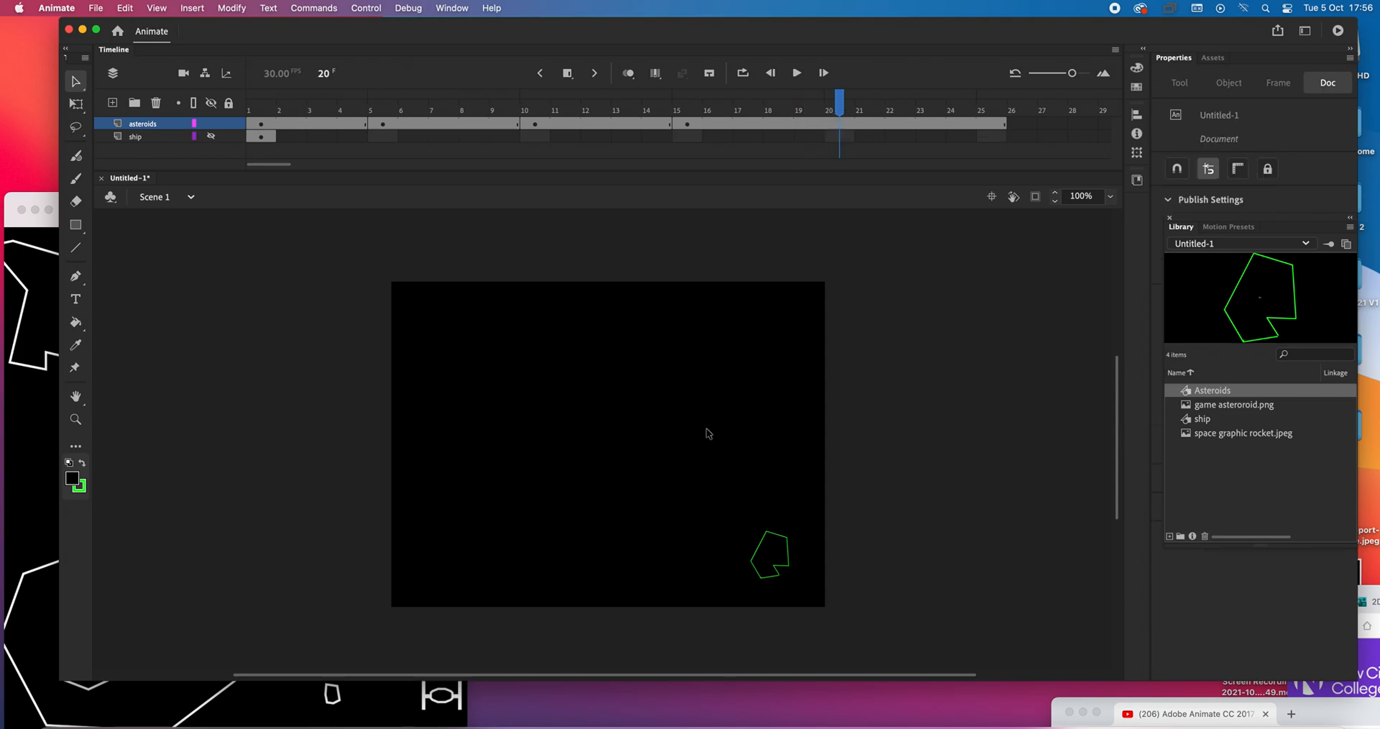
click(770, 566)
drag(771, 558, 588, 566)
click(846, 125)
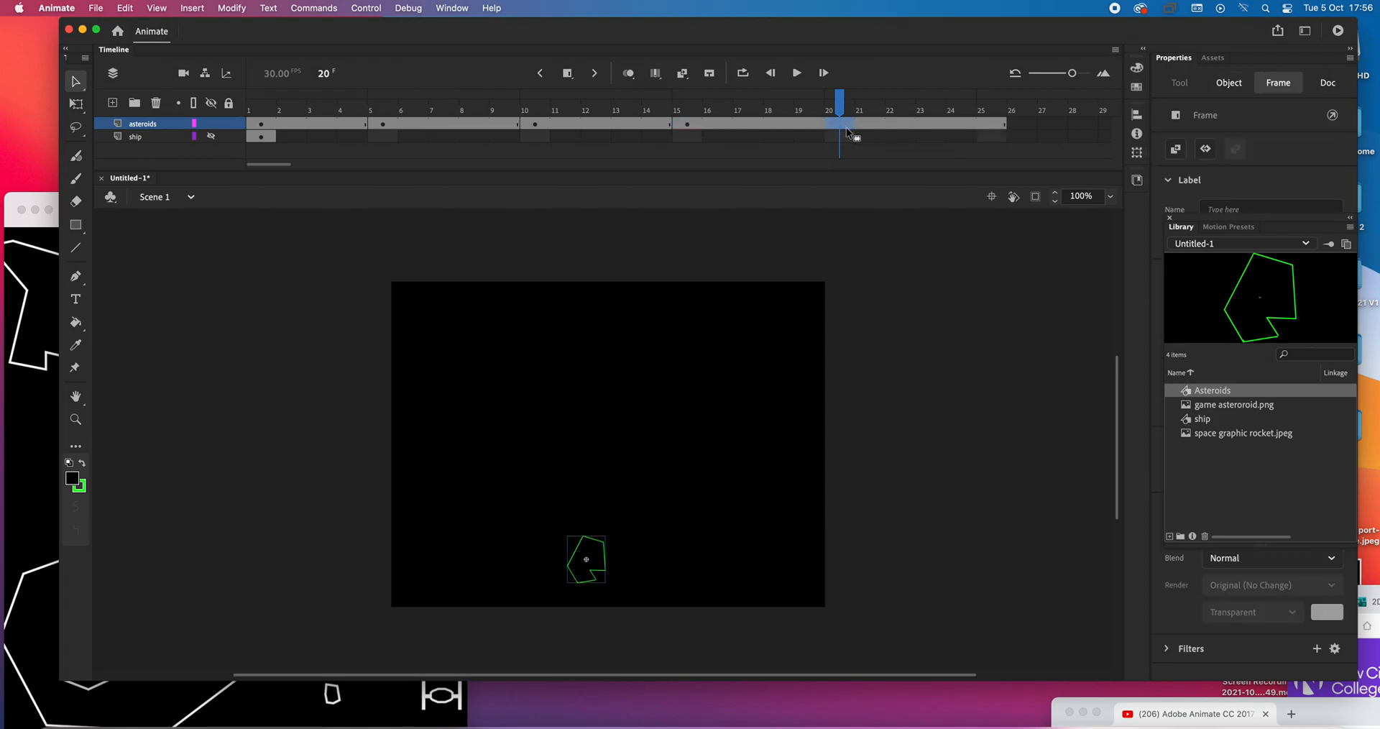
key(cmd+z)
Insert a keyframe at frame 20 of the asteroids layer and move the asteroid to the stage's bottom centre.
click(843, 123)
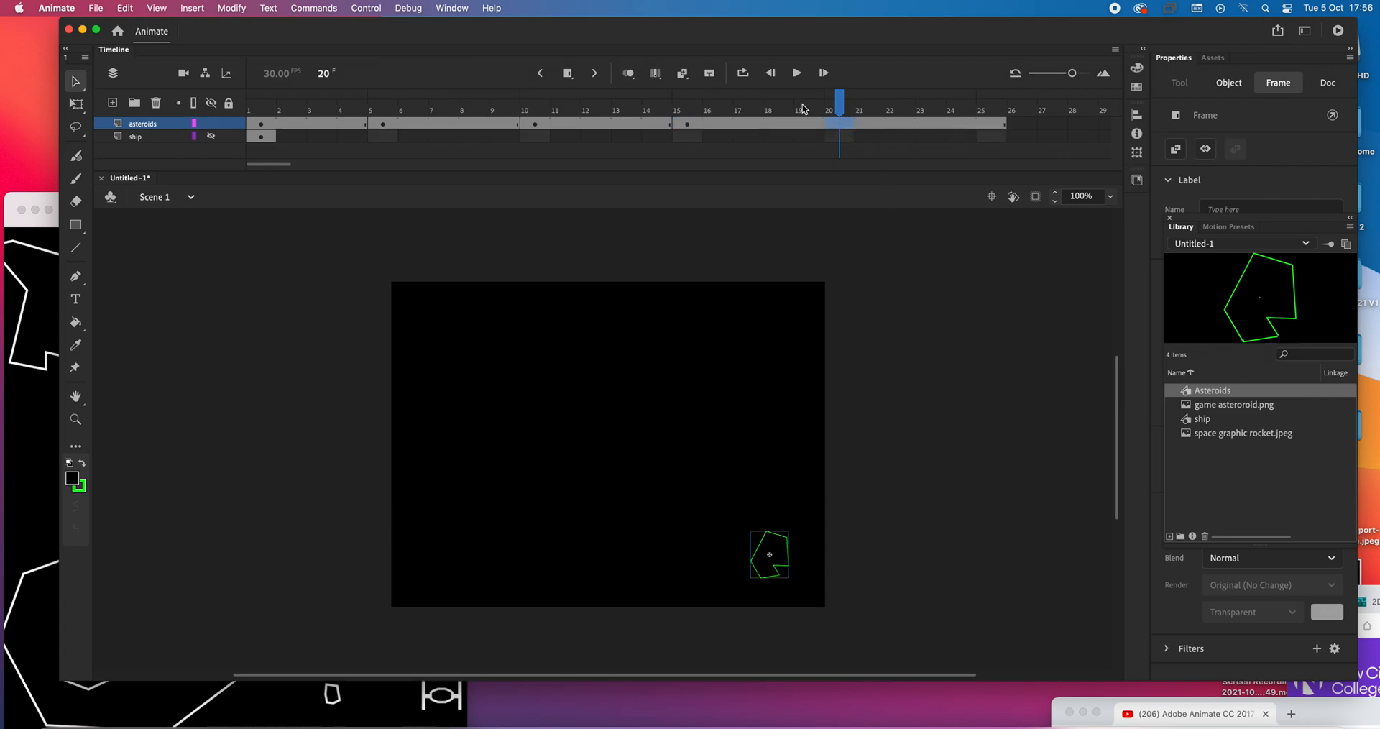
click(572, 81)
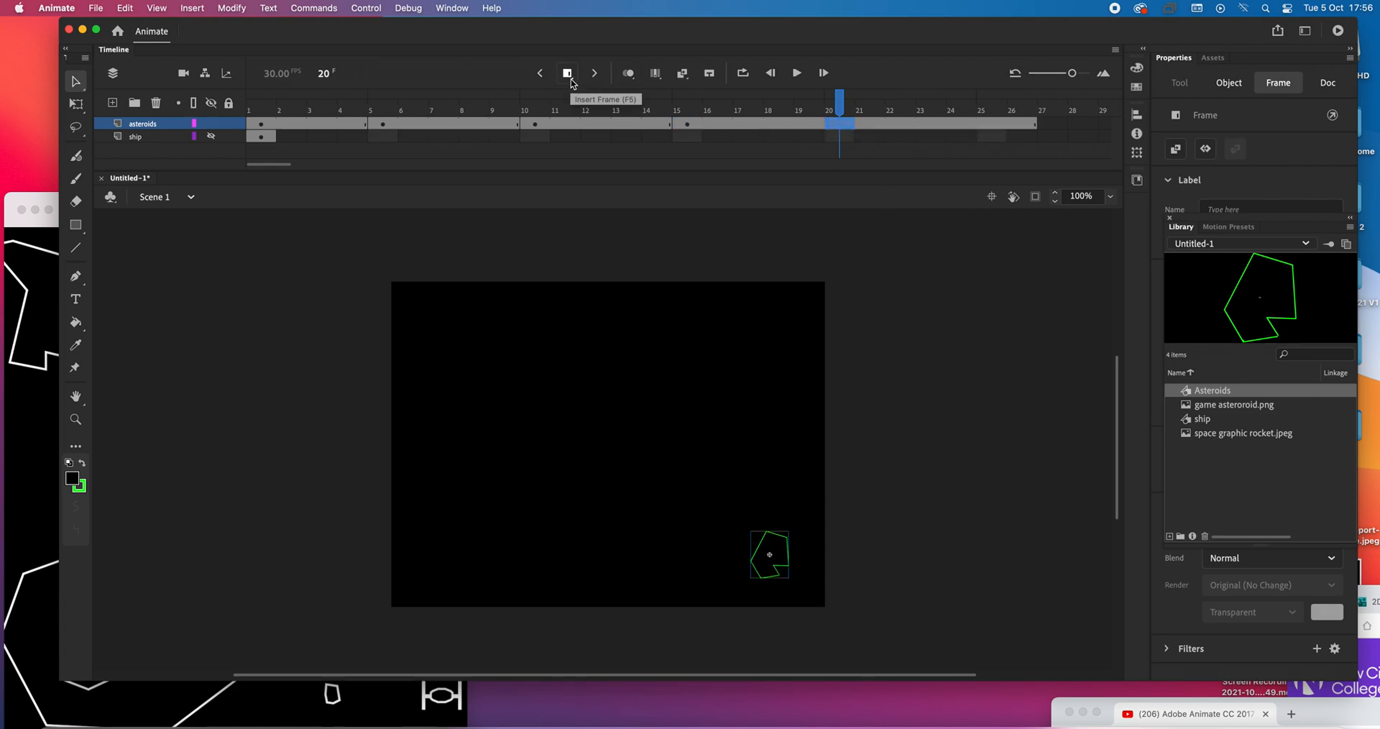
click(573, 80)
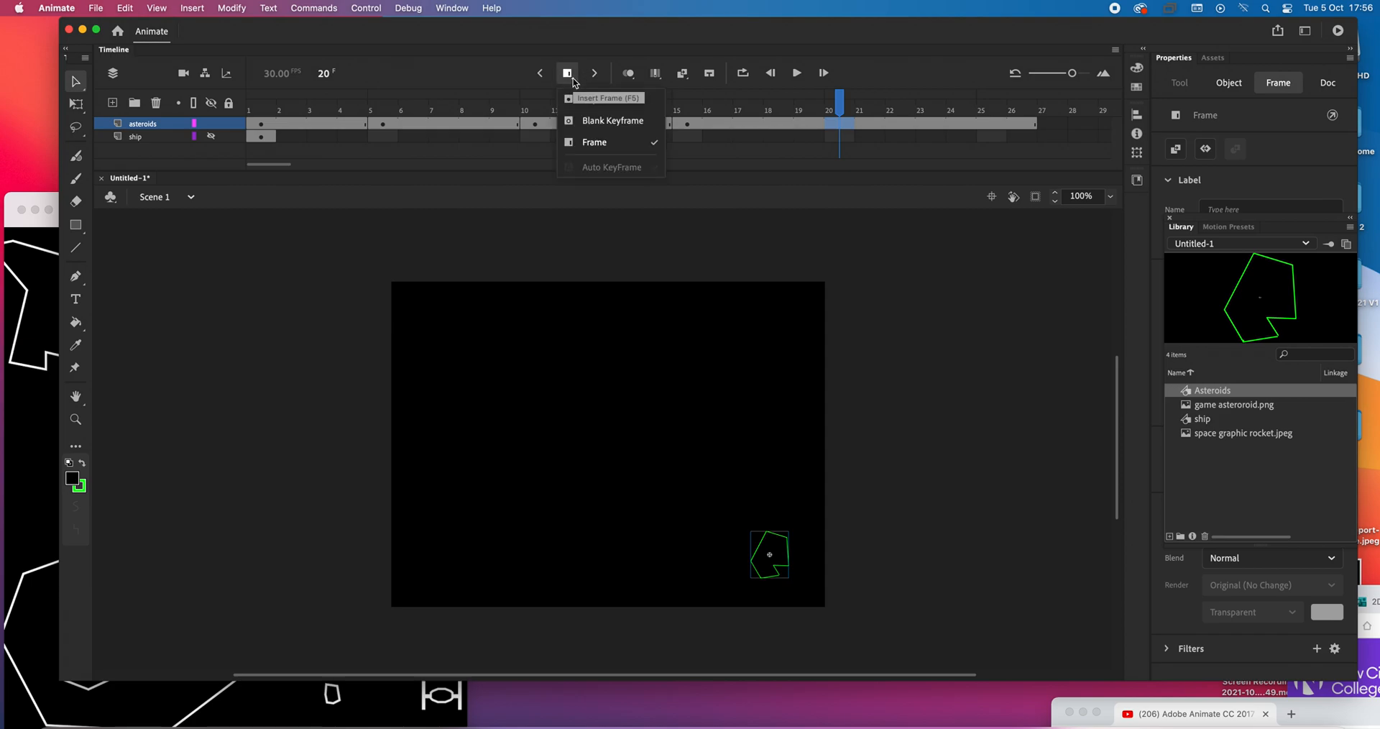
click(605, 100)
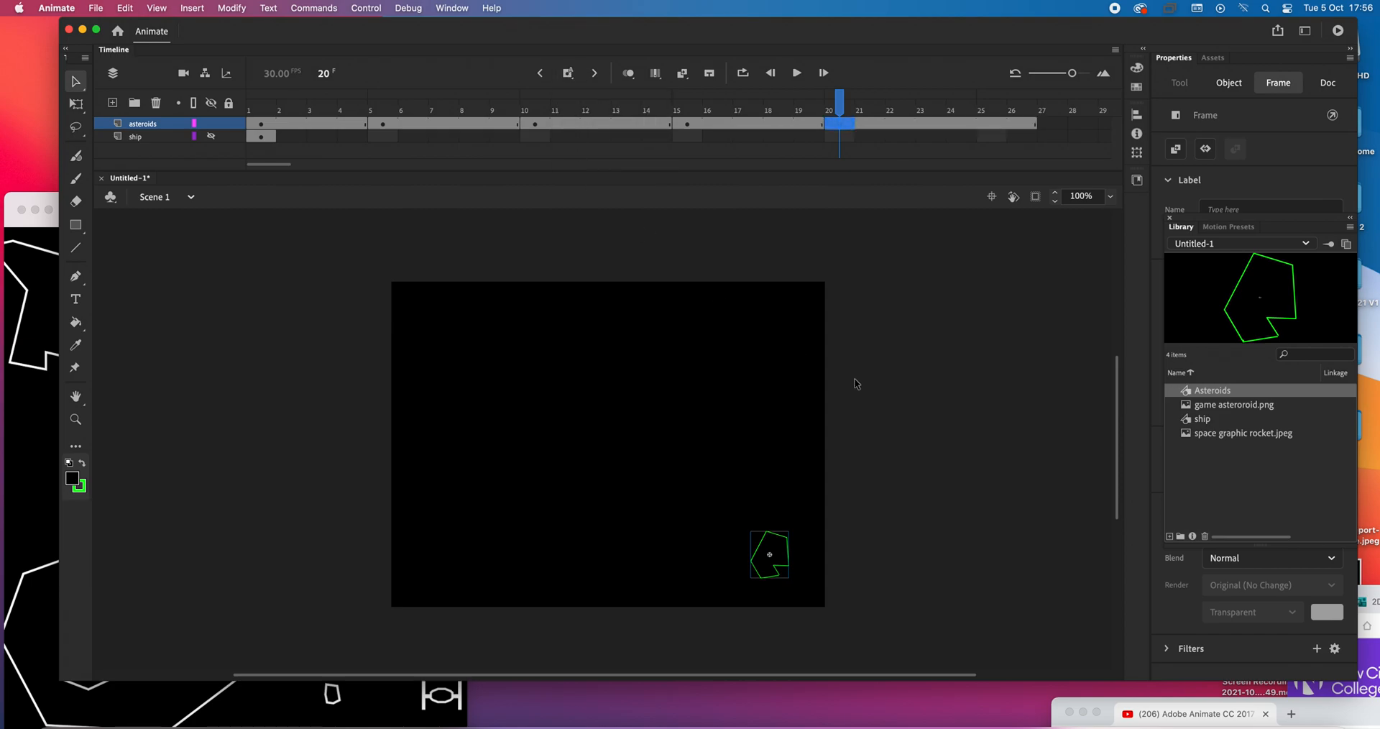
drag(770, 555, 608, 562)
Insert a keyframe at frame 25 of the asteroids layer and move the asteroid to the stage's lower-left corner.
drag(842, 99, 990, 101)
click(568, 73)
drag(604, 565, 449, 567)
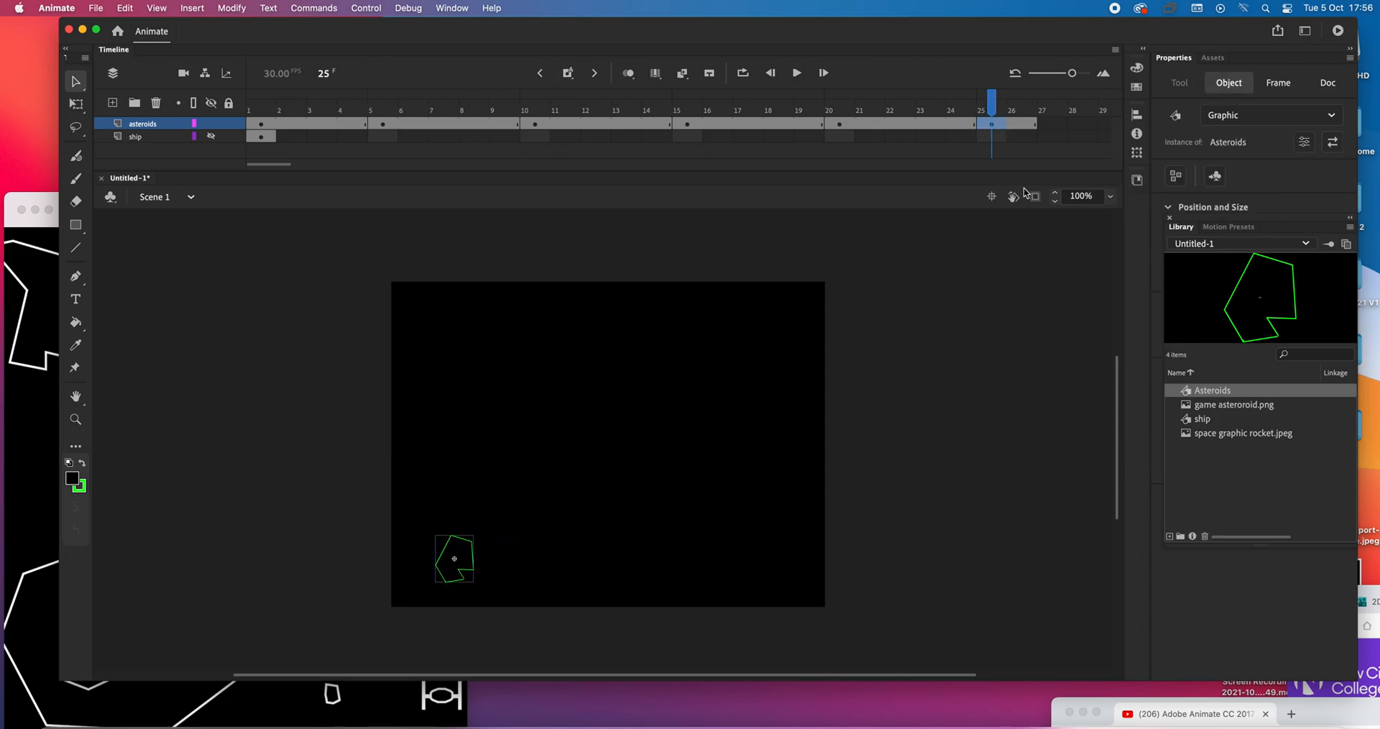
Extend the asteroids layer to a keyframe at frame 30 and move the asteroid up to the middle of the stage's left edge.
drag(290, 165, 310, 165)
click(748, 124)
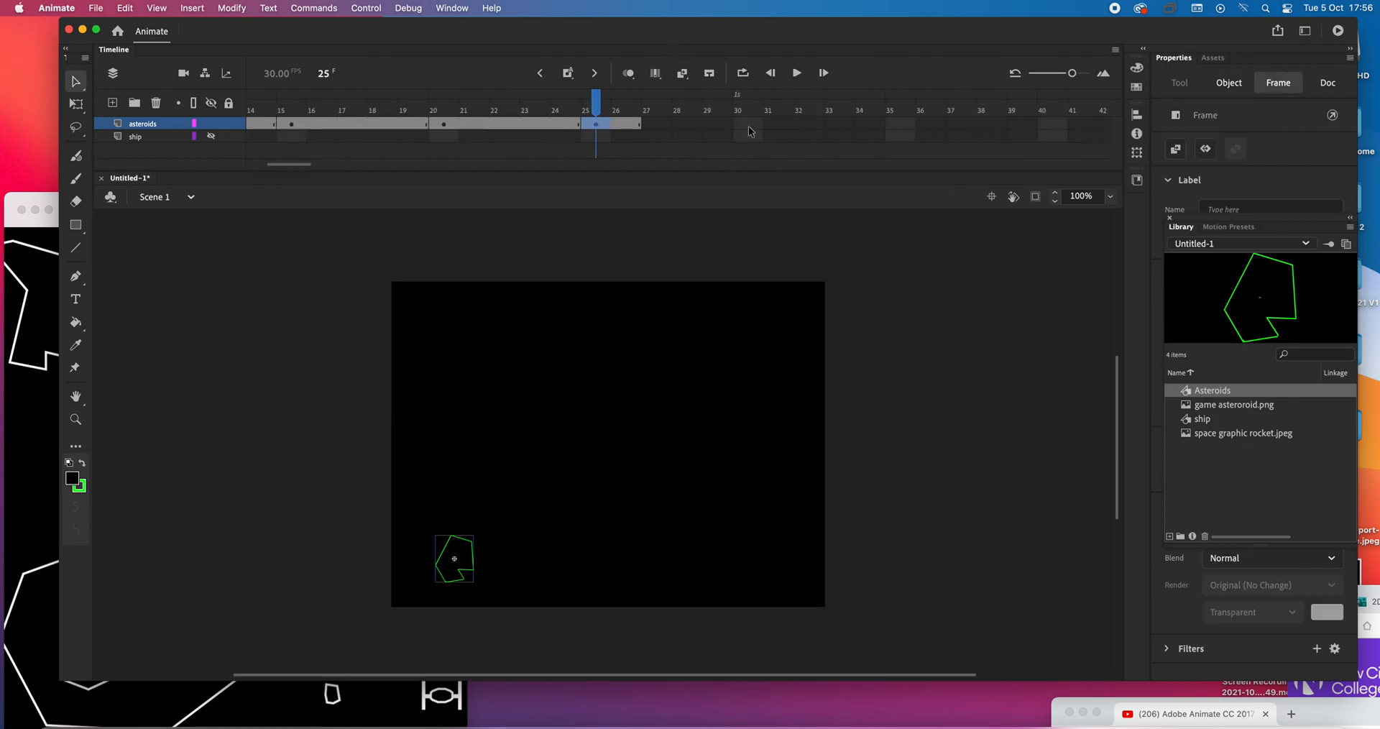
right_click(749, 126)
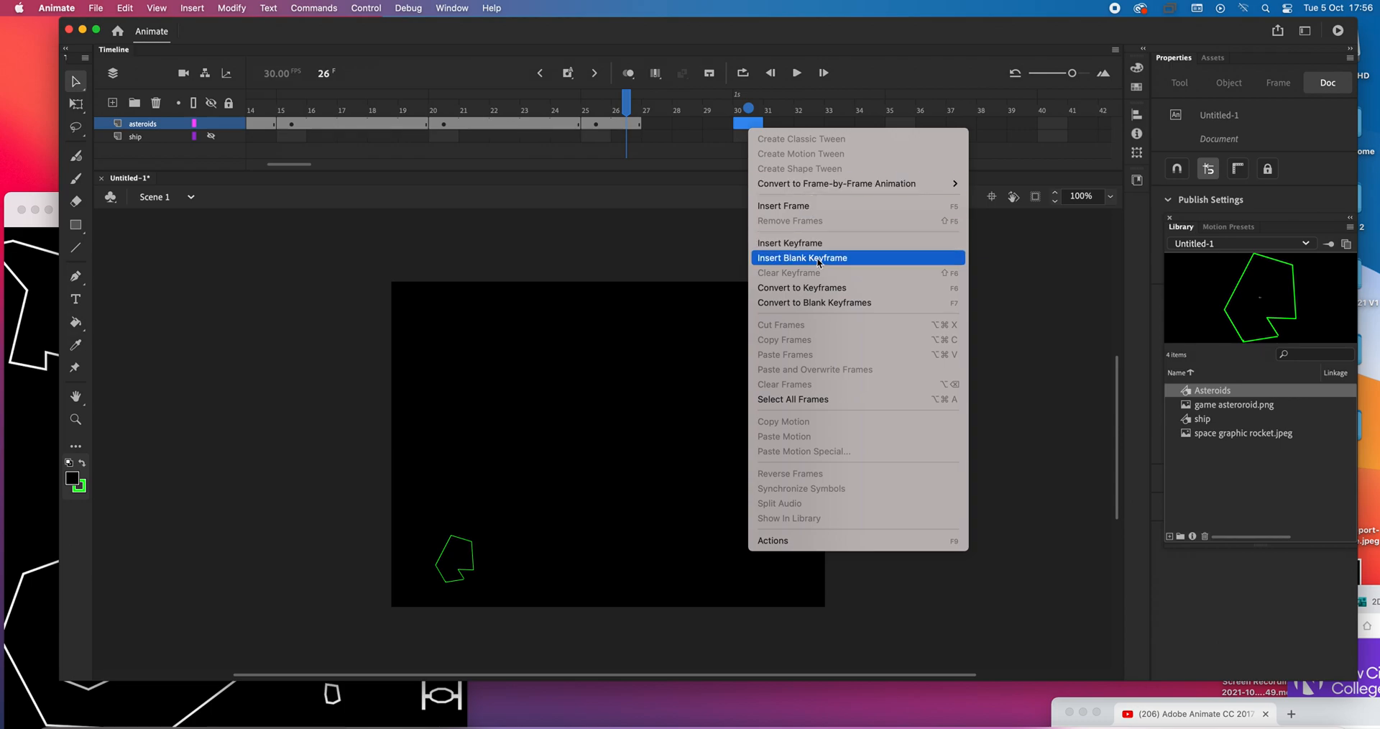
key(Return)
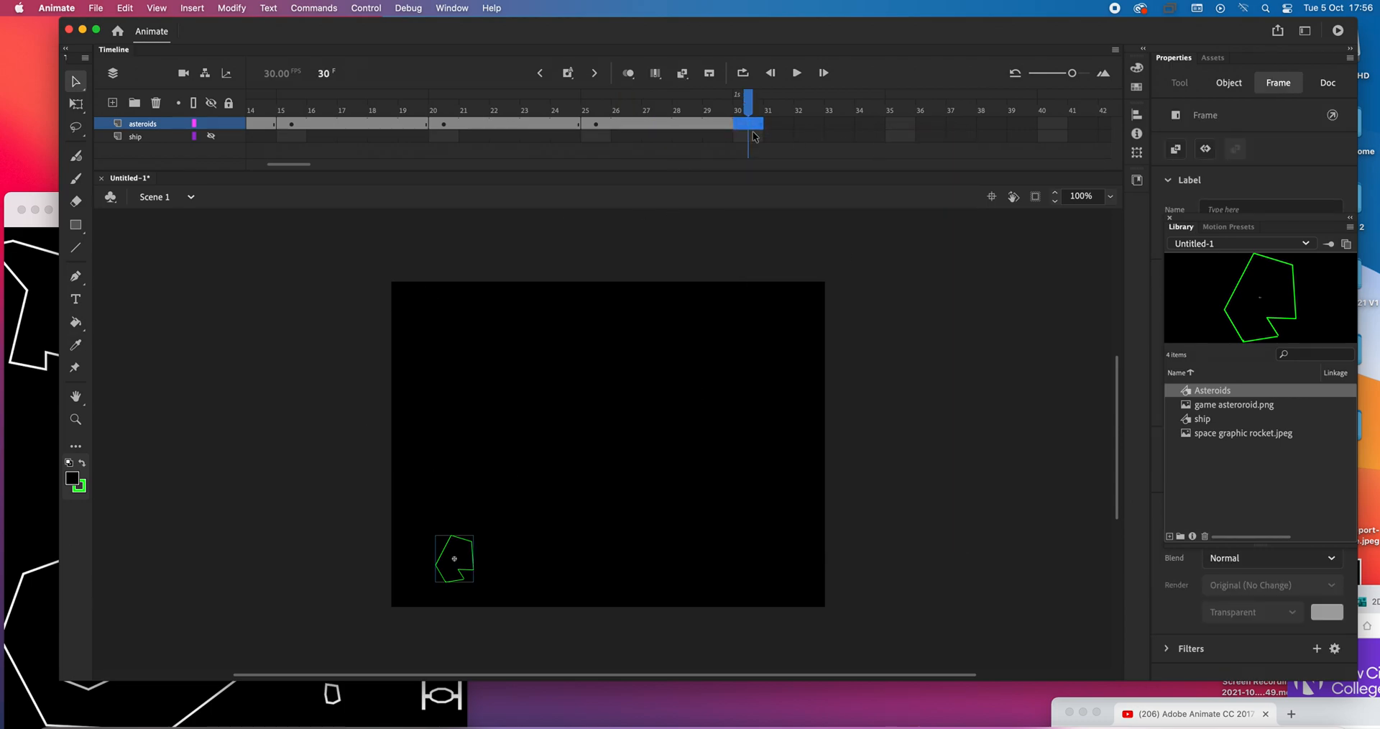
click(568, 74)
drag(453, 545, 440, 401)
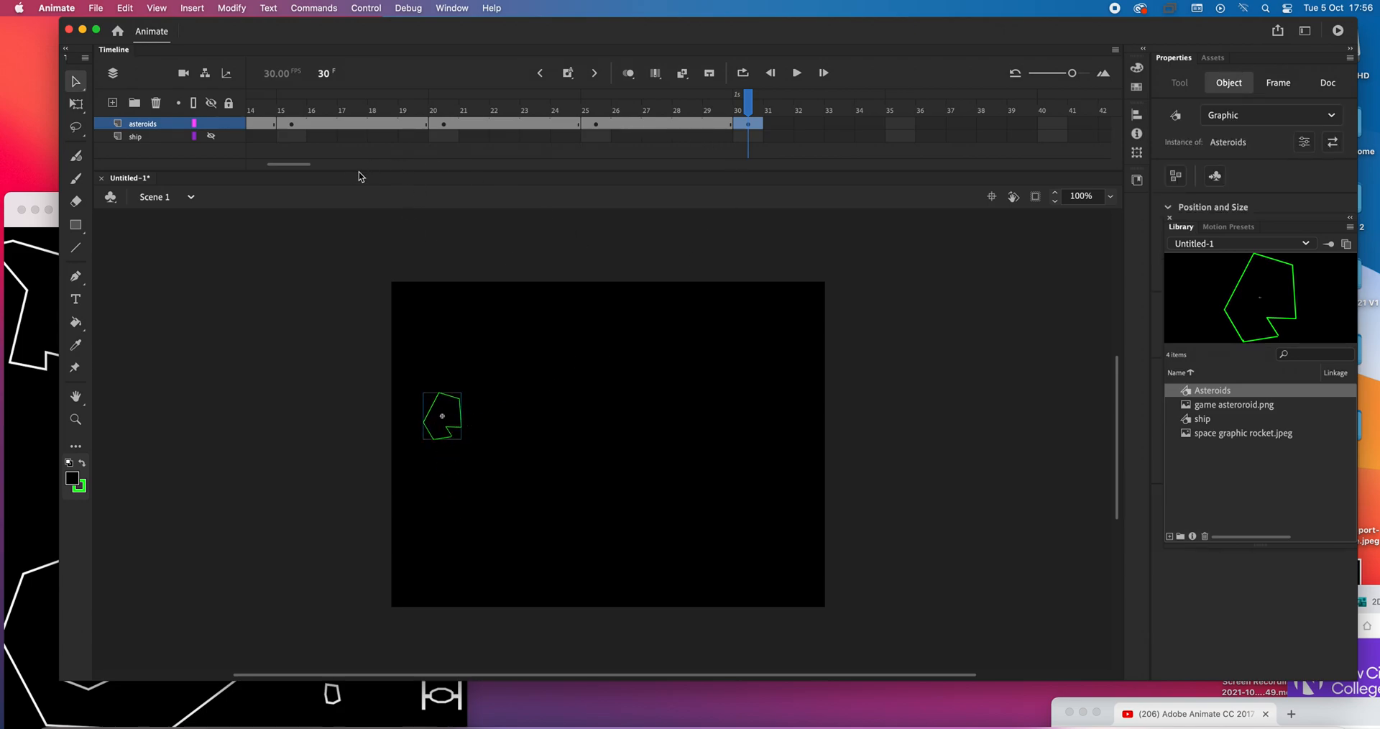
Check the asteroid's positions at frames 1, 25 and 30 with onion skinning turned on.
drag(286, 164, 261, 170)
click(261, 126)
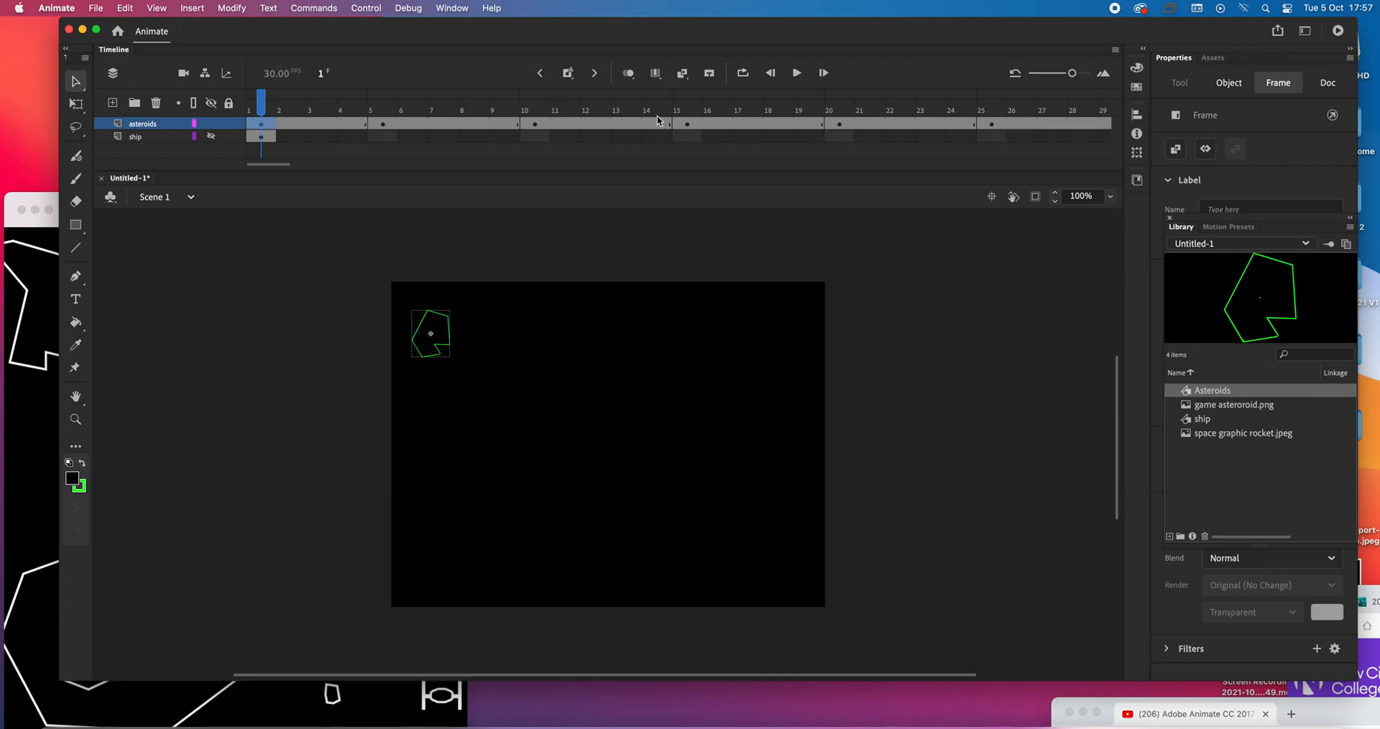
click(624, 80)
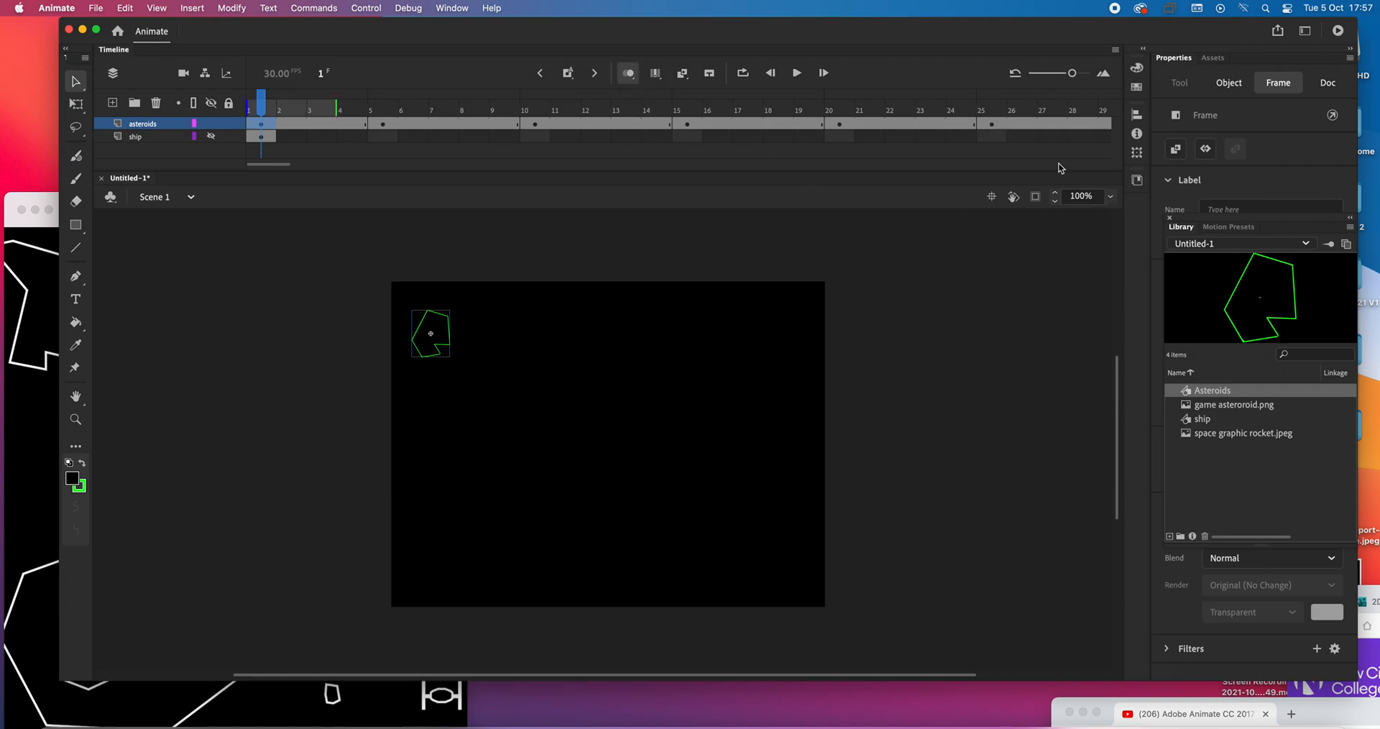
click(993, 126)
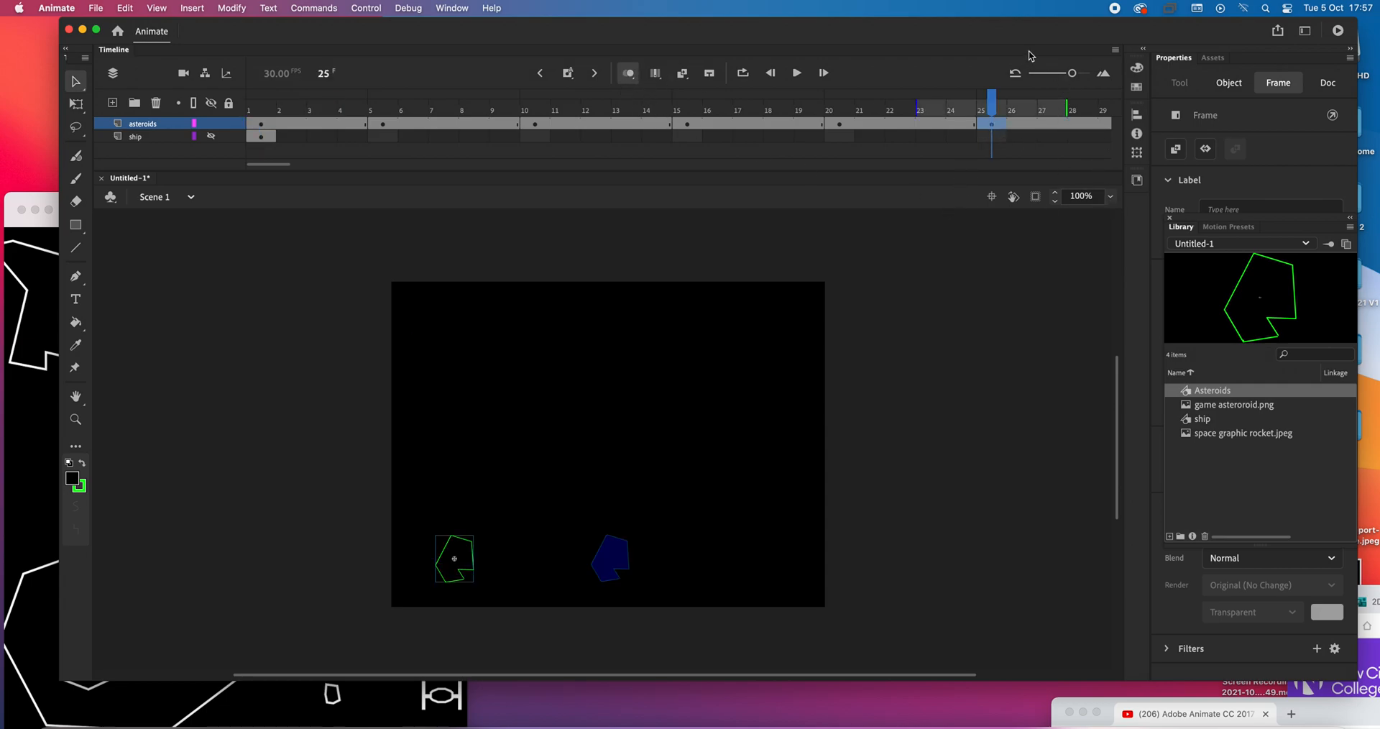
mouse_move(283, 165)
mouse_down()
mouse_move(330, 170)
mouse_move(307, 172)
mouse_up()
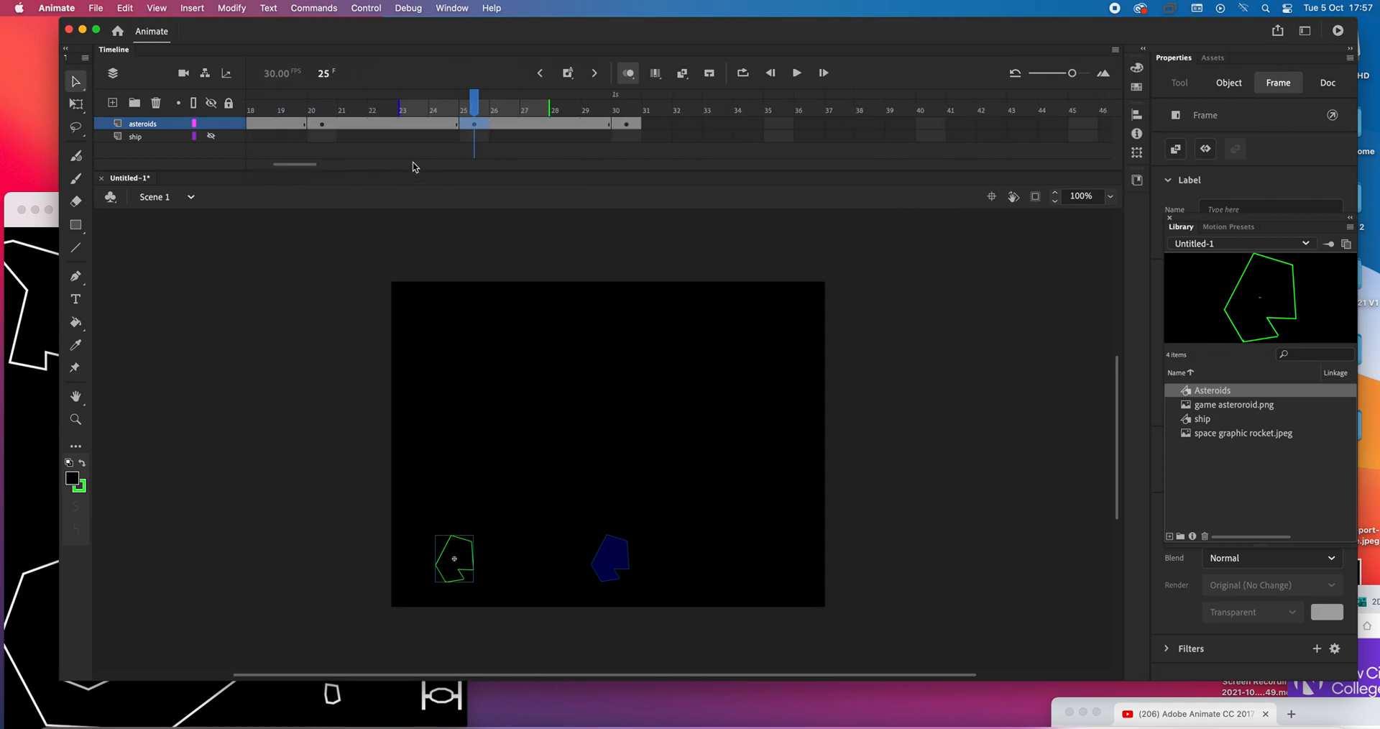
click(626, 128)
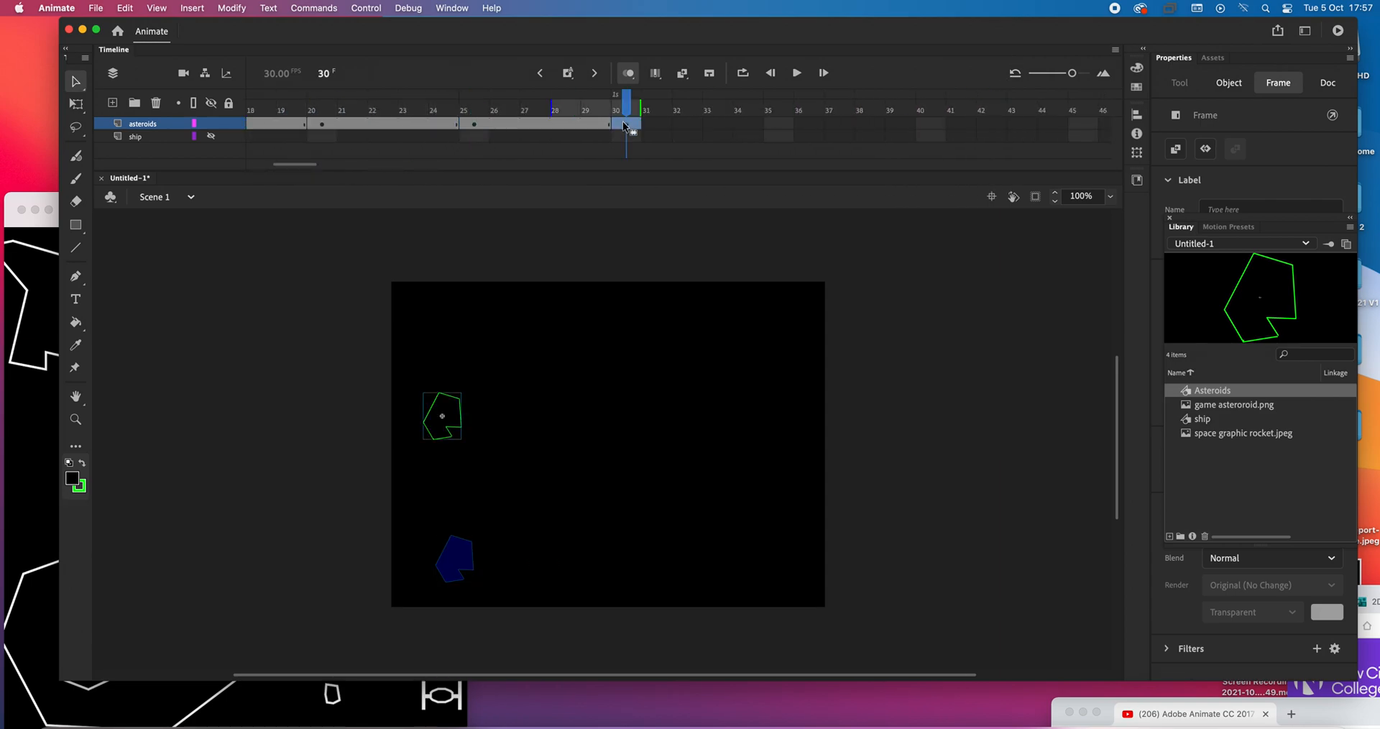
Extend the asteroids layer to frame 35 by inserting frames.
click(773, 128)
right_click(773, 128)
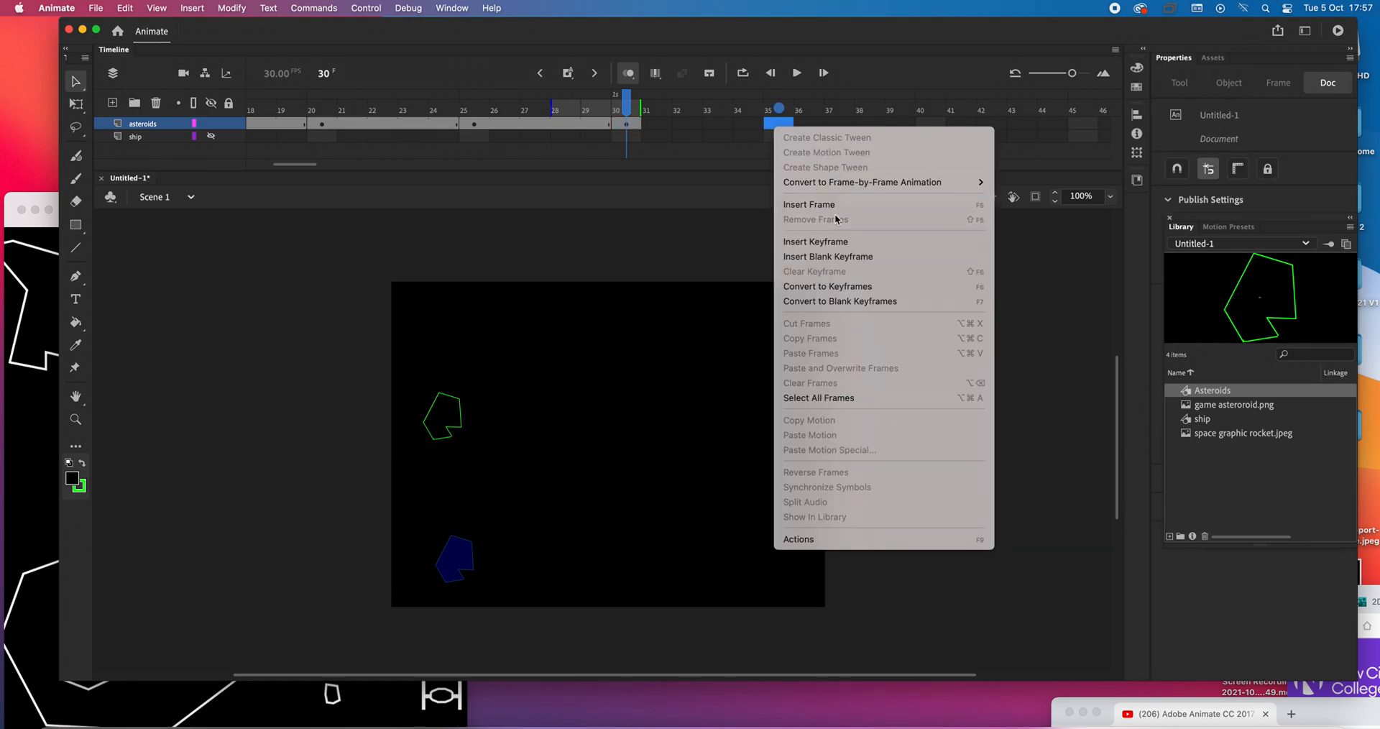
click(799, 205)
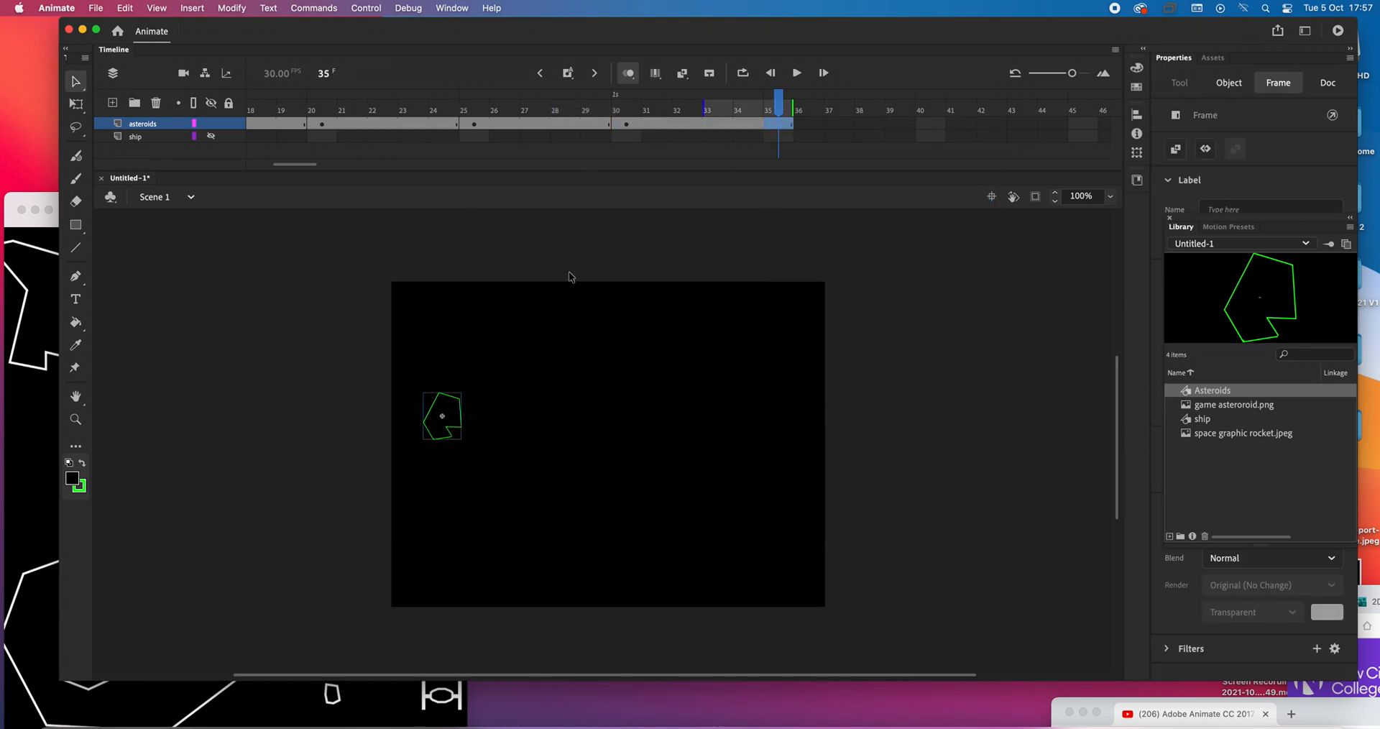
Move the asteroid up to the stage's upper-left corner on a keyframe at frame 35, and turn off onion skinning.
scroll(690, 115, left, 5)
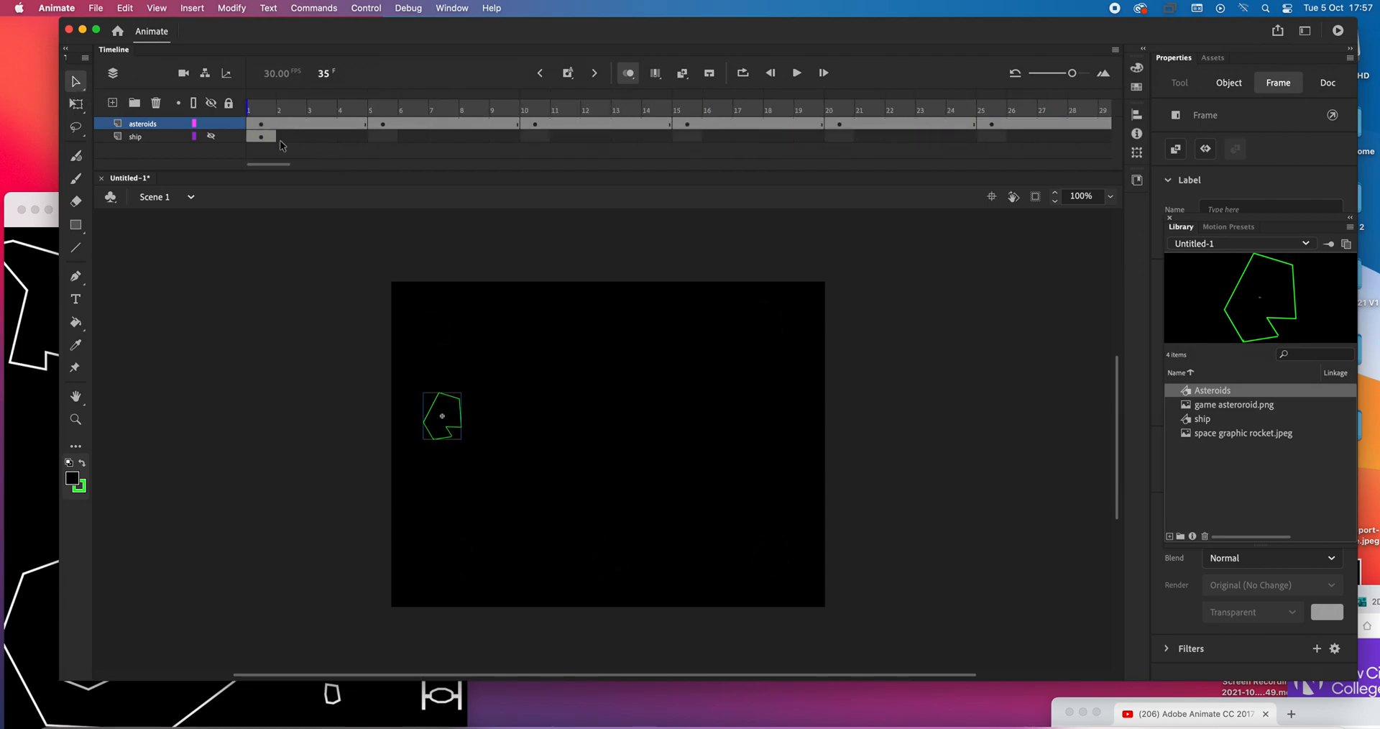
click(630, 75)
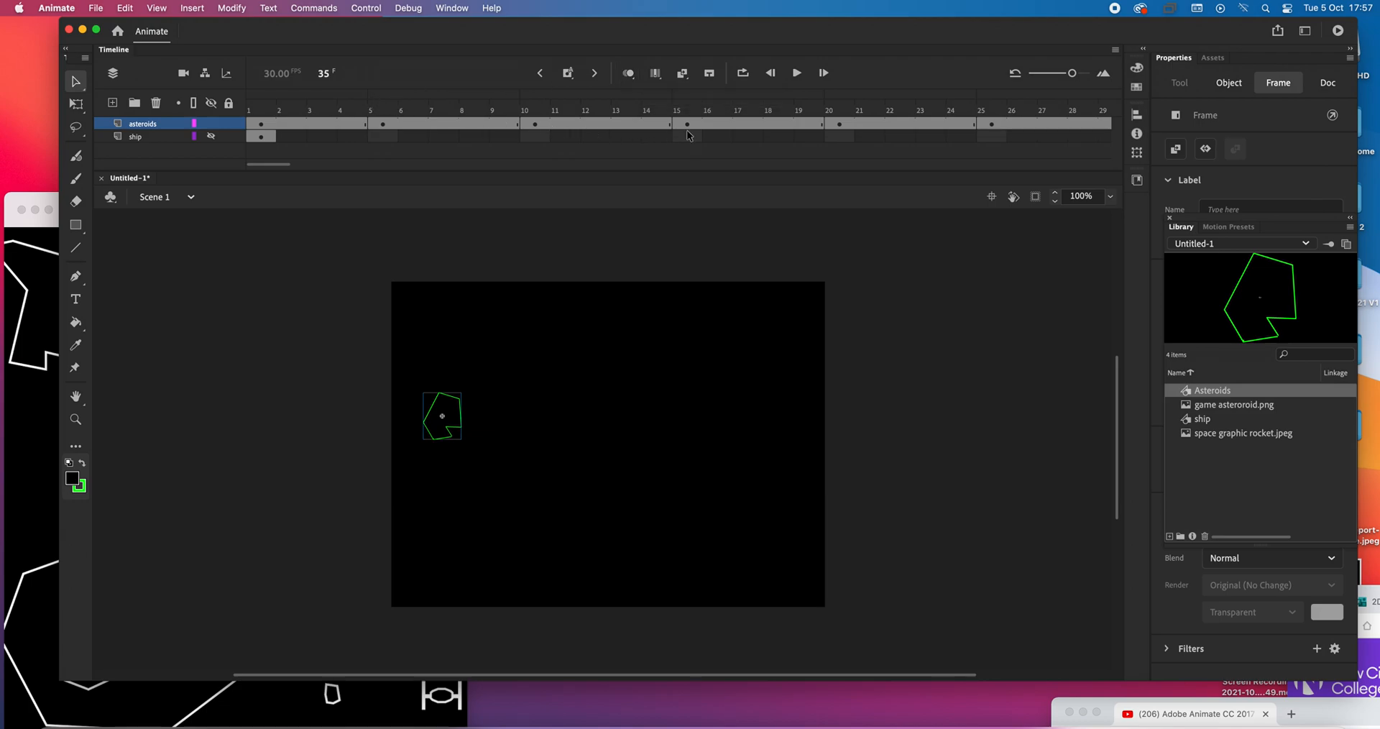
click(630, 75)
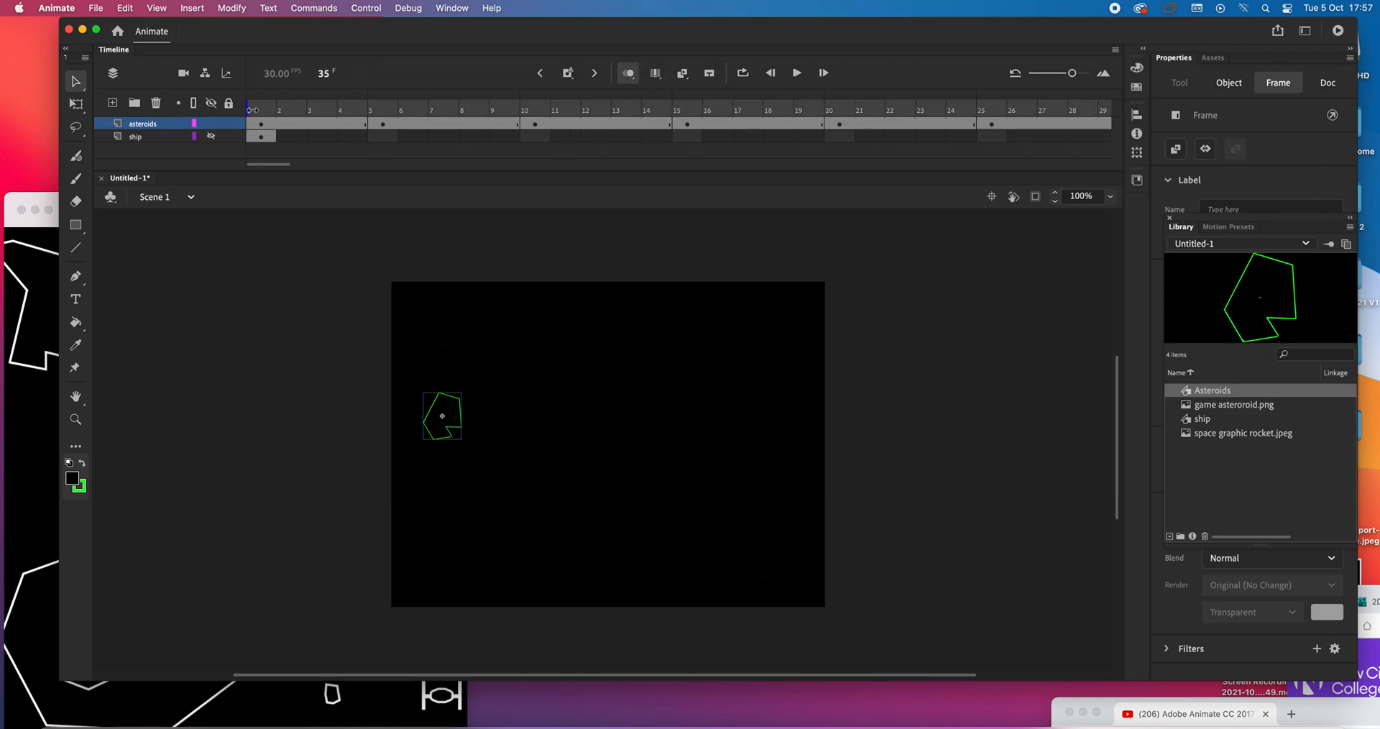
drag(447, 418, 422, 313)
click(630, 74)
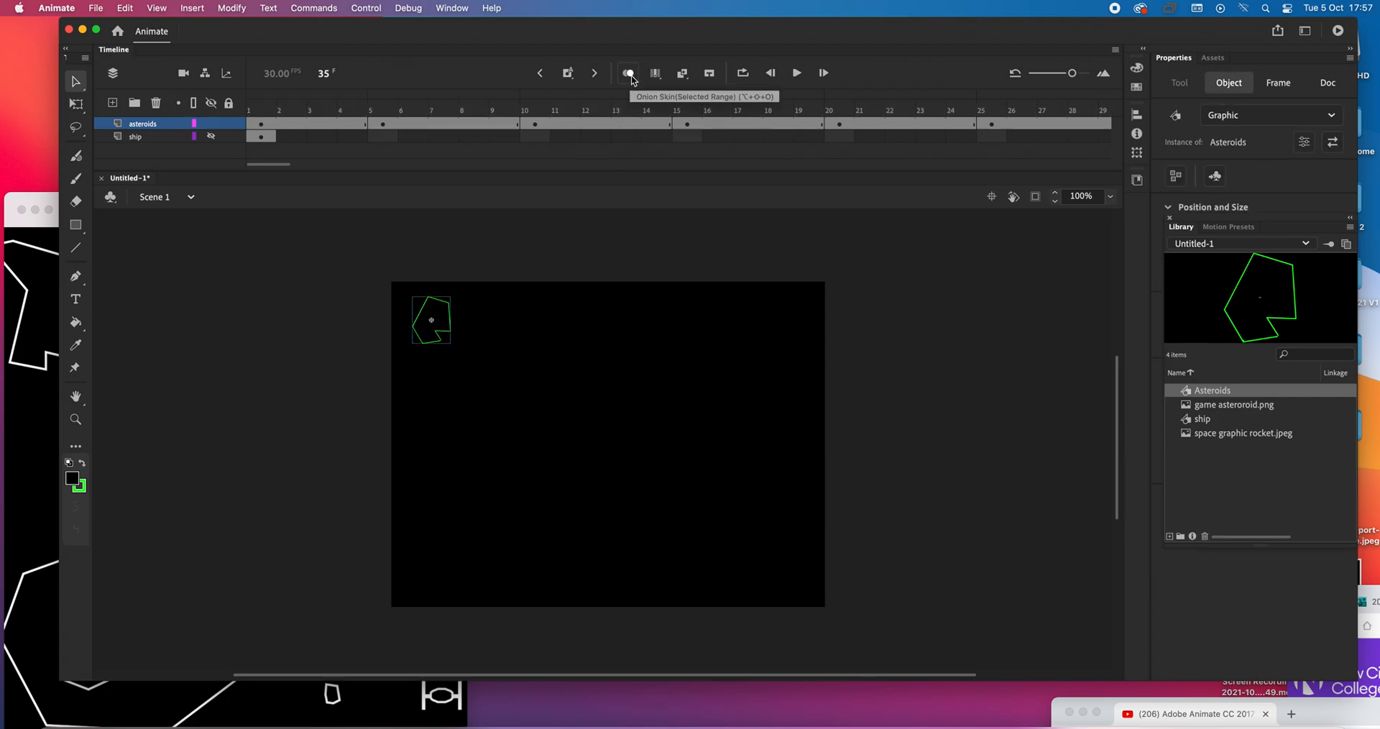
Create a classic tween across all frames of the asteroids layer and scrub the timeline to preview the motion.
click(210, 136)
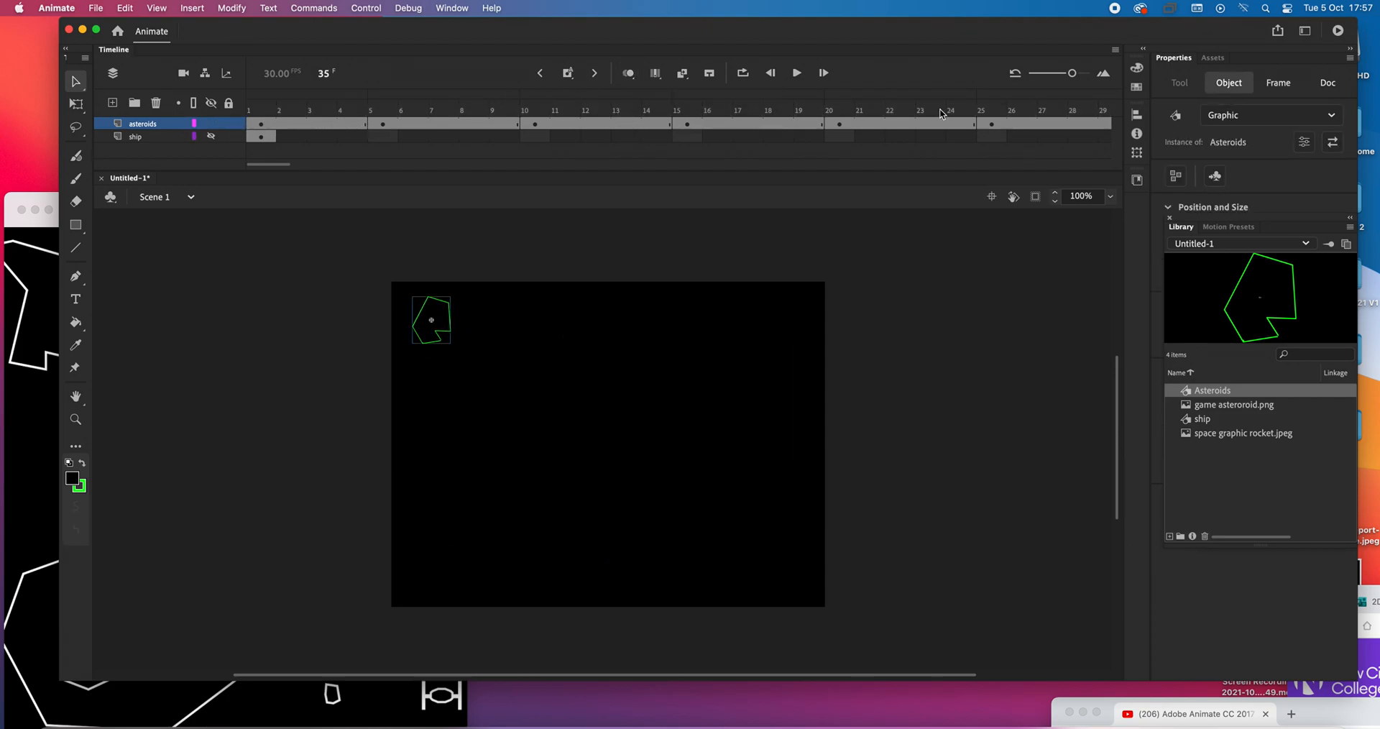
drag(1073, 74, 1064, 76)
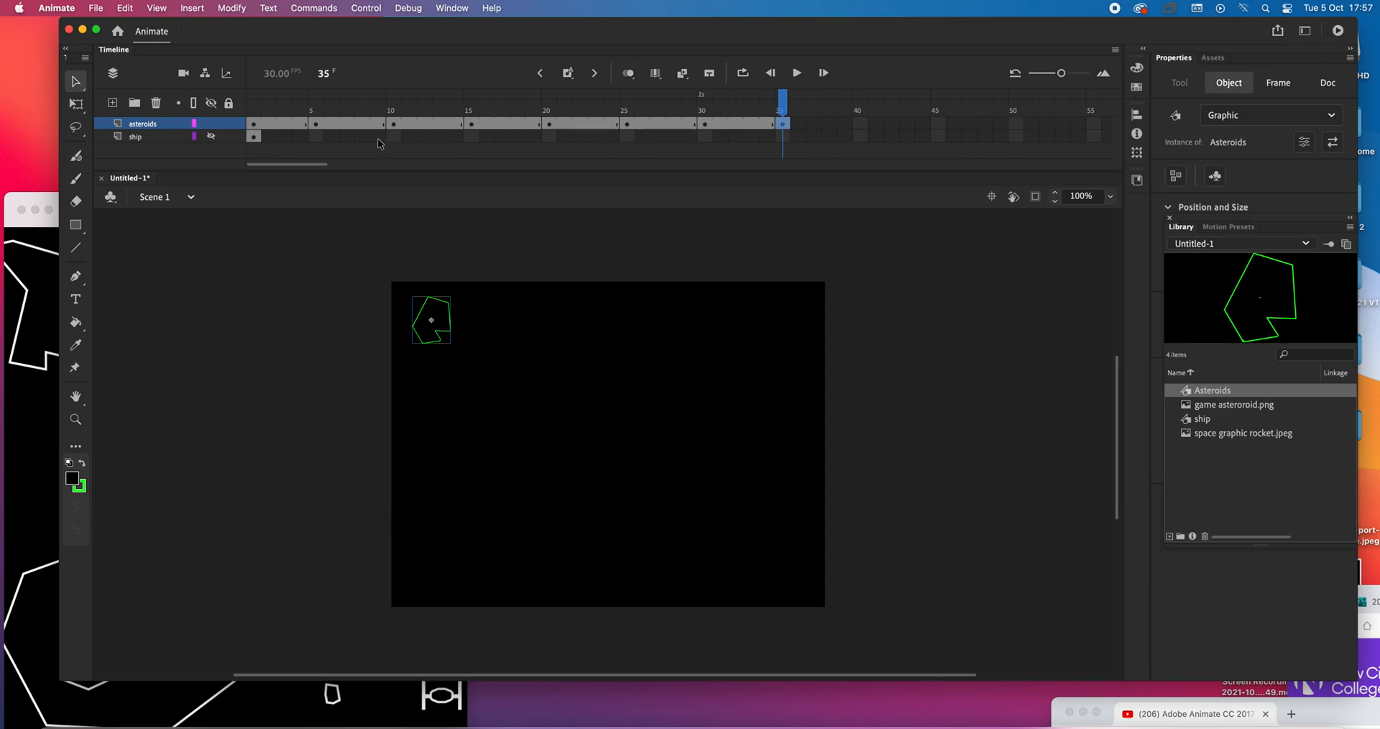
drag(783, 108, 152, 126)
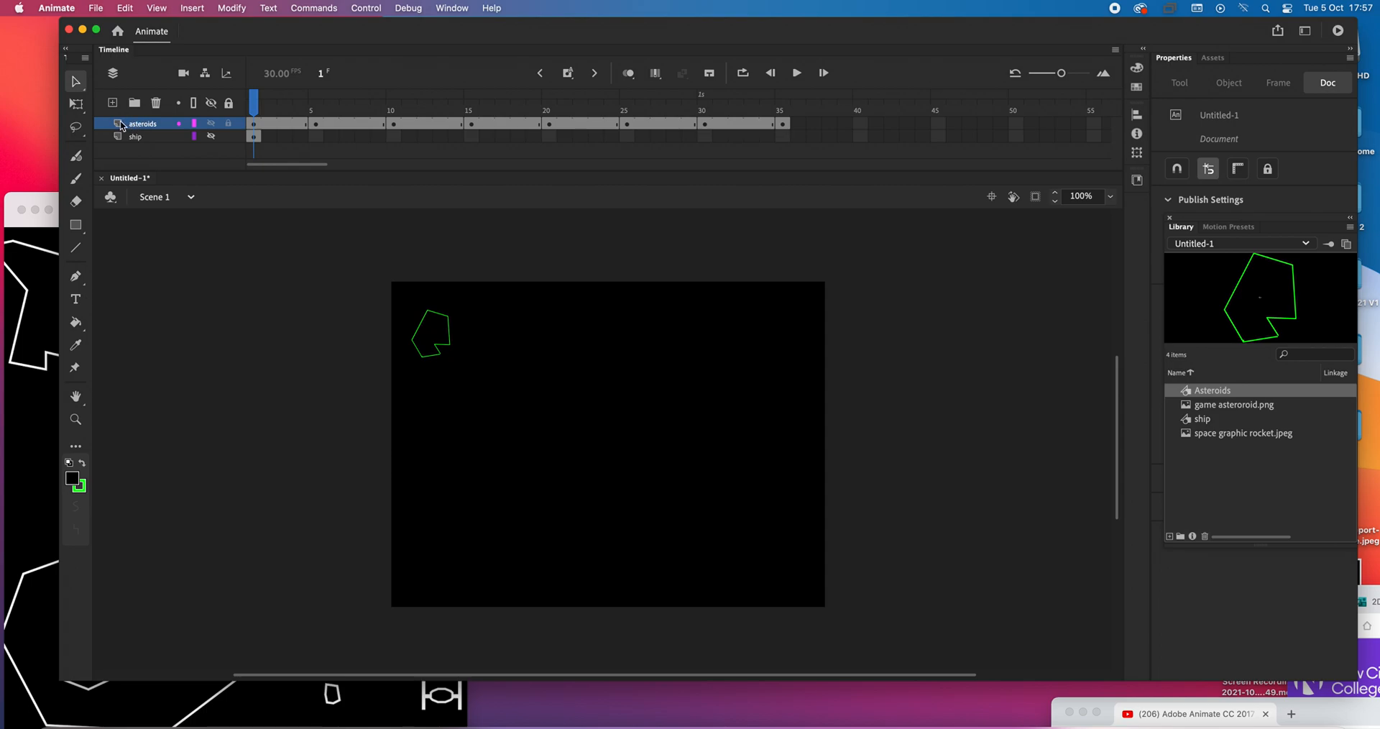
click(118, 125)
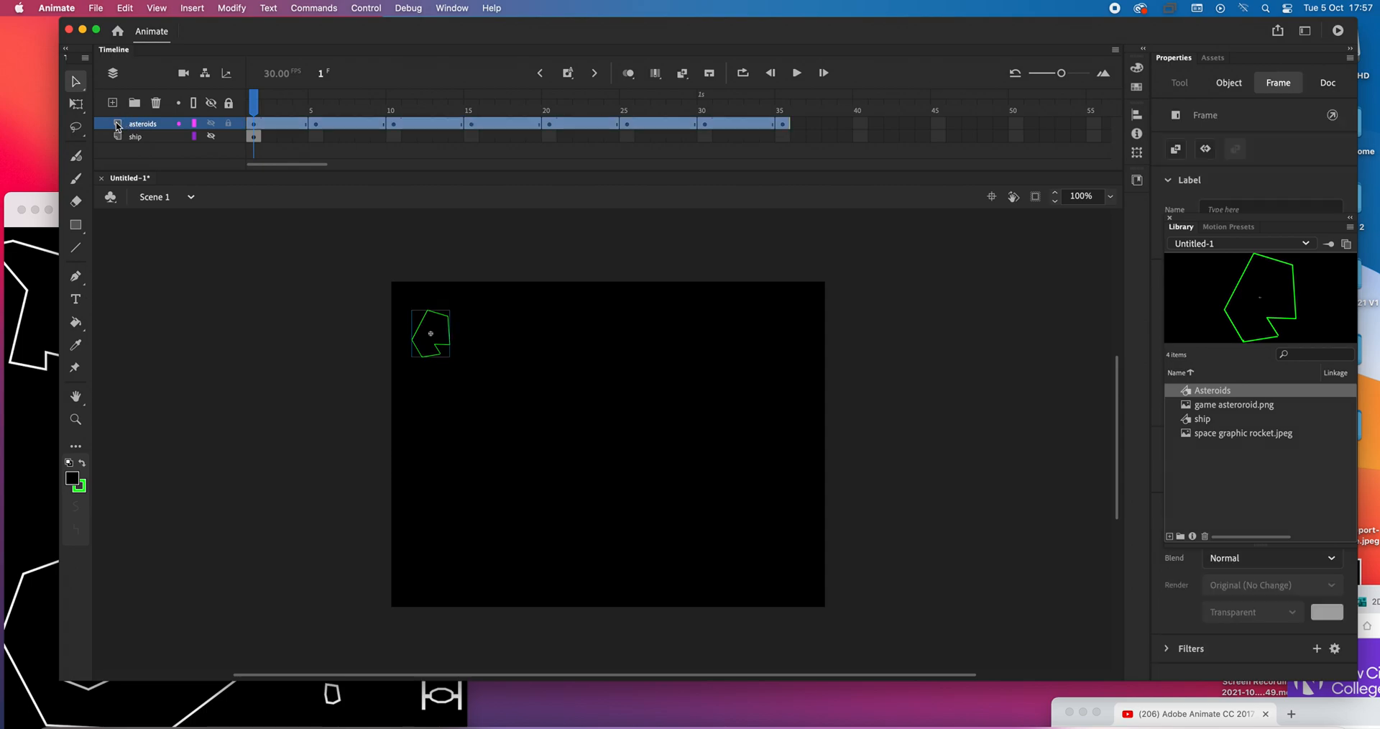
right_click(499, 124)
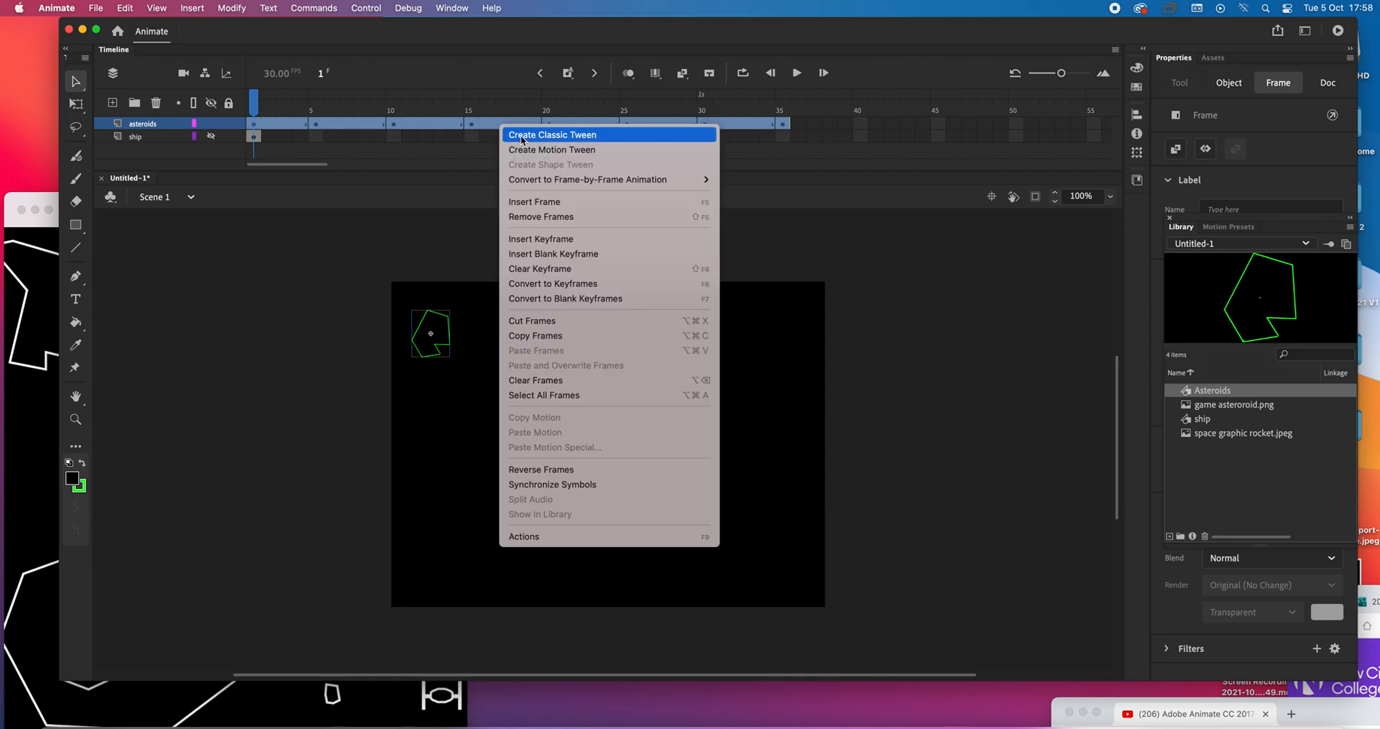
click(523, 137)
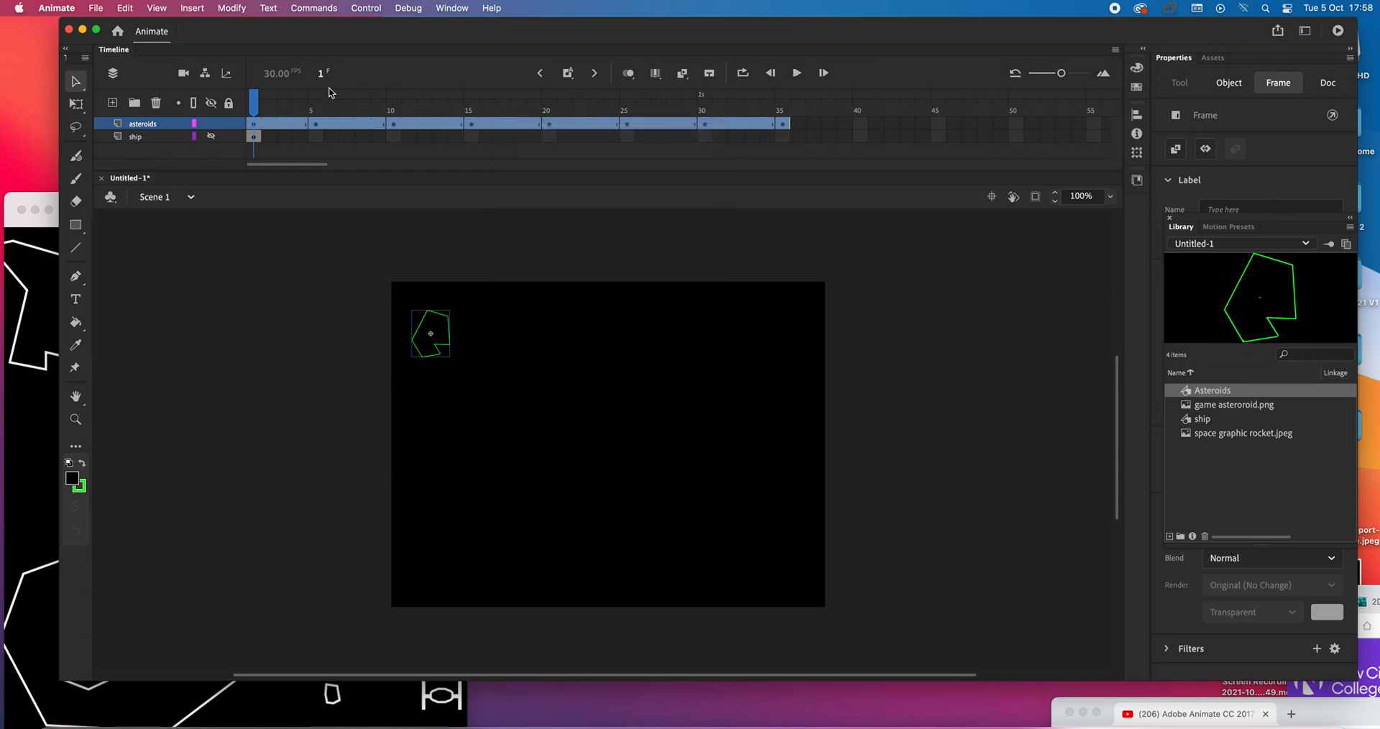
drag(254, 105, 755, 110)
click(146, 156)
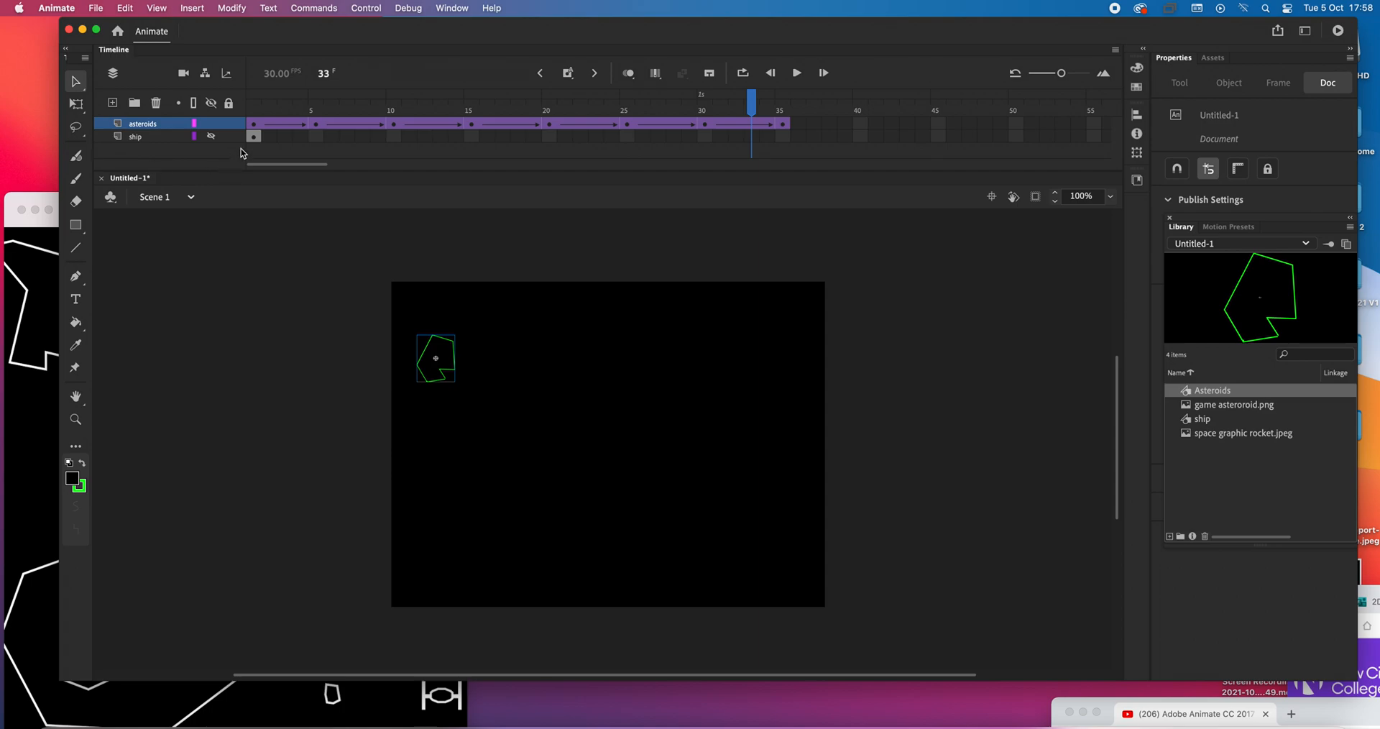
Show the hidden ship layer and scale the ship down to about two thirds of its size at frame 1.
click(254, 138)
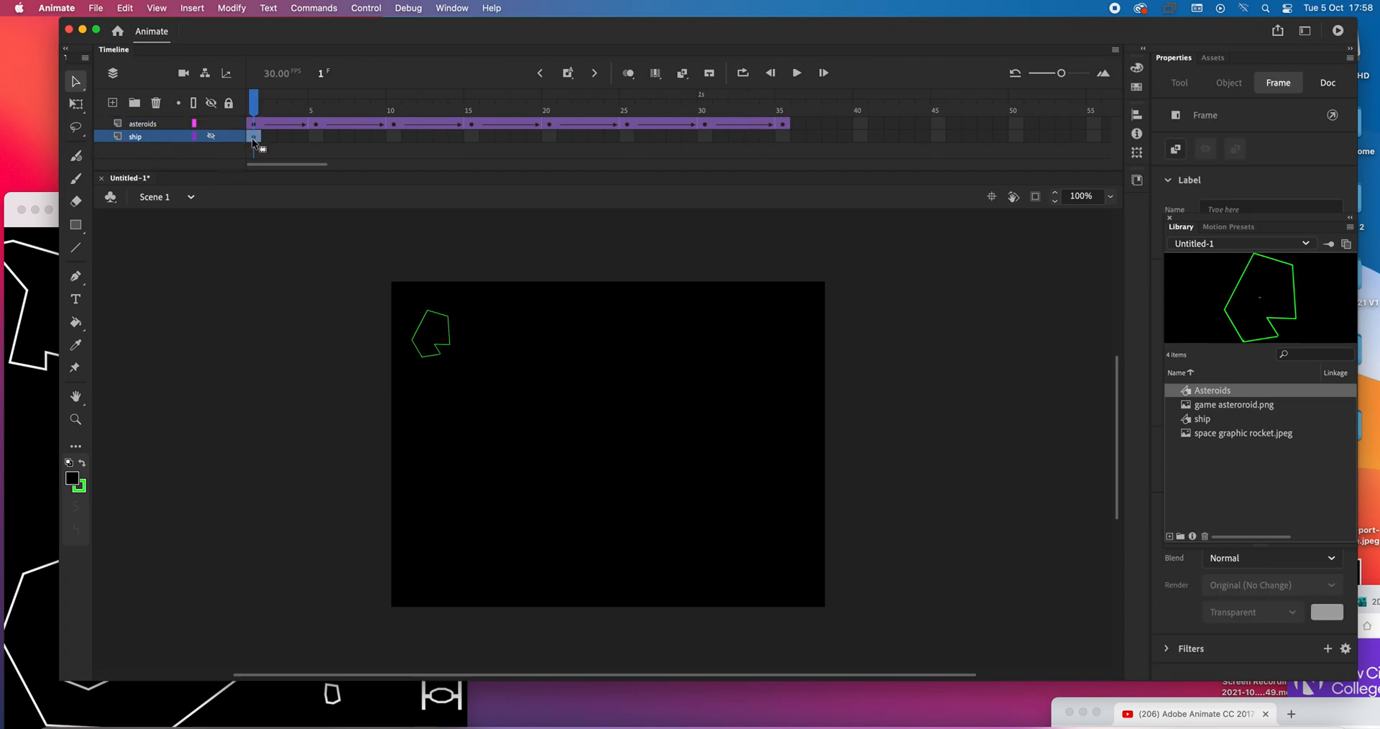
click(213, 138)
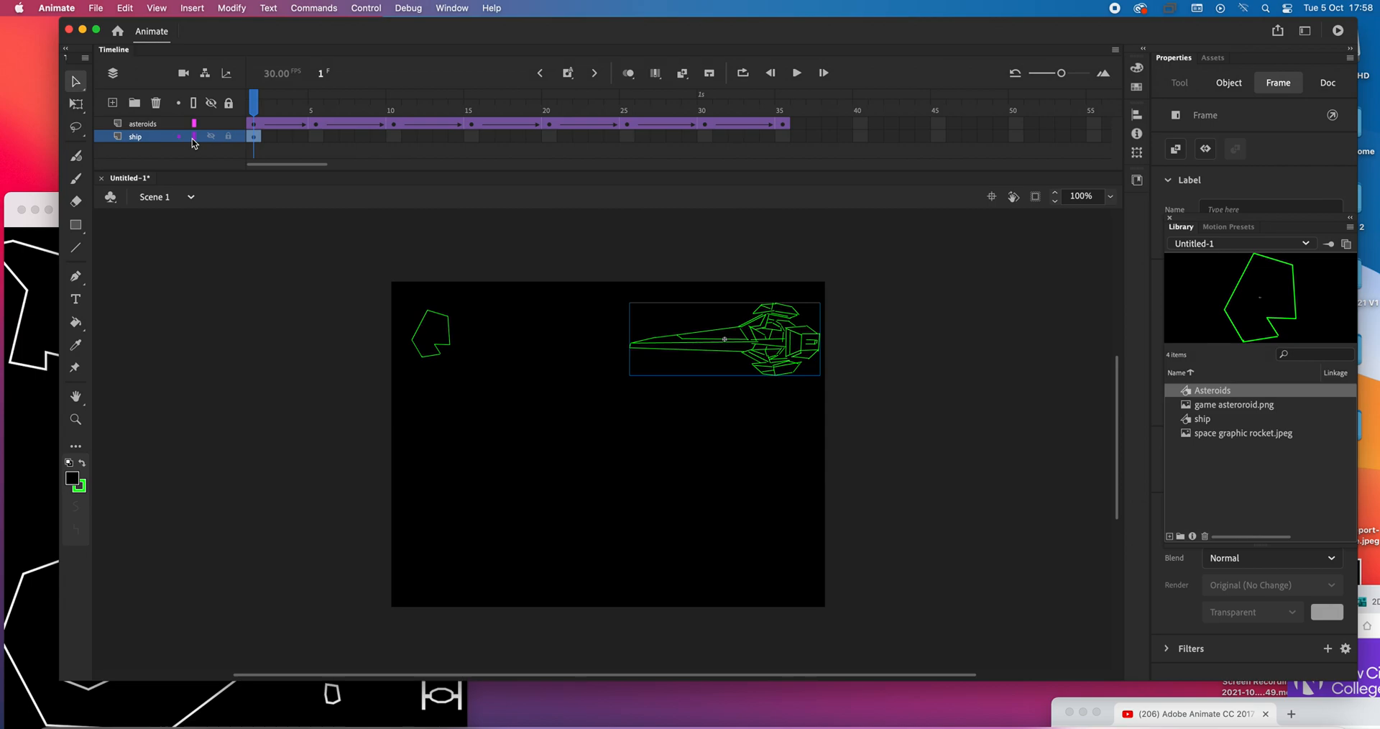
click(76, 103)
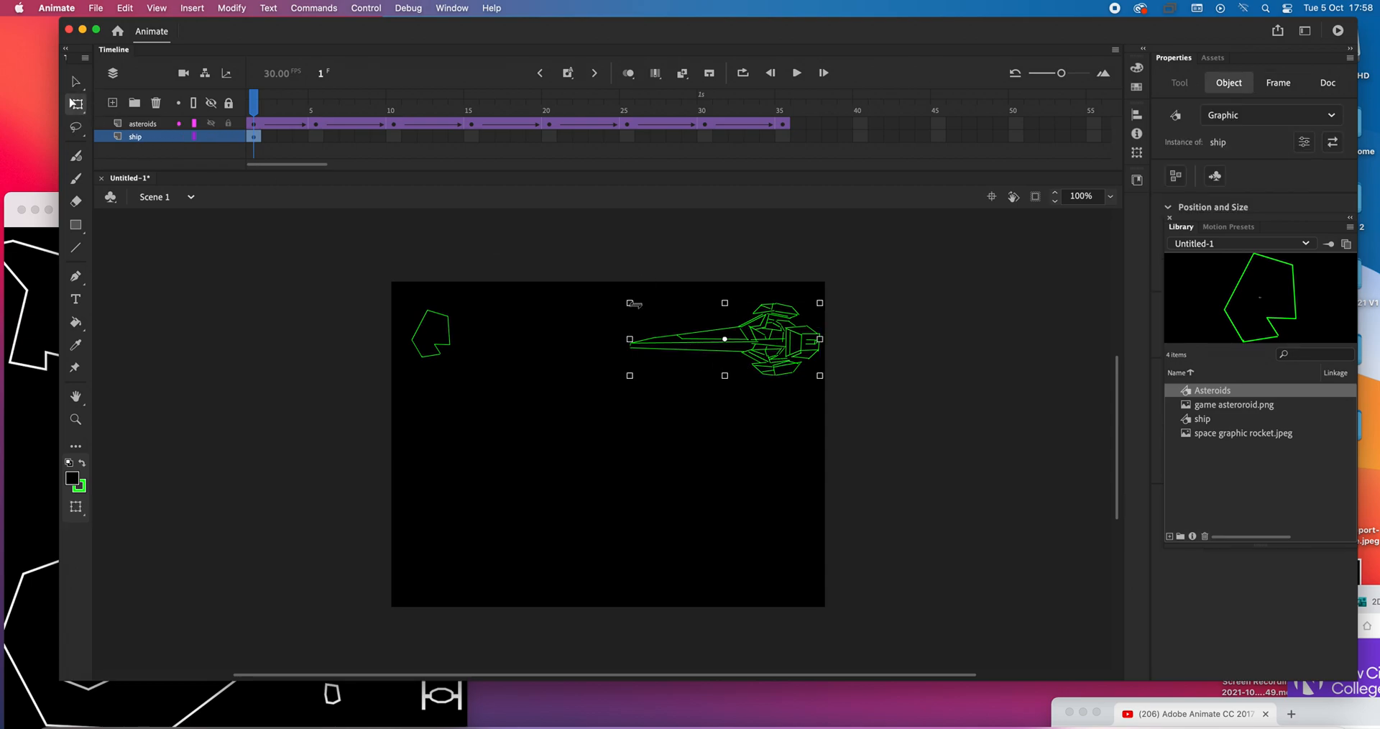
drag(629, 302, 672, 312)
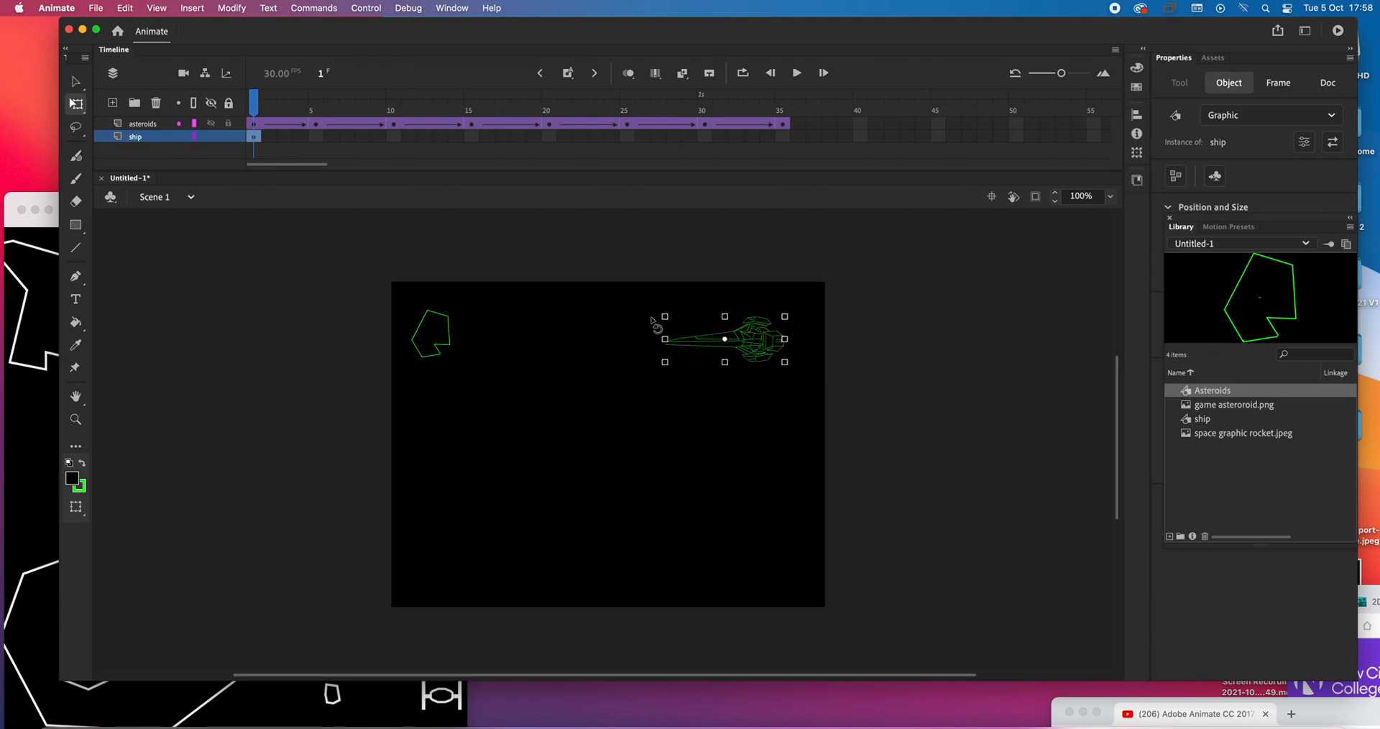
Rotate the ship so its nose tilts downward to the left, and move it into the stage's upper-right corner.
mouse_move(787, 370)
mouse_down()
mouse_move(775, 388)
mouse_move(797, 353)
mouse_up()
click(76, 81)
drag(775, 337, 795, 319)
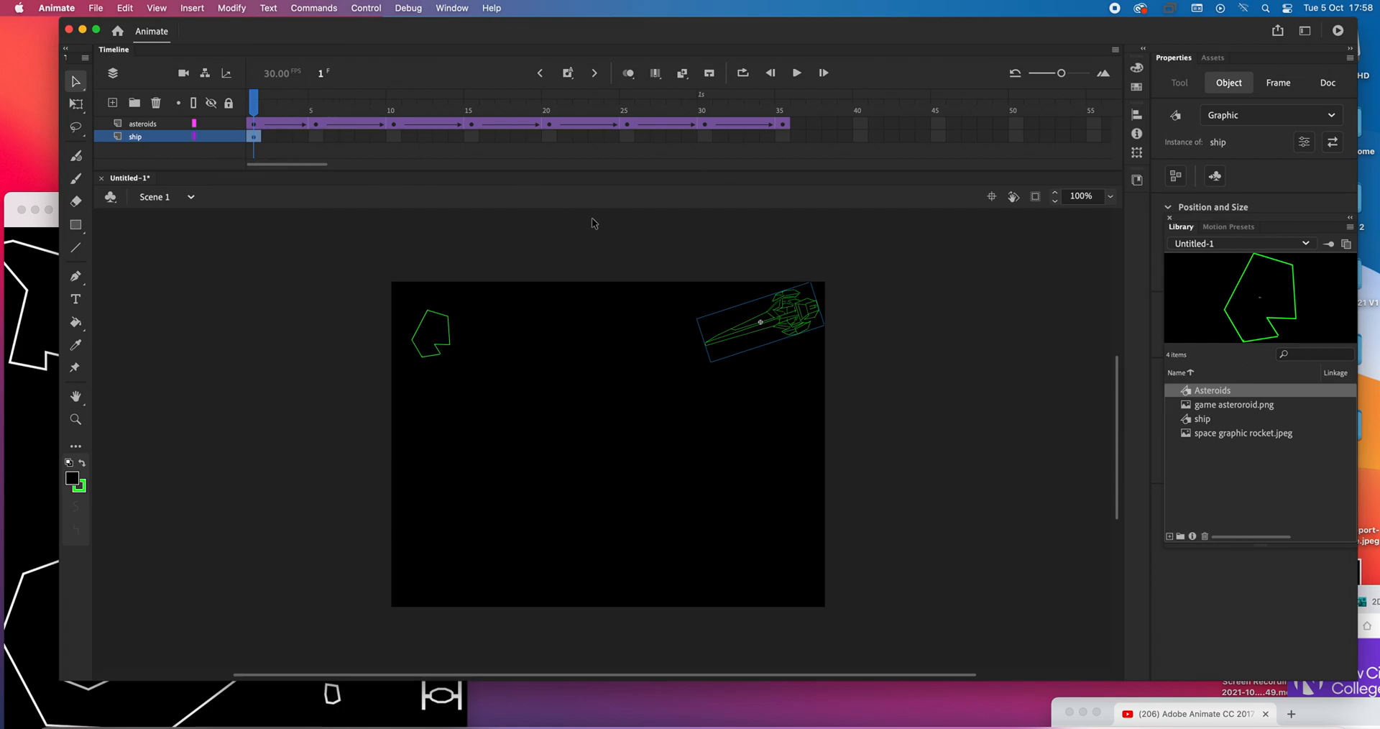
Extend the ship layer to frame 35 by inserting frames so it lasts as long as the asteroids layer.
mouse_move(257, 103)
mouse_down()
mouse_move(403, 103)
mouse_move(244, 106)
mouse_up()
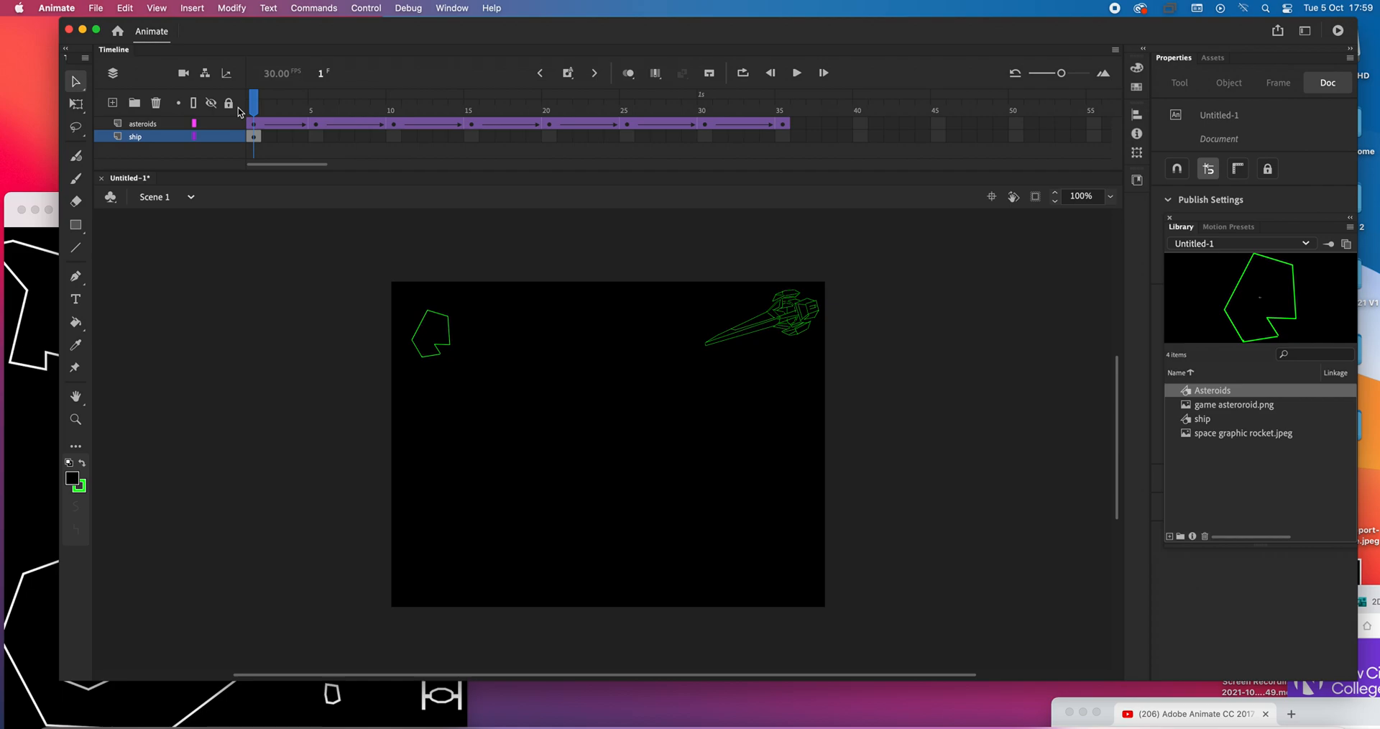
click(783, 136)
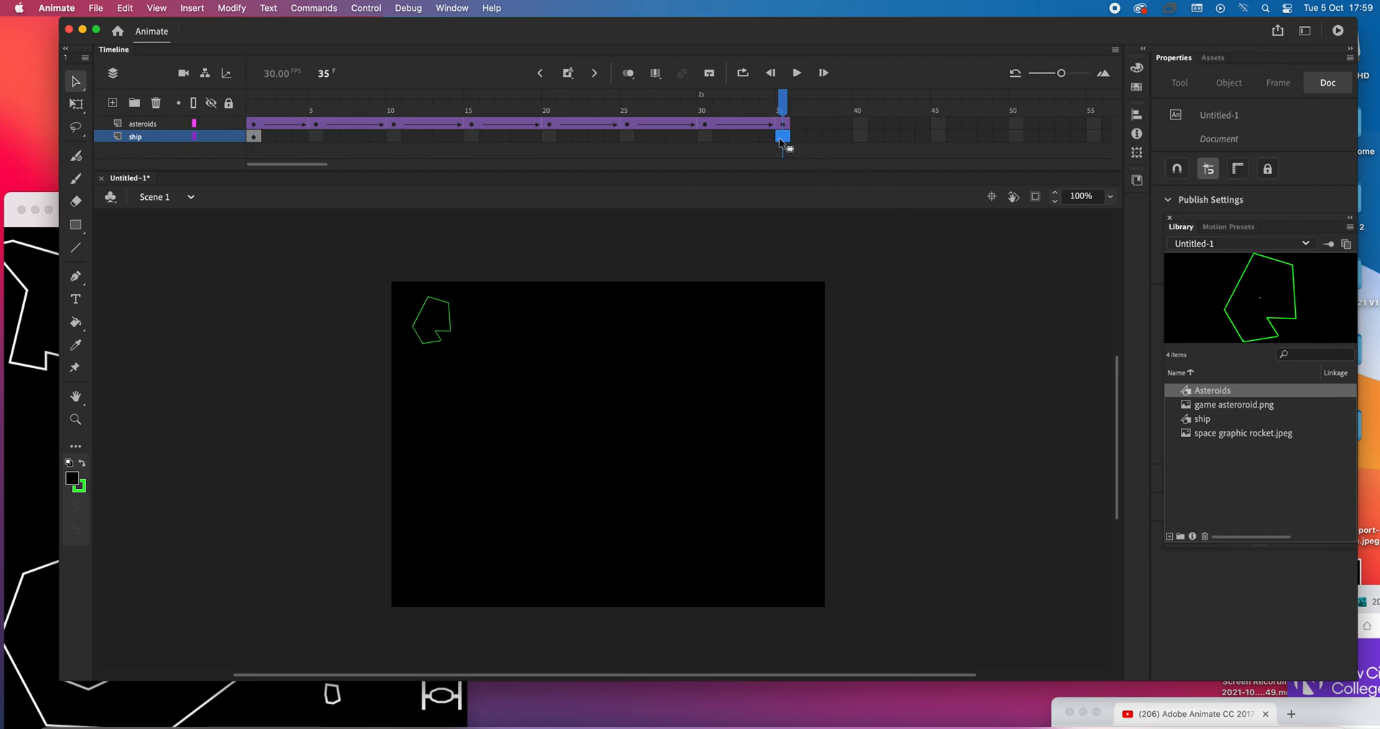
right_click(780, 137)
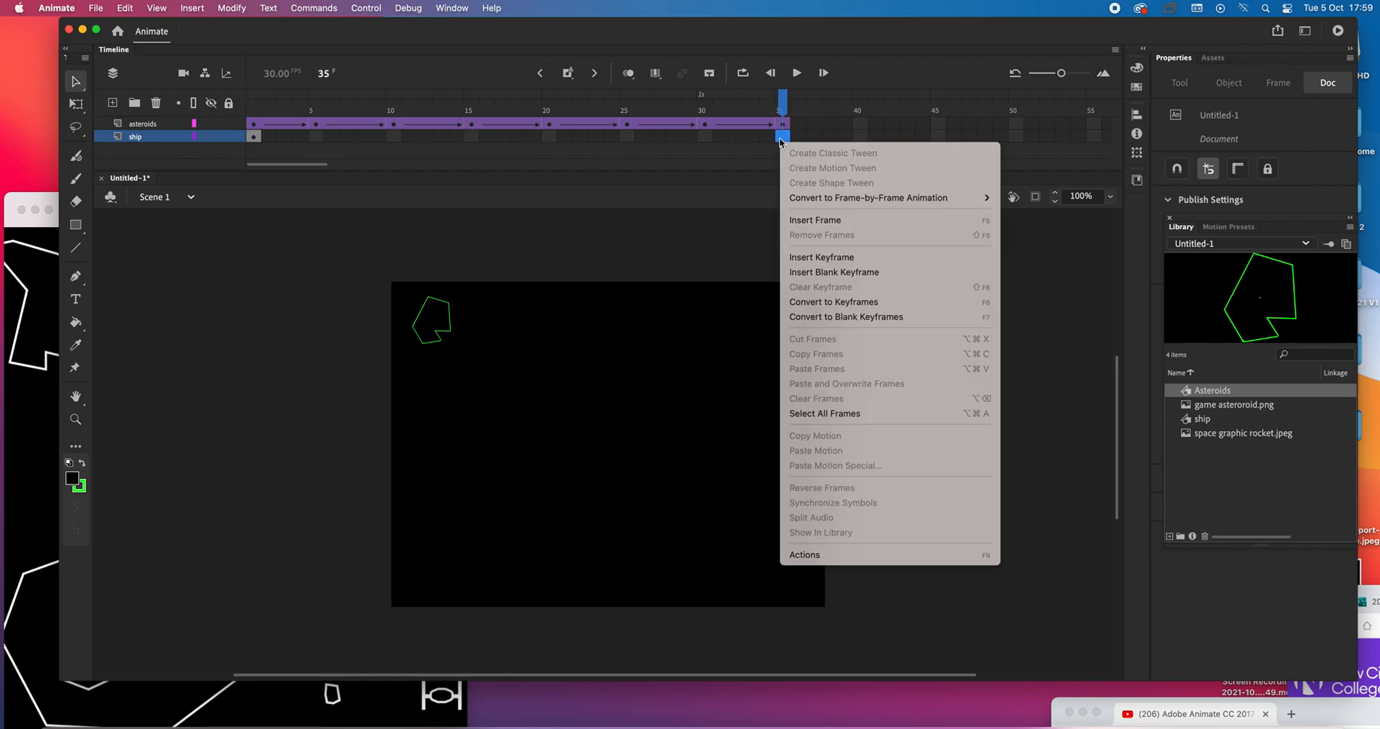
click(856, 220)
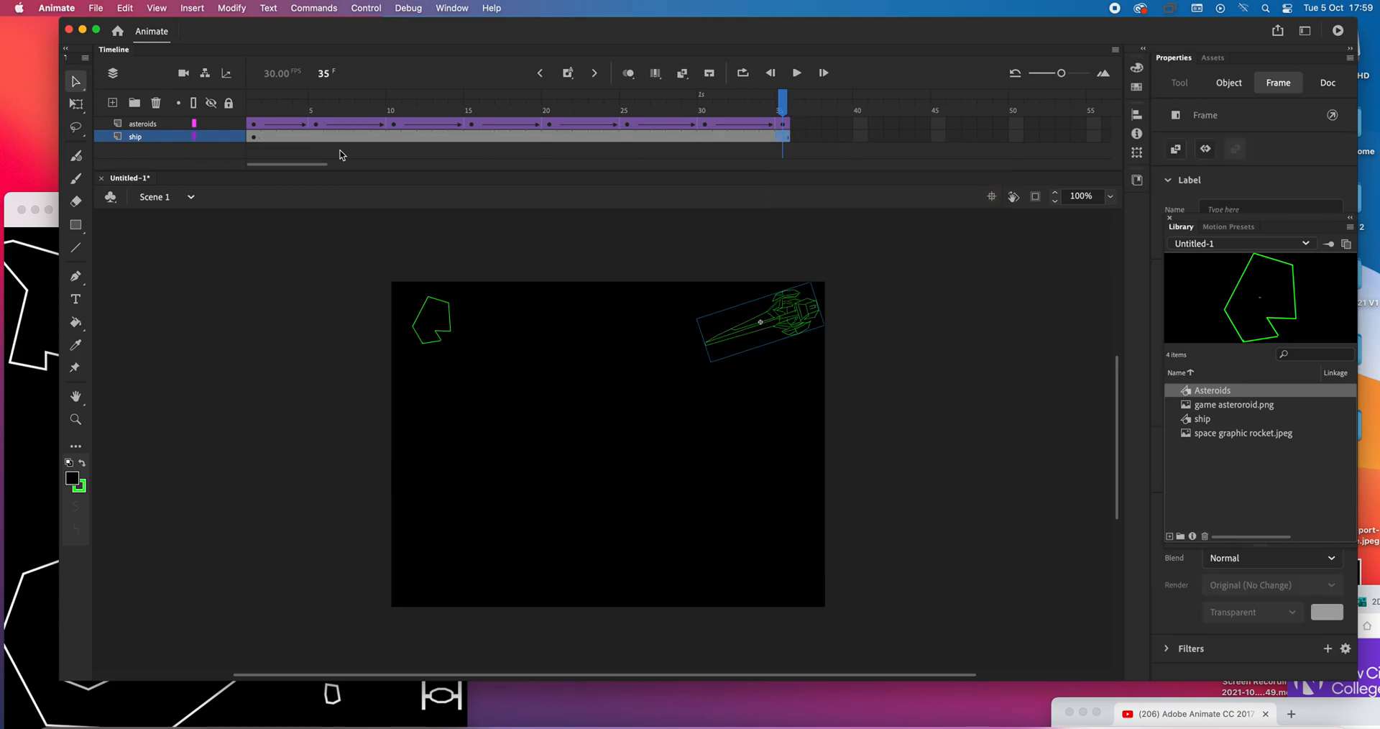
Add a keyframe at frame 5 of the ship layer and rotate the ship so its nose points more steeply down to the left.
click(314, 138)
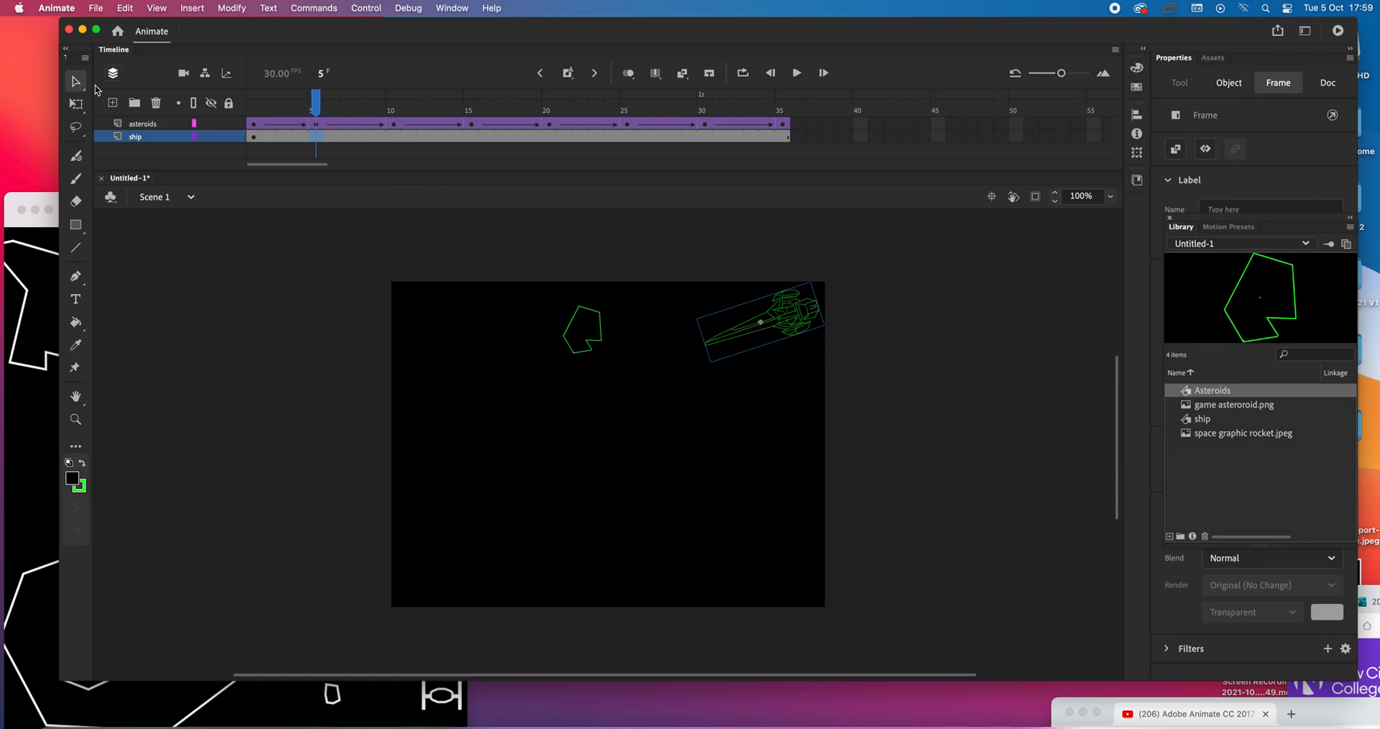
click(76, 104)
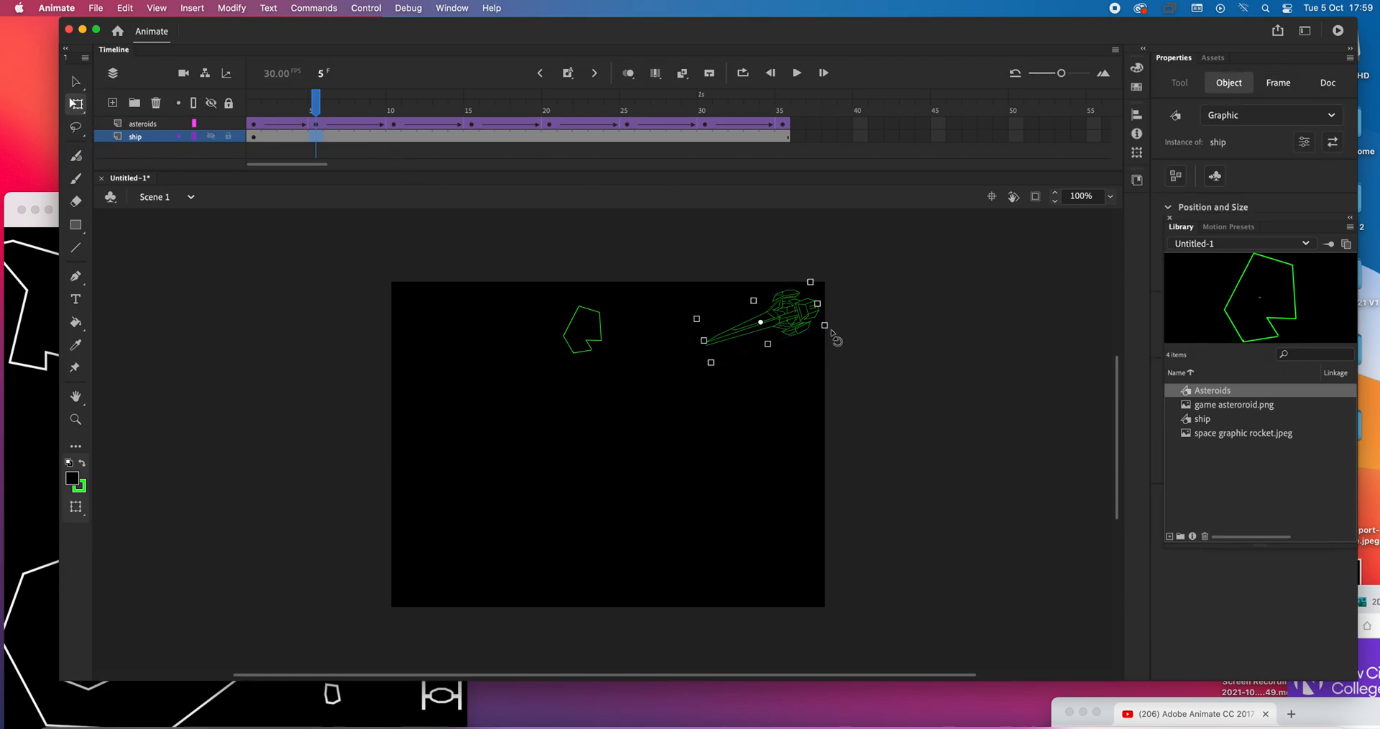
drag(836, 338, 833, 298)
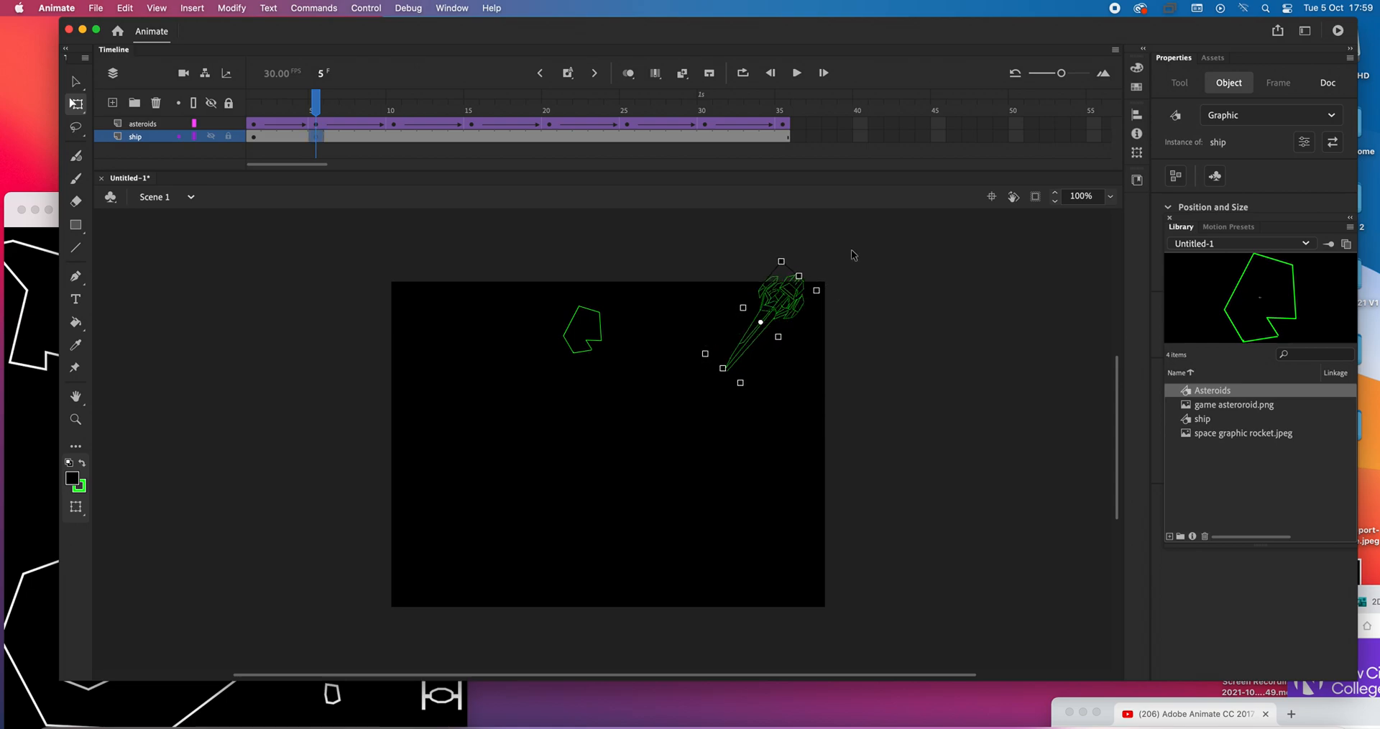
Insert a keyframe at frame 7 of the ship layer and move the ship diagonally down to near the stage's centre.
click(393, 126)
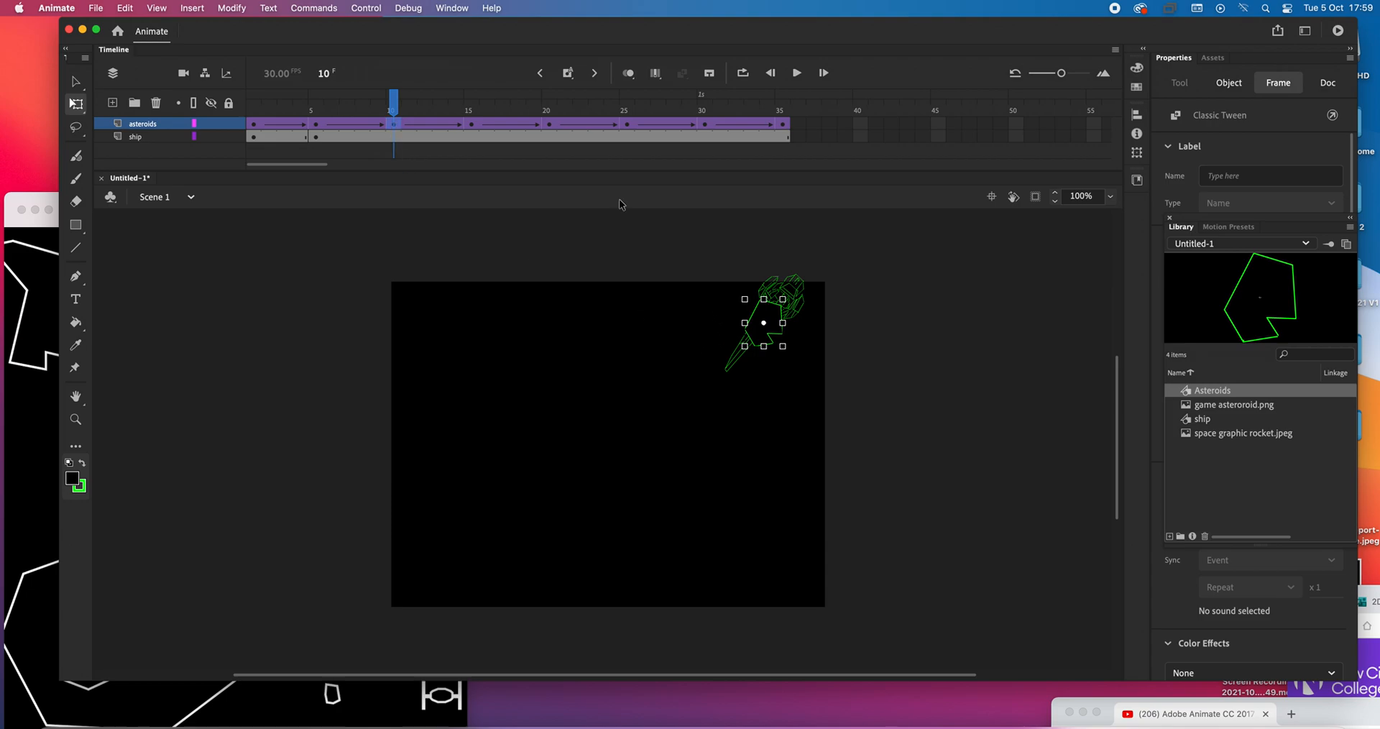
click(373, 106)
drag(372, 107, 363, 107)
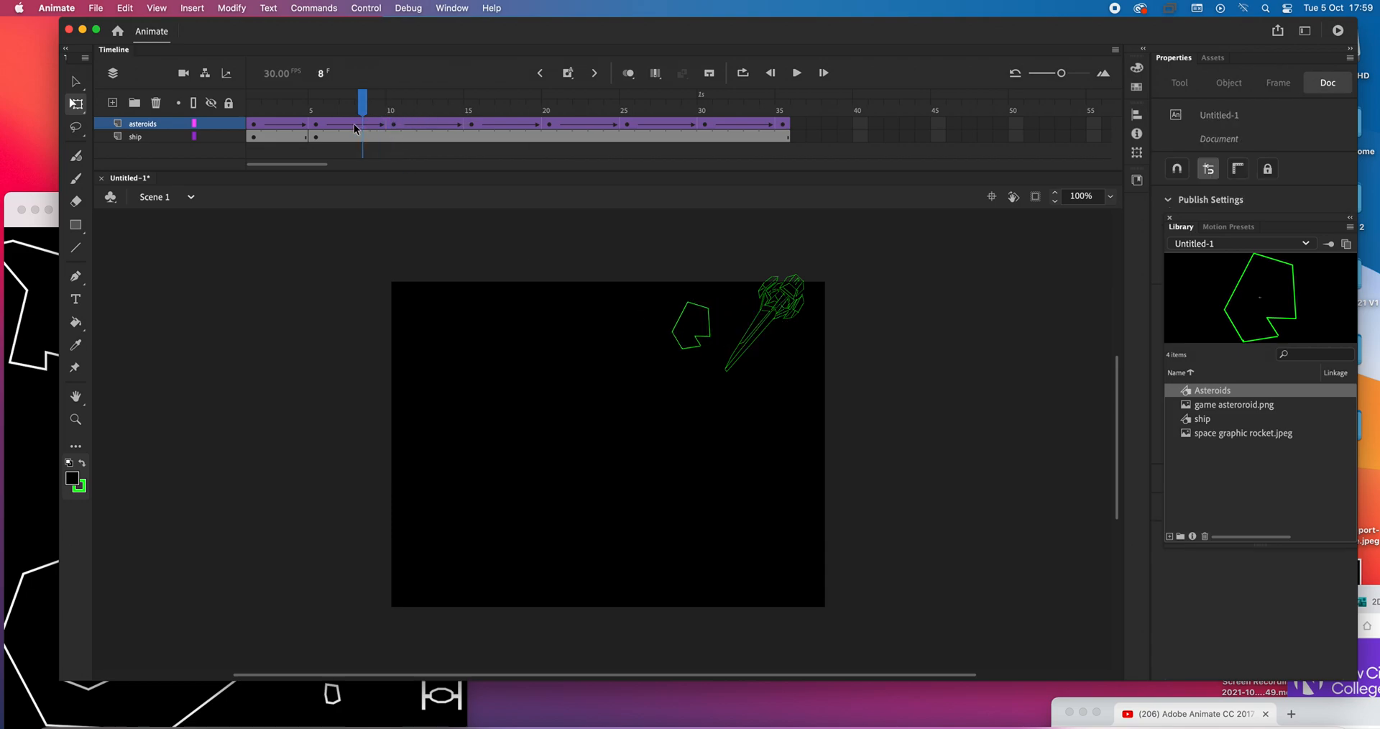
click(351, 135)
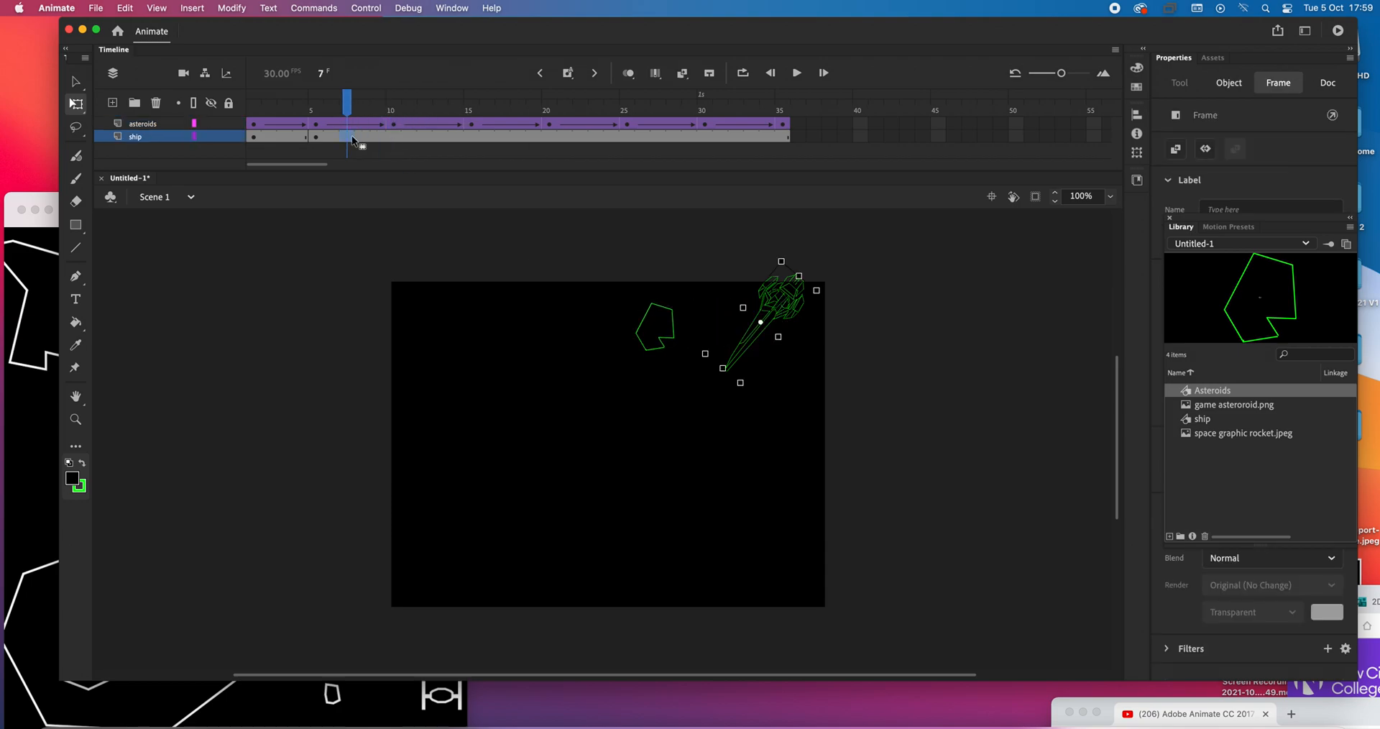
right_click(352, 135)
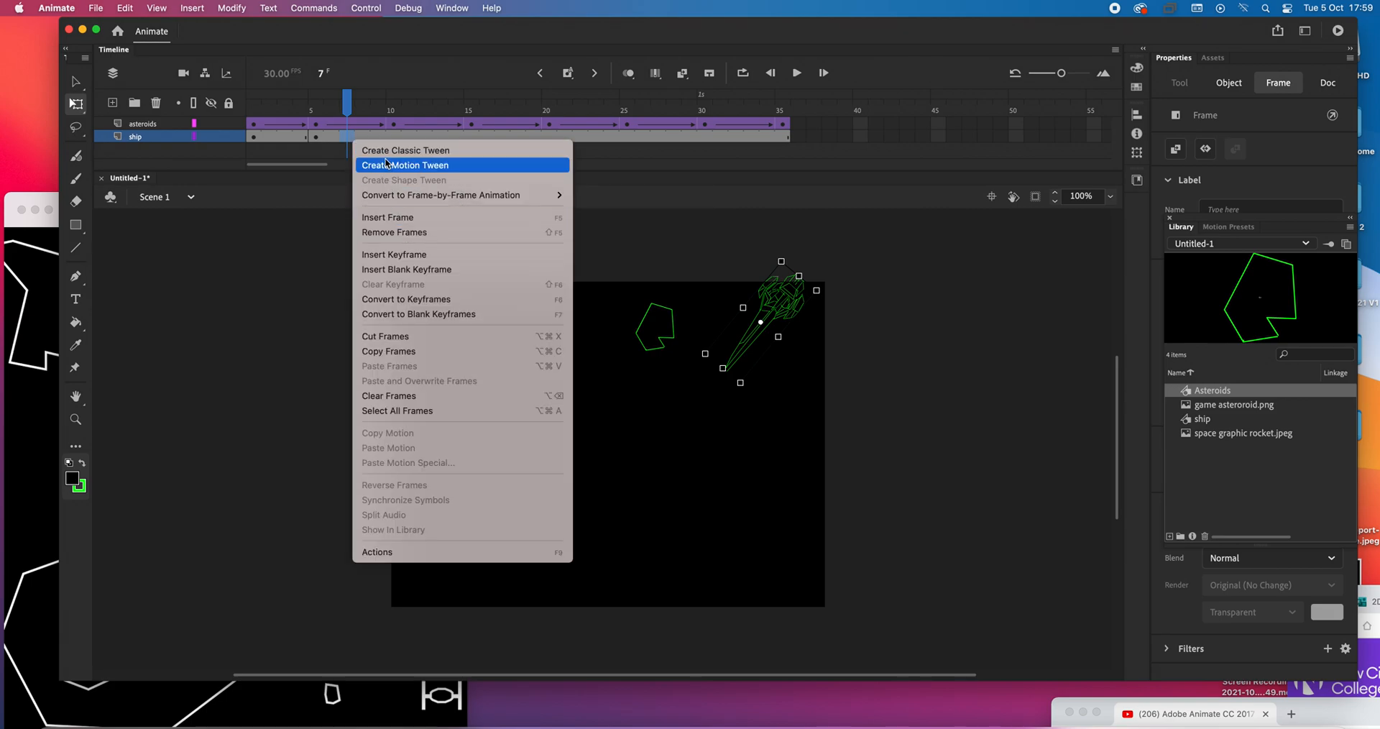
click(417, 256)
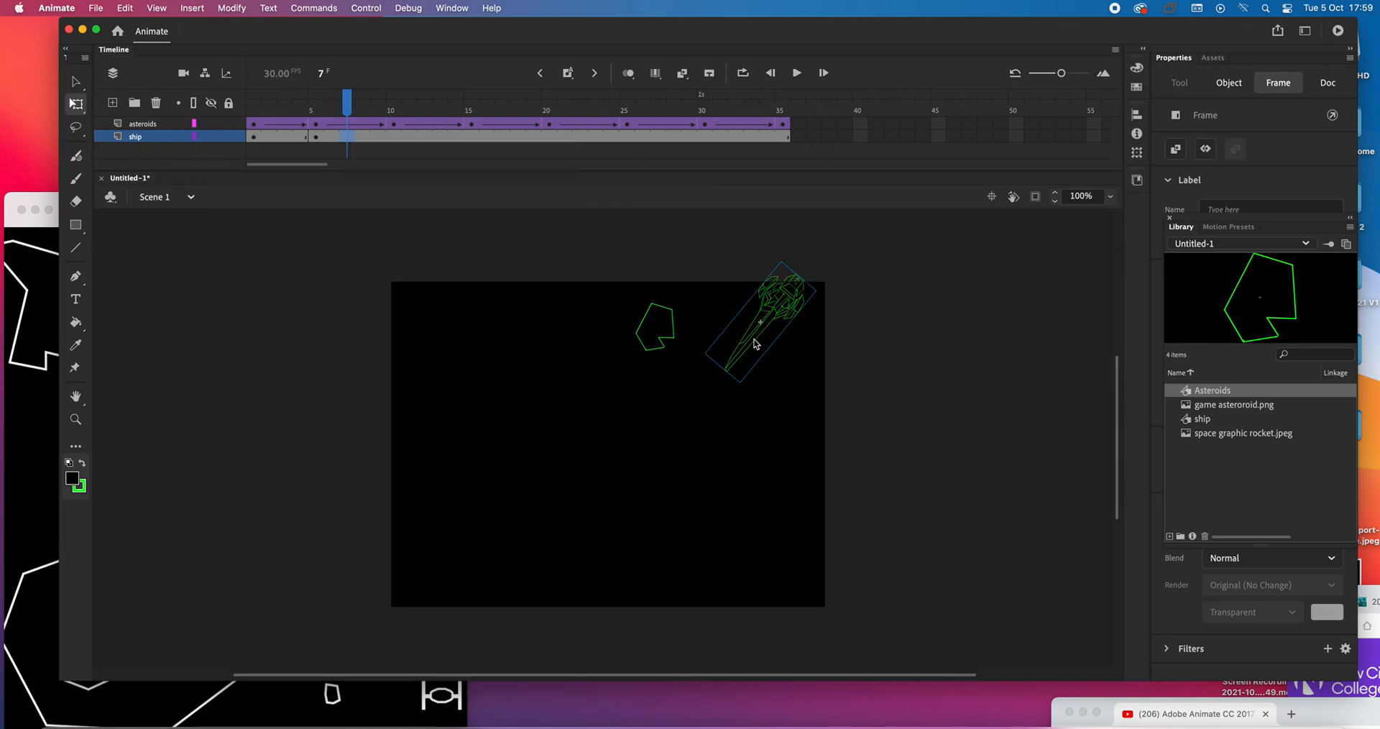
click(75, 81)
click(760, 332)
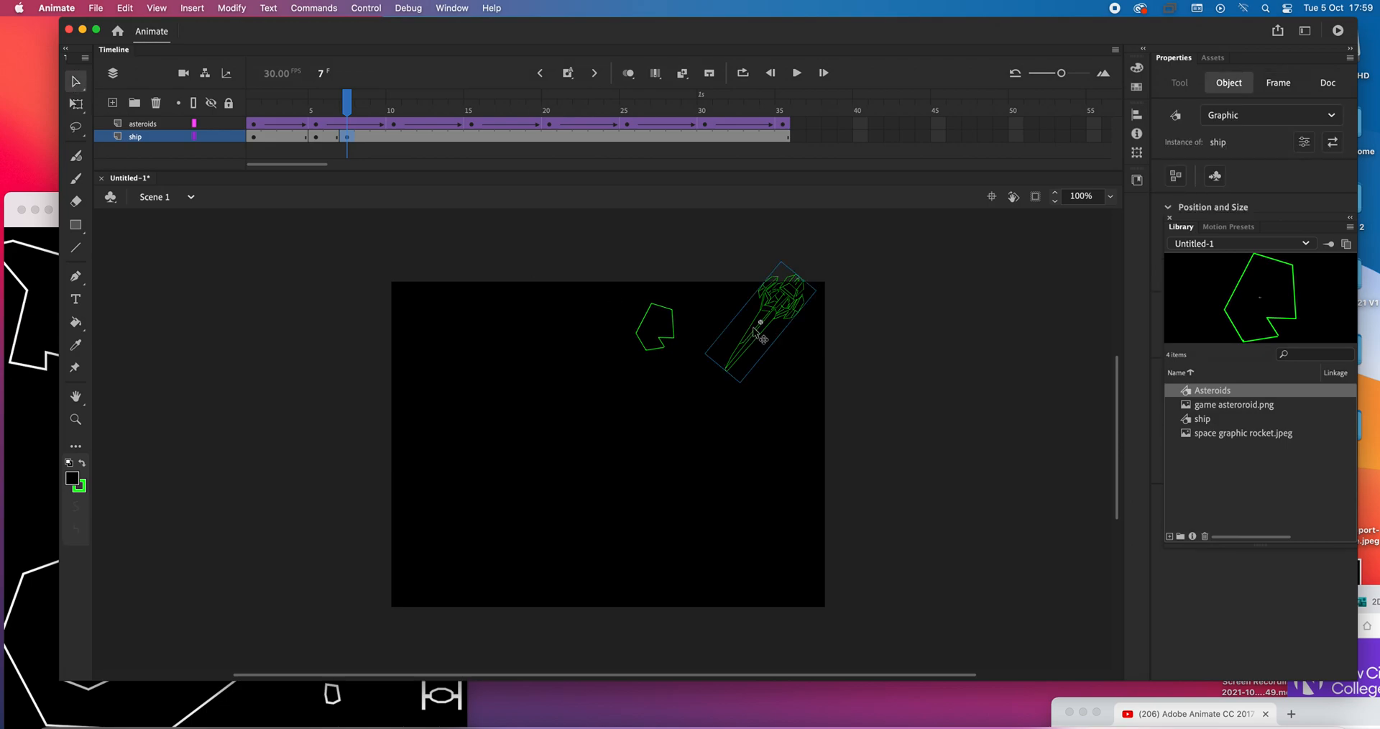
drag(760, 333, 649, 426)
Scrub the timeline from frame 1 to frame 7 to preview the ship's movement.
mouse_move(347, 105)
mouse_down()
mouse_move(422, 104)
mouse_move(311, 103)
mouse_move(379, 102)
mouse_move(362, 104)
mouse_up()
click(317, 123)
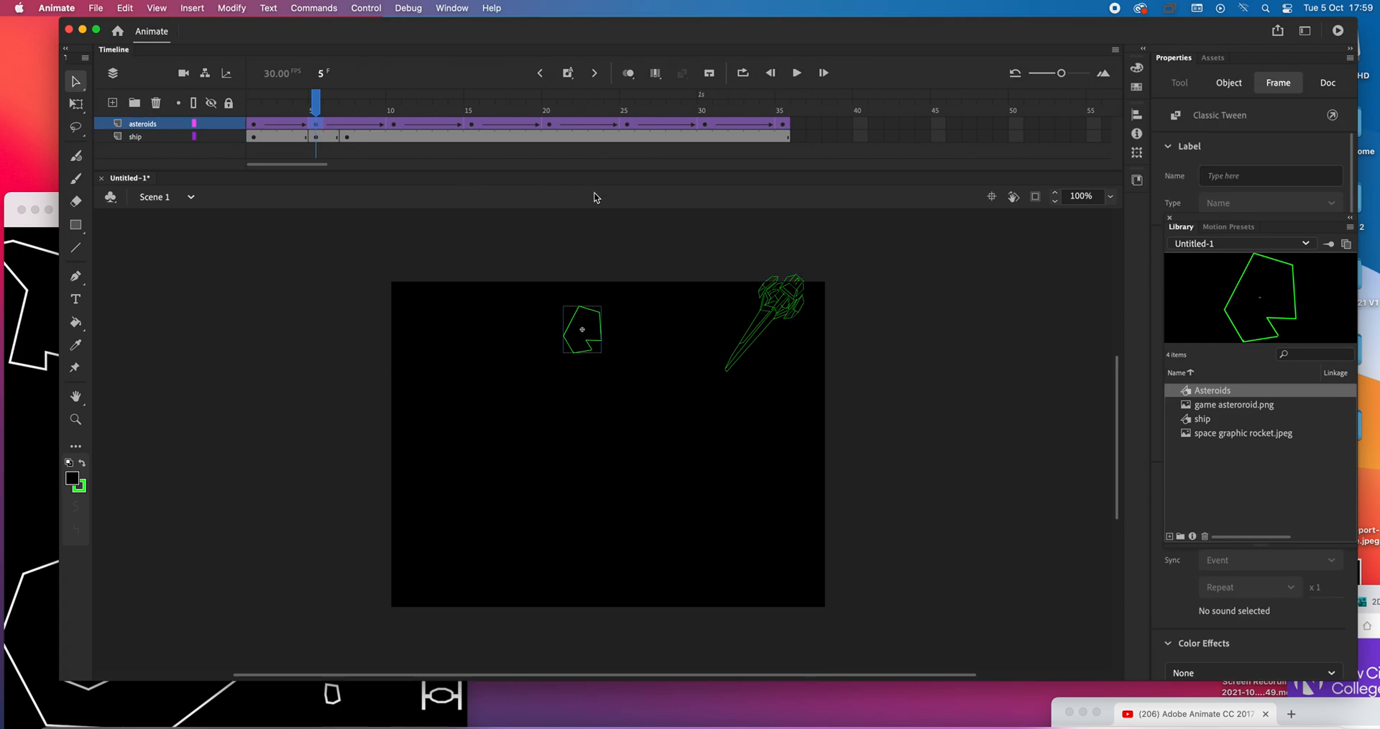
click(258, 124)
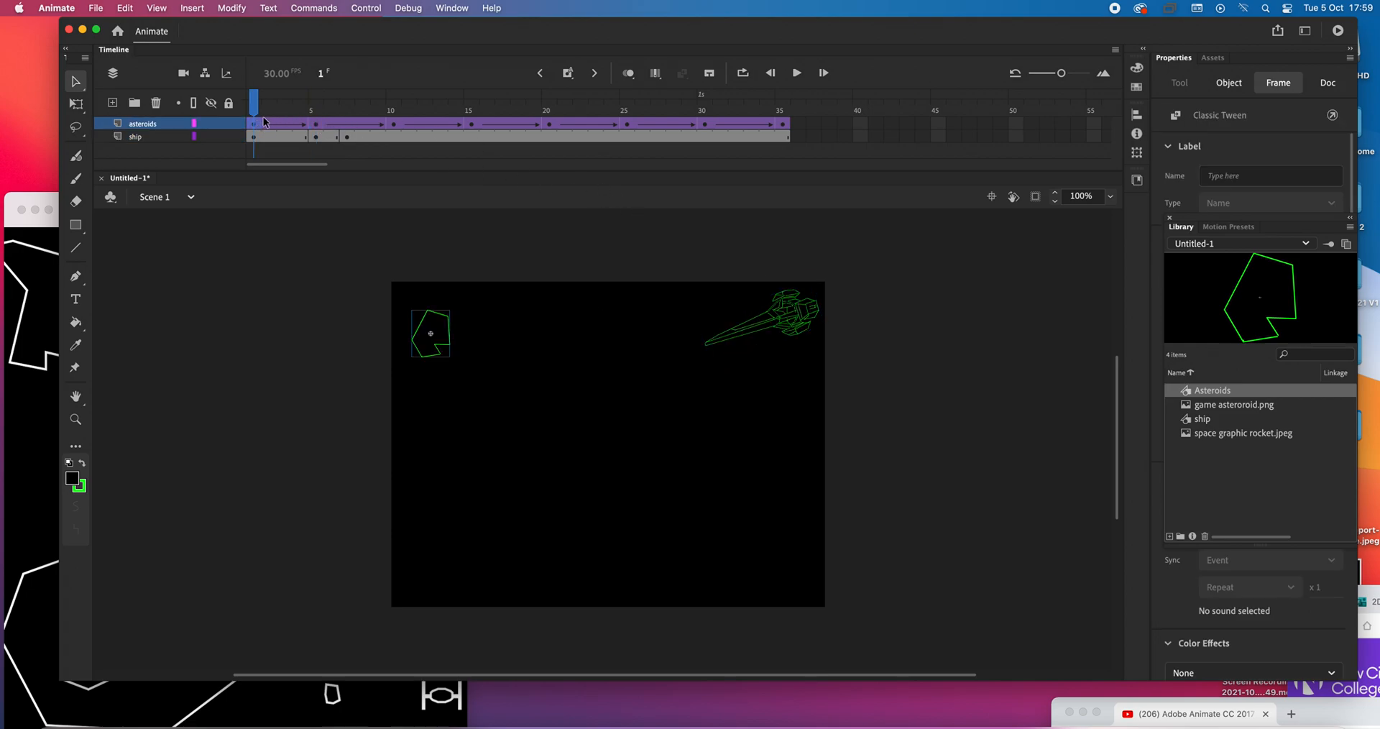
drag(265, 107, 352, 108)
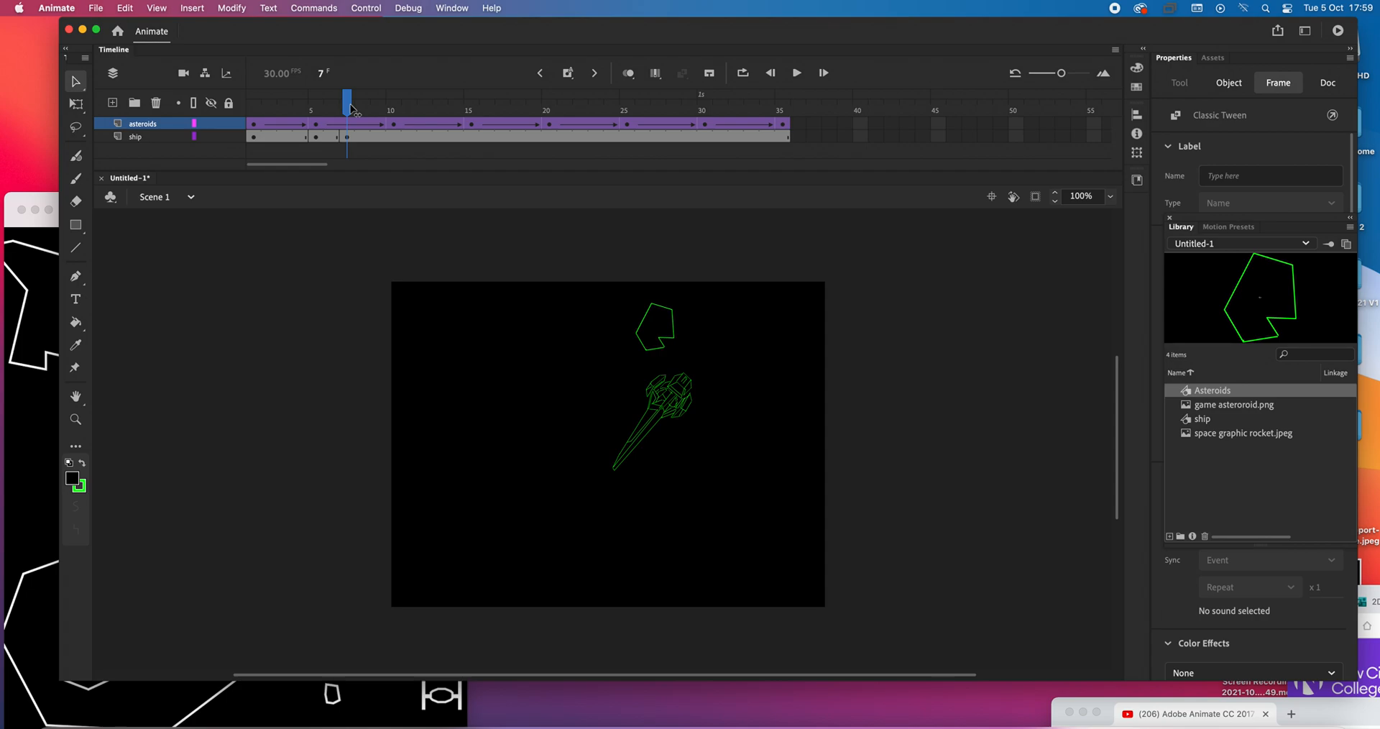
Insert a keyframe at frame 12 of the ship layer and rotate the ship so its nose points to the stage's upper left.
click(422, 144)
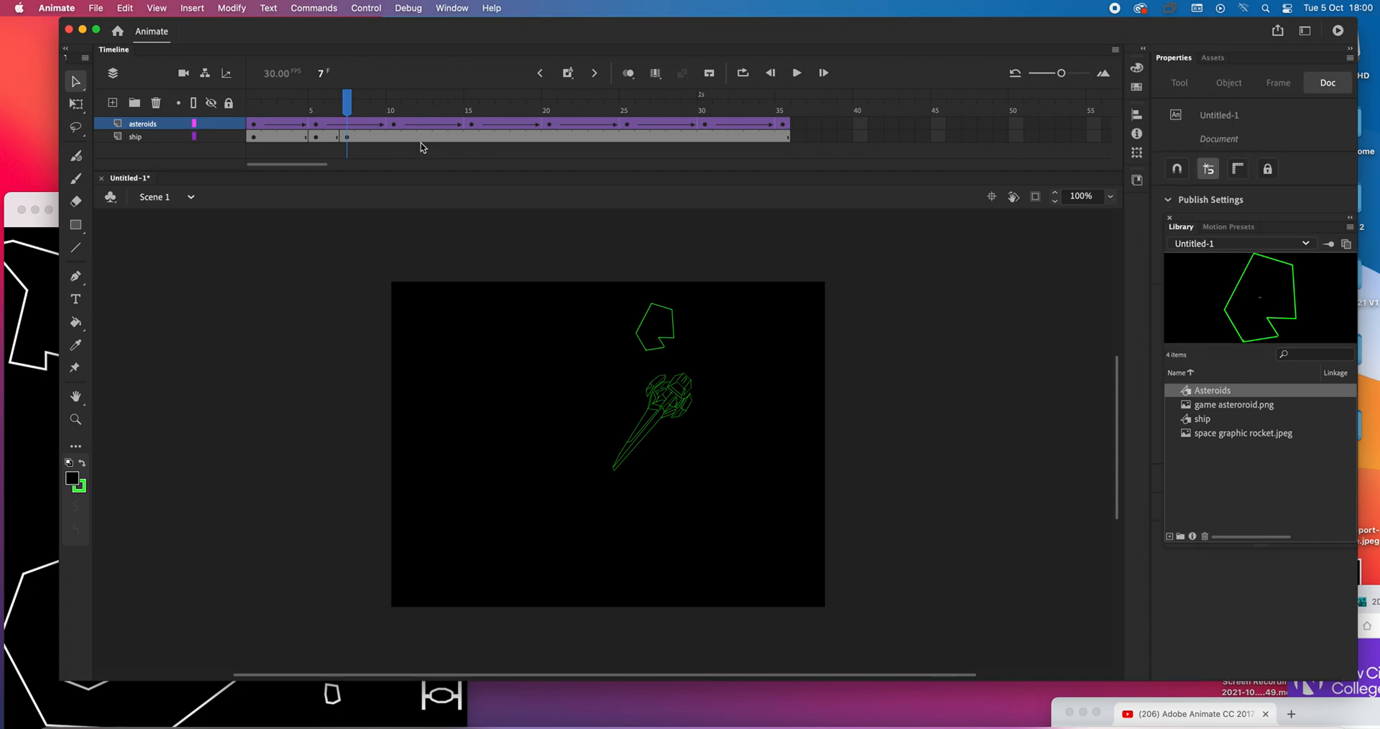
click(424, 136)
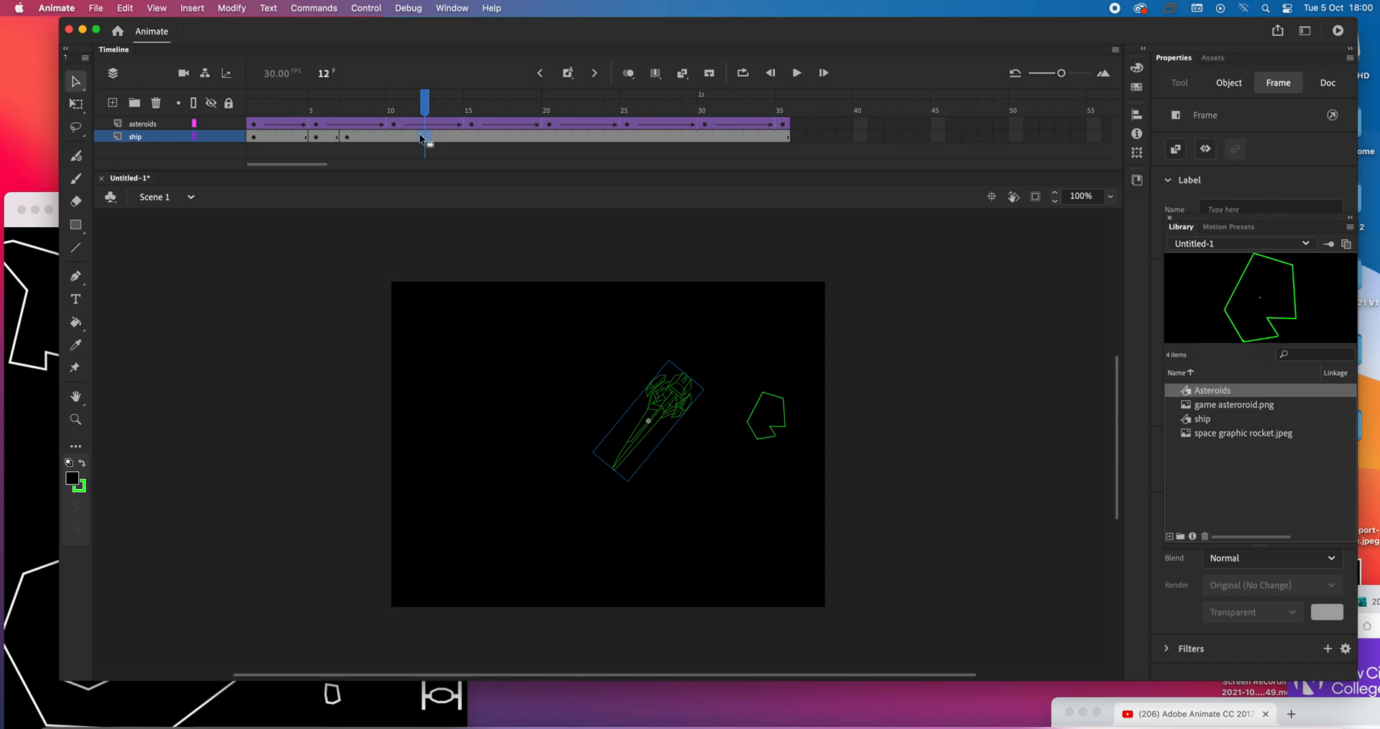
right_click(420, 134)
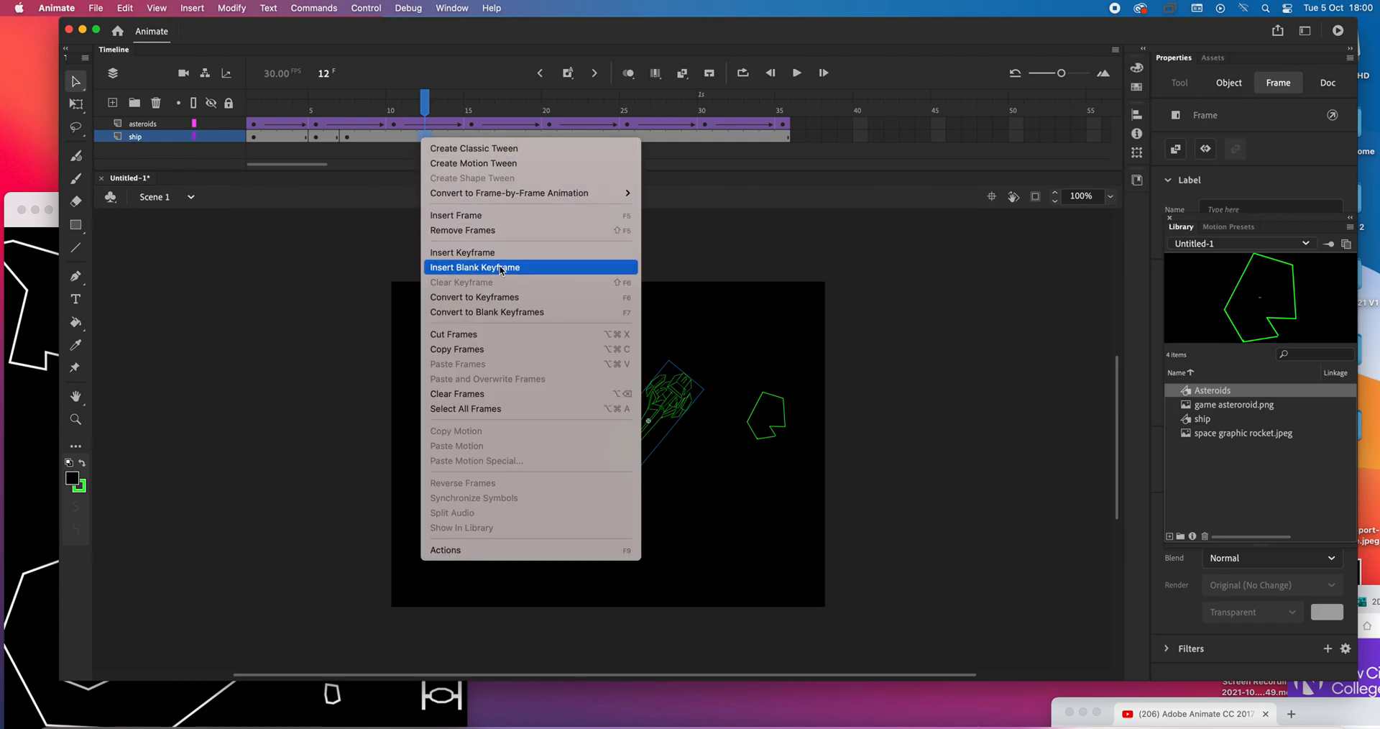
click(462, 253)
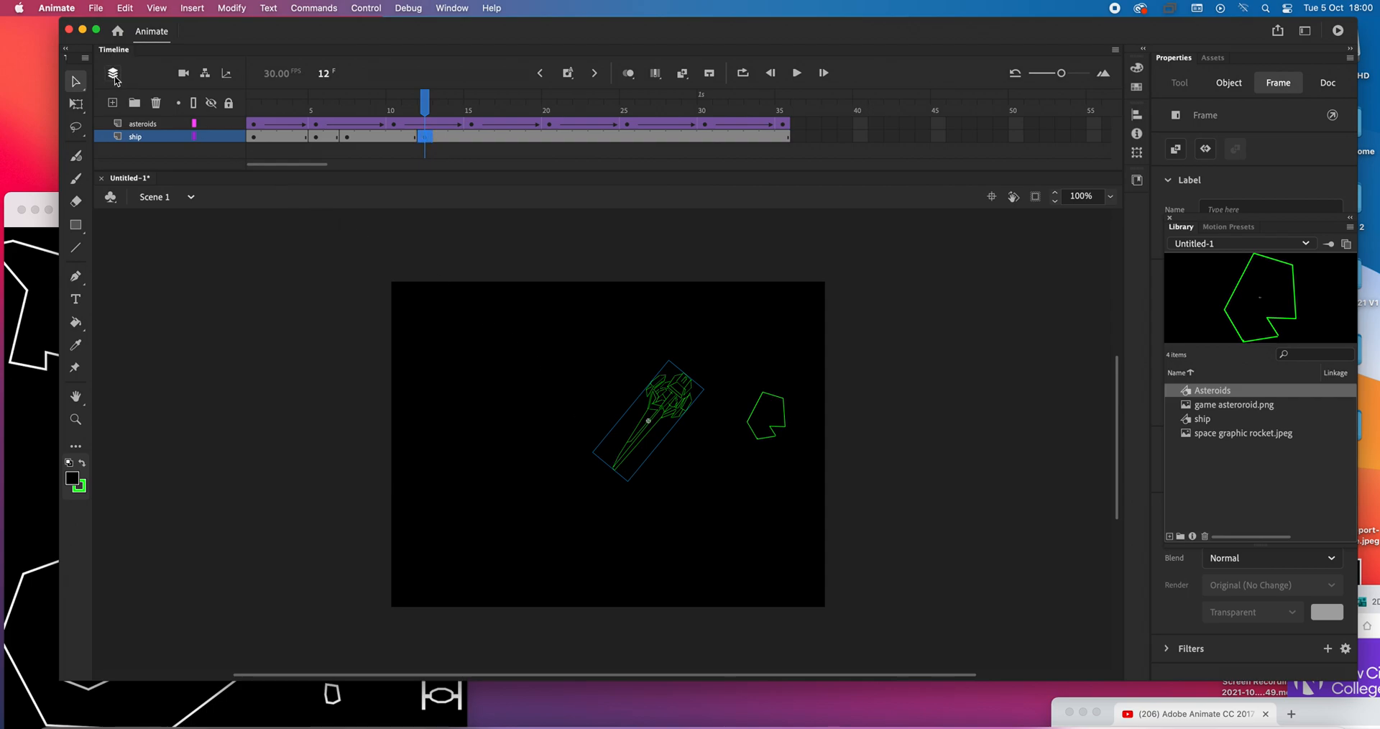
click(76, 104)
drag(719, 403, 664, 493)
Insert a keyframe at frame 16 of the ship layer and move the ship toward the stage's upper-left area.
drag(432, 108, 489, 115)
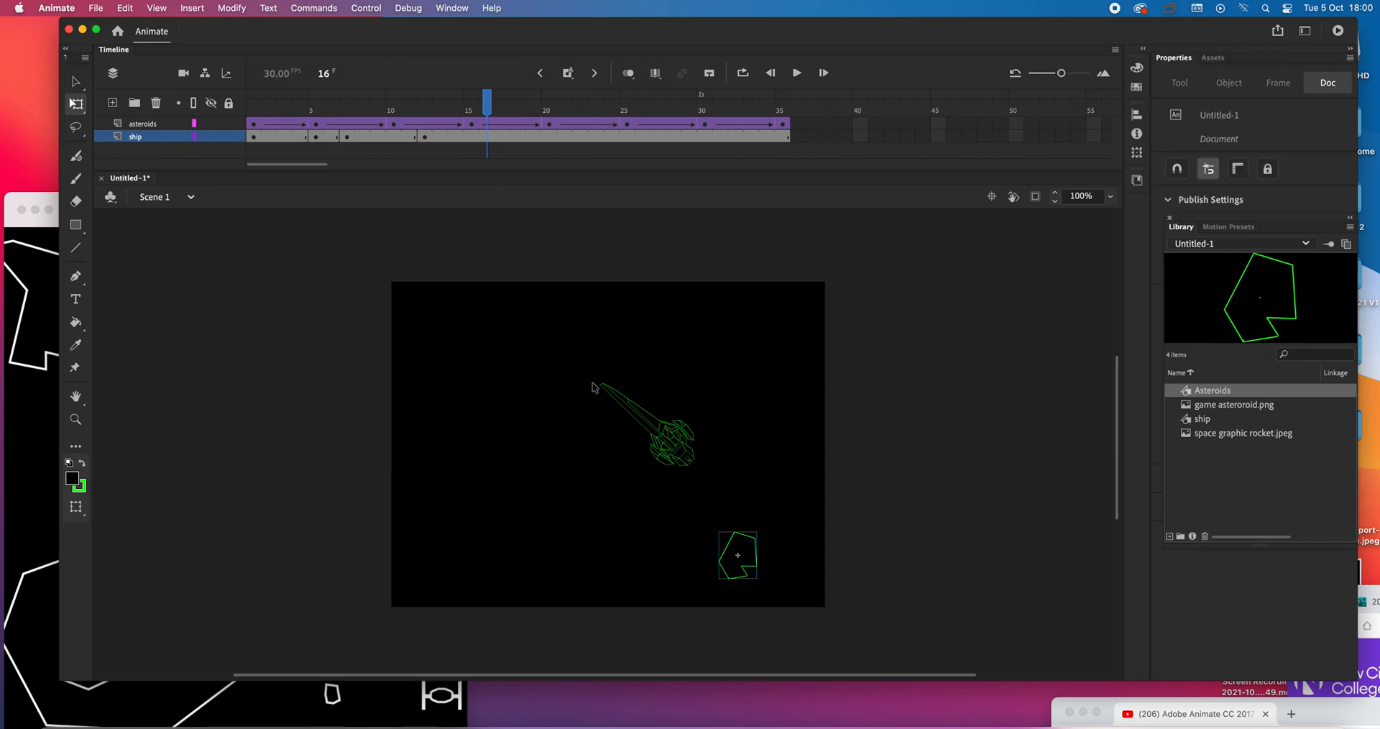
right_click(492, 137)
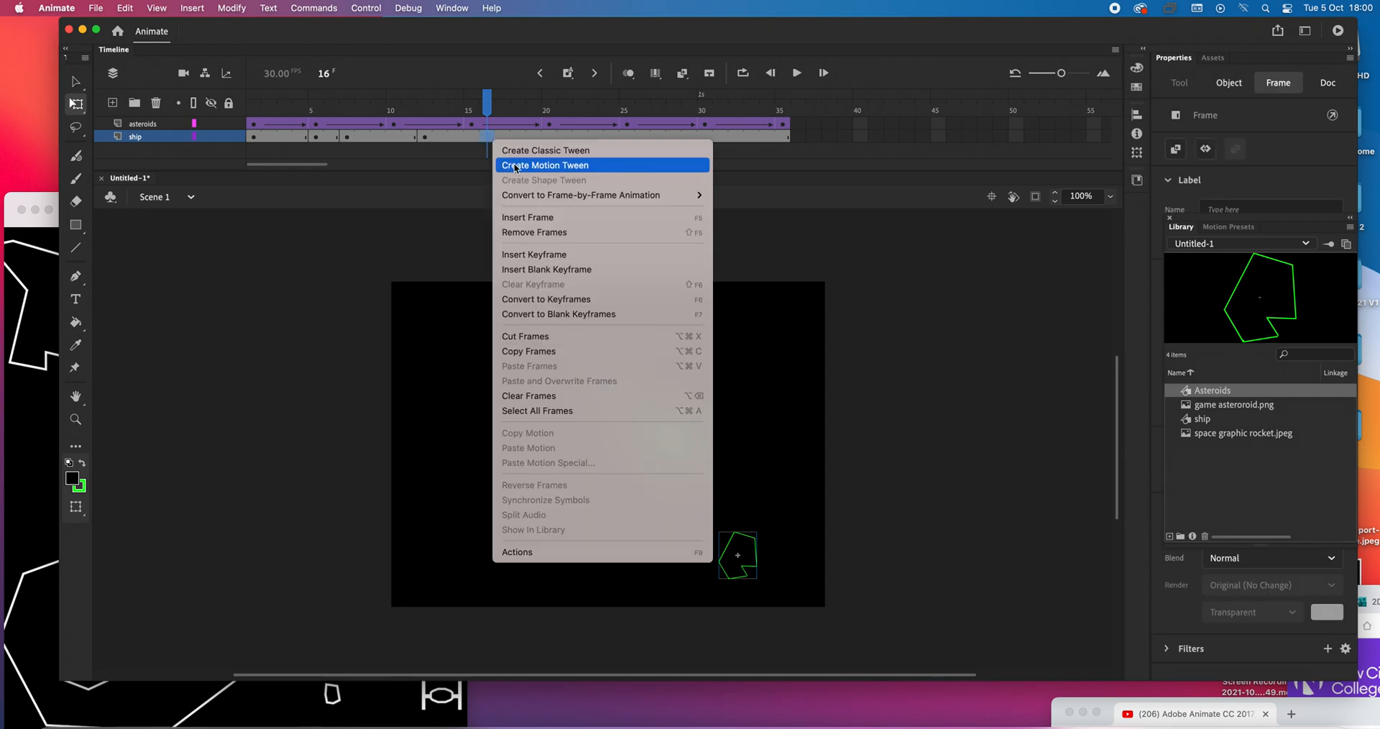
click(547, 254)
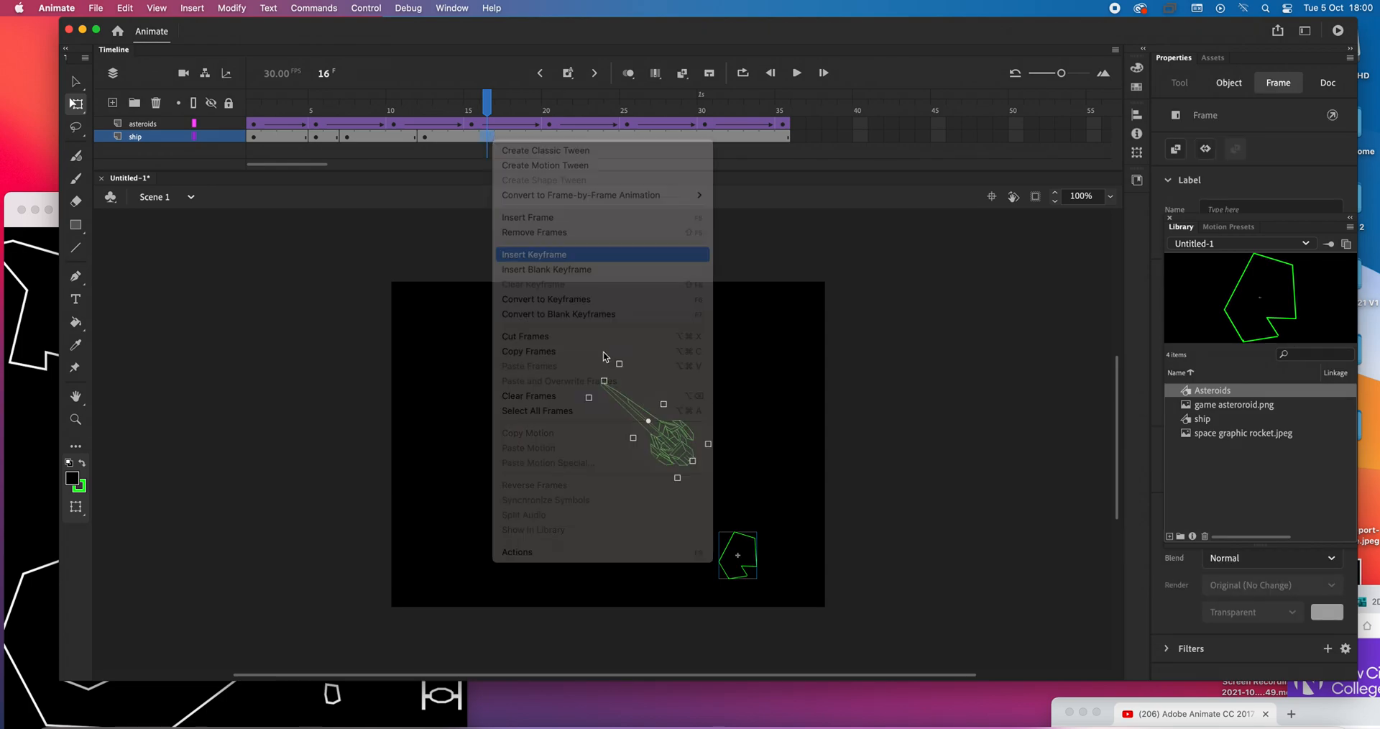
click(75, 81)
drag(648, 425, 555, 379)
drag(540, 364, 541, 365)
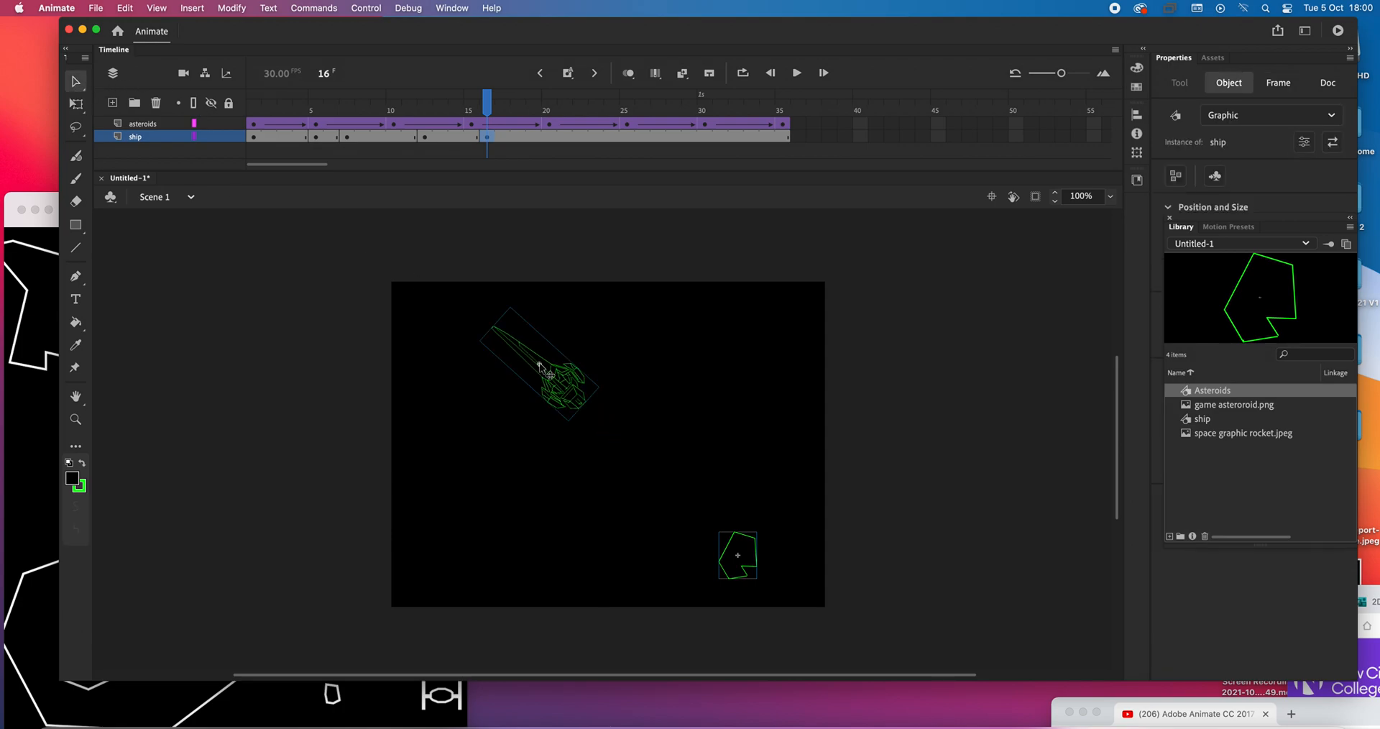
Insert a keyframe at frame 22 of the ship layer and rotate the ship around so its nose points down to the right.
drag(493, 102, 580, 101)
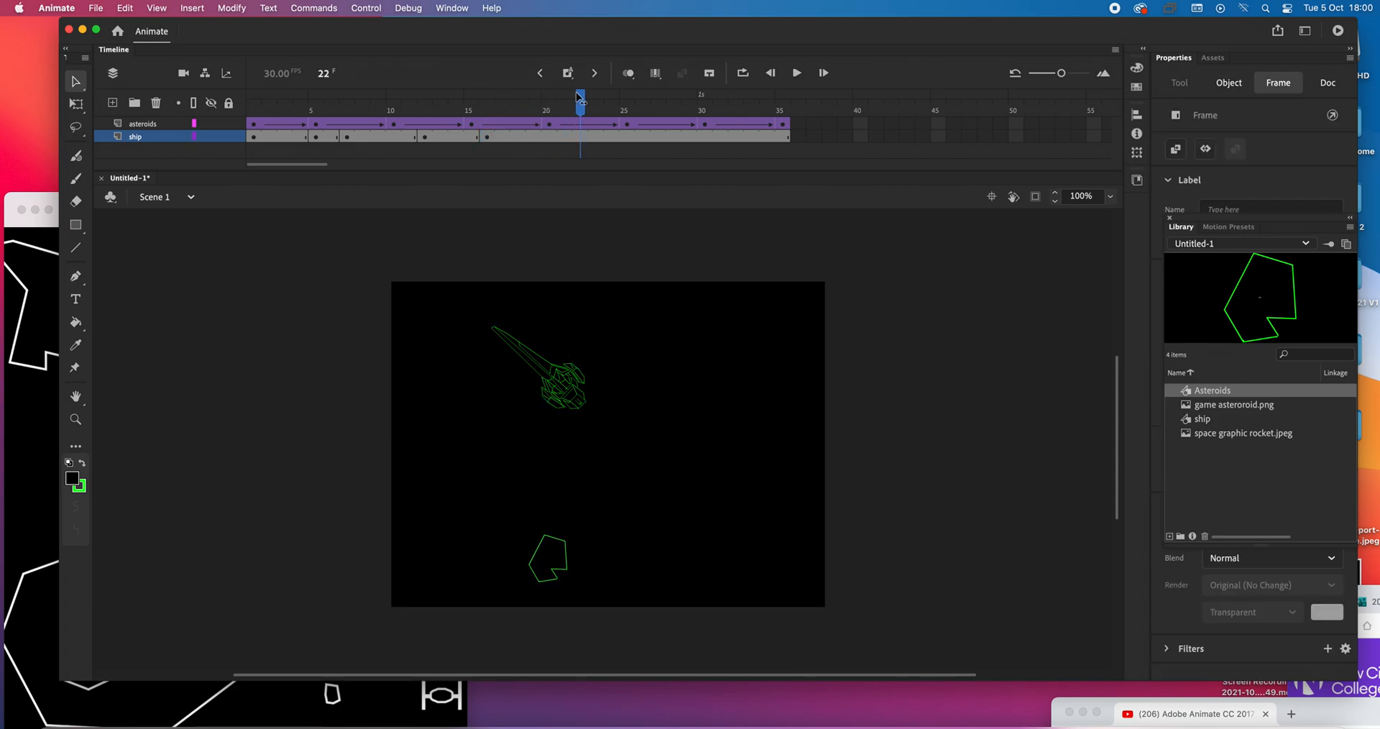
click(579, 142)
right_click(574, 135)
click(625, 254)
click(75, 103)
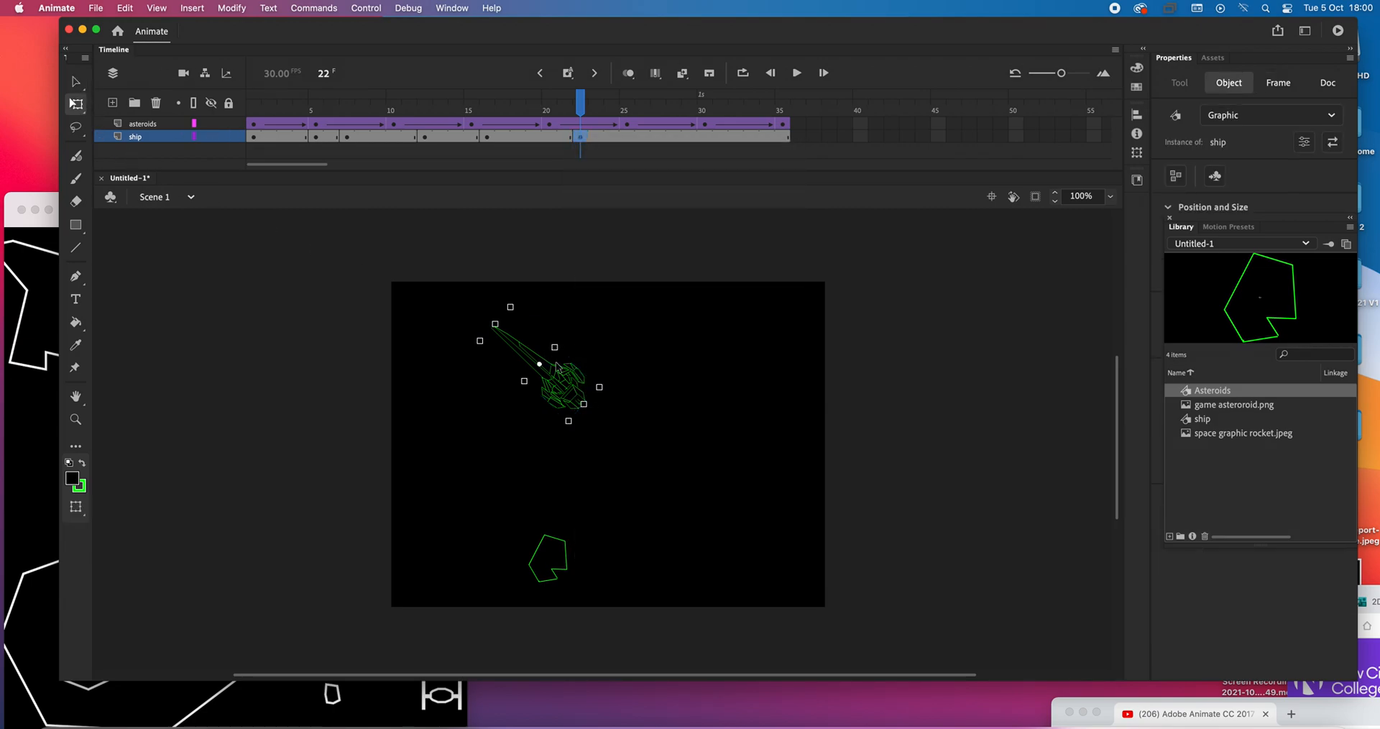
drag(612, 388, 481, 329)
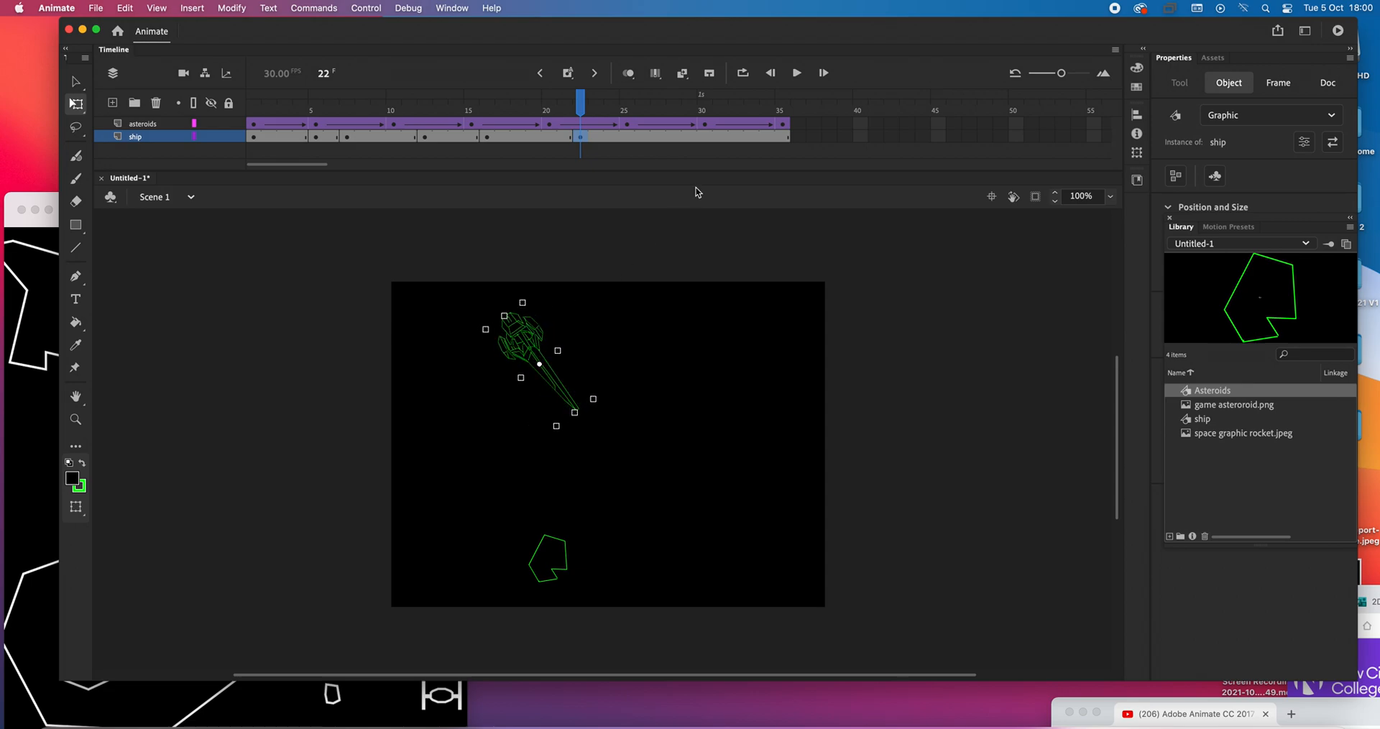
Insert a keyframe at frame 26 of the ship layer and move the ship diagonally down to the stage's lower middle.
click(581, 102)
drag(584, 108, 644, 105)
click(626, 147)
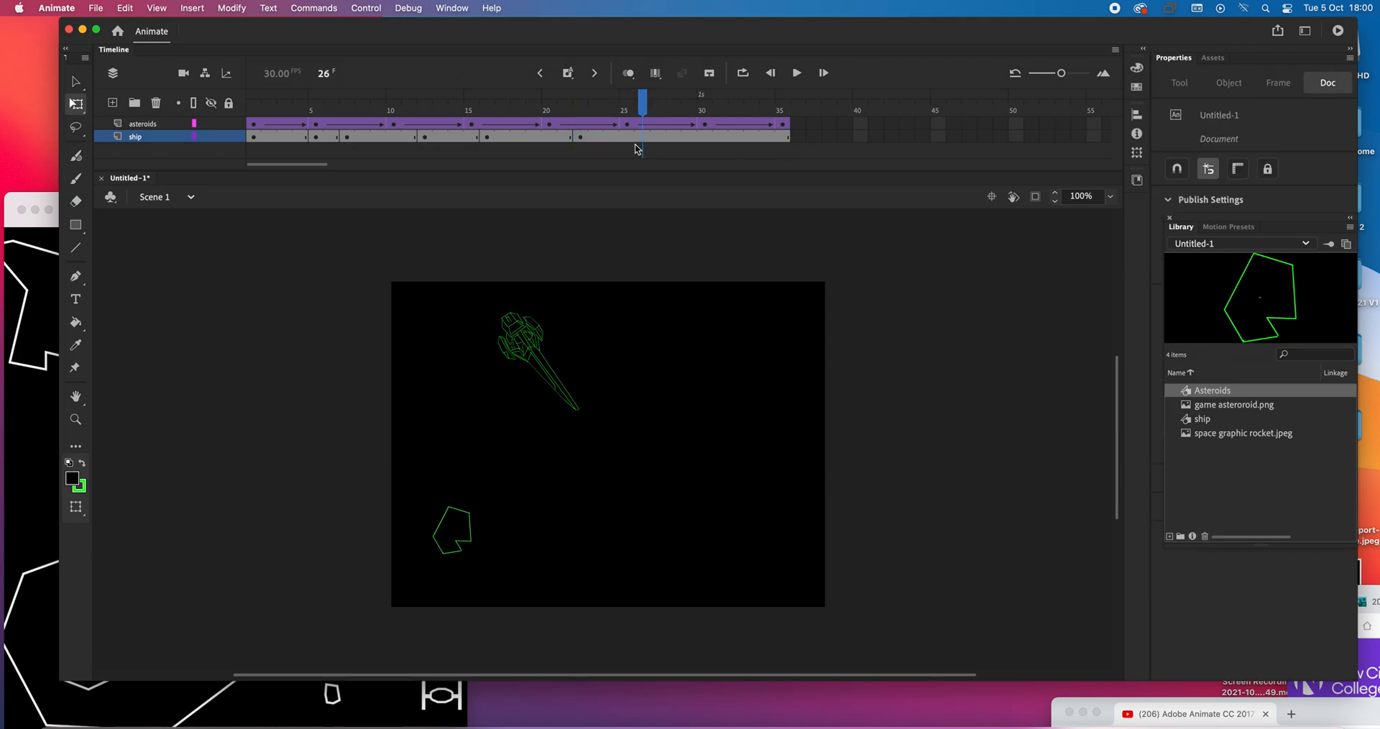
click(643, 137)
right_click(649, 136)
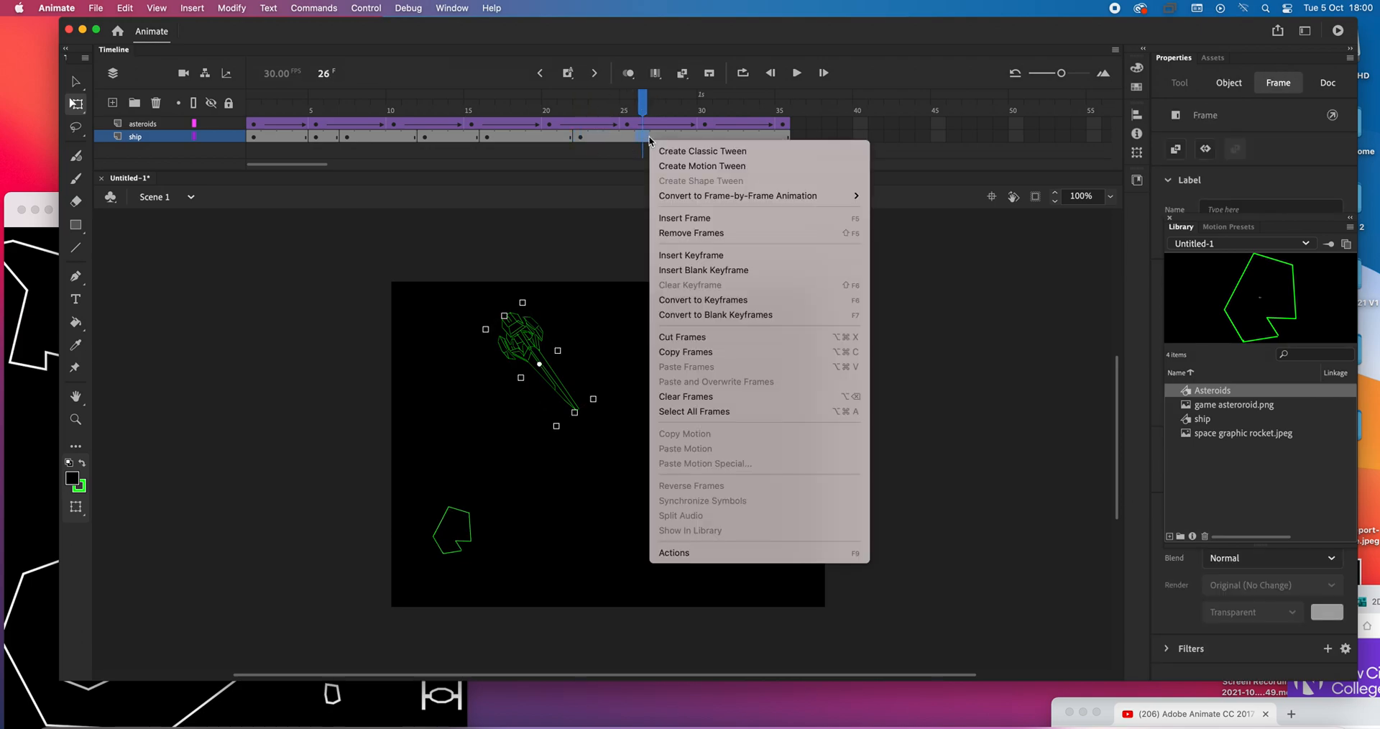
click(691, 255)
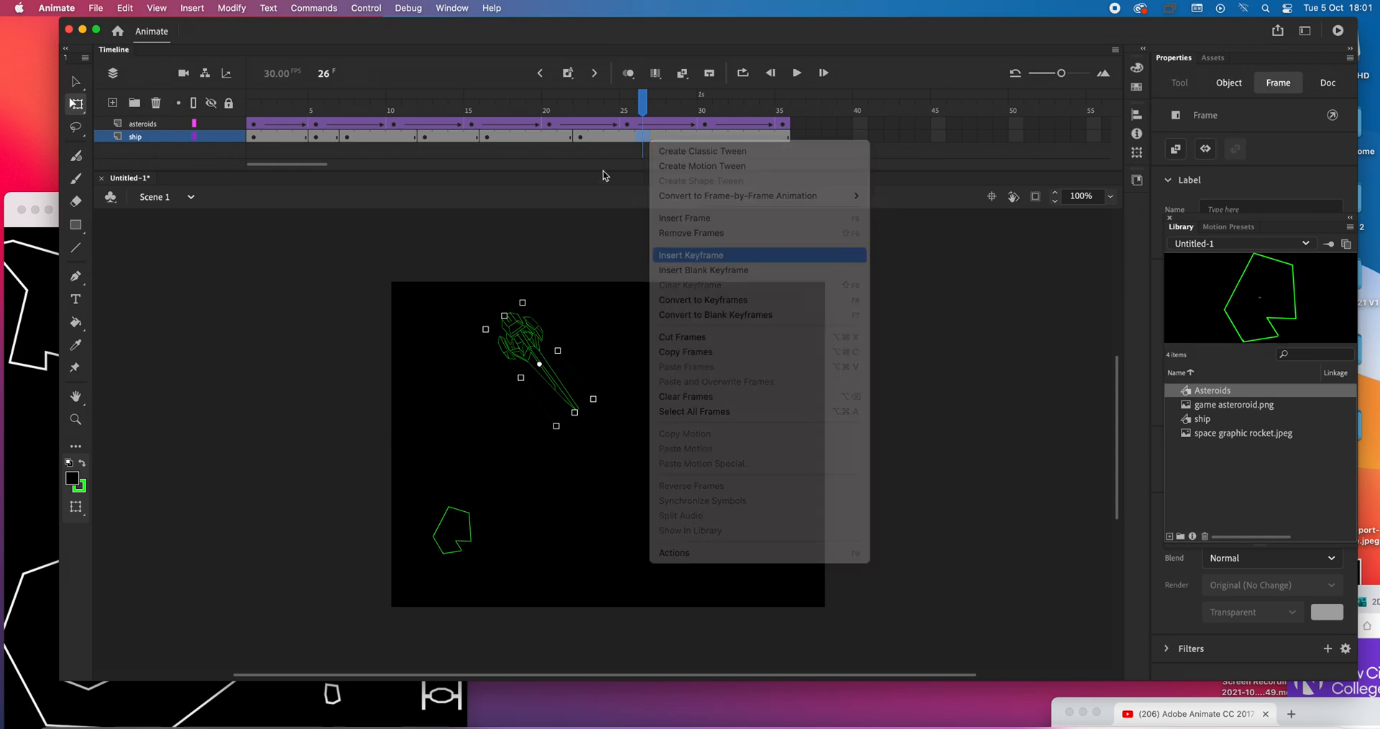
click(76, 83)
click(539, 388)
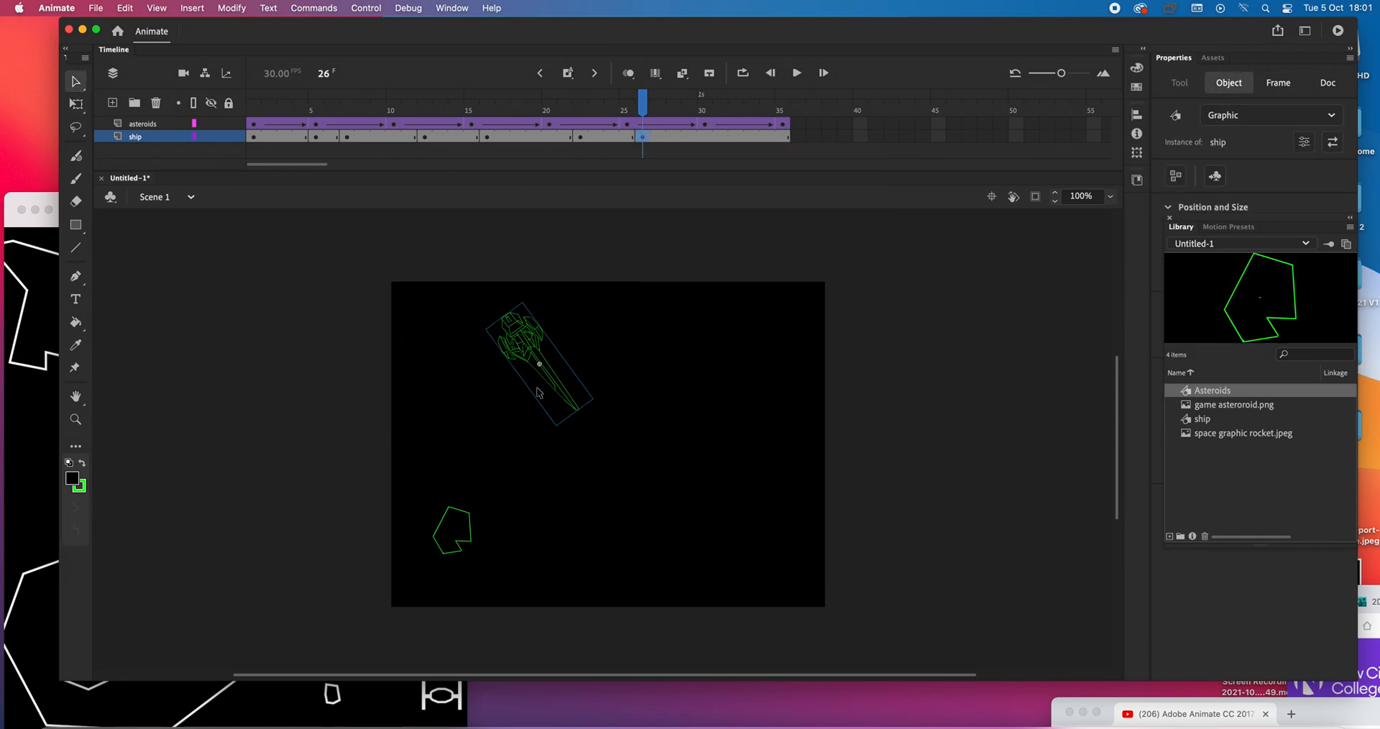
drag(544, 370, 646, 507)
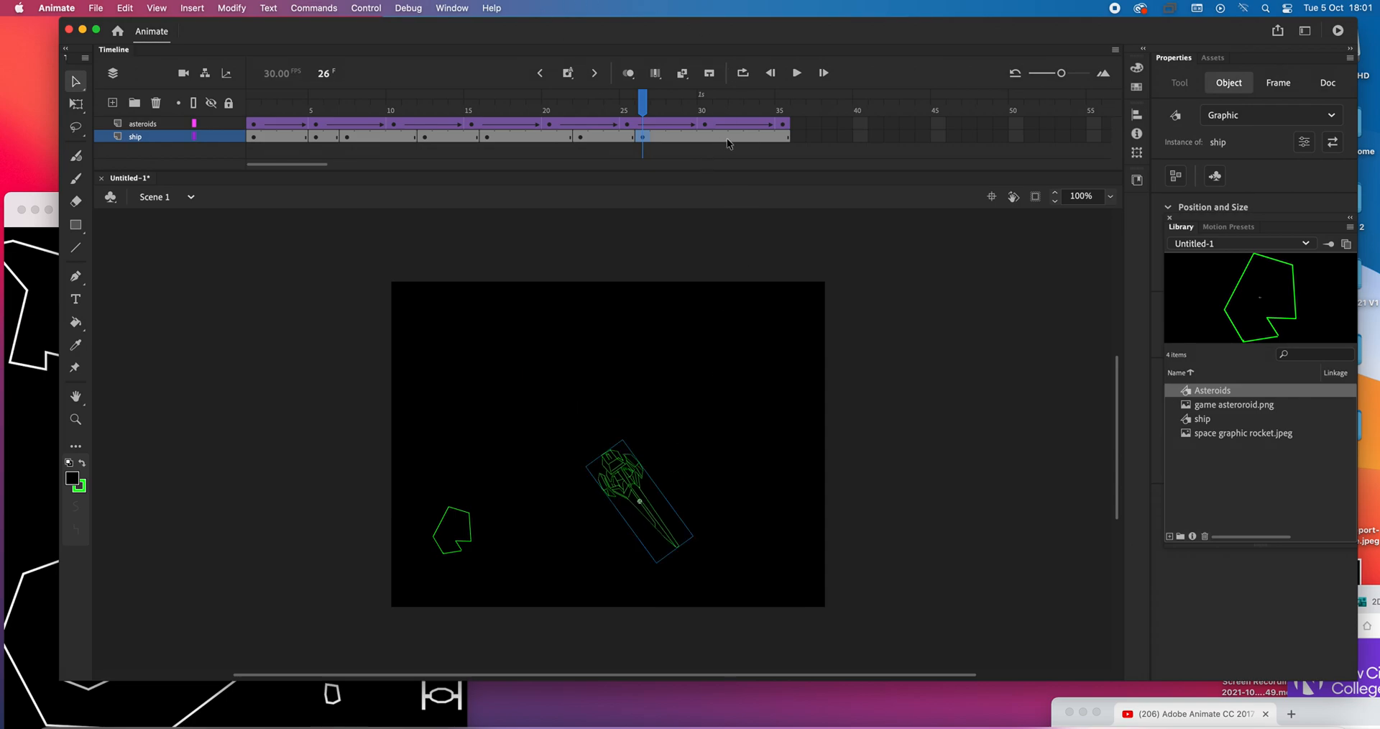
Insert a keyframe at frame 32 of the ship layer and rotate the ship so its nose points down to the left.
click(727, 138)
right_click(731, 138)
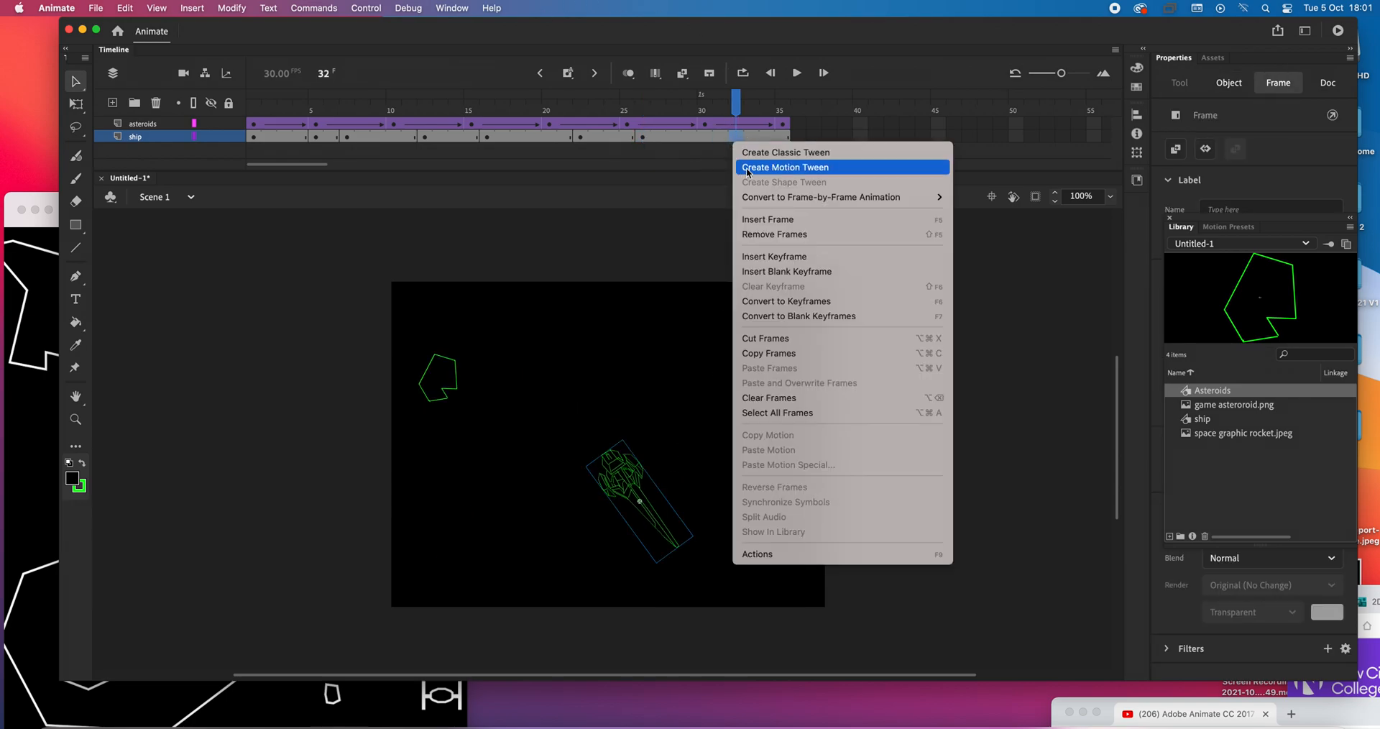
click(774, 257)
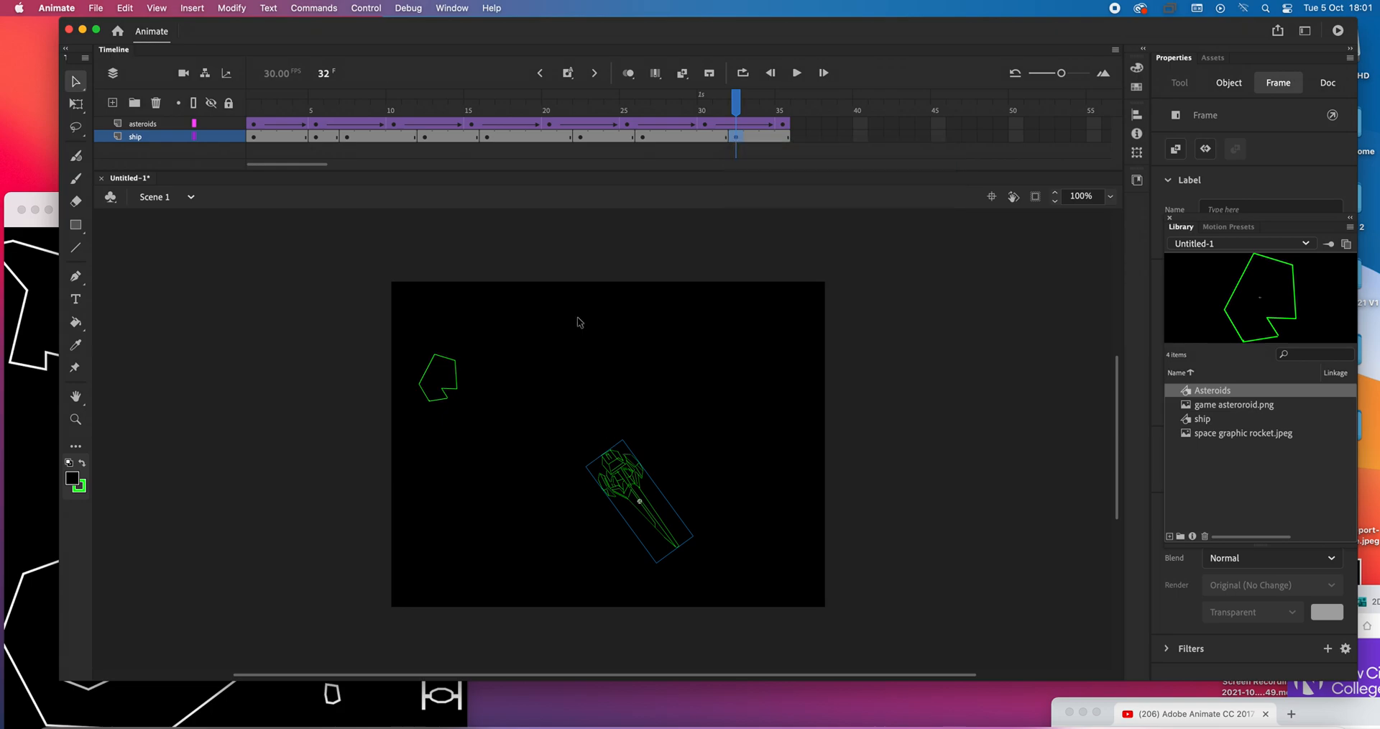
click(75, 104)
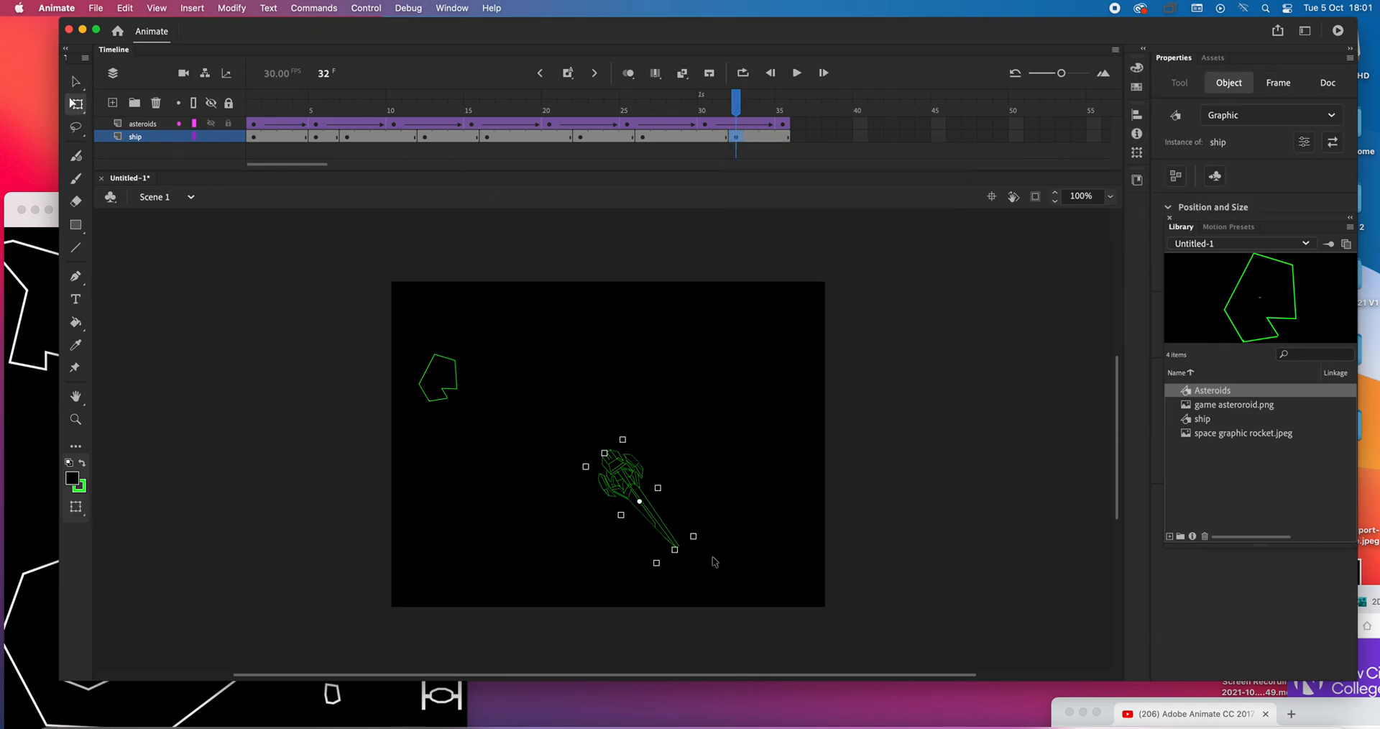
drag(656, 586, 536, 542)
key(v)
Create a classic tween across frames 1 to 34 of the ship layer.
drag(774, 141, 258, 142)
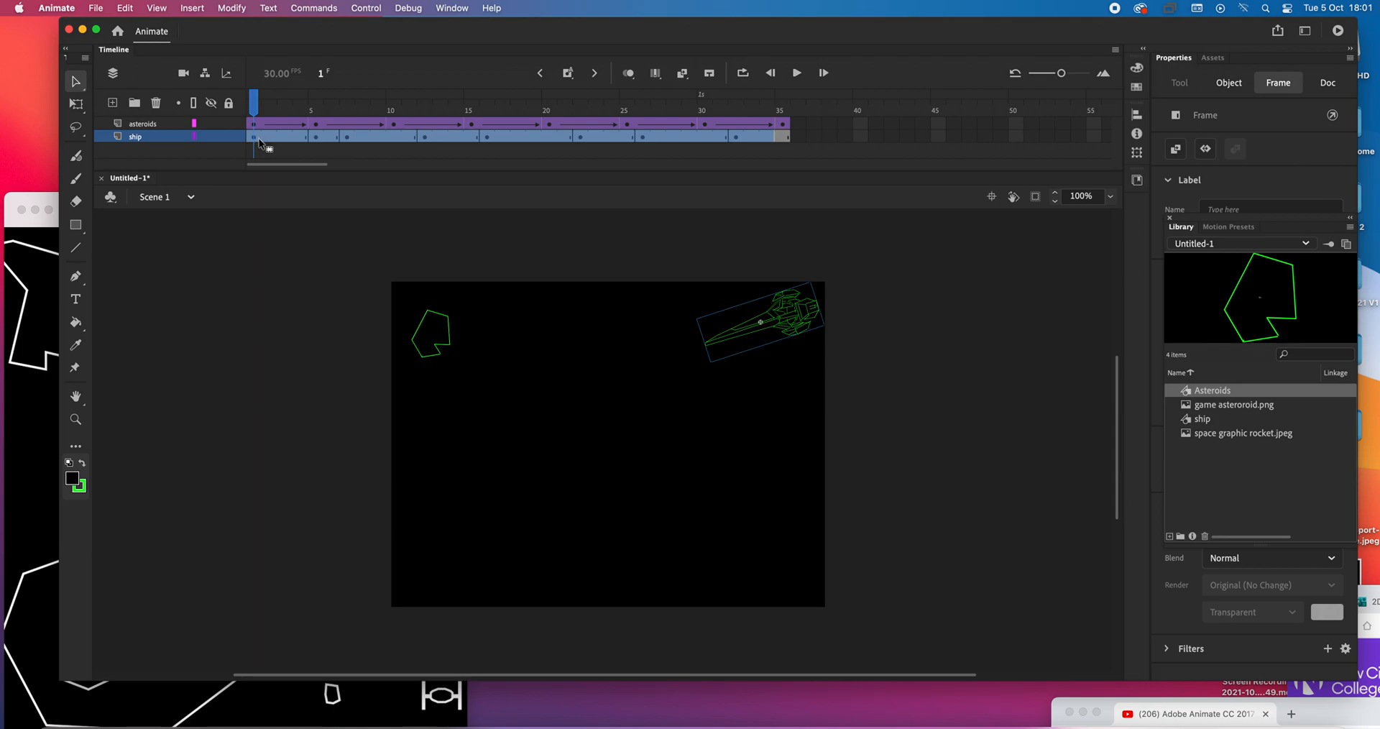
right_click(288, 141)
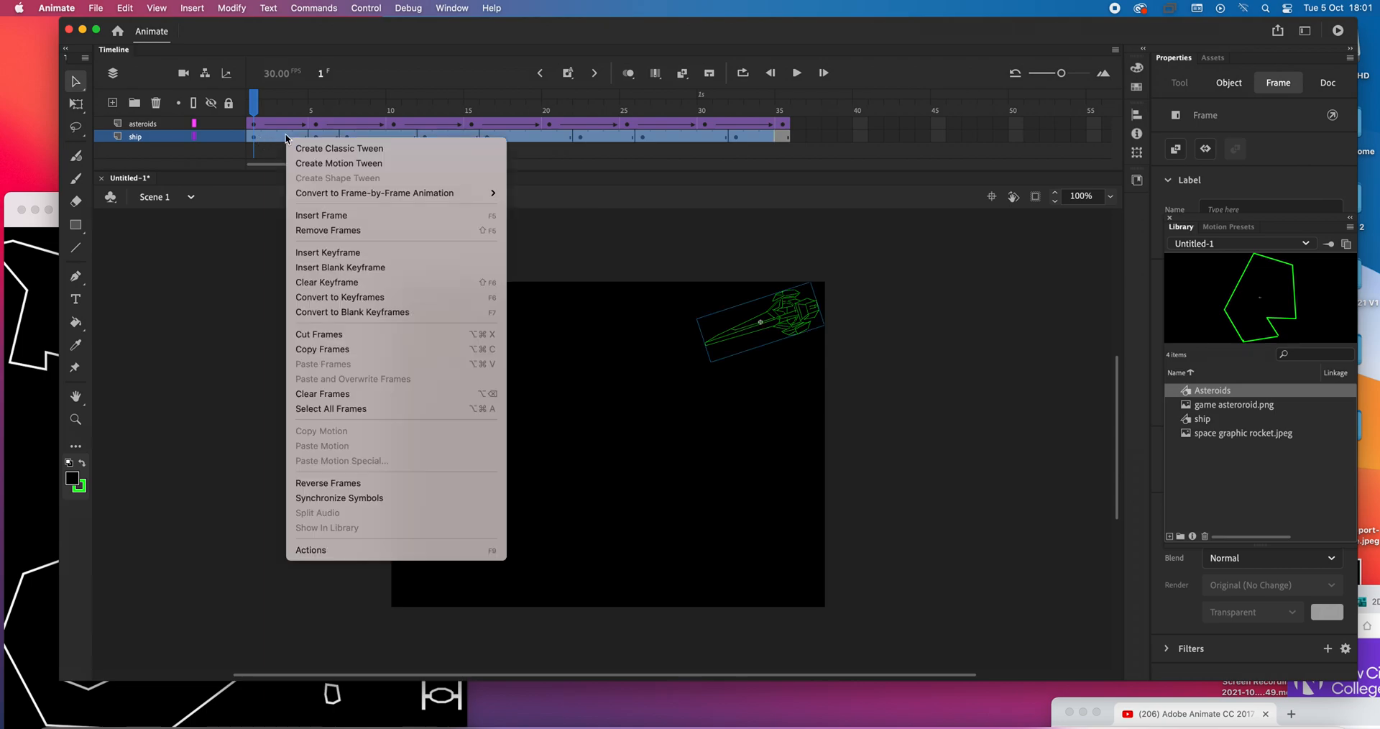
click(342, 152)
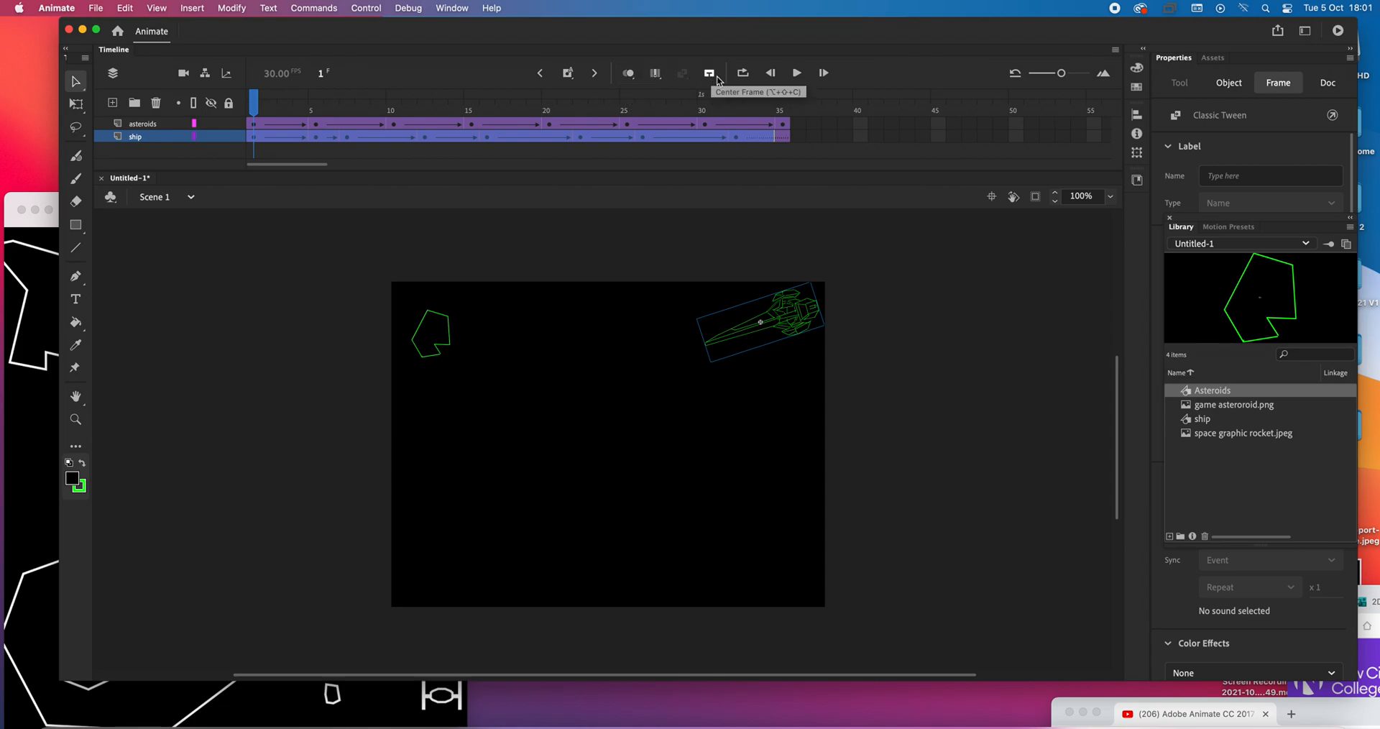
Preview the ship and asteroid animation once, and again with looping enabled over the whole frame range.
click(798, 73)
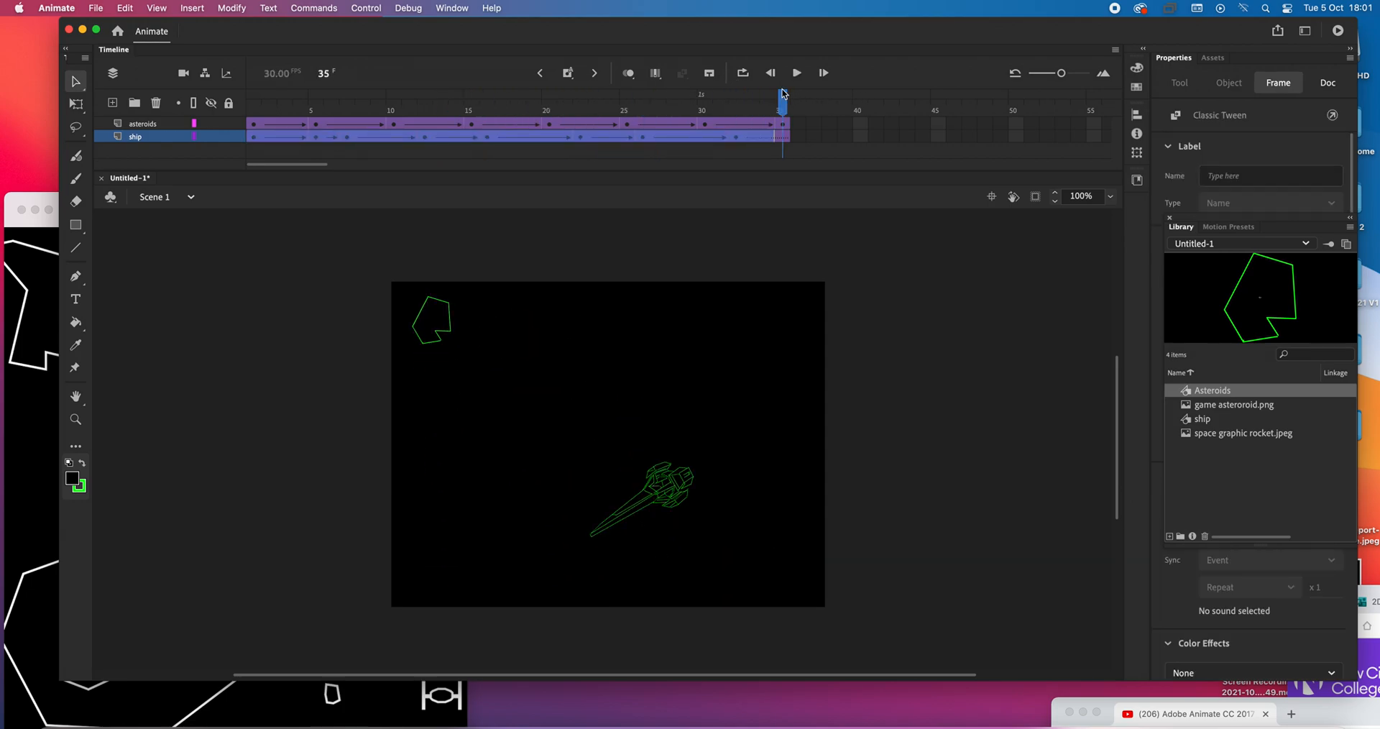
click(746, 75)
drag(736, 95, 249, 95)
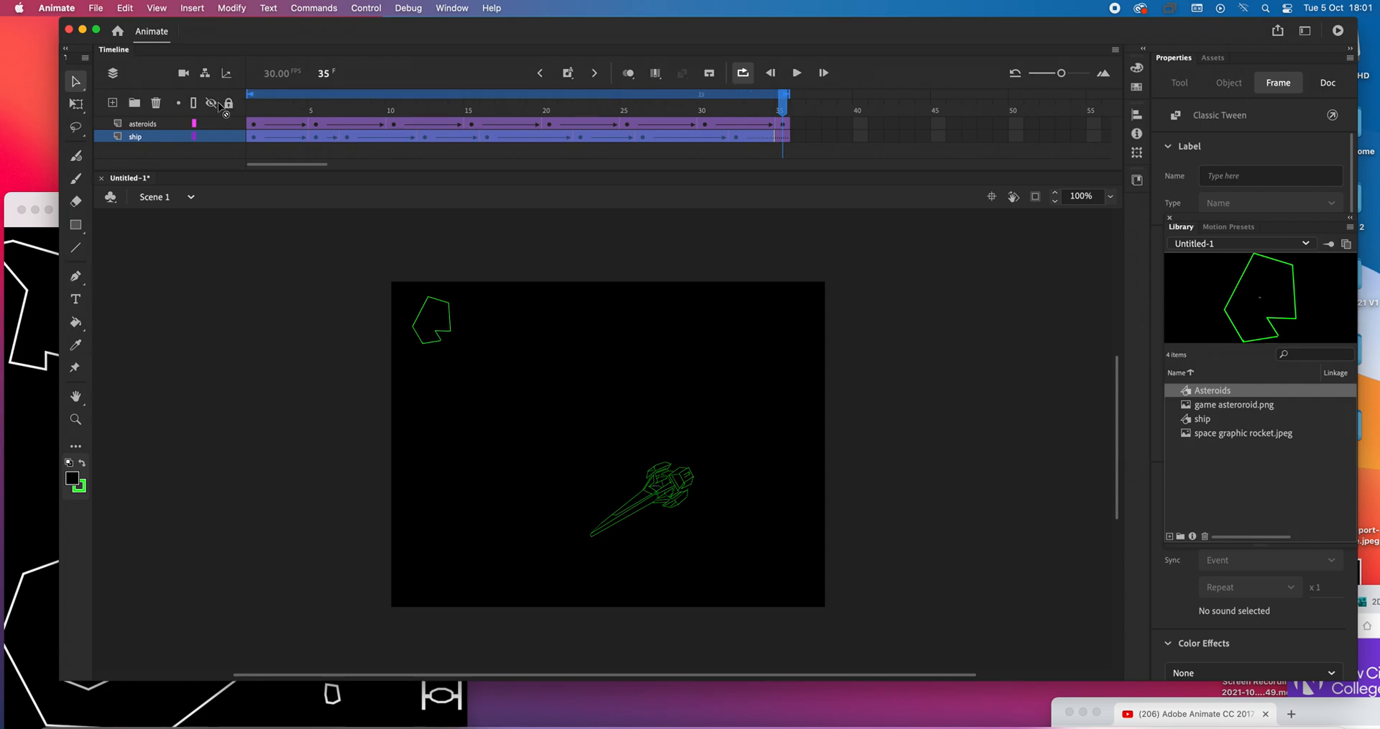
click(797, 74)
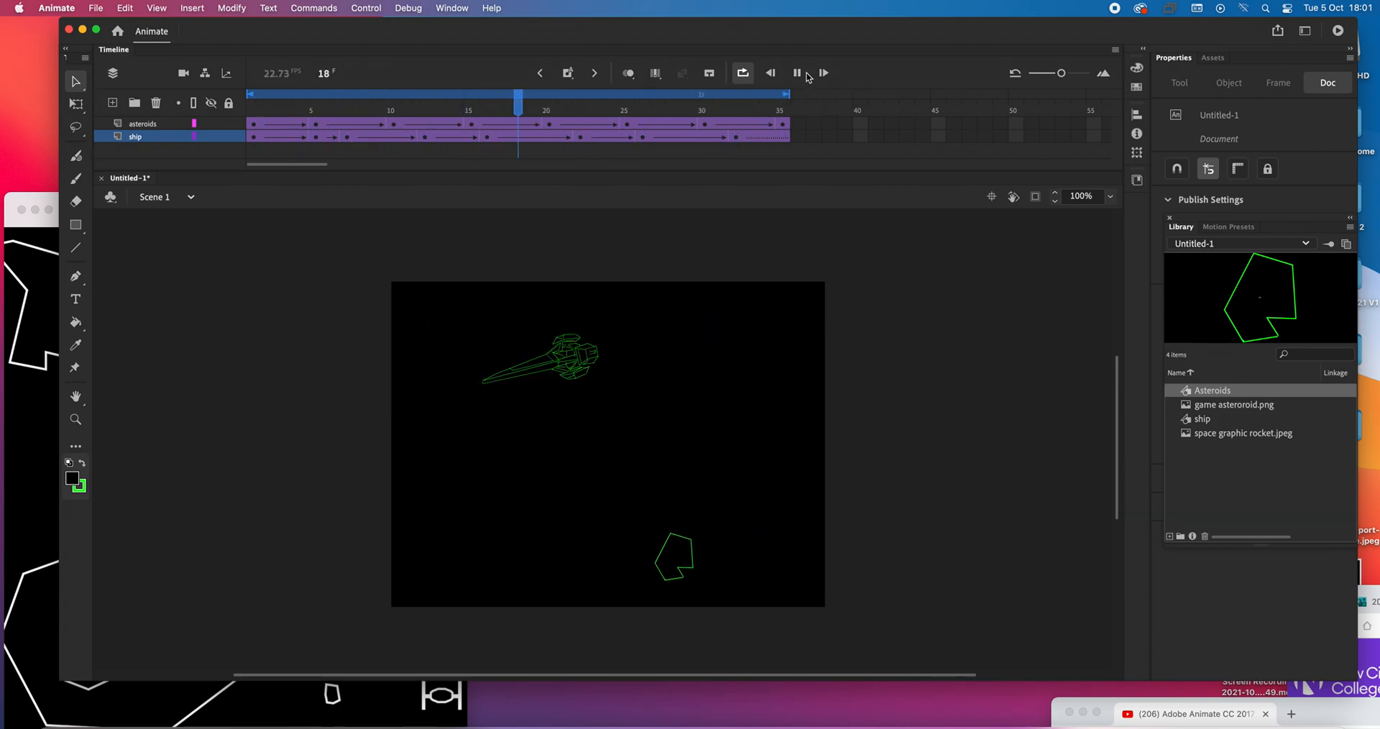
click(797, 74)
click(861, 123)
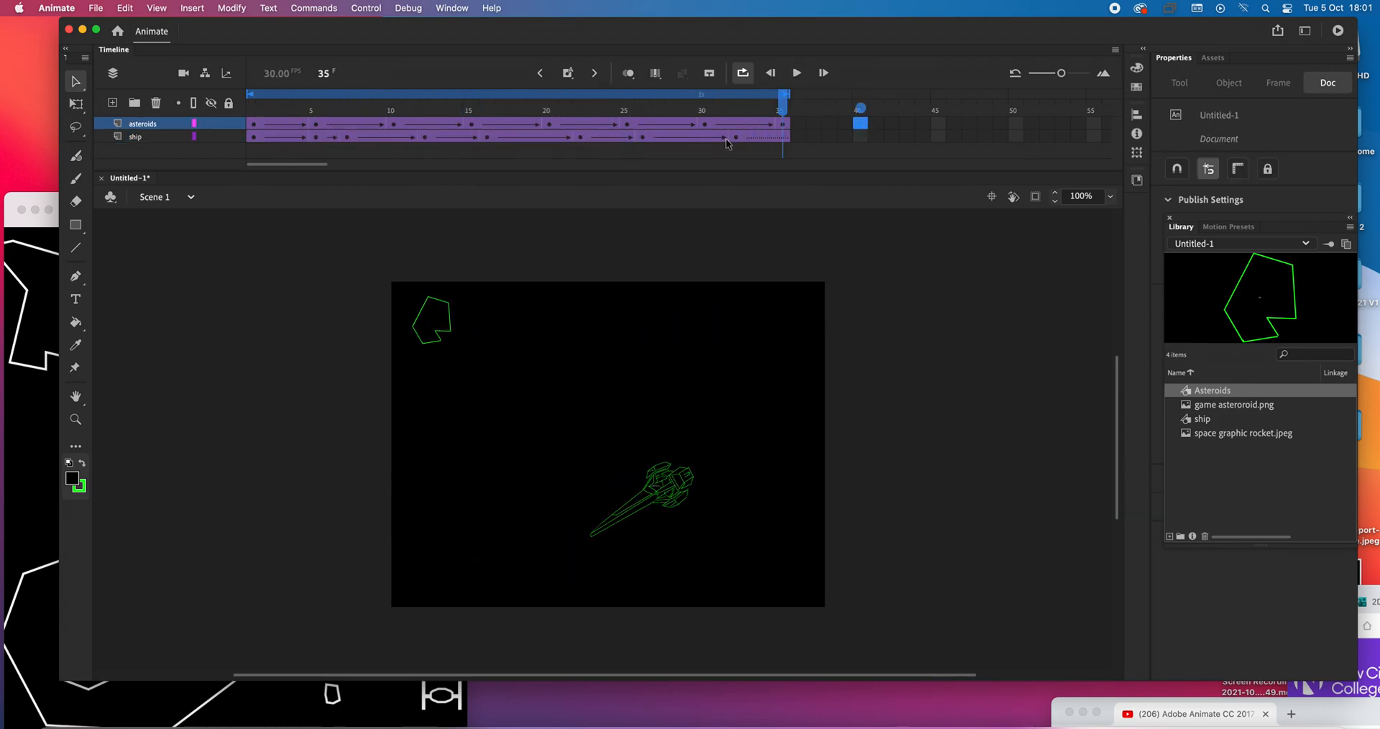
click(752, 137)
click(783, 136)
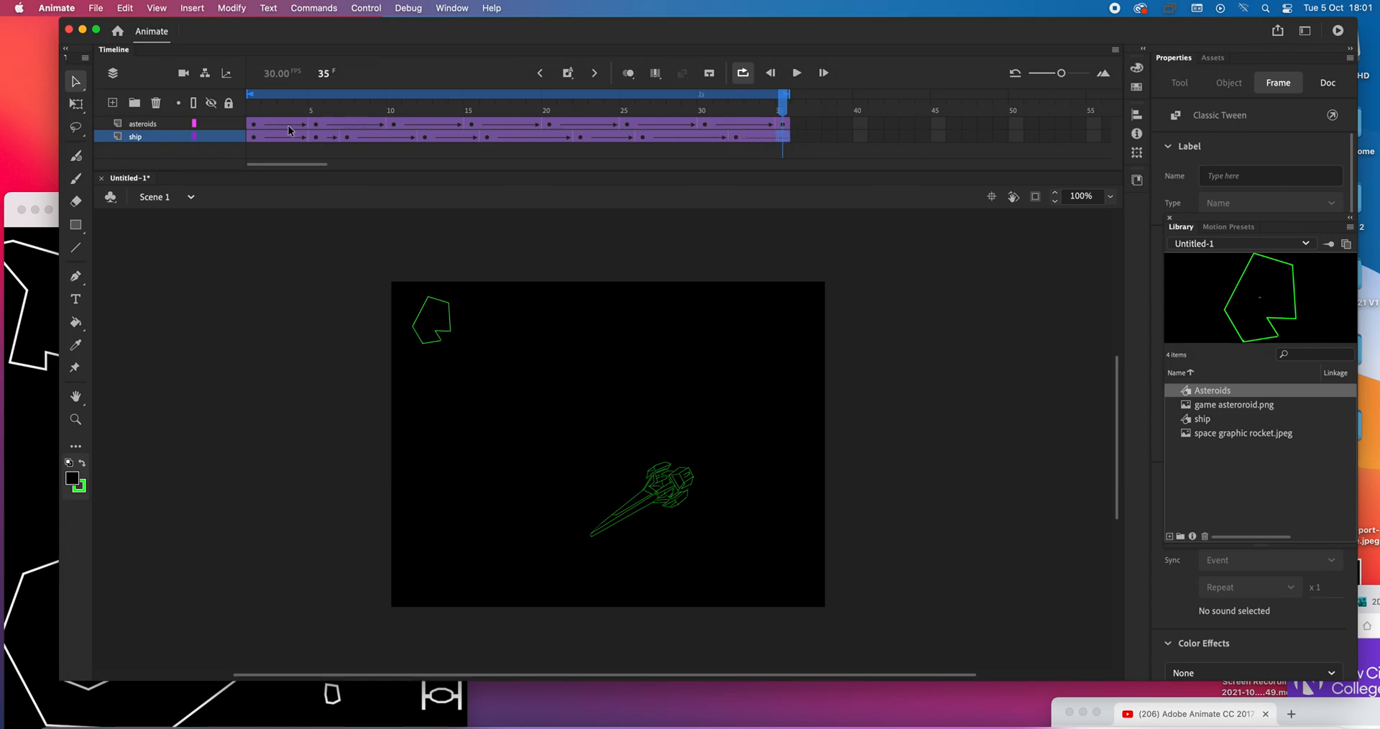
click(706, 73)
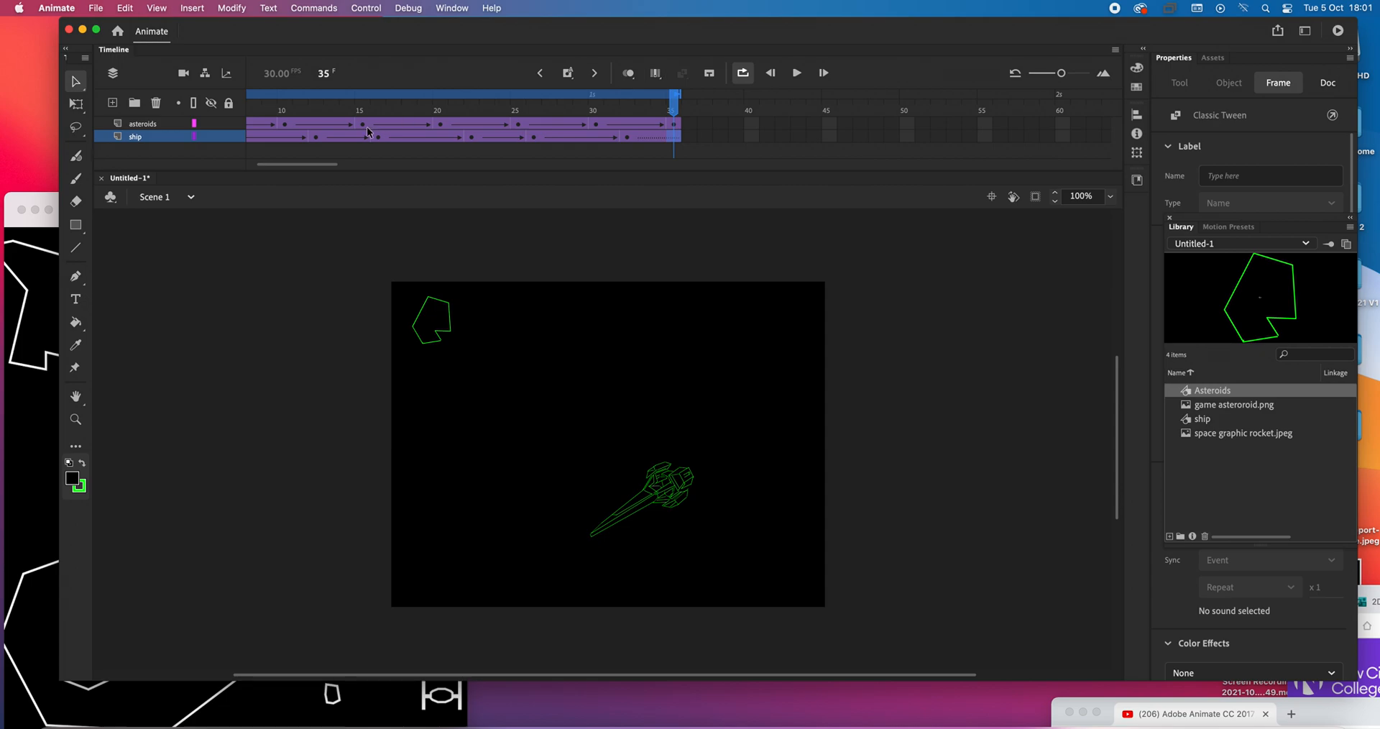
drag(300, 162, 225, 162)
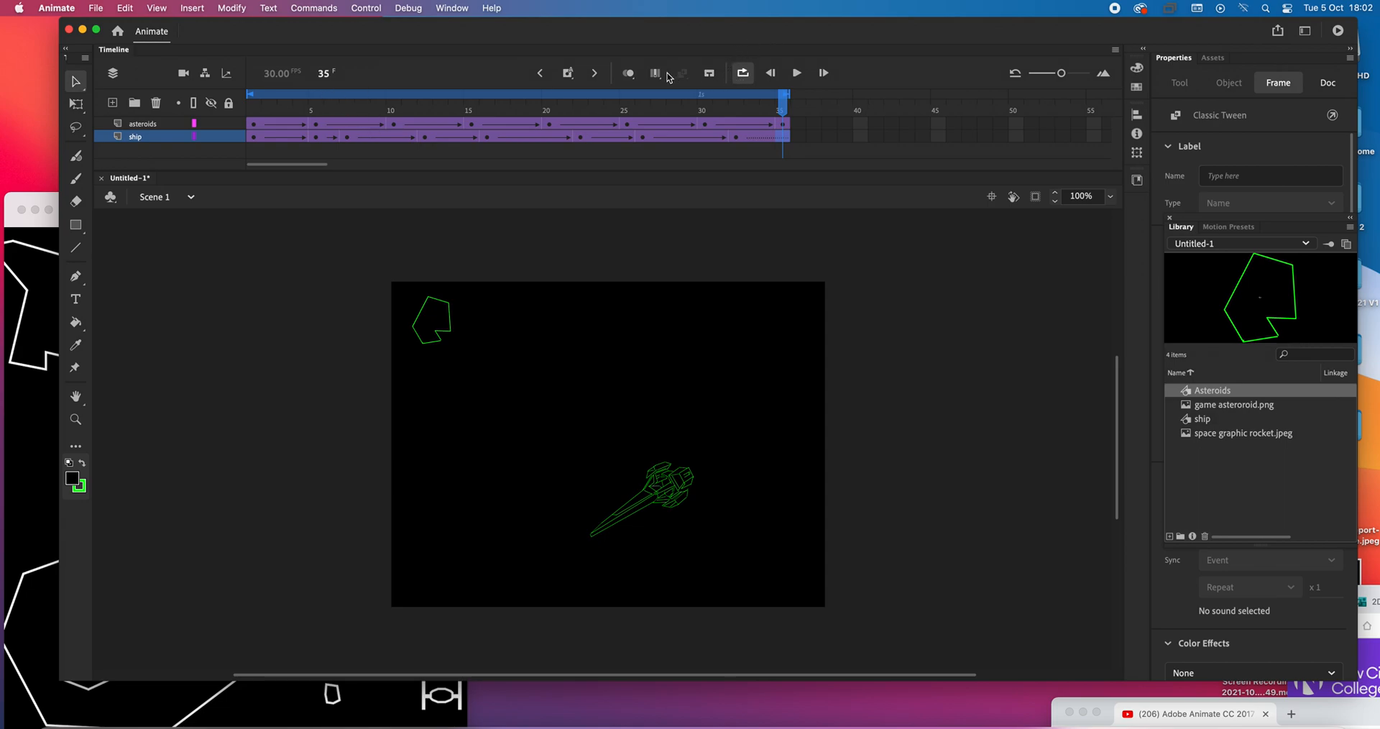
Turn off looped playback and insert one extra frame each at frames 33, 28 and 24 of the ship layer.
click(743, 74)
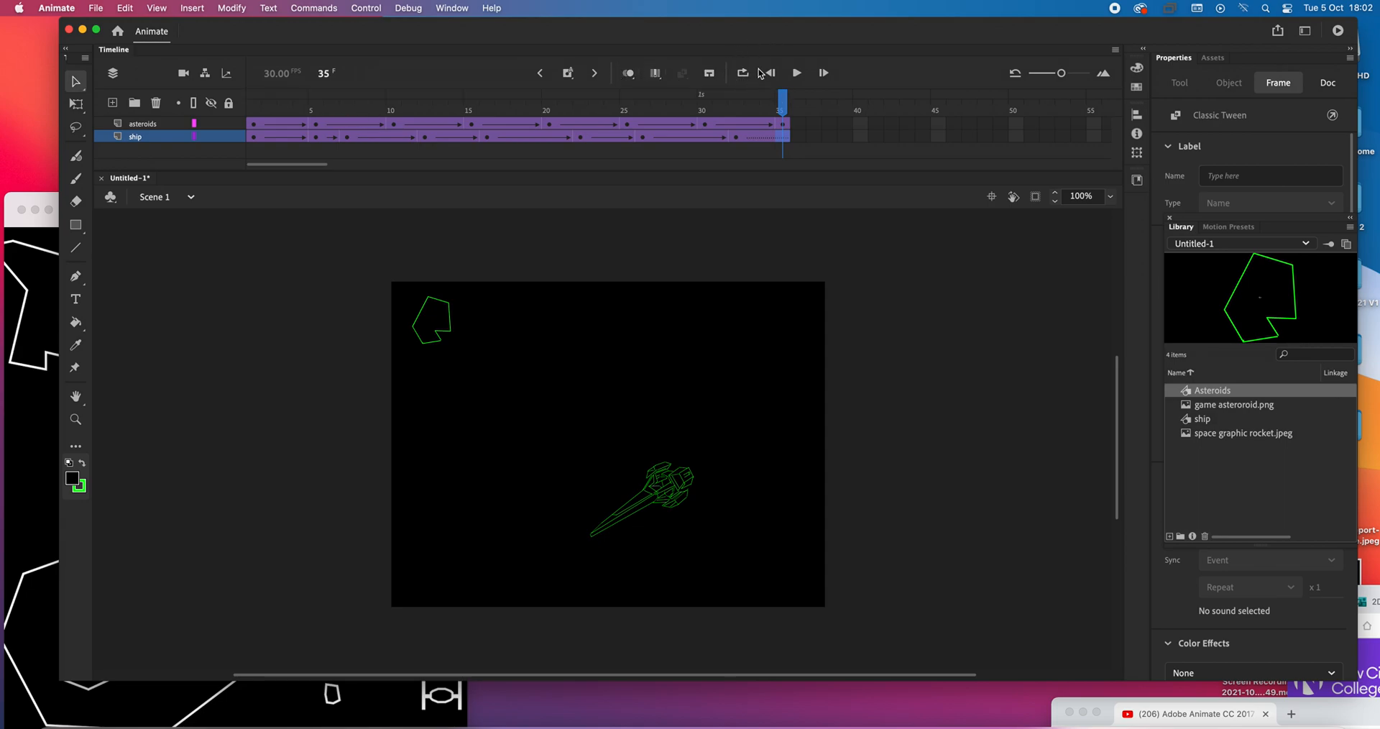
click(756, 138)
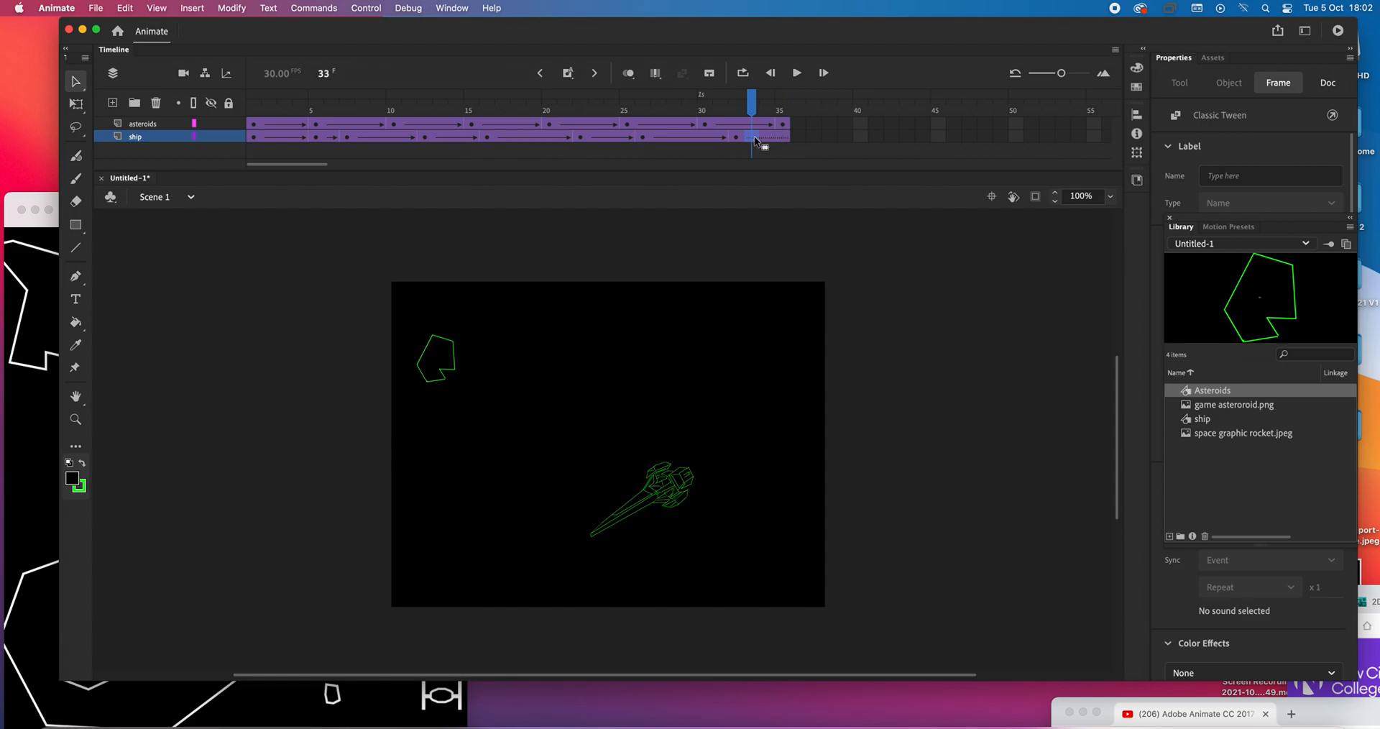
right_click(756, 138)
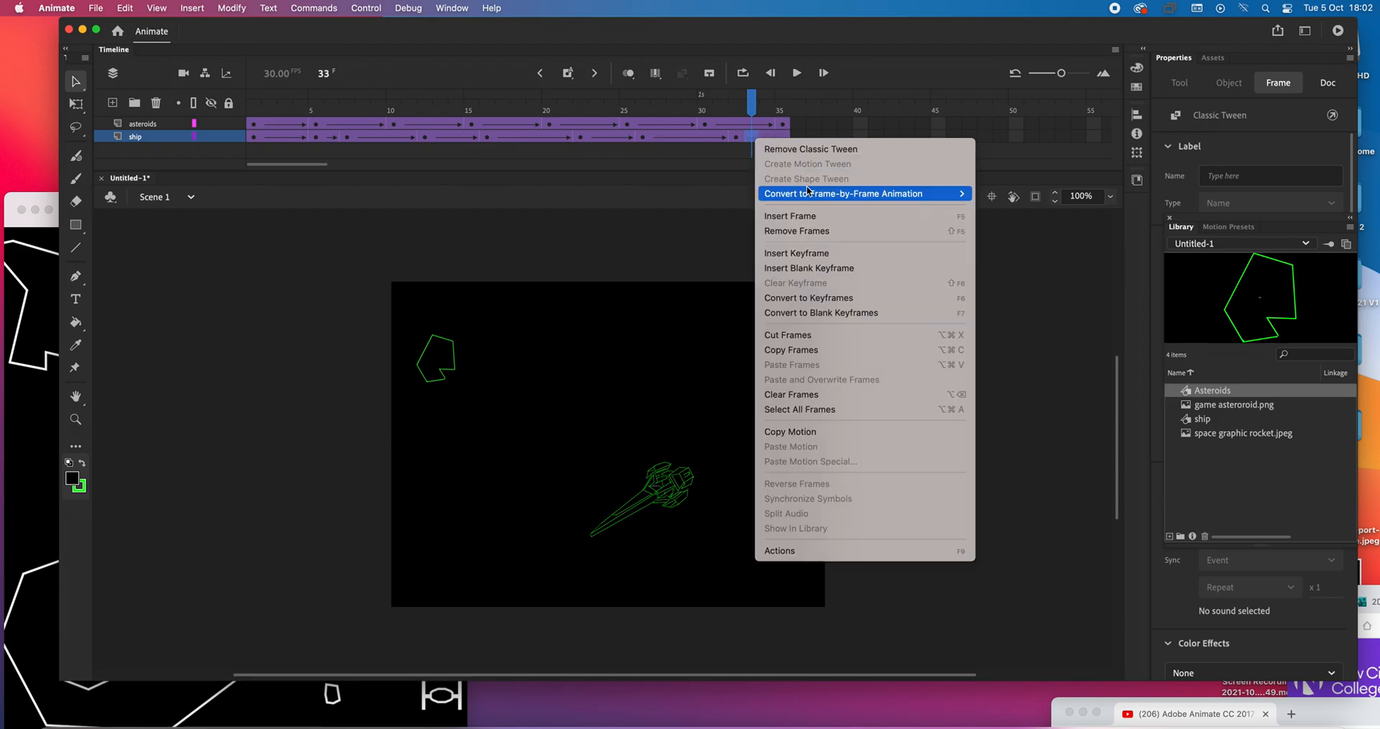
click(814, 217)
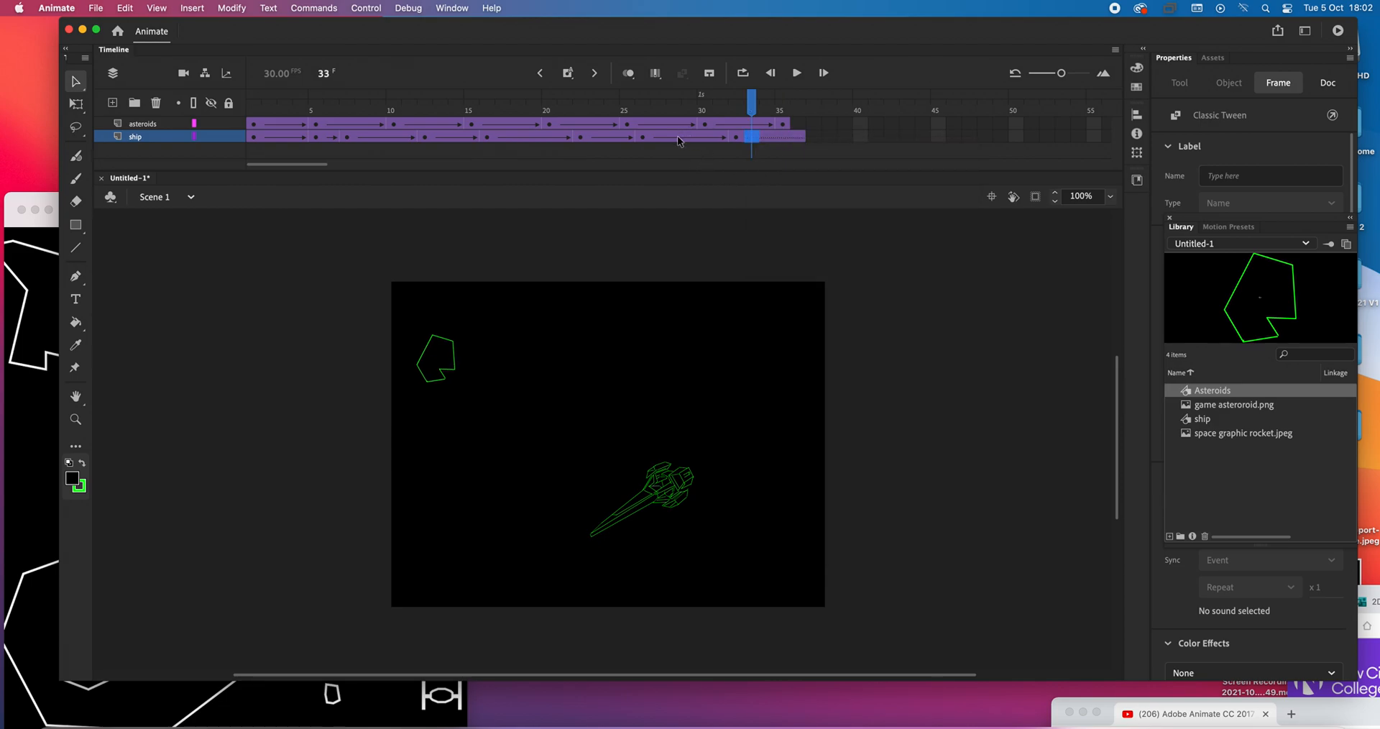
click(674, 137)
right_click(677, 140)
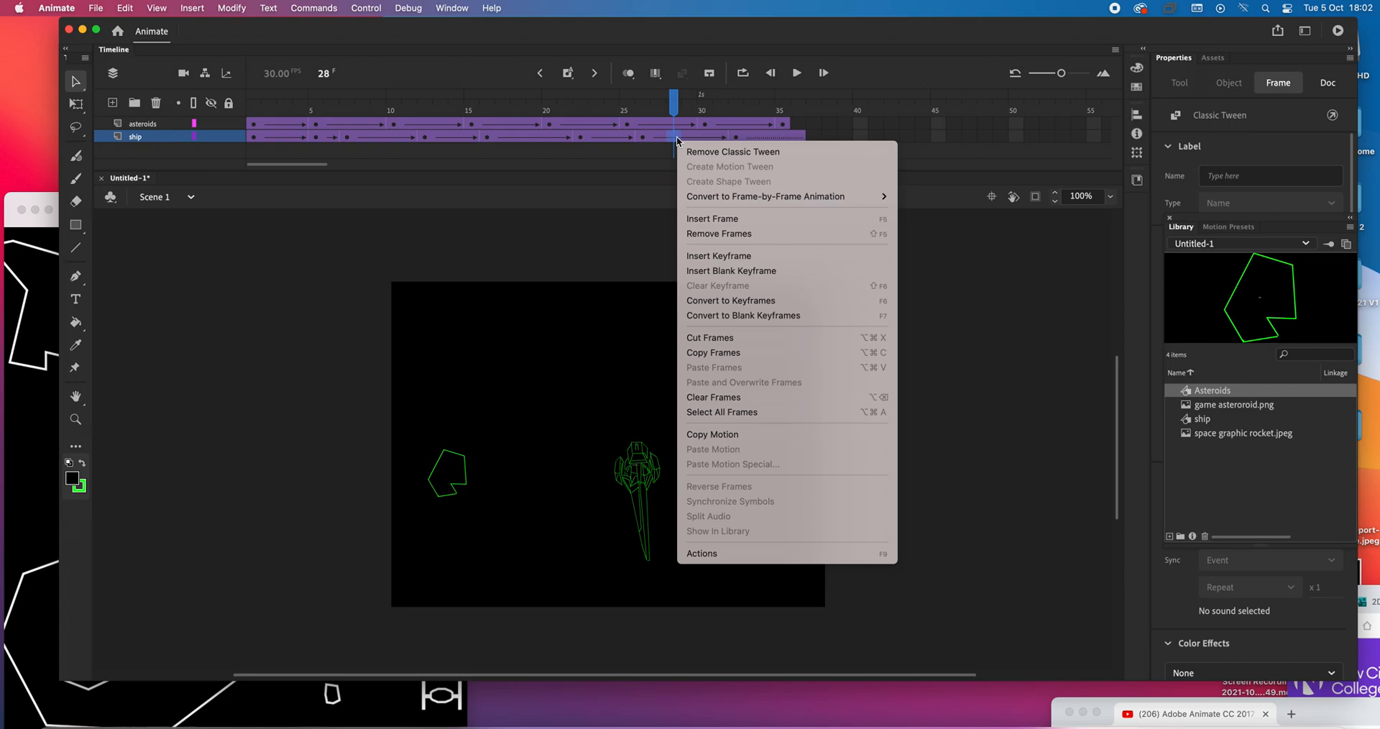
click(724, 216)
click(610, 137)
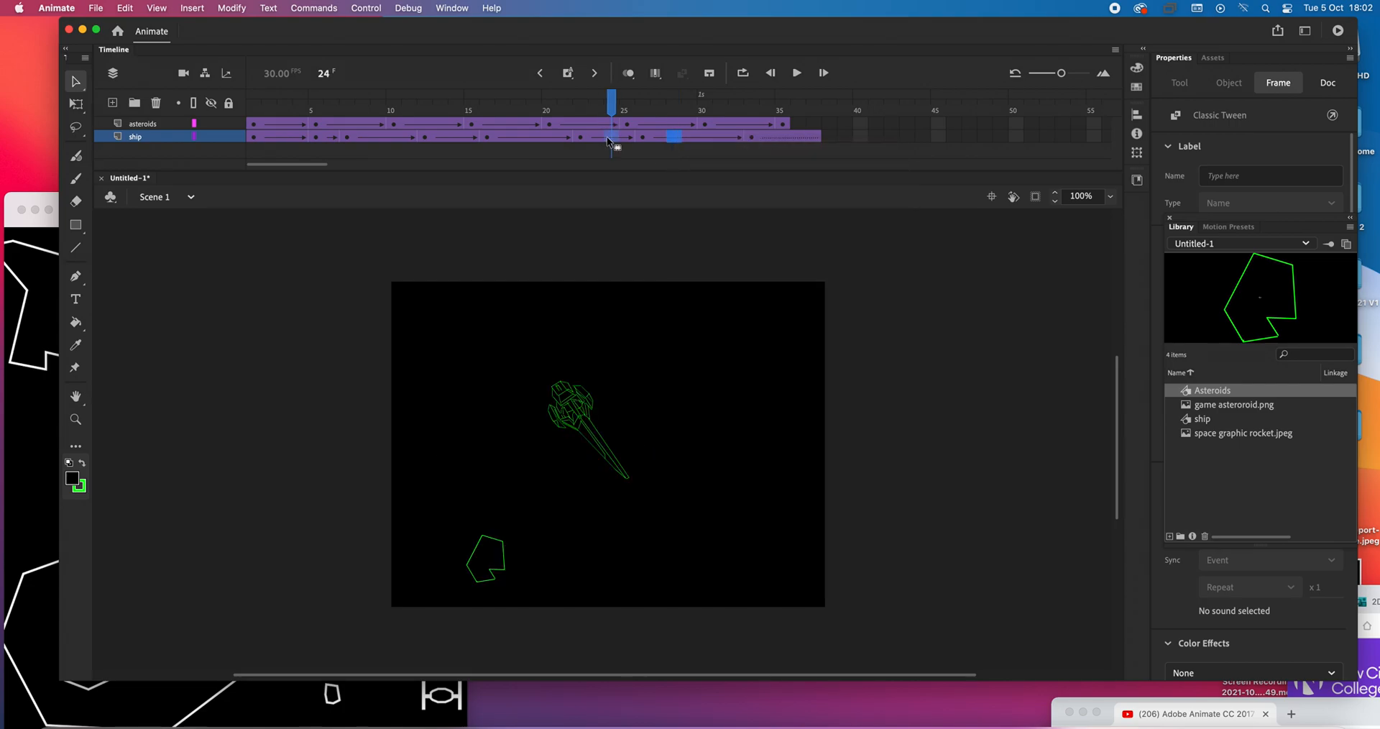
right_click(609, 139)
click(662, 225)
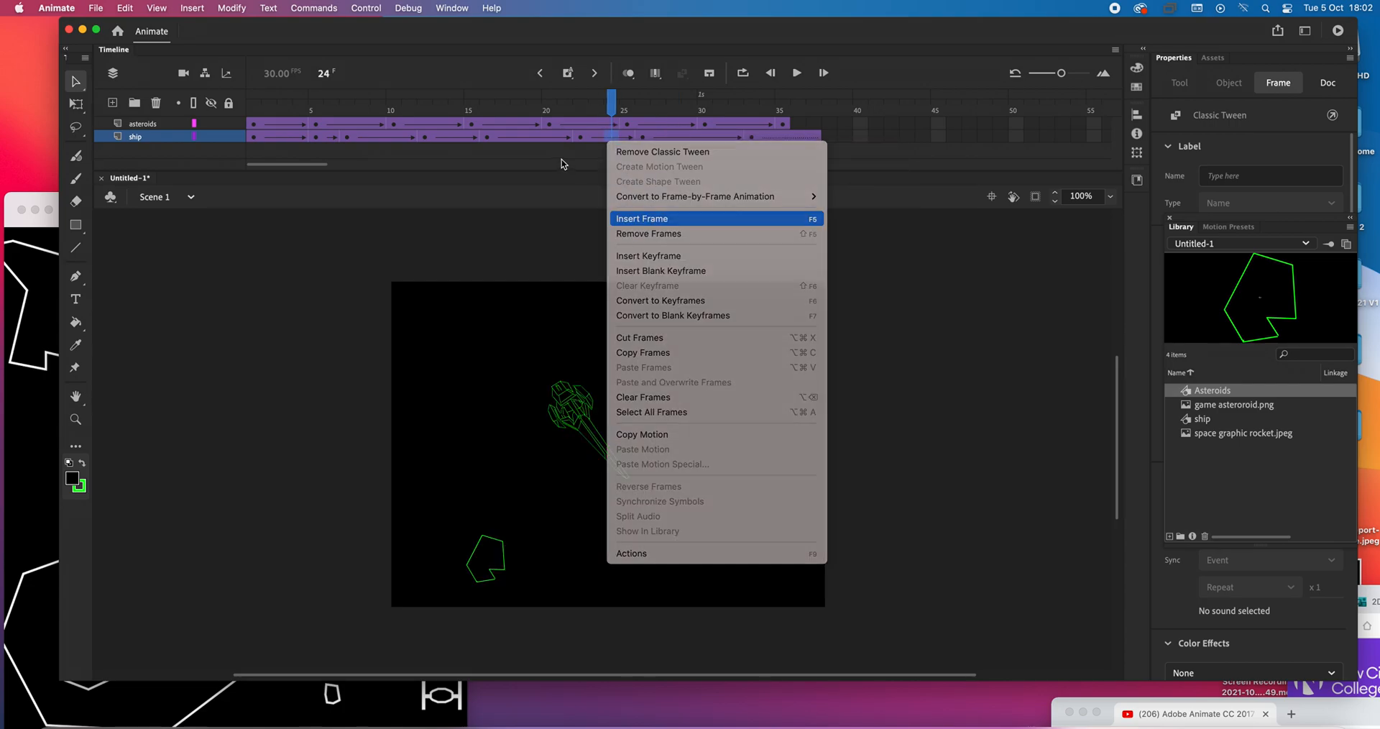
Insert two extra frames at frame 19 of the ship layer, switching the timeline's insert option to Frame.
click(528, 138)
right_click(528, 138)
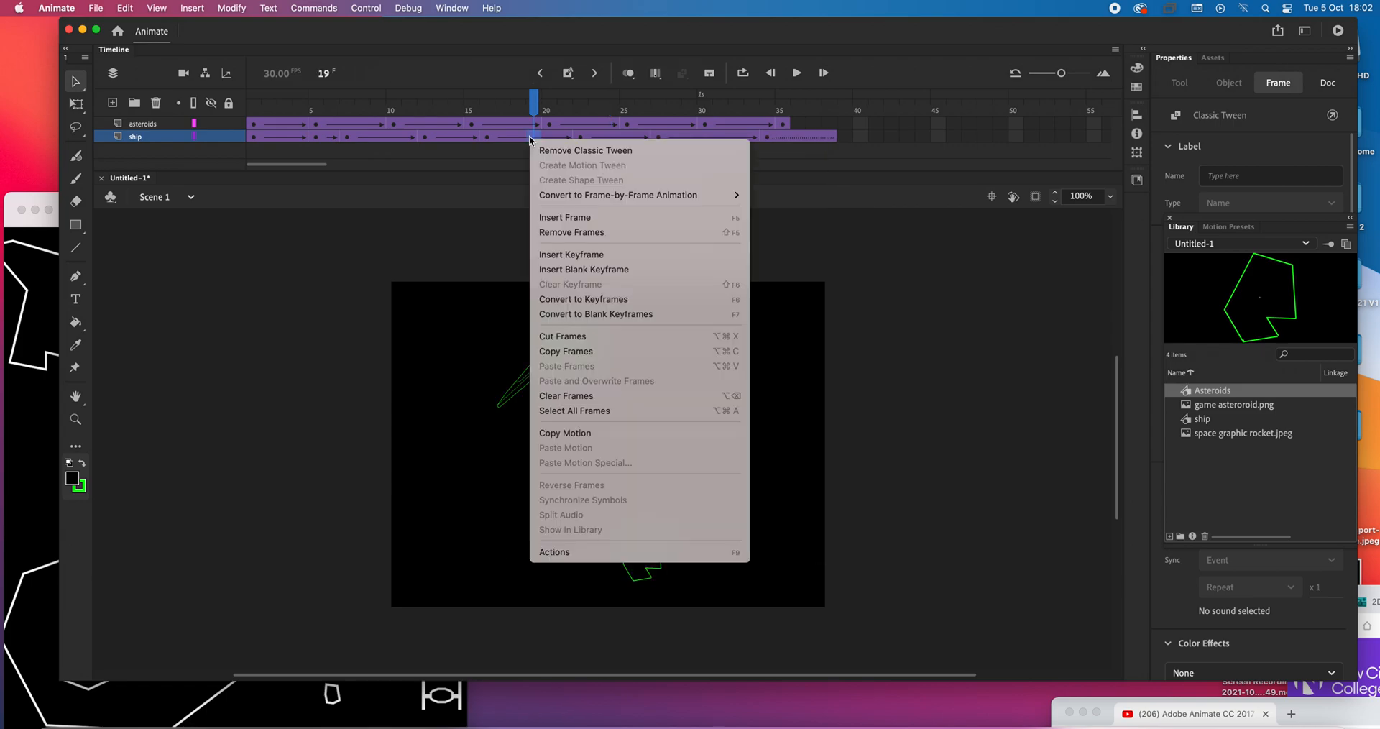
click(595, 214)
click(573, 75)
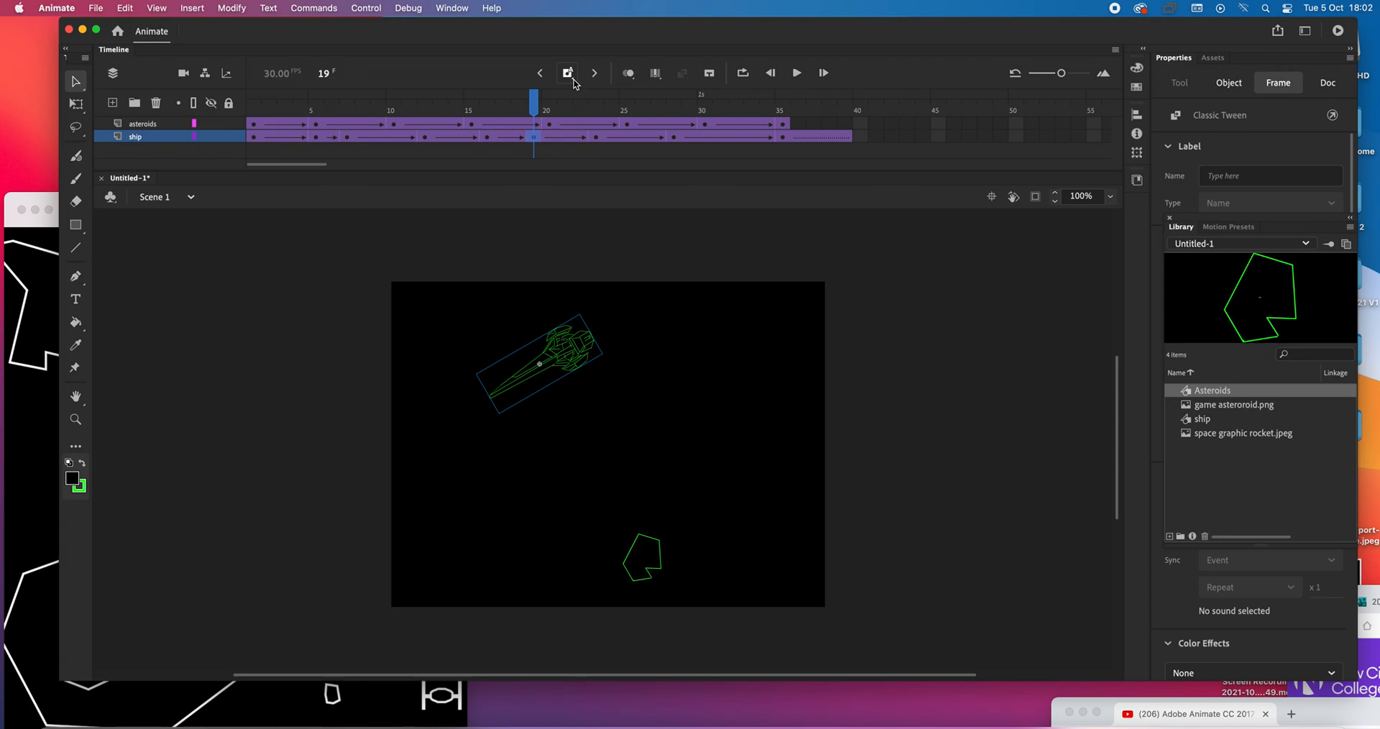
click(575, 82)
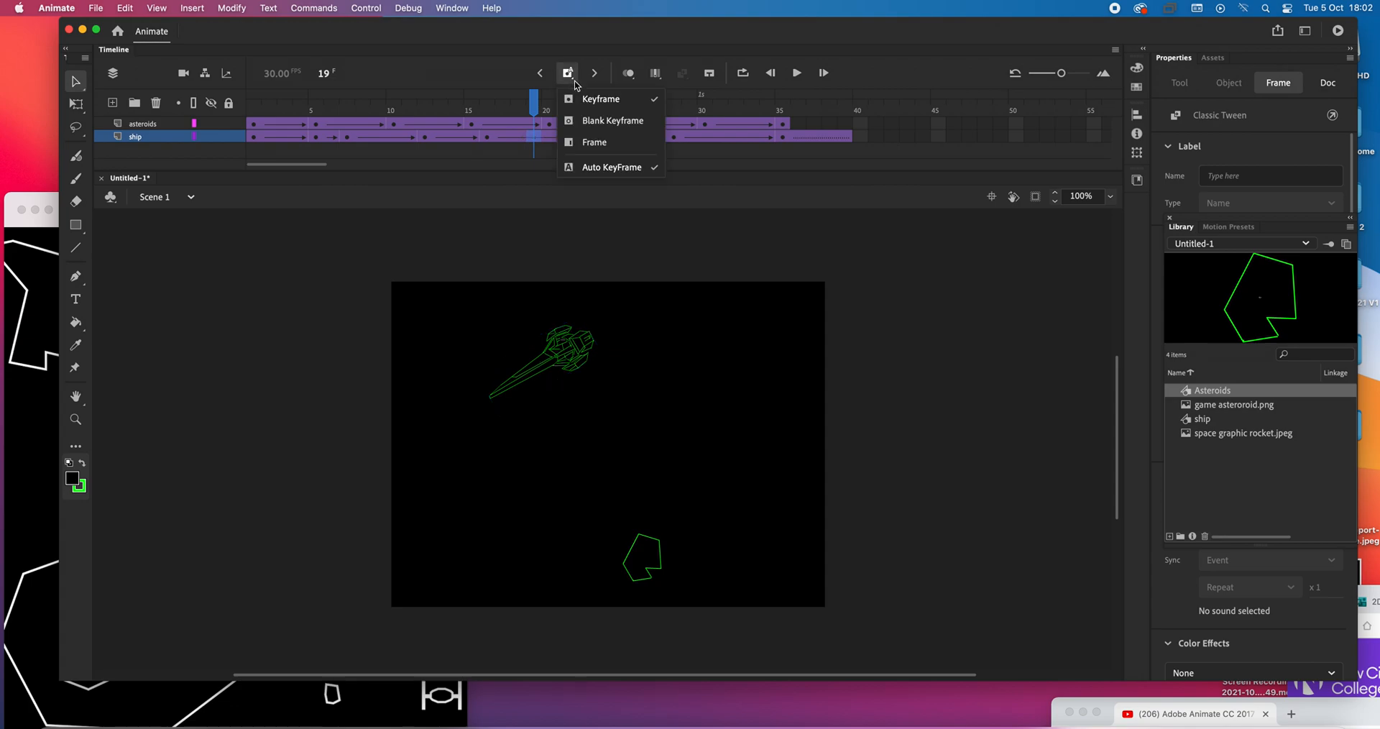
click(596, 146)
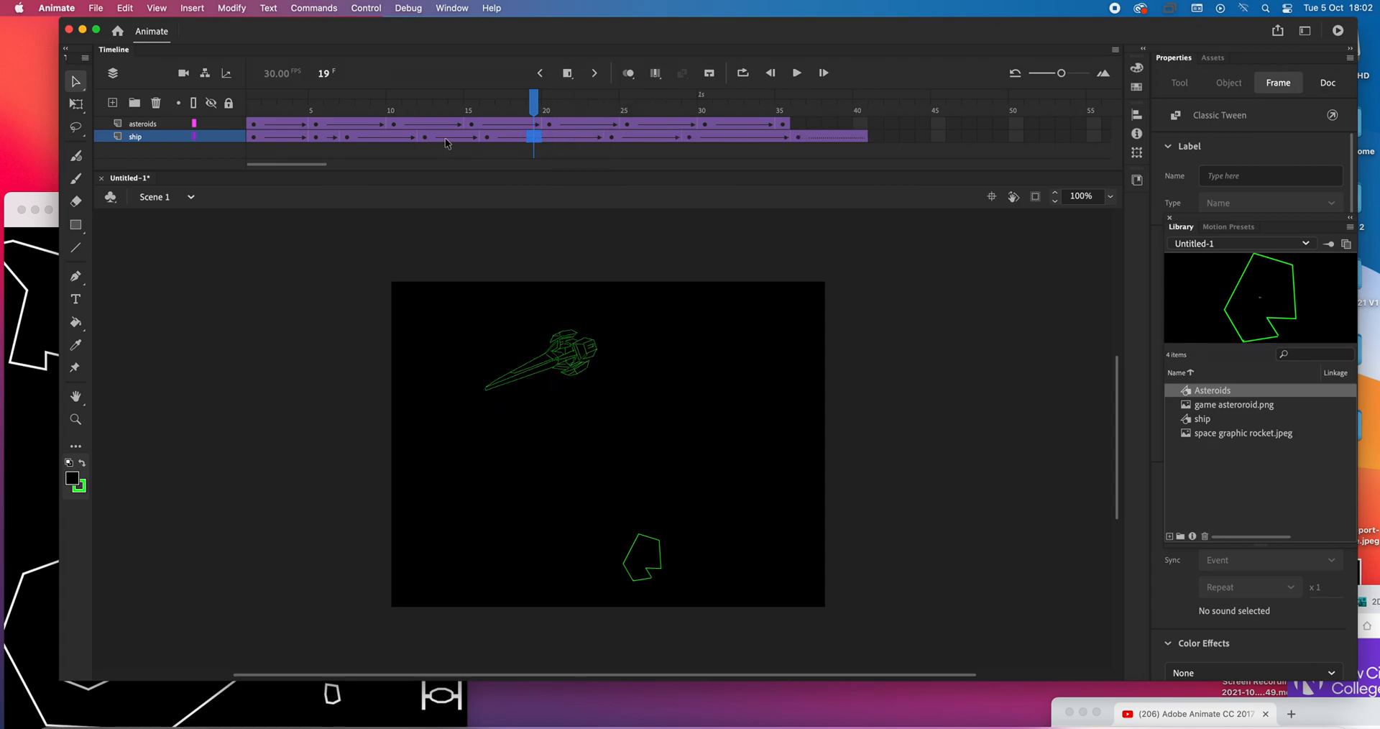
Insert one extra frame each at frames 13, 10, 6 and 2 of the ship layer.
click(445, 136)
click(569, 75)
click(389, 138)
click(569, 74)
click(328, 136)
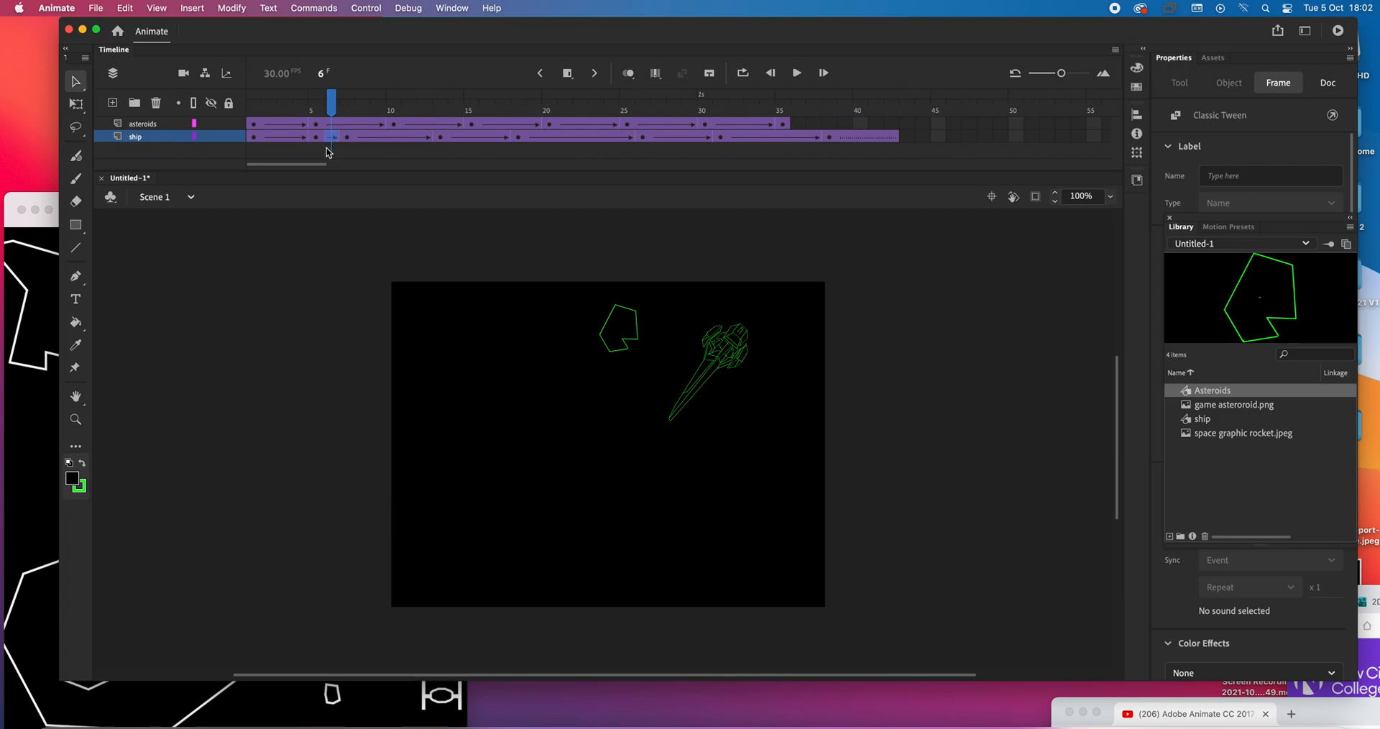
click(569, 74)
click(274, 137)
click(569, 74)
Insert three extra frames each at frames 33 and 27 of the asteroids layer.
click(751, 124)
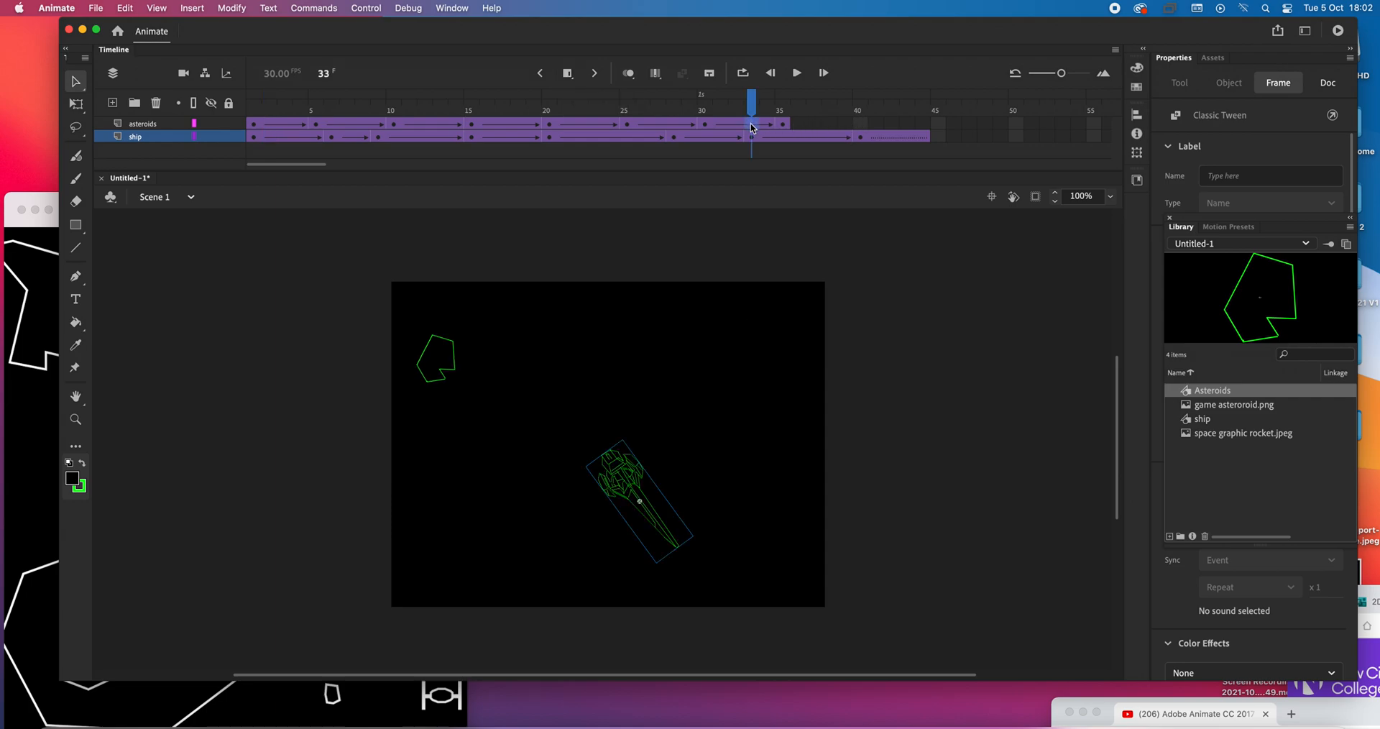
click(567, 74)
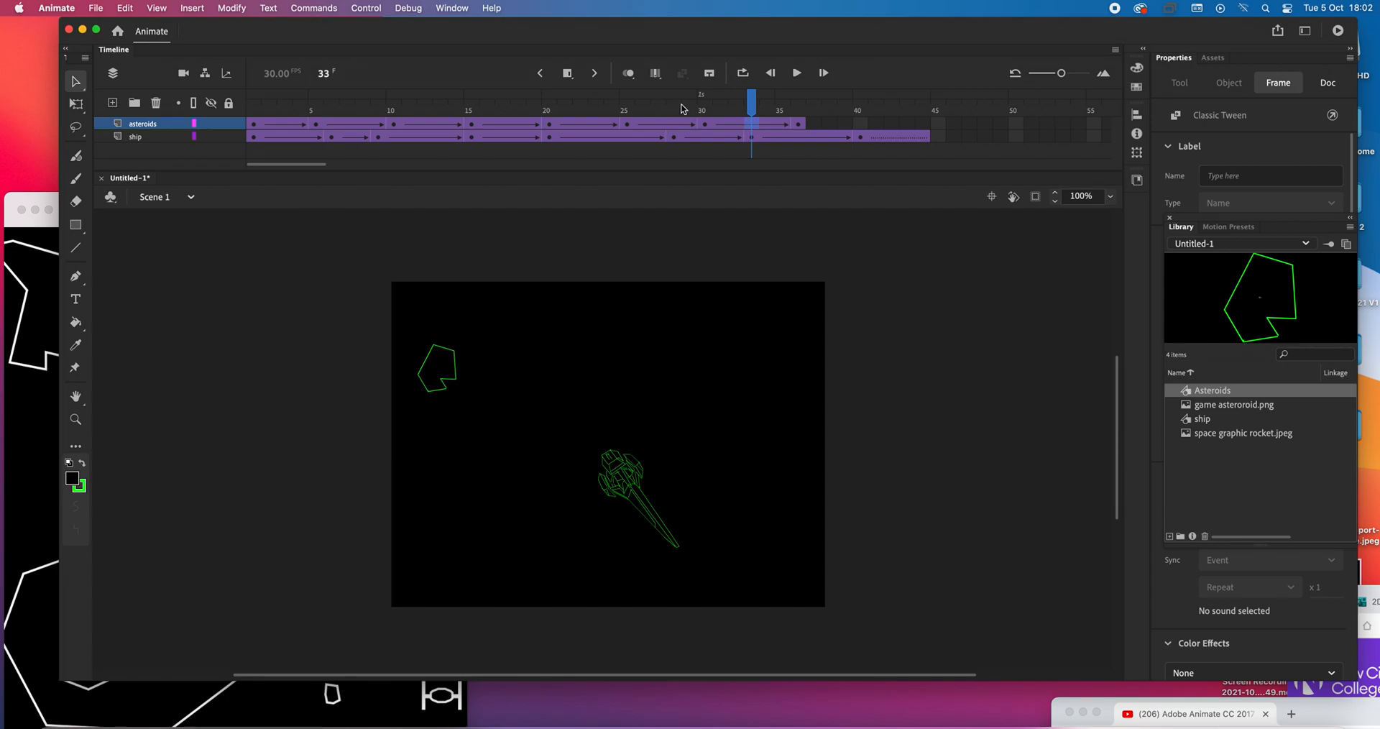
click(568, 75)
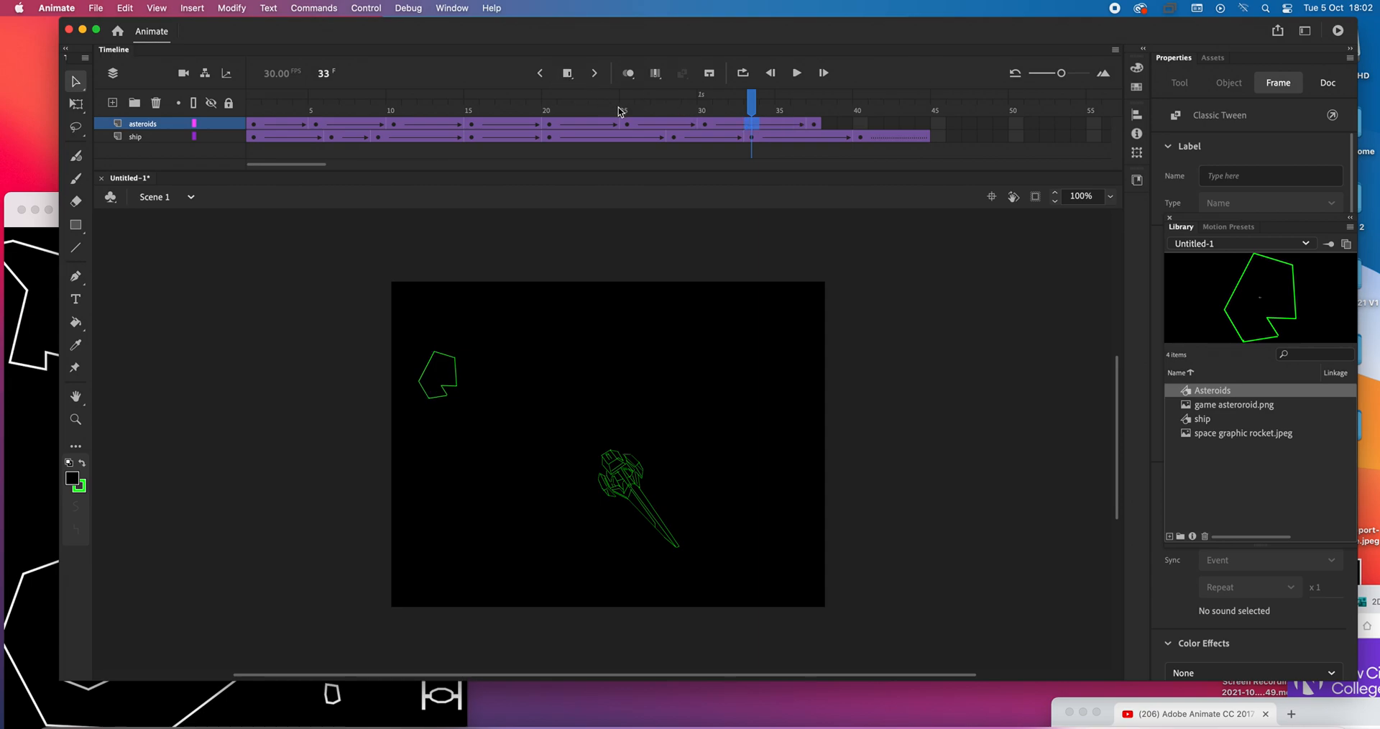
click(568, 73)
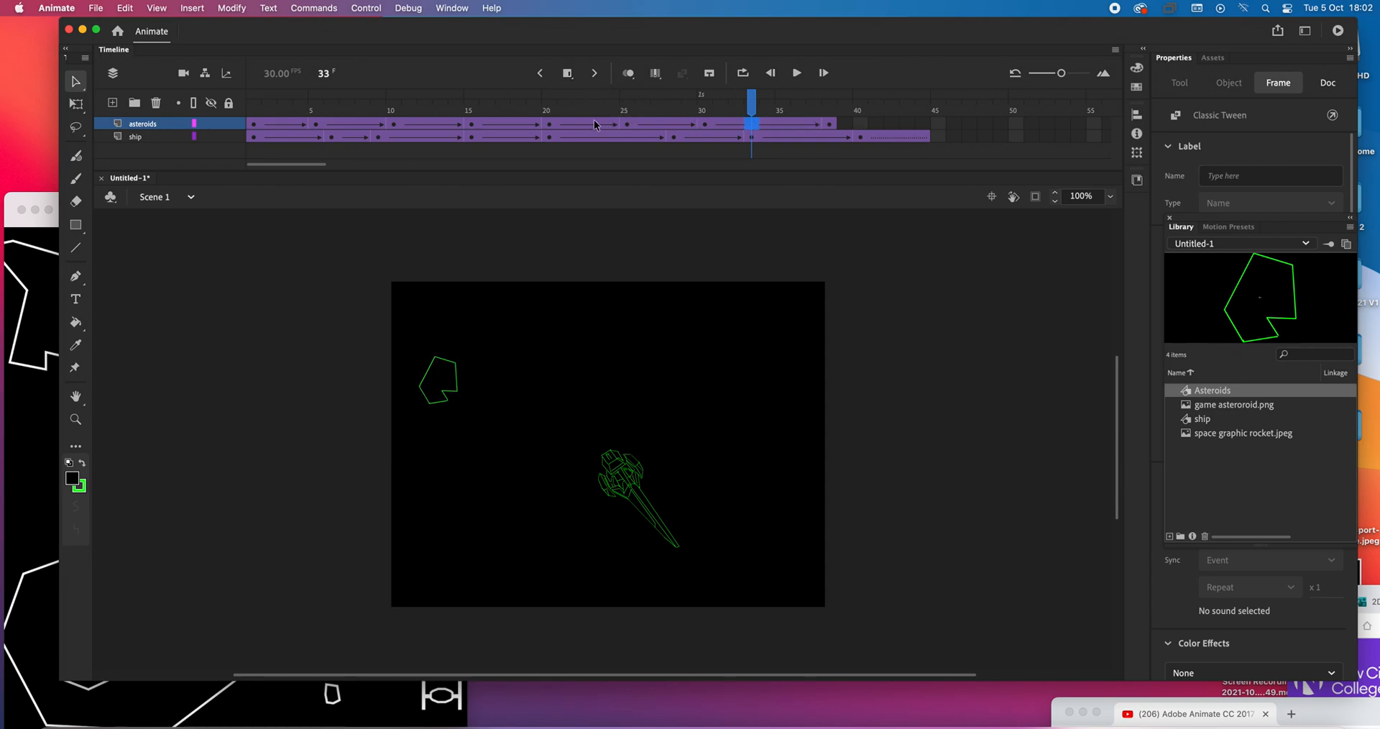
click(660, 126)
click(568, 73)
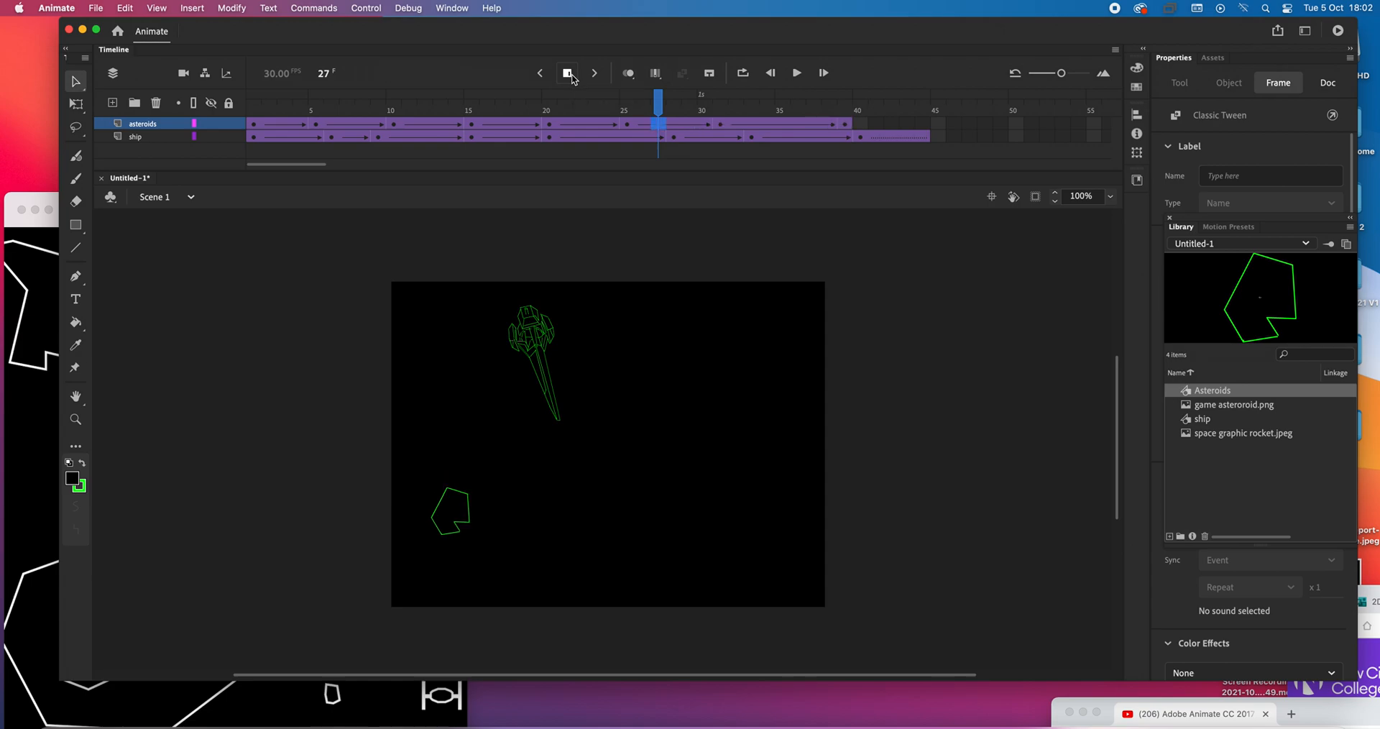
click(569, 74)
click(570, 74)
Insert two extra frames each at frames 17 and 12 of the asteroids layer.
click(502, 124)
click(569, 74)
click(570, 74)
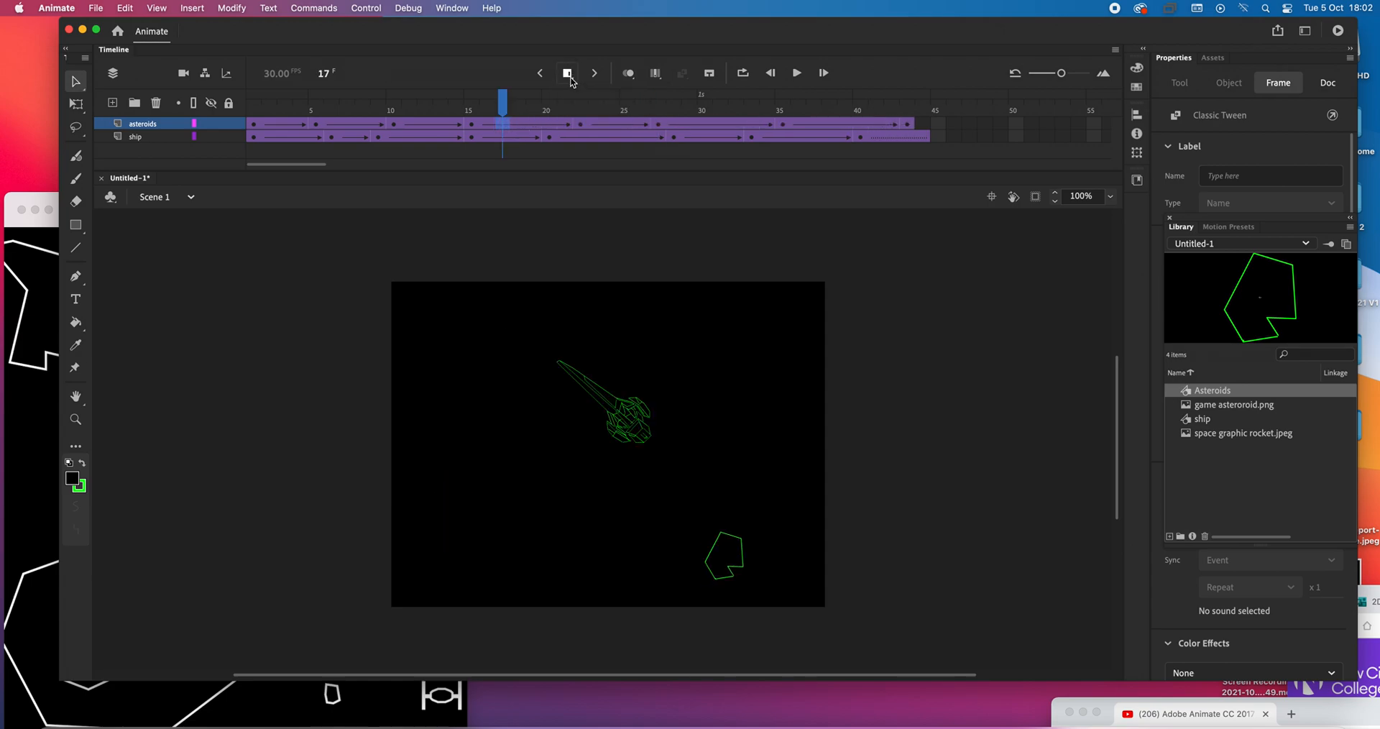
click(425, 124)
click(568, 74)
click(568, 73)
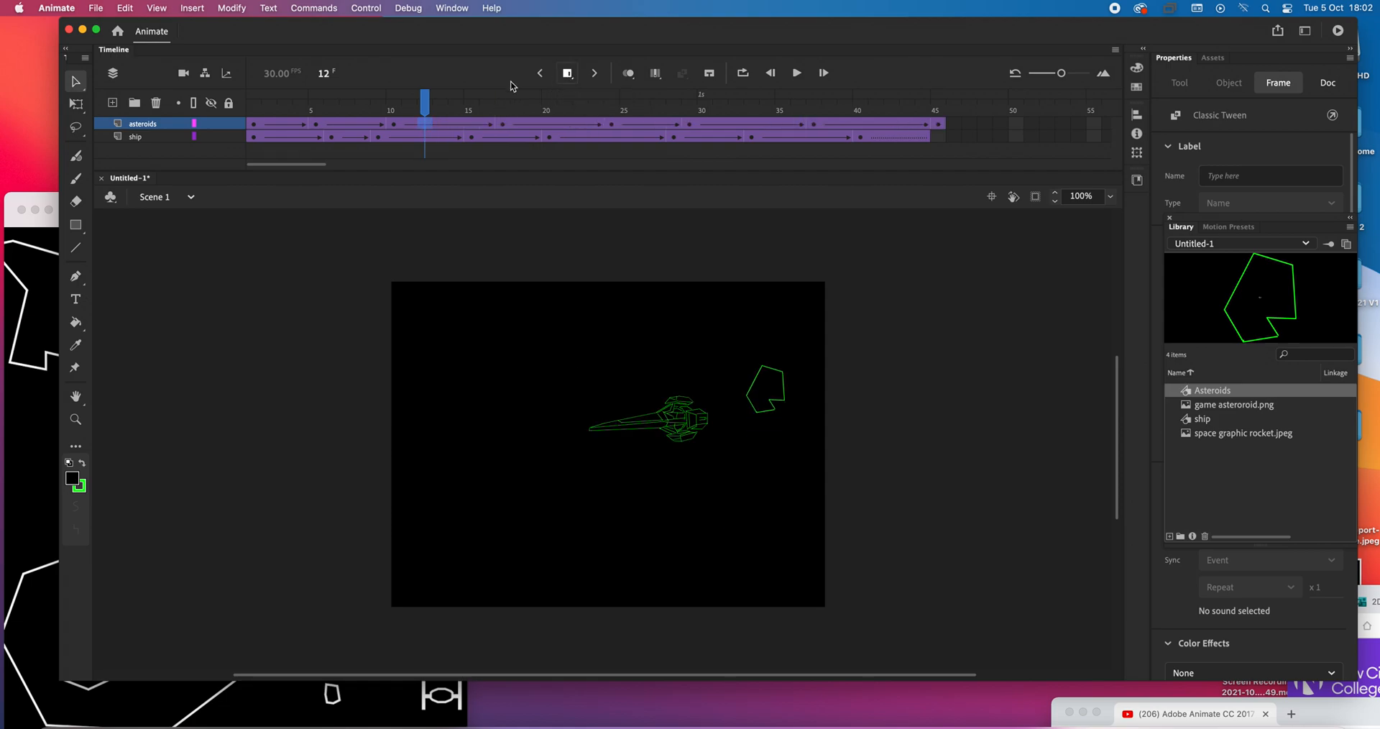
Insert two extra frames each at frames 7 and 3 of the asteroids layer.
click(347, 124)
click(571, 78)
click(572, 77)
click(287, 128)
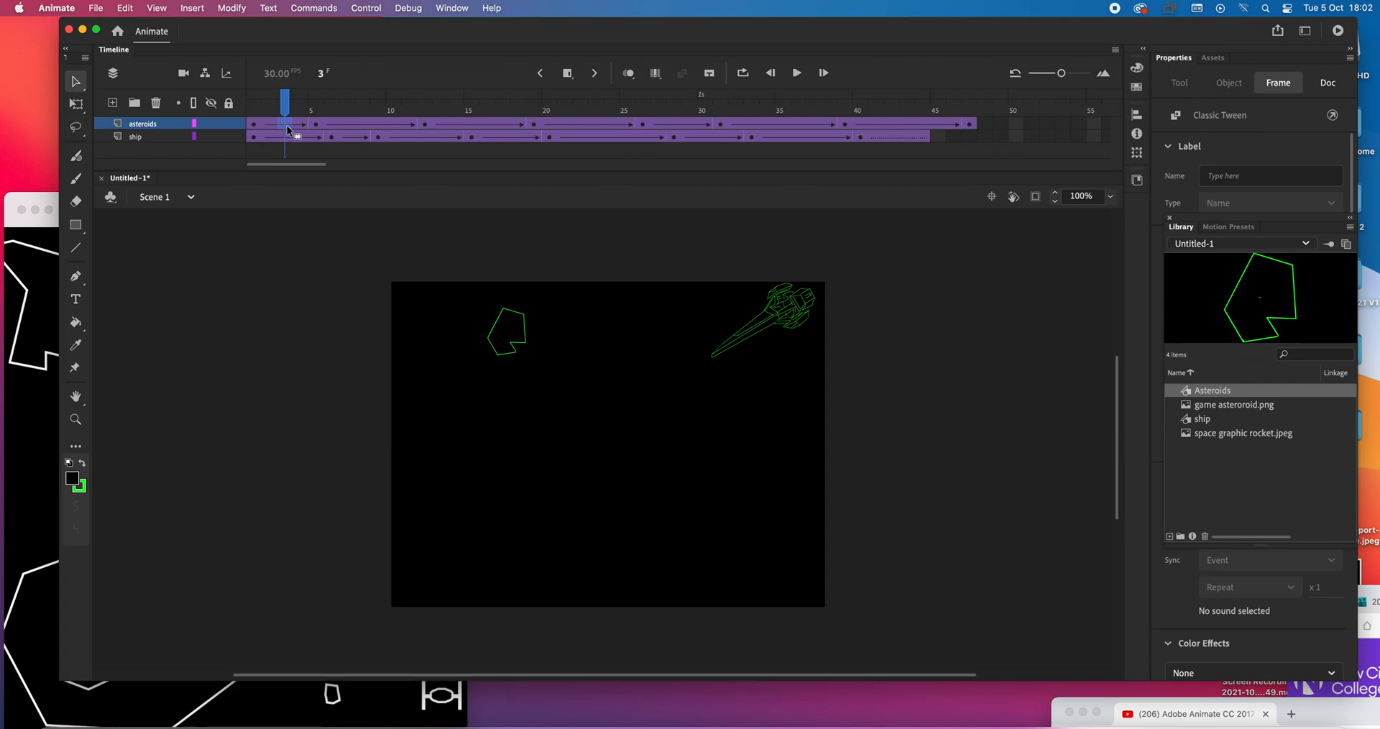
click(568, 74)
click(567, 74)
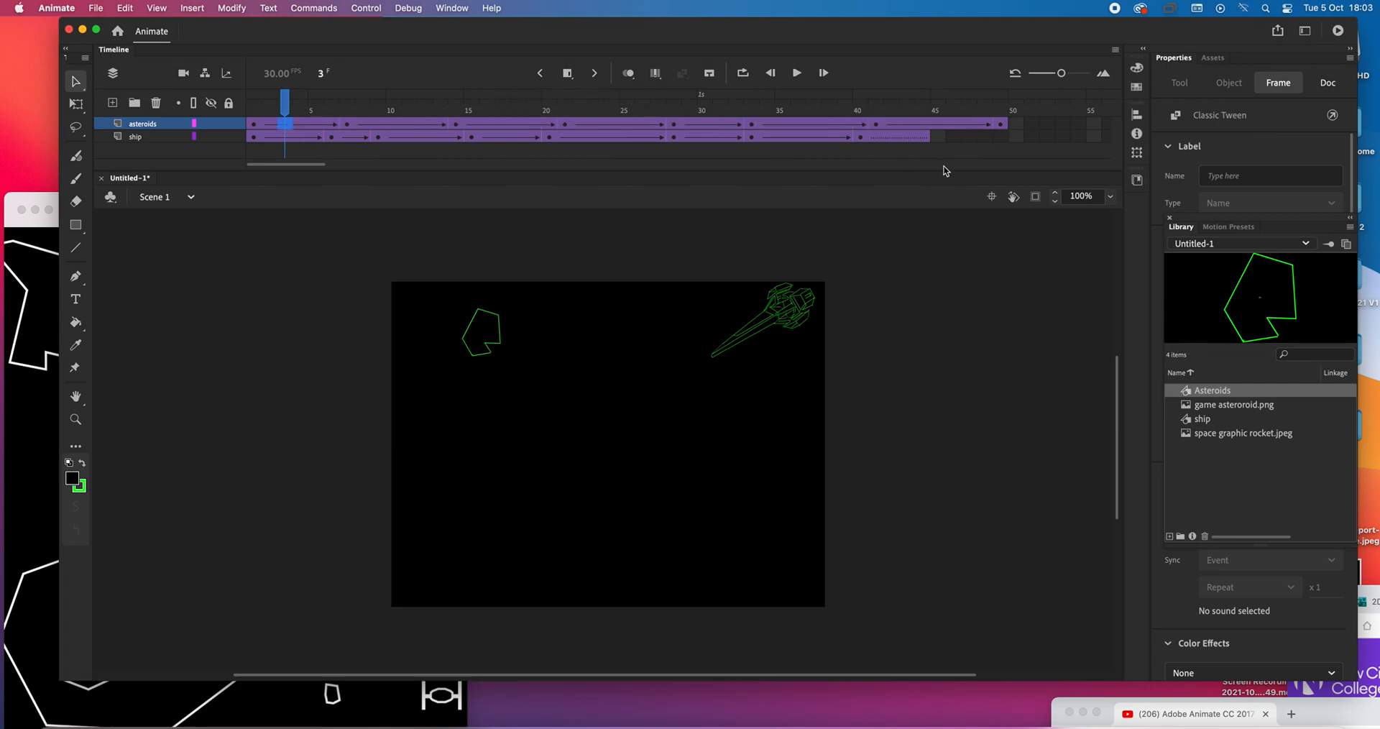
Insert five extra frames at frame 43 of the ship layer so it ends level with the asteroids layer.
click(908, 137)
click(569, 75)
click(572, 78)
click(572, 78)
click(572, 78)
click(571, 78)
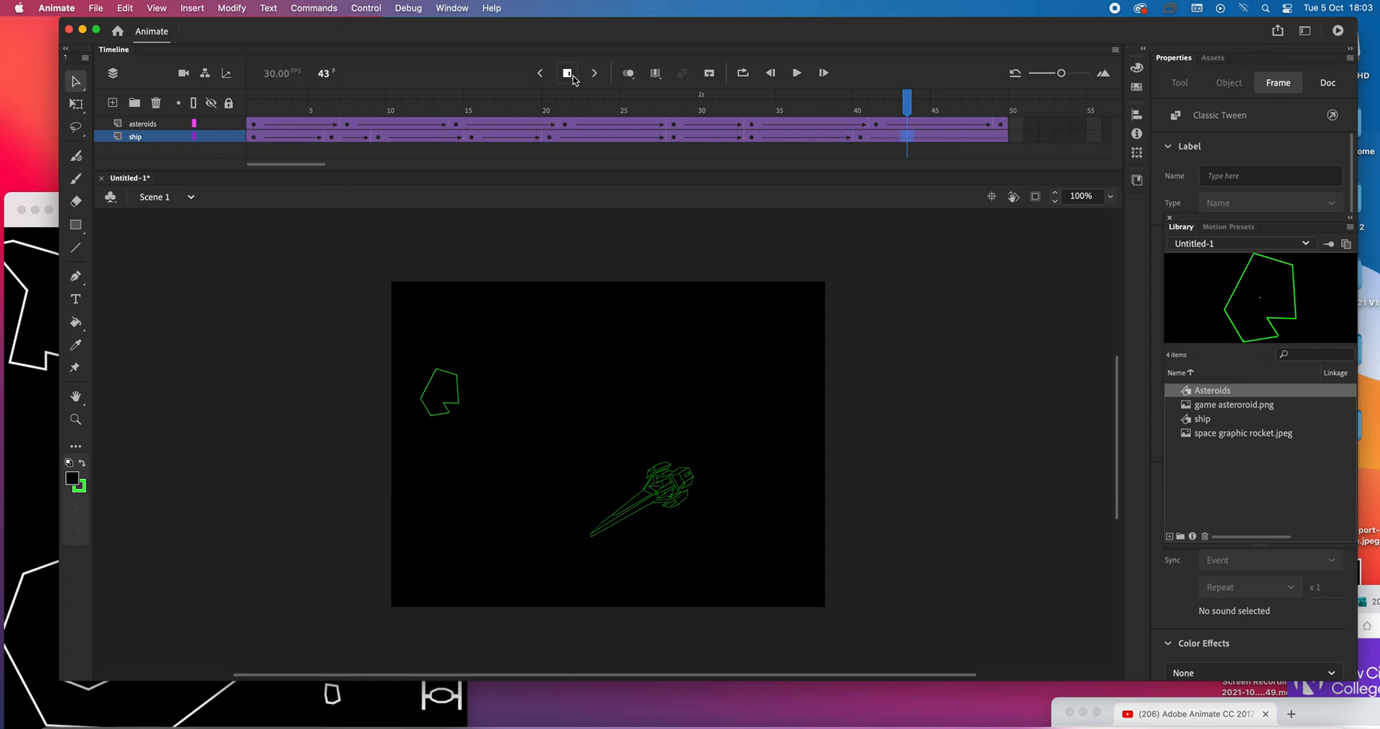
Preview the animation with loop playback extended across frames 1 to 49, and turn looping off after stopping on ship frame 28.
click(797, 74)
click(796, 74)
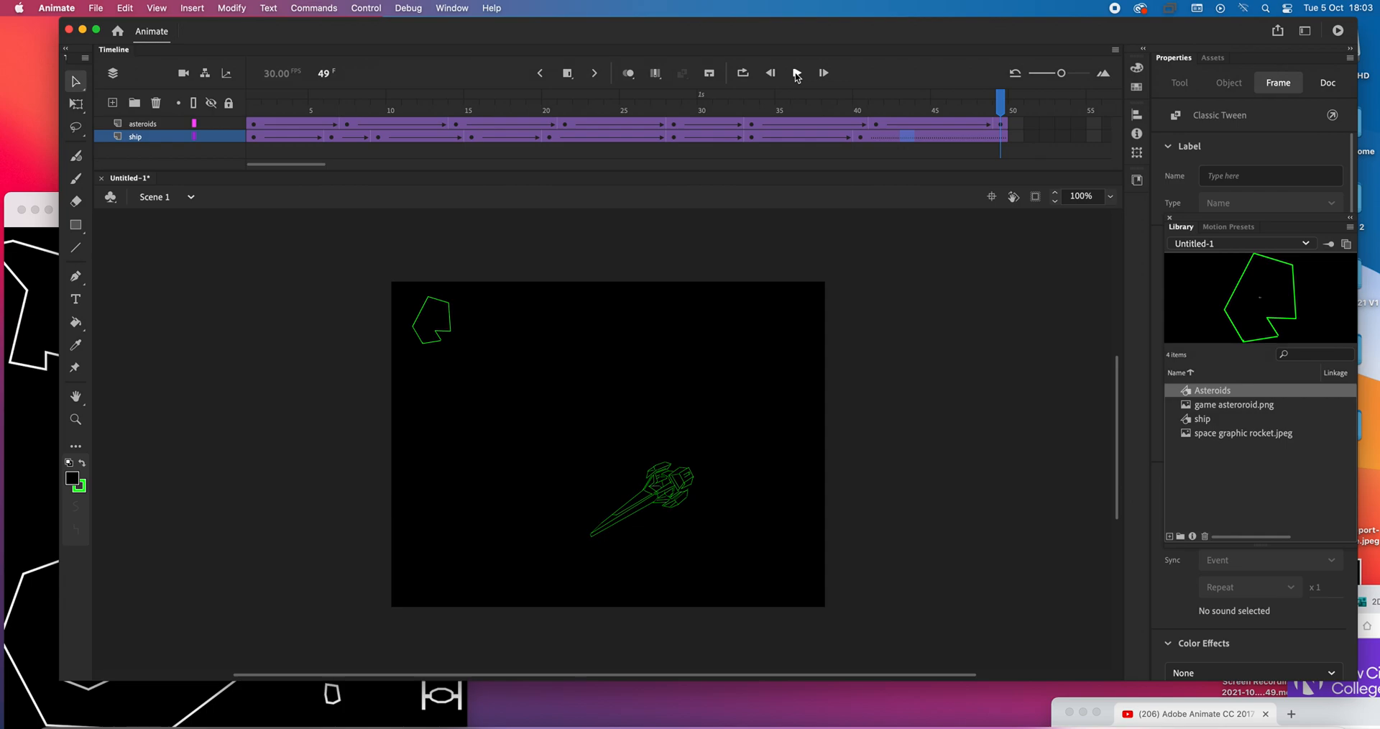
click(743, 73)
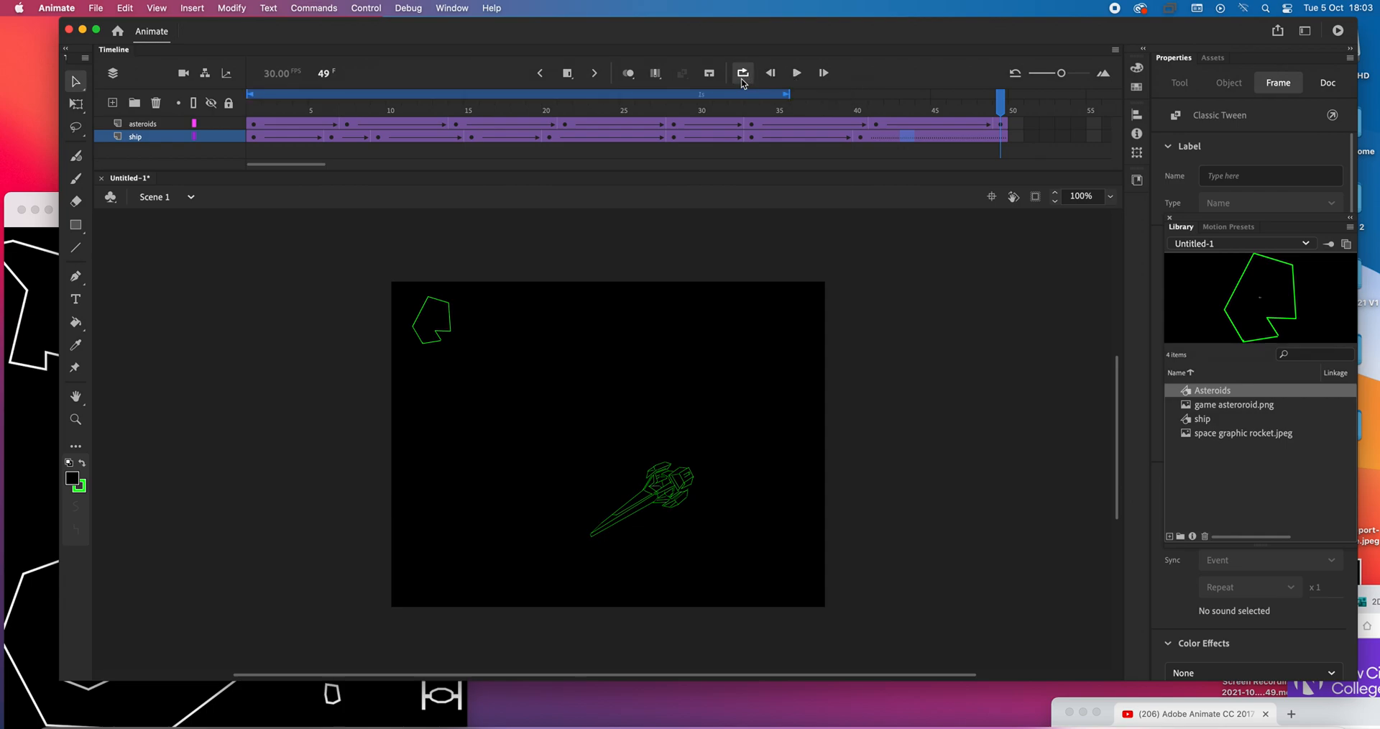
drag(790, 94, 999, 98)
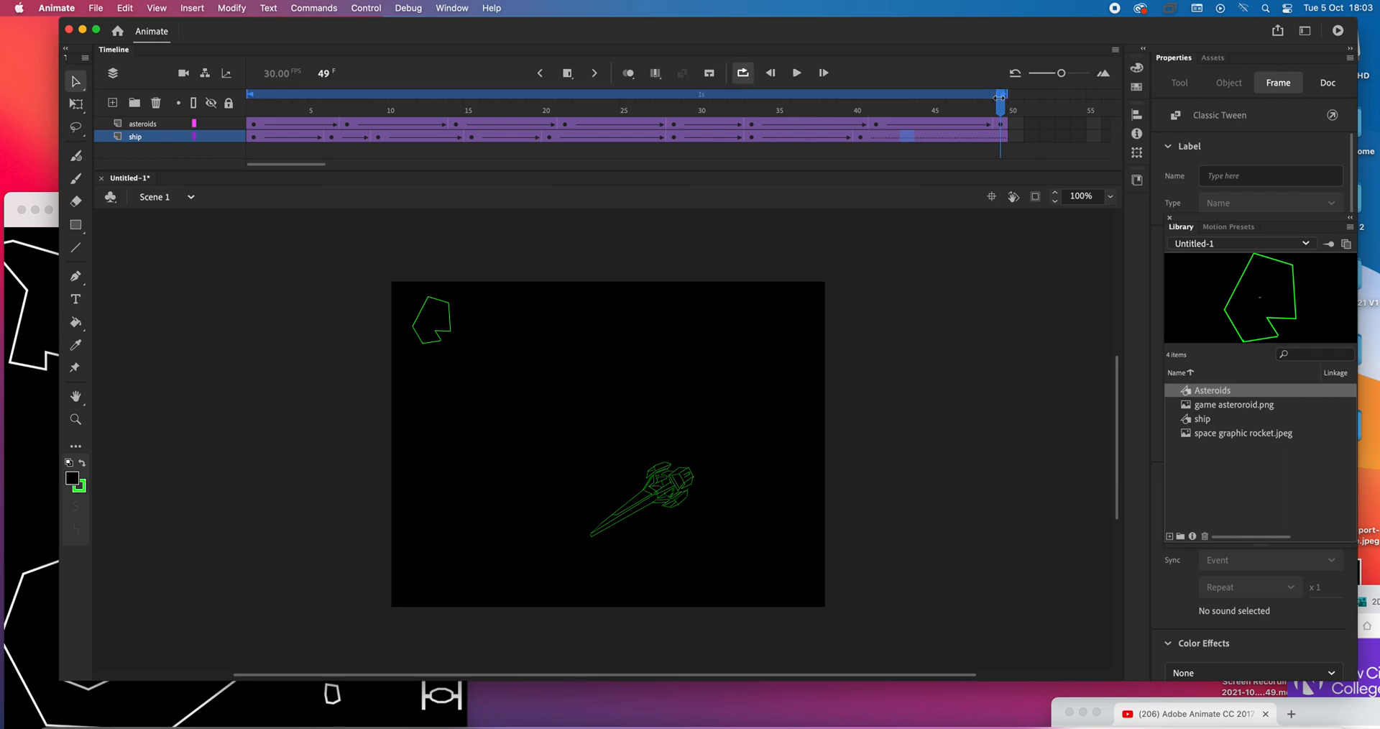
click(796, 75)
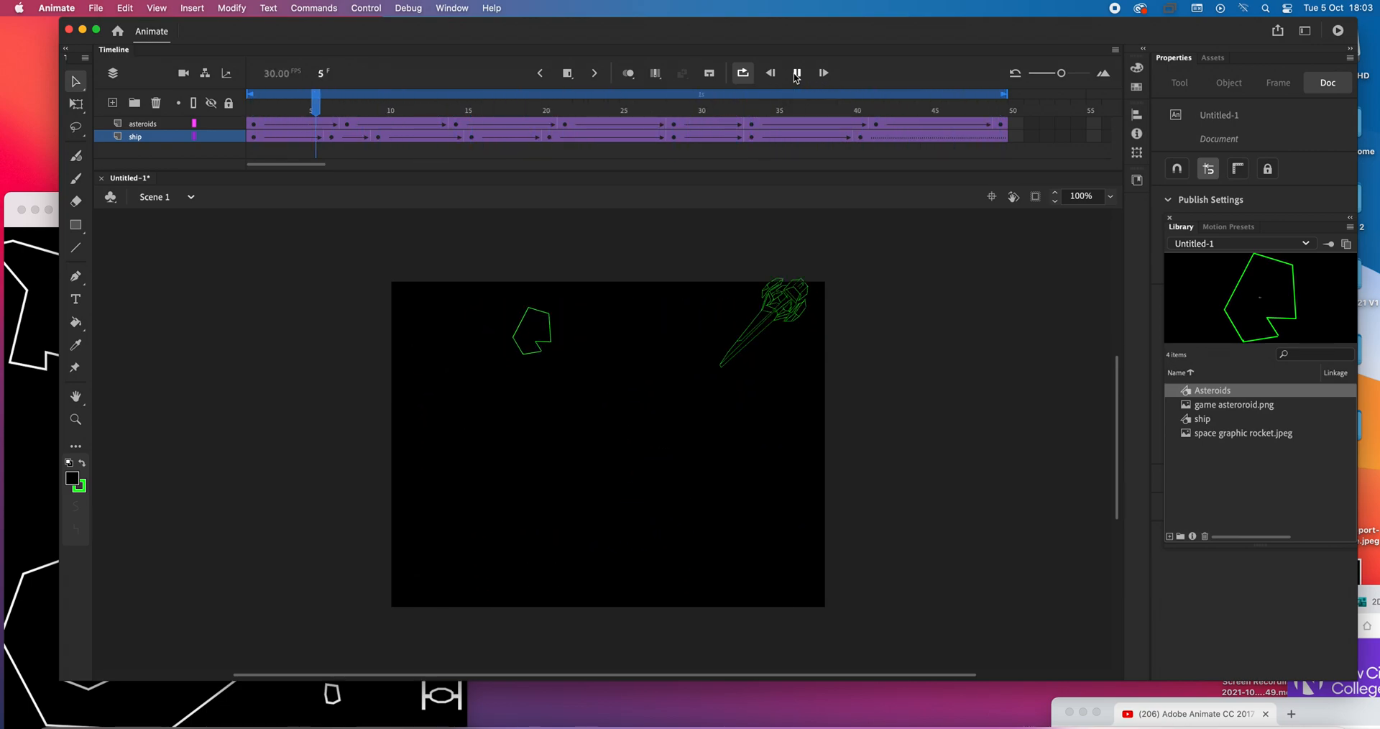
click(675, 136)
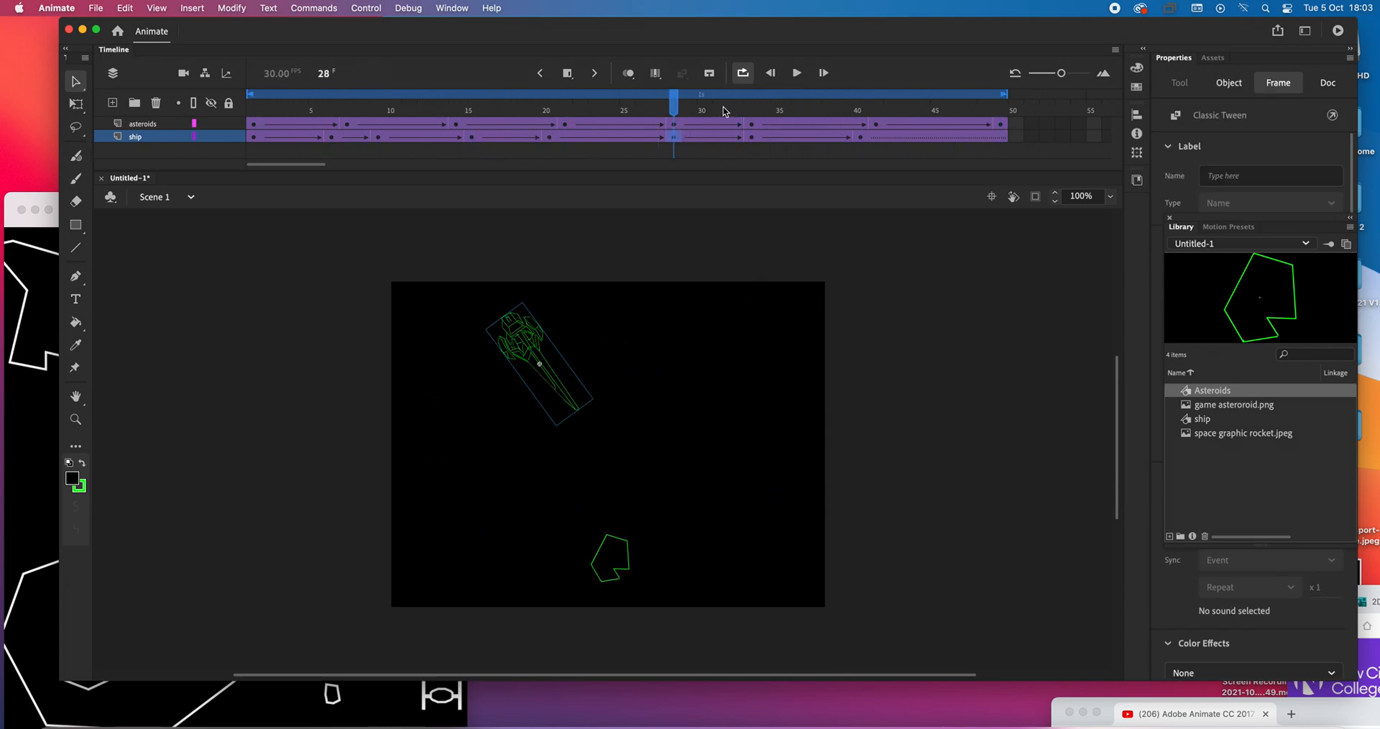
click(744, 75)
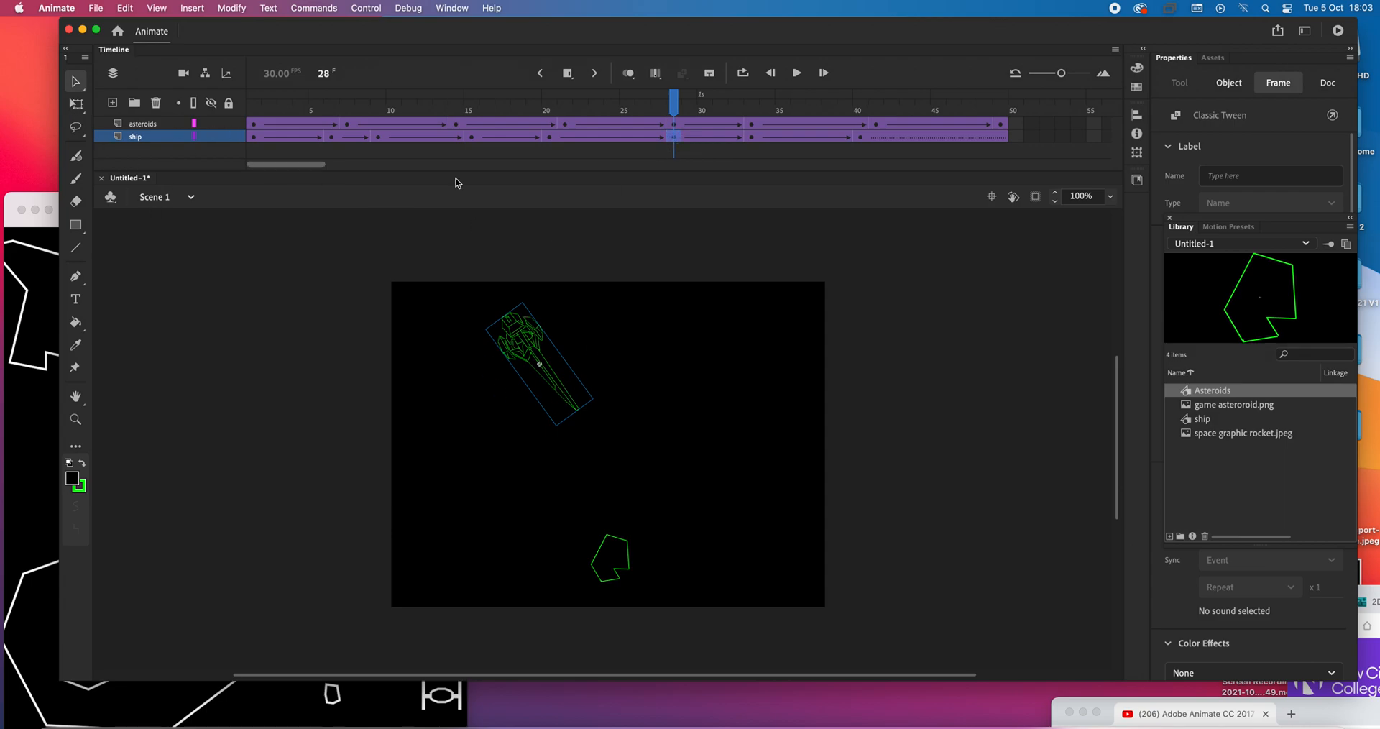
Examine the ship's position and rotation at its keyframes on frames 1, 6, 9, 15, 20, 28 and 33.
click(256, 139)
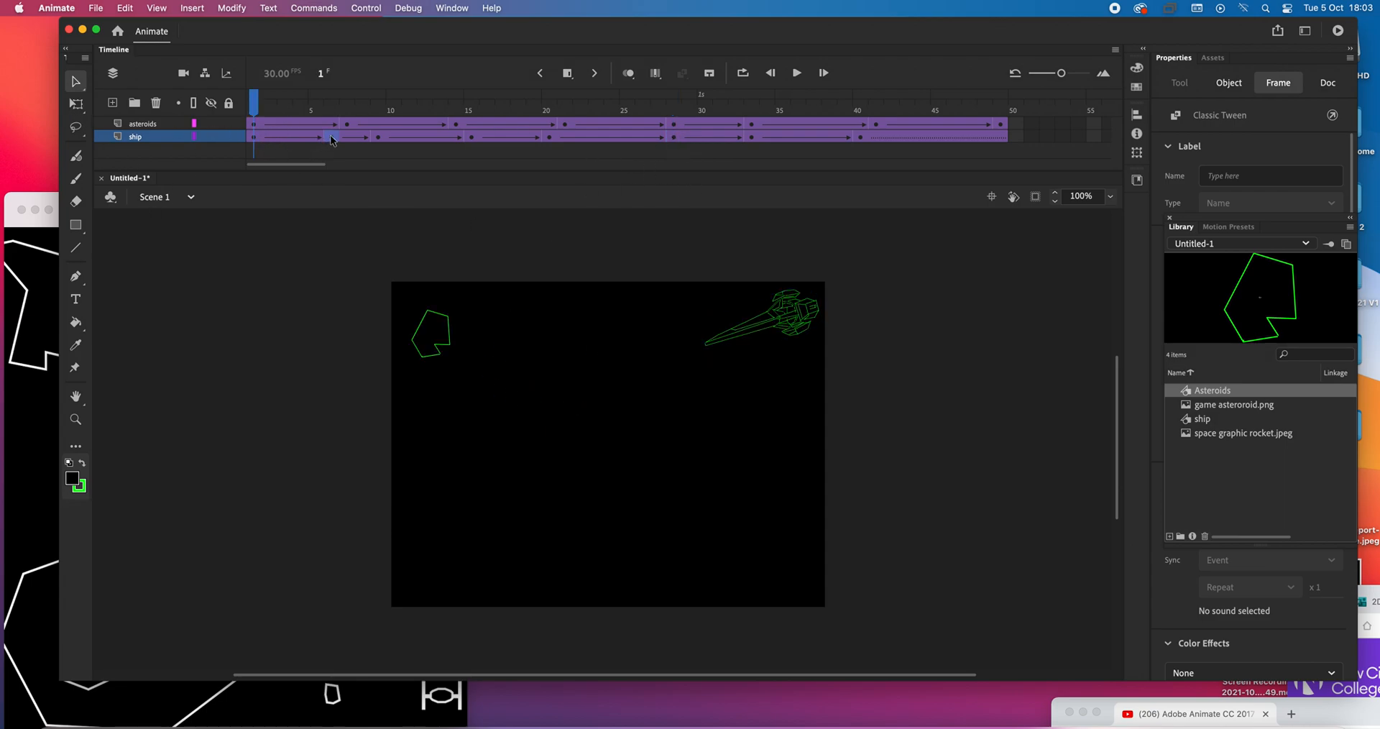
click(331, 137)
click(378, 137)
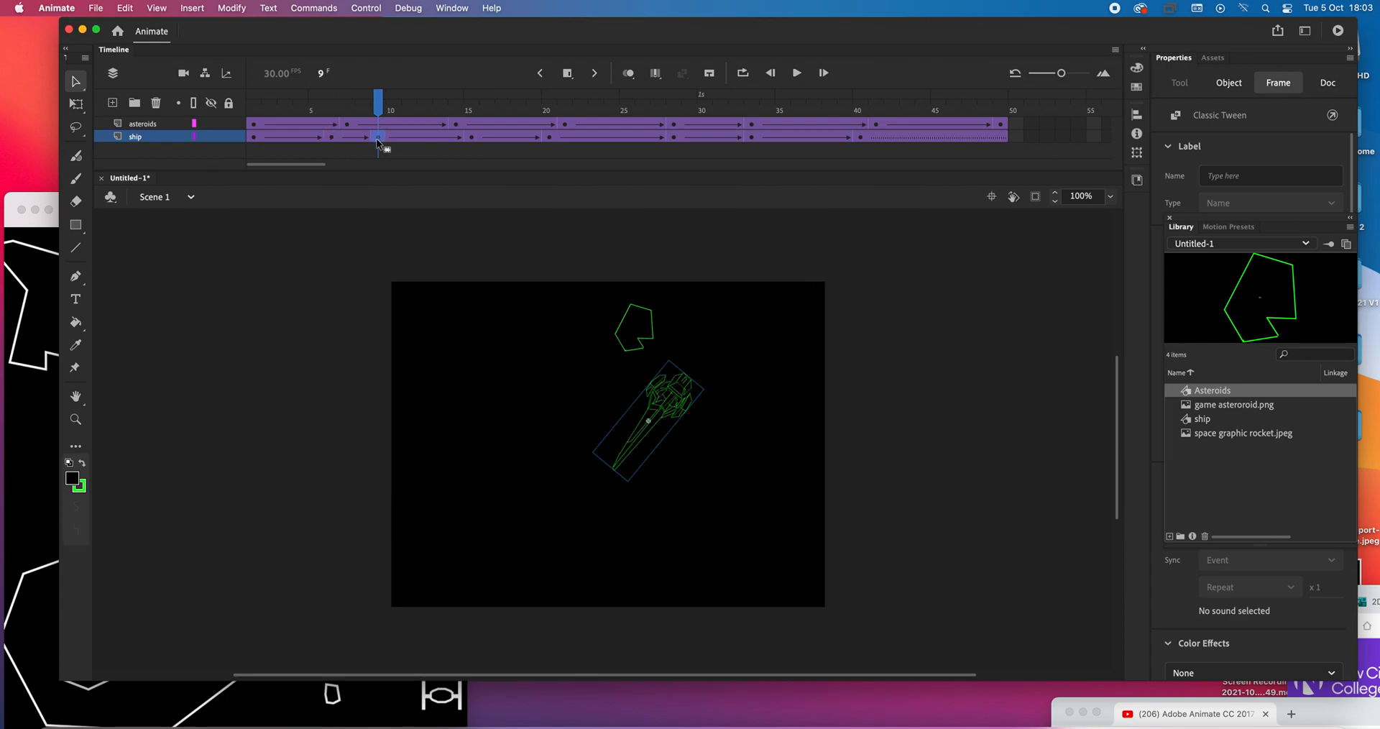
click(472, 137)
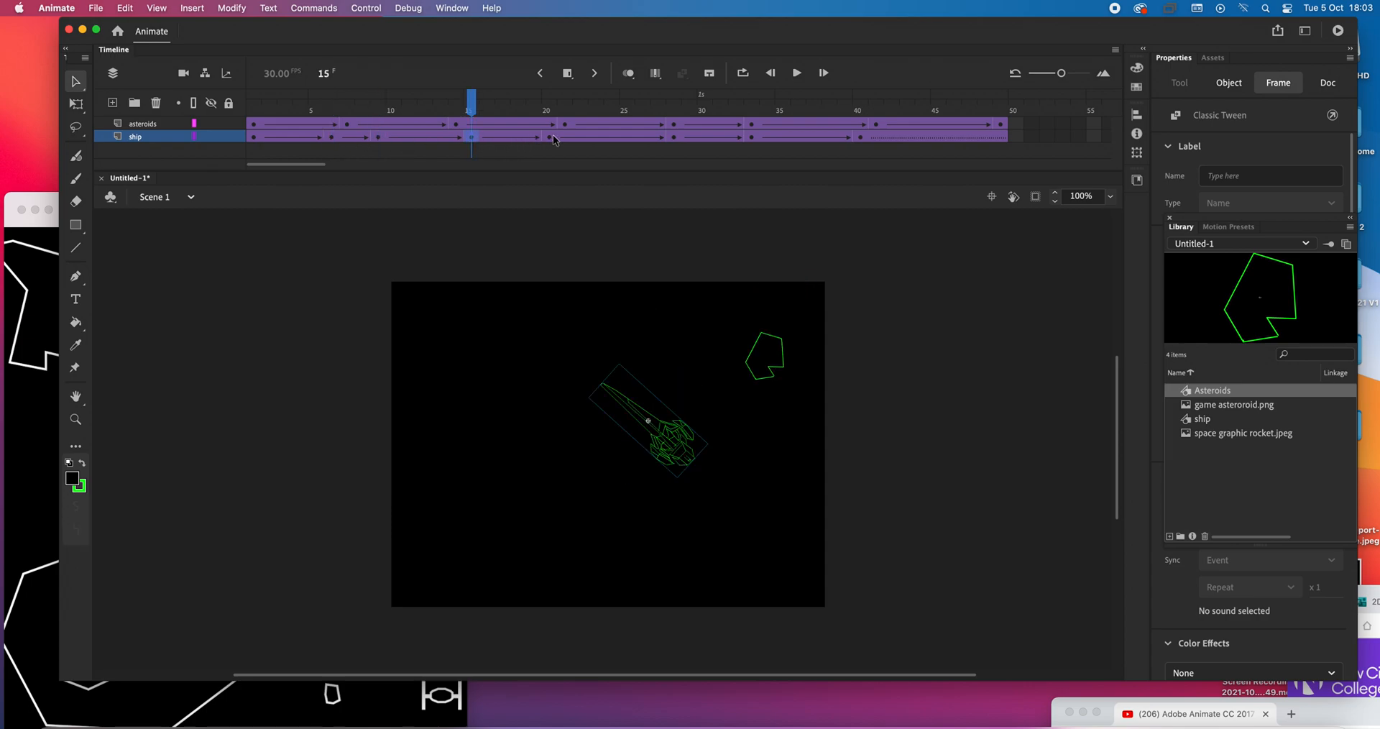
click(549, 137)
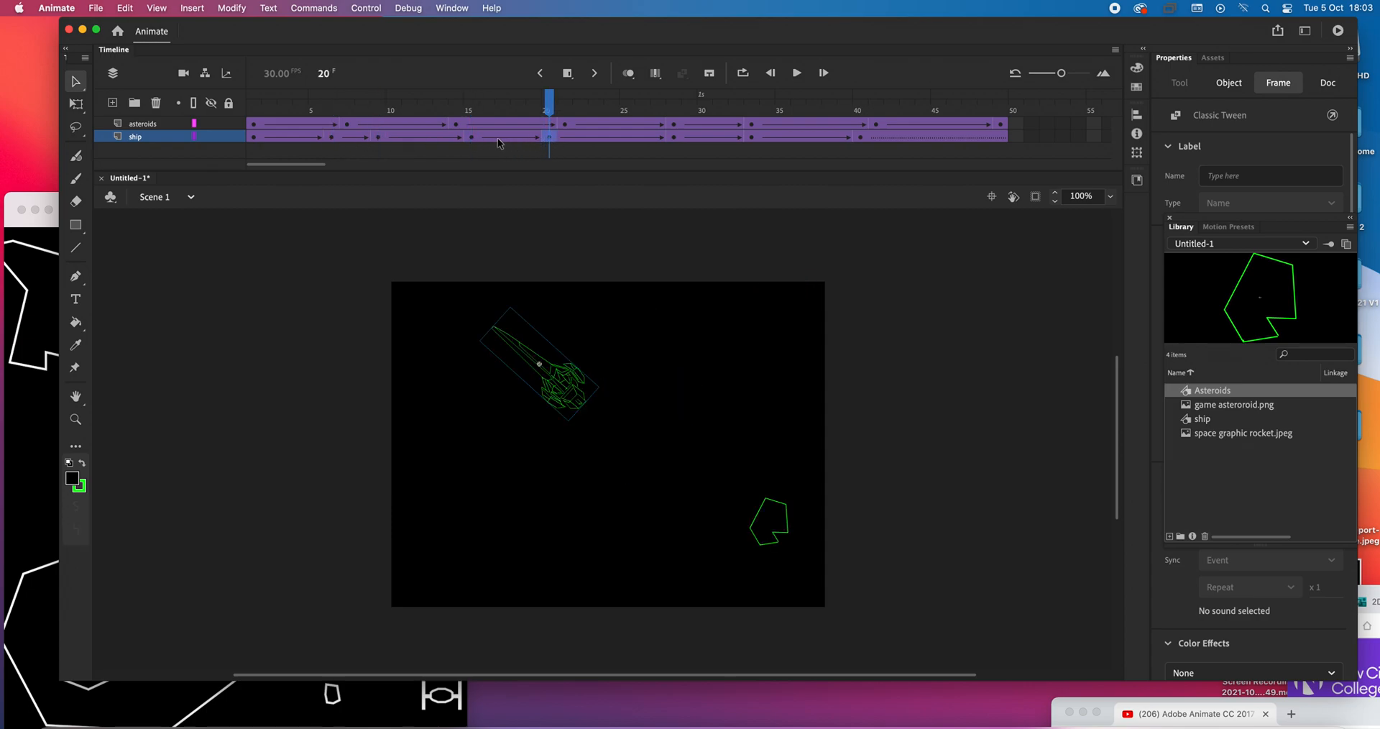
click(672, 137)
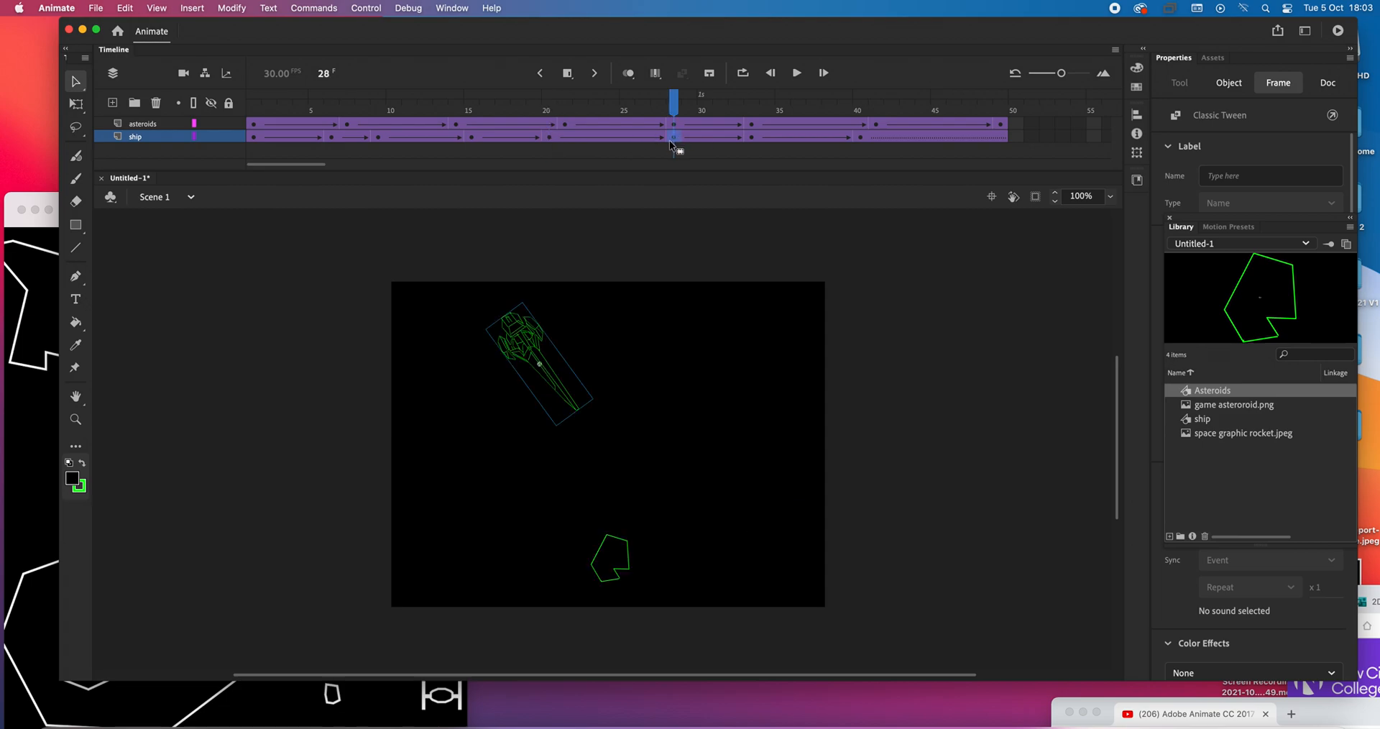
click(751, 136)
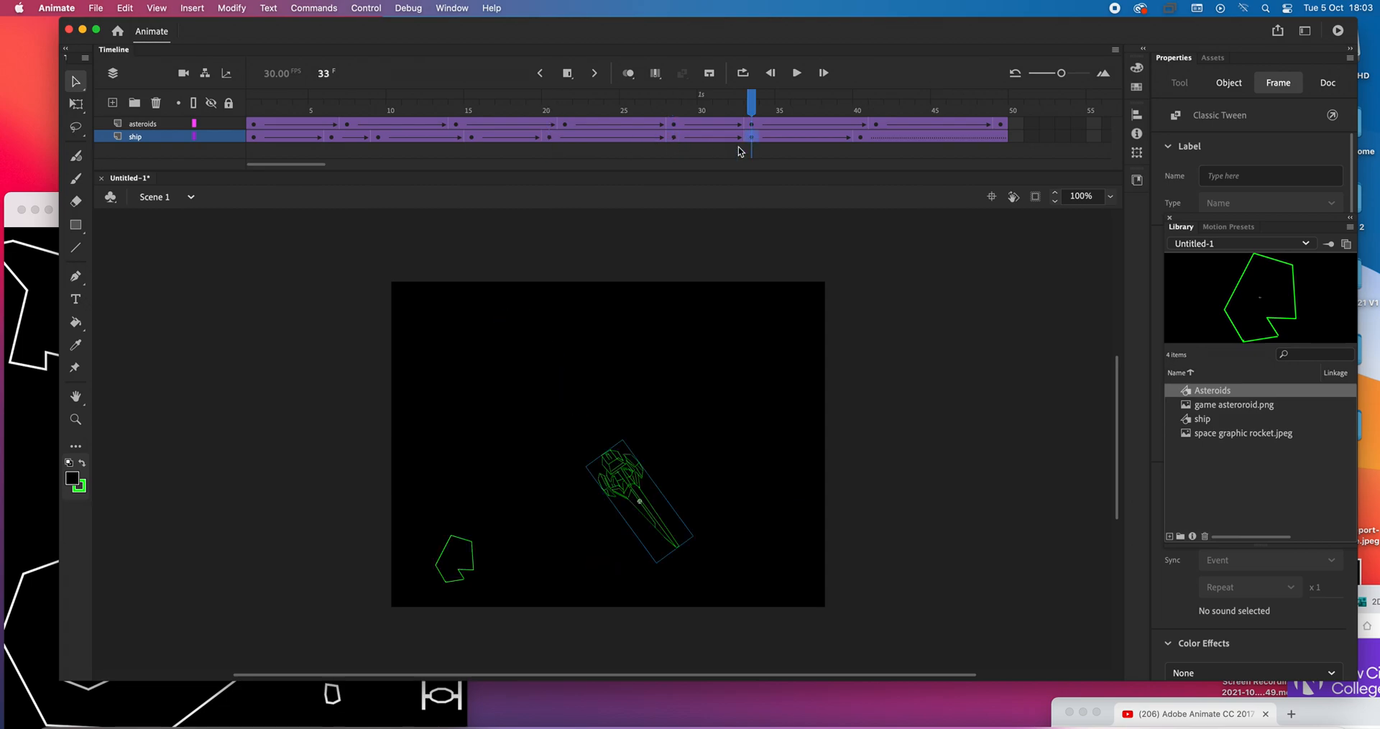